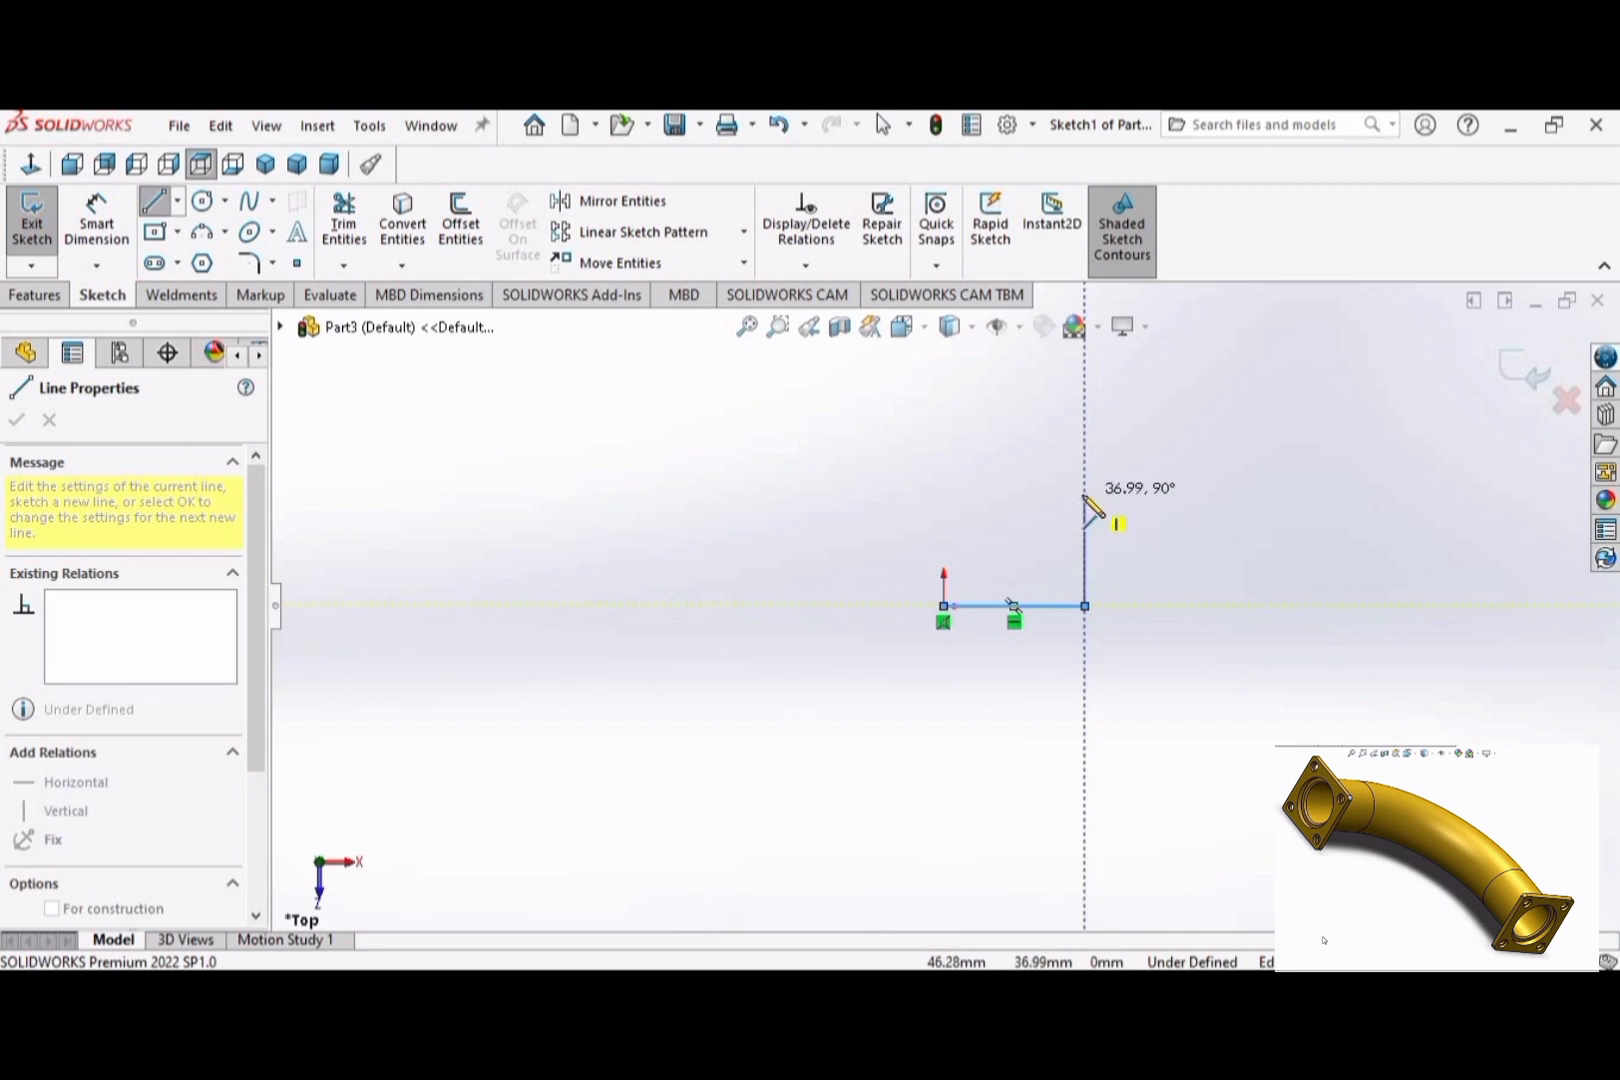
Step: Complete the vertical line up from the horizontal line's free end and dimension both lines to 100 mm
left_click(1085, 483)
key("Escape")
left_click(96, 220)
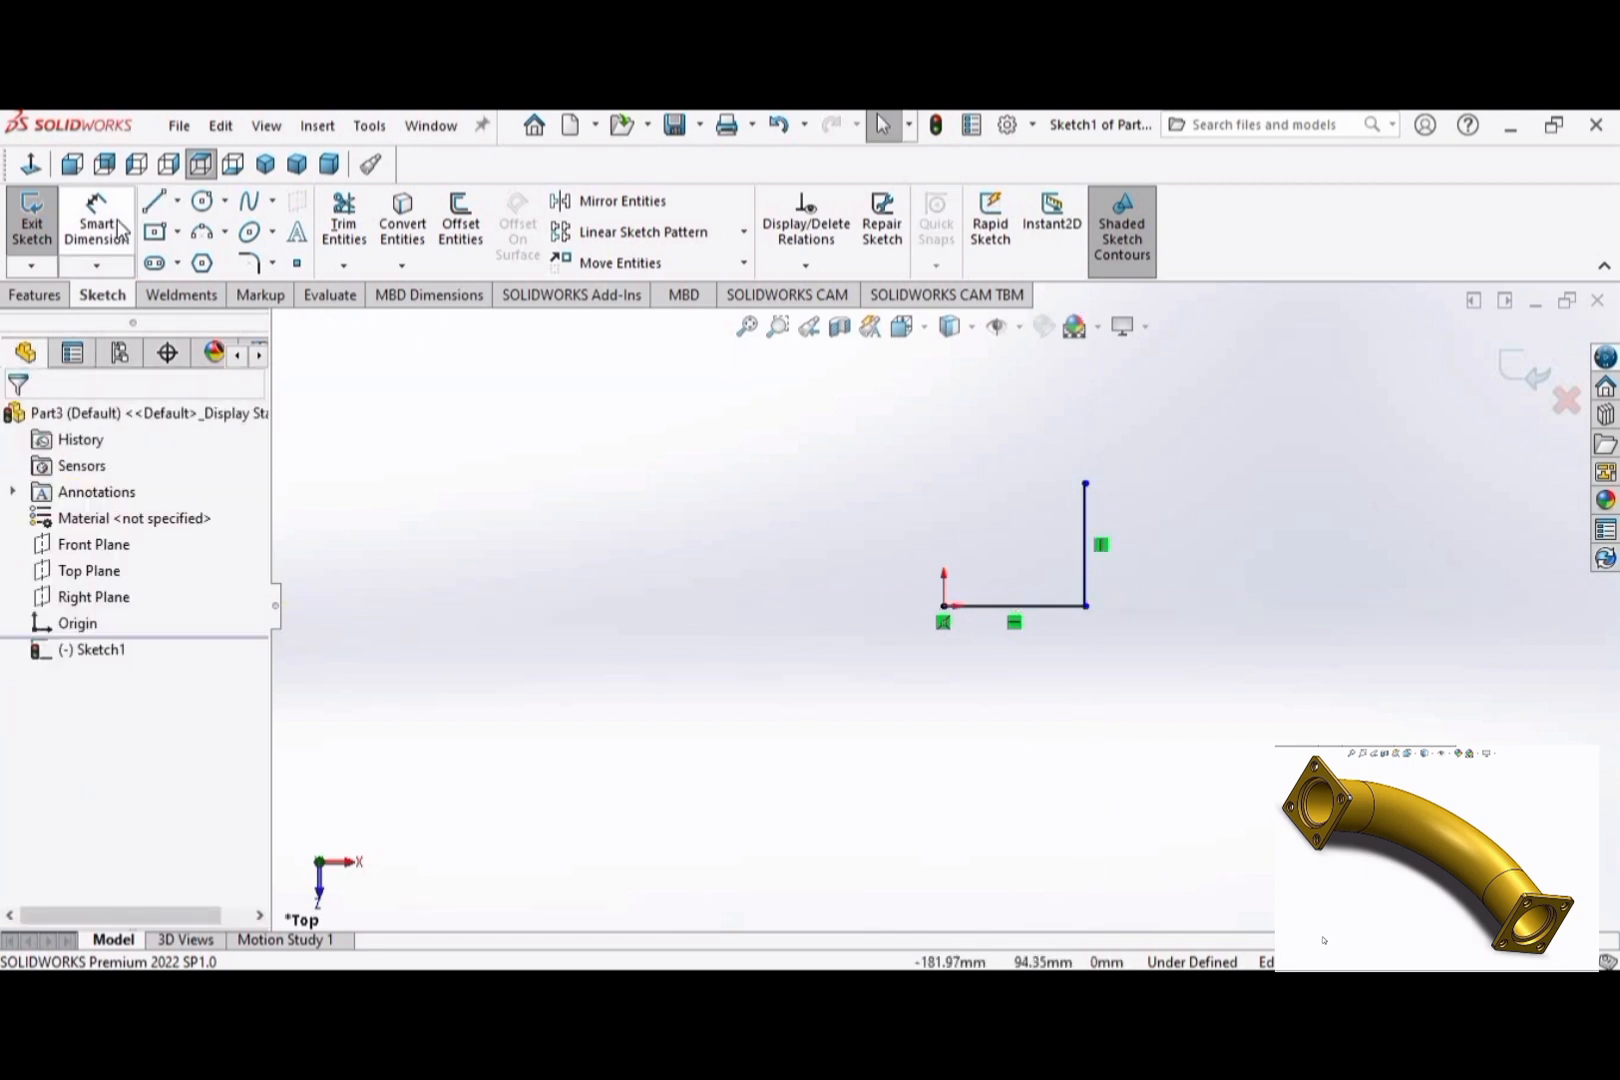
left_click(1058, 607)
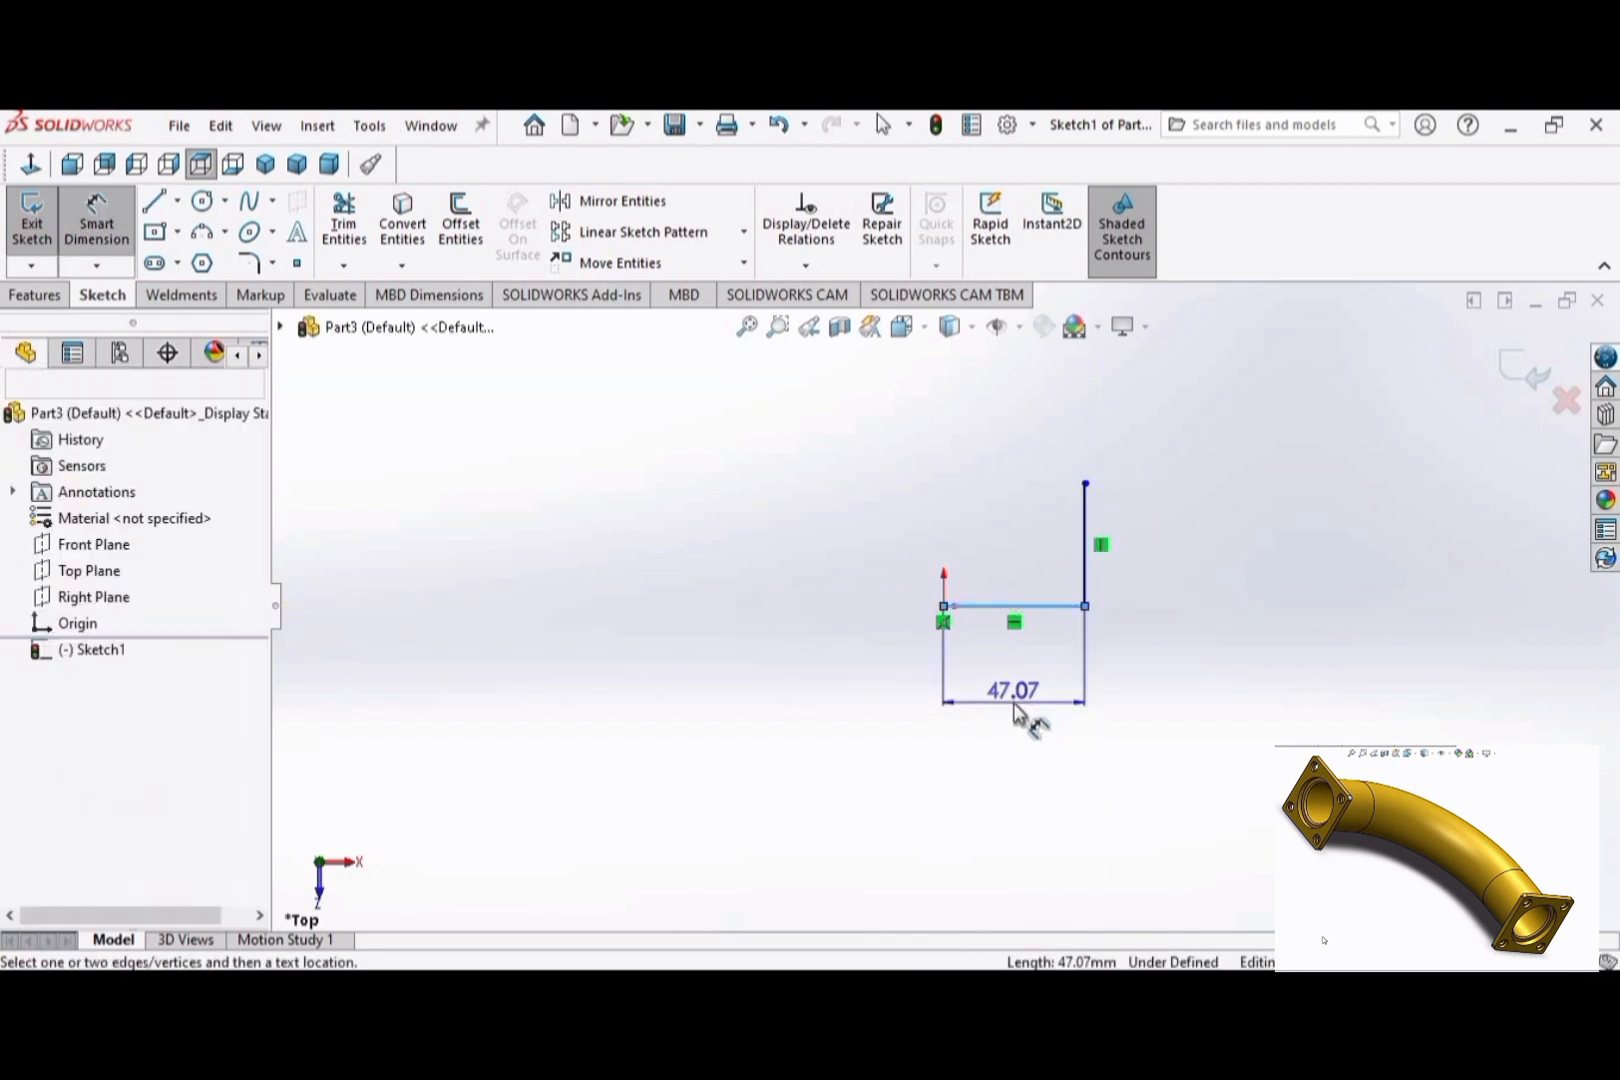
left_click(1021, 716)
type("100")
key("Return")
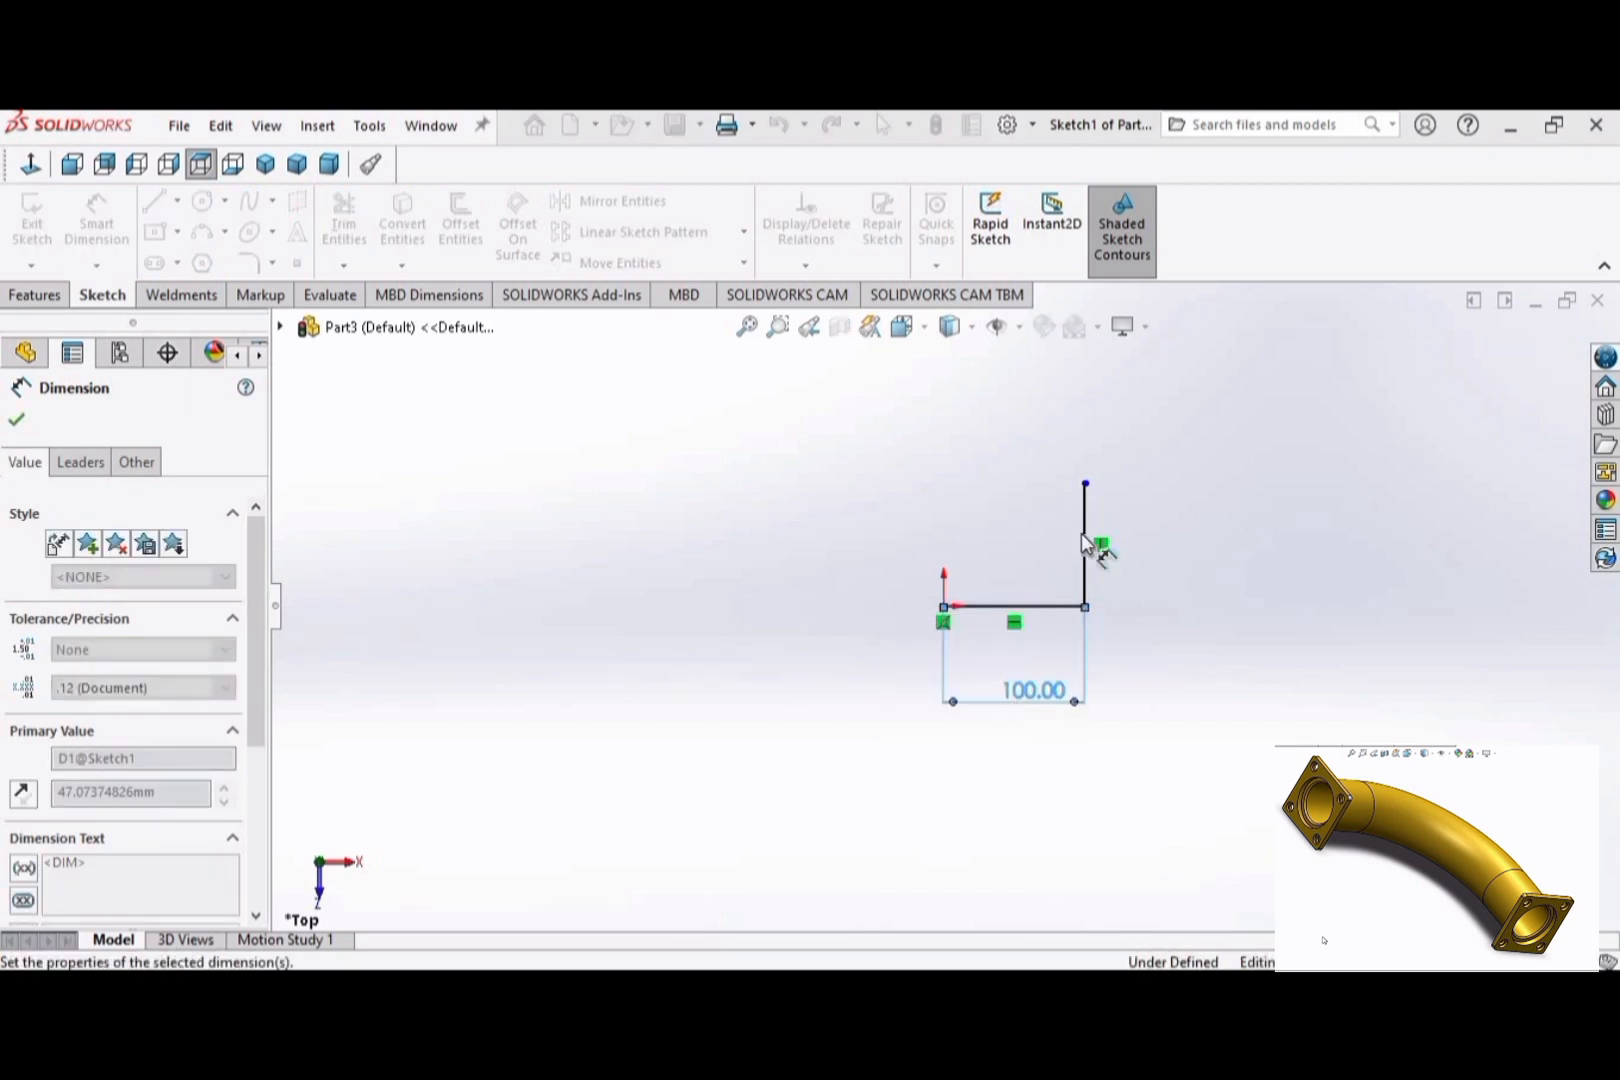
left_click(1086, 535)
left_click(1217, 548)
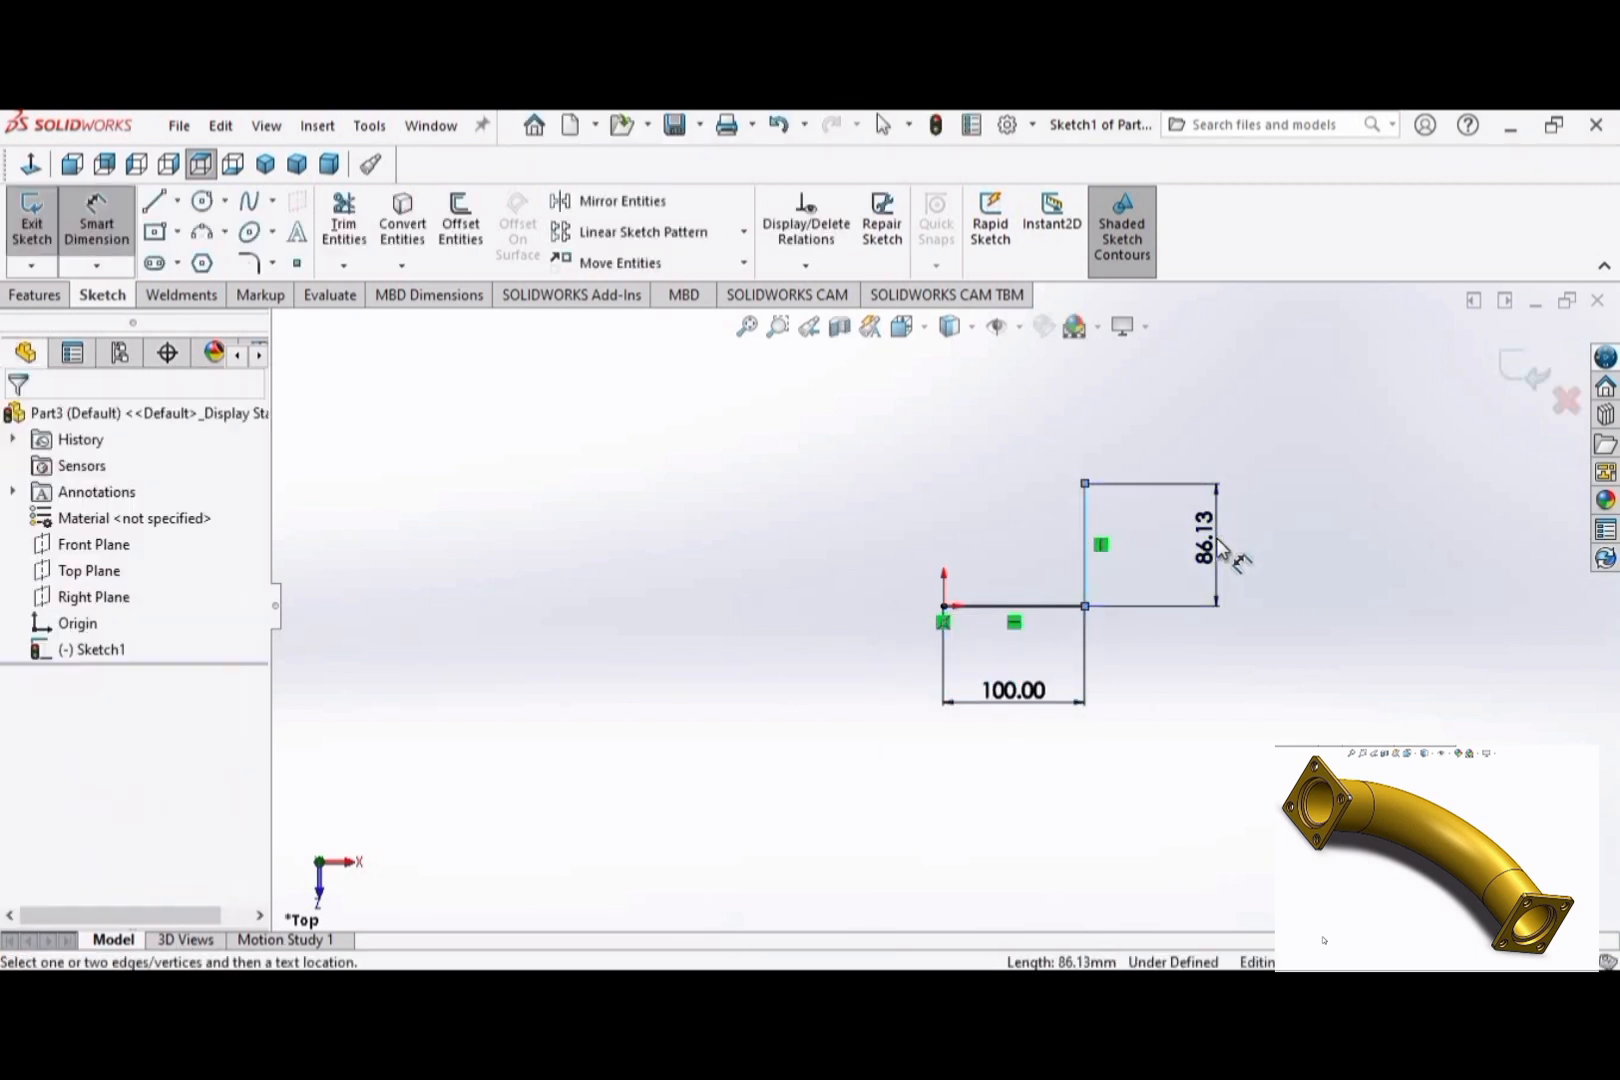
type("100")
key("Return")
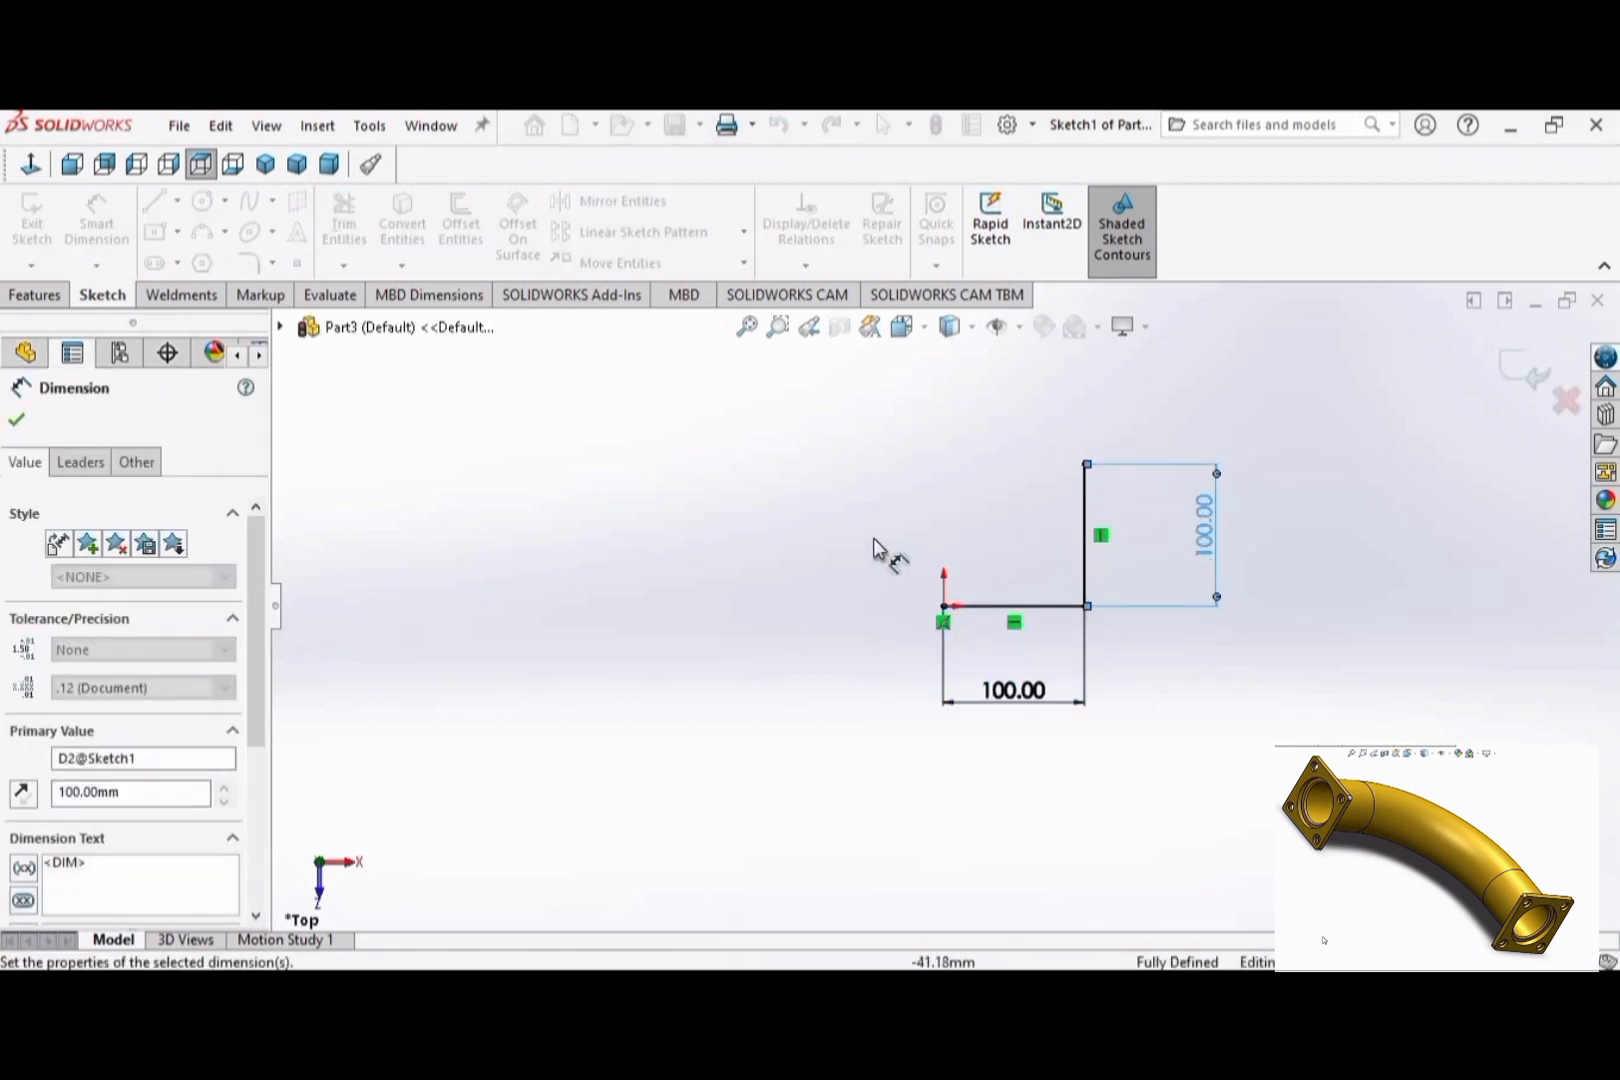
Step: Add a sketch fillet with a 50 mm radius at the corner between the two lines
left_click(250, 262)
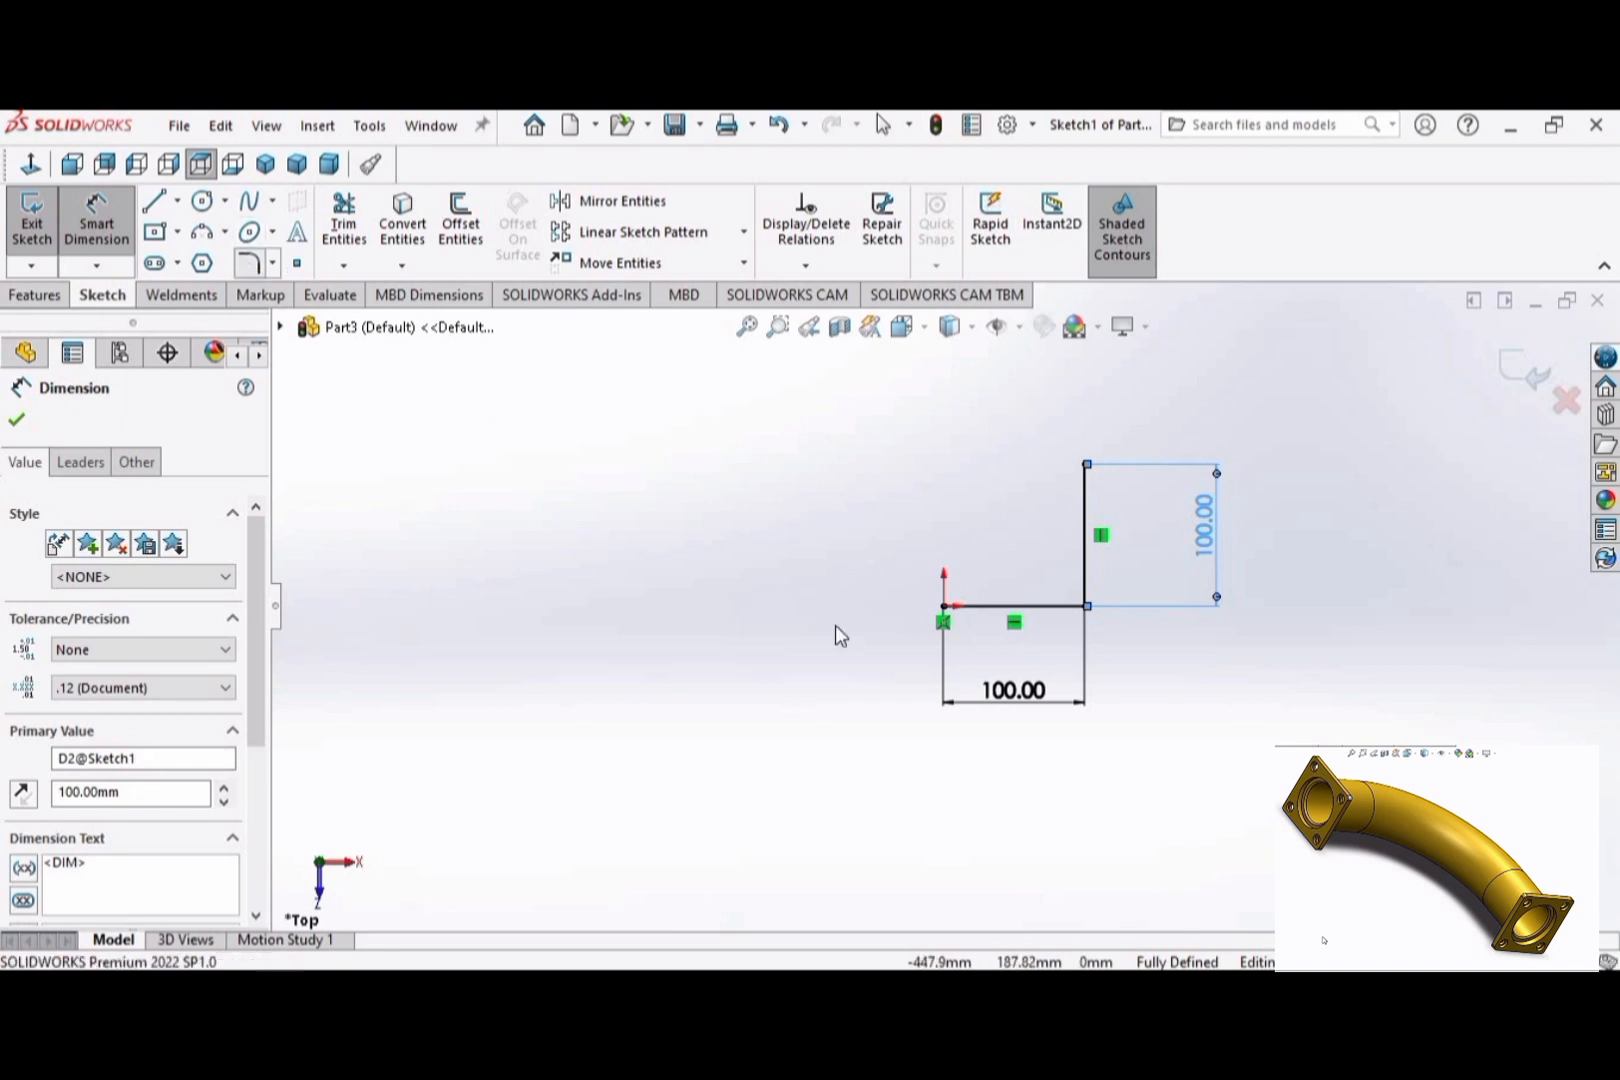
left_click(1080, 606)
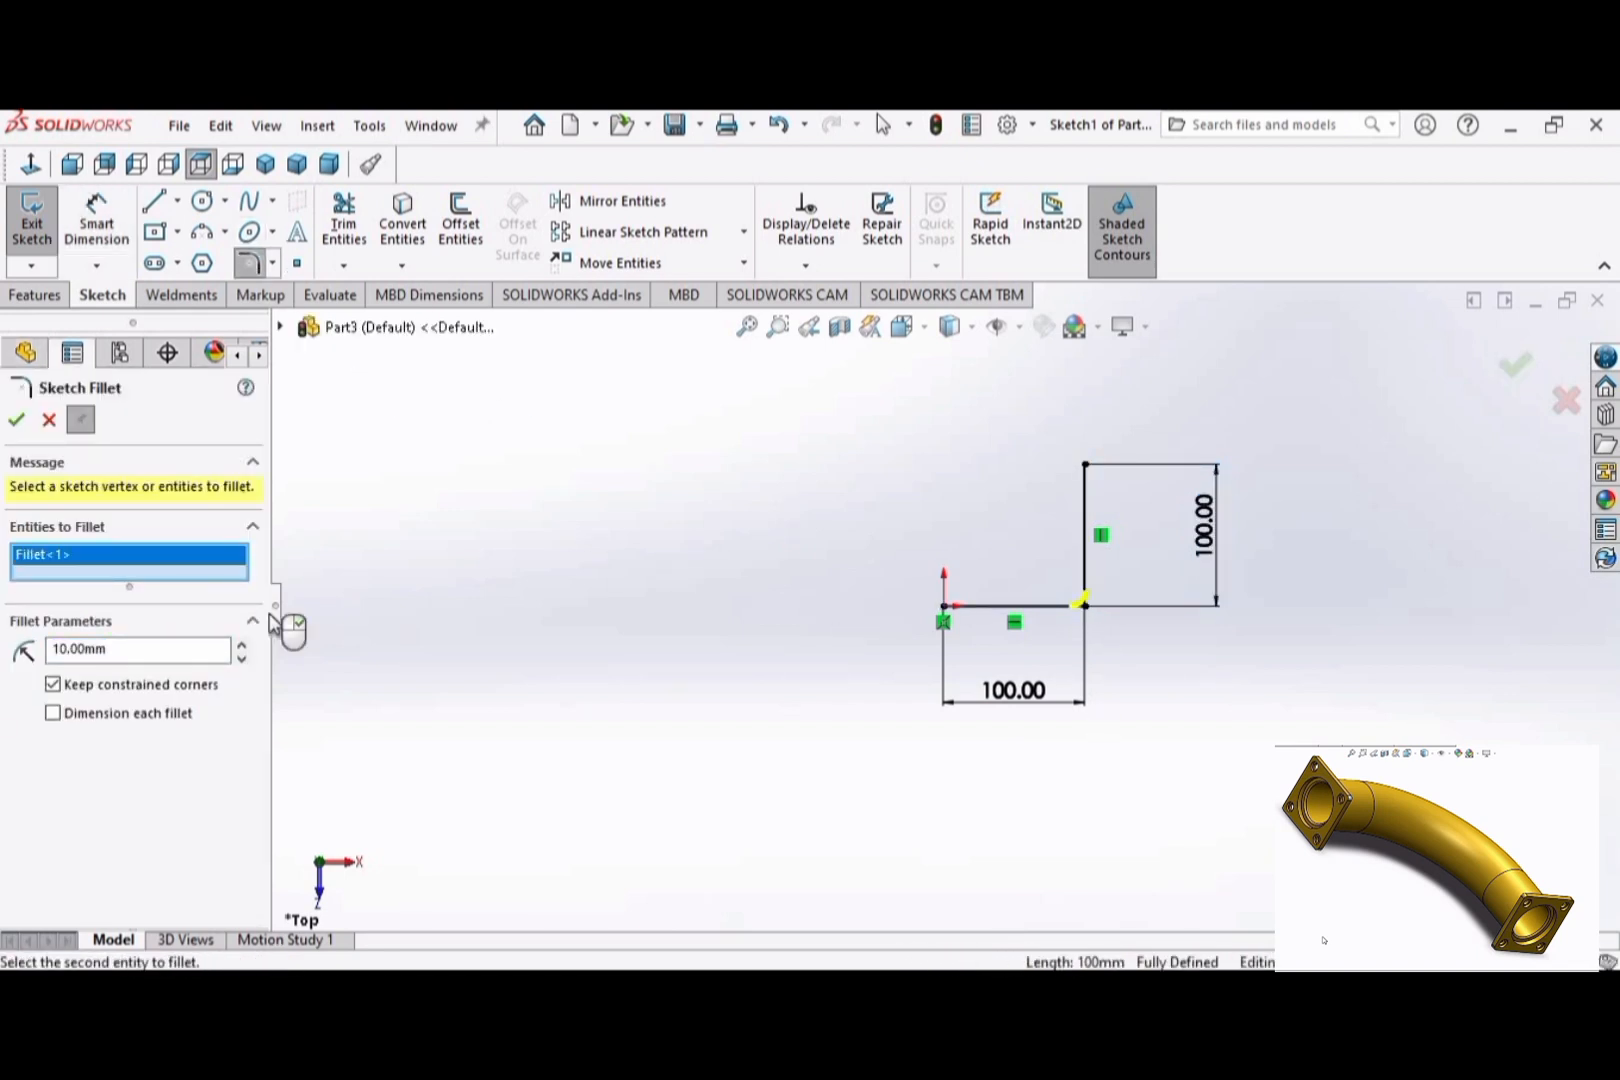
left_click(120, 651)
double_click(120, 651)
type("50")
key("Return")
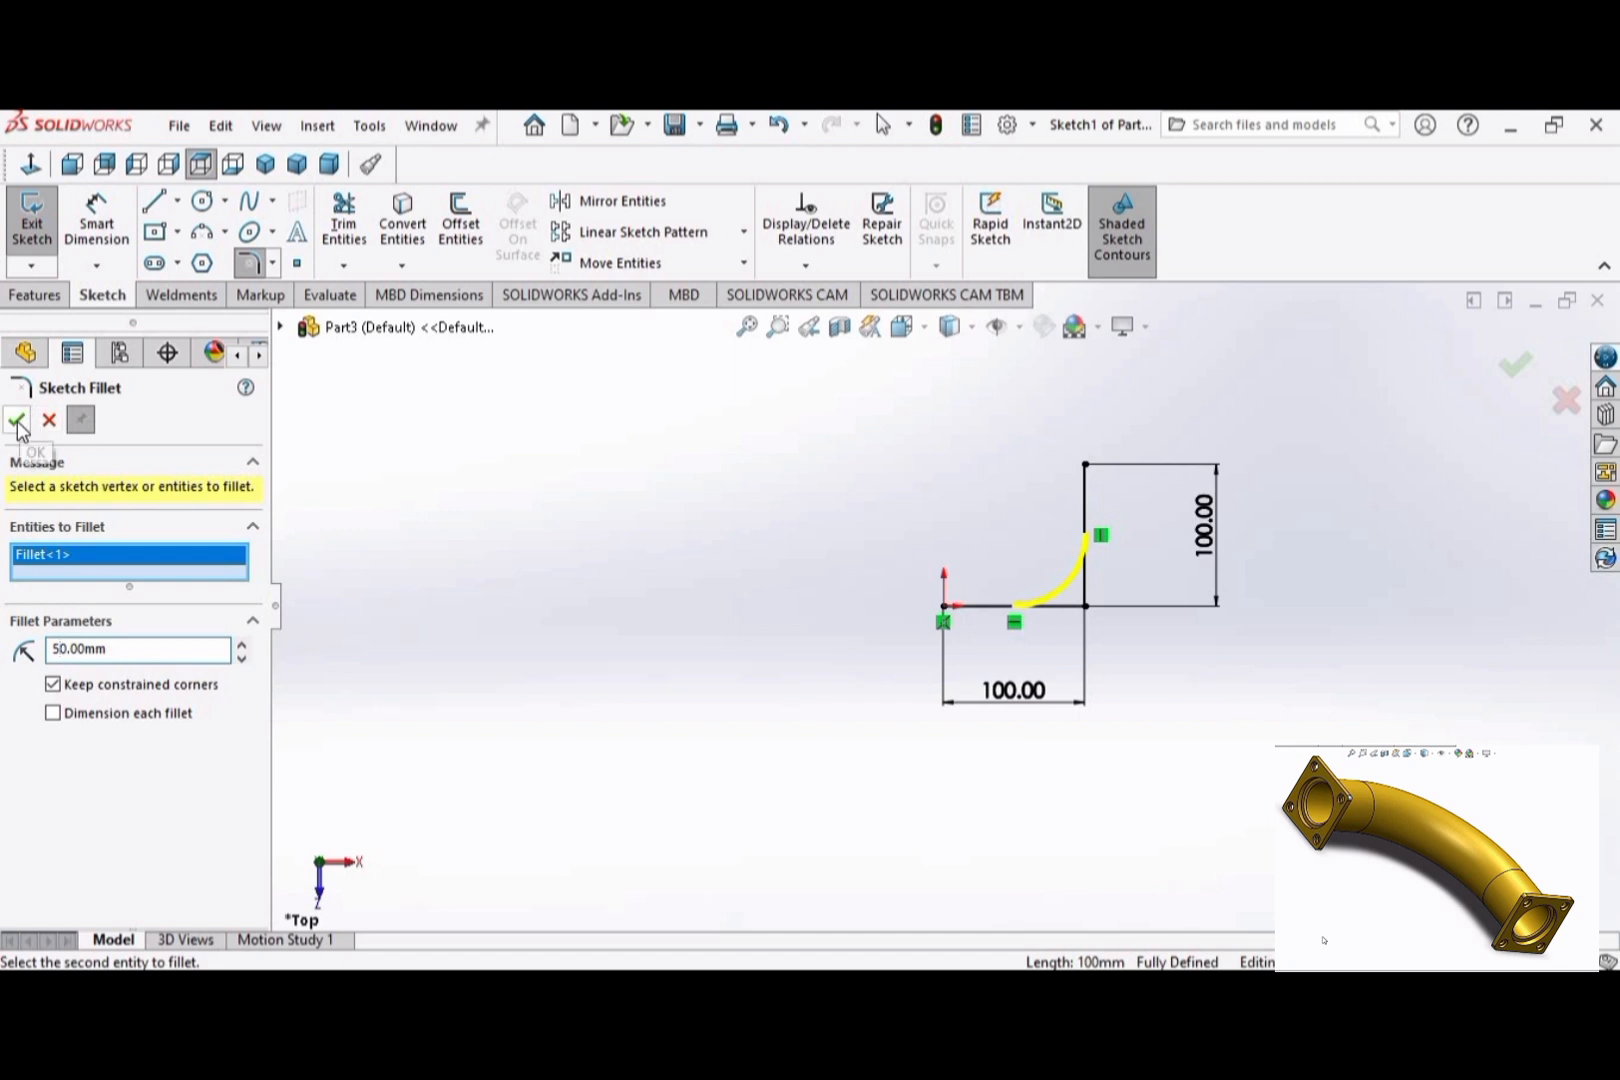
left_click(16, 421)
Step: Set the fillet radius to 70 mm and close the path sketch
double_click(1114, 615)
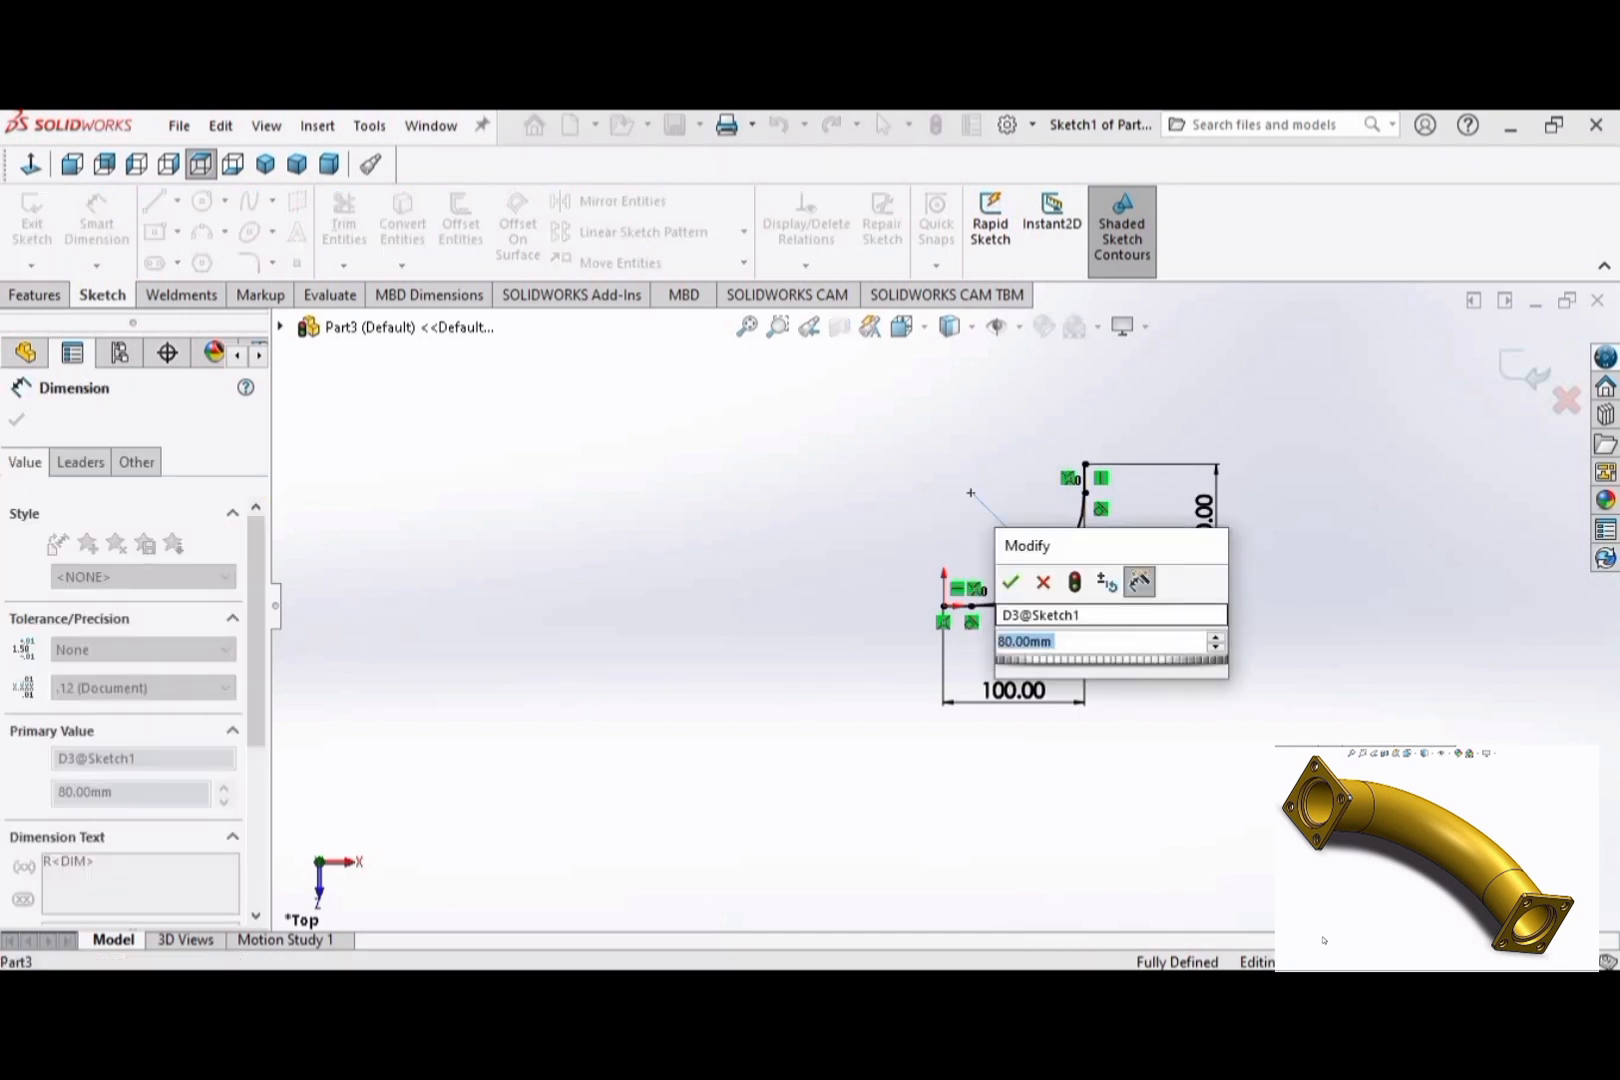
type("70")
key("Return")
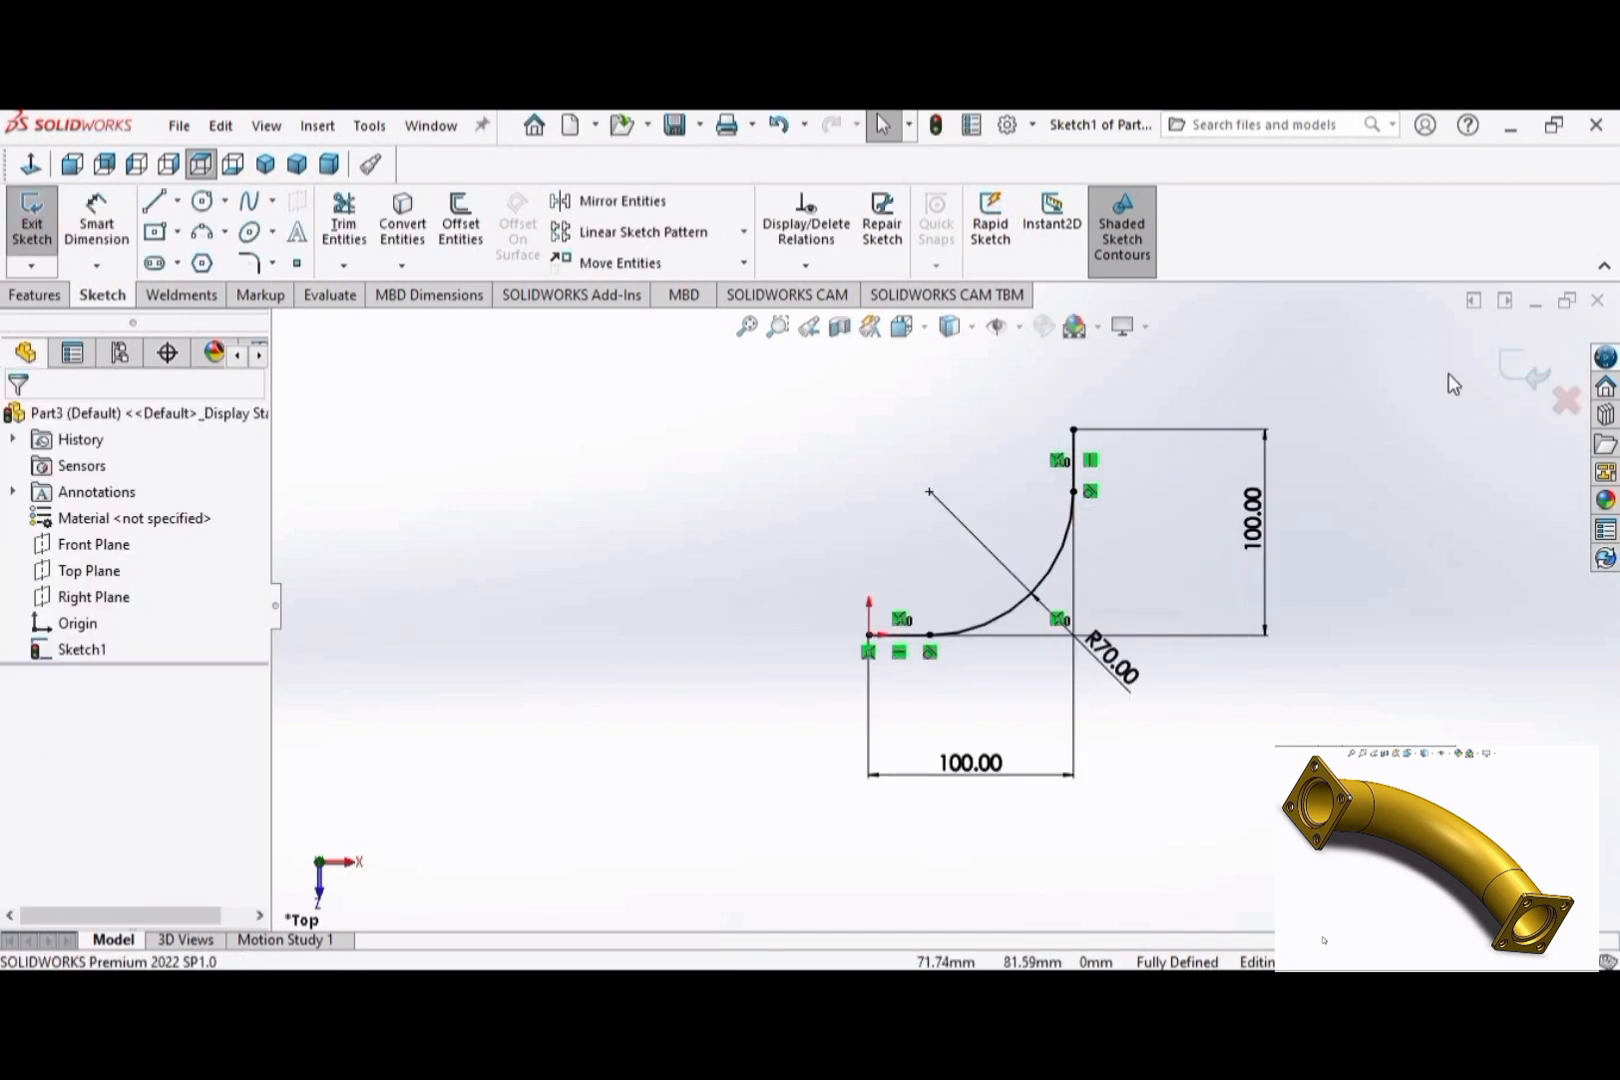
left_click(1516, 366)
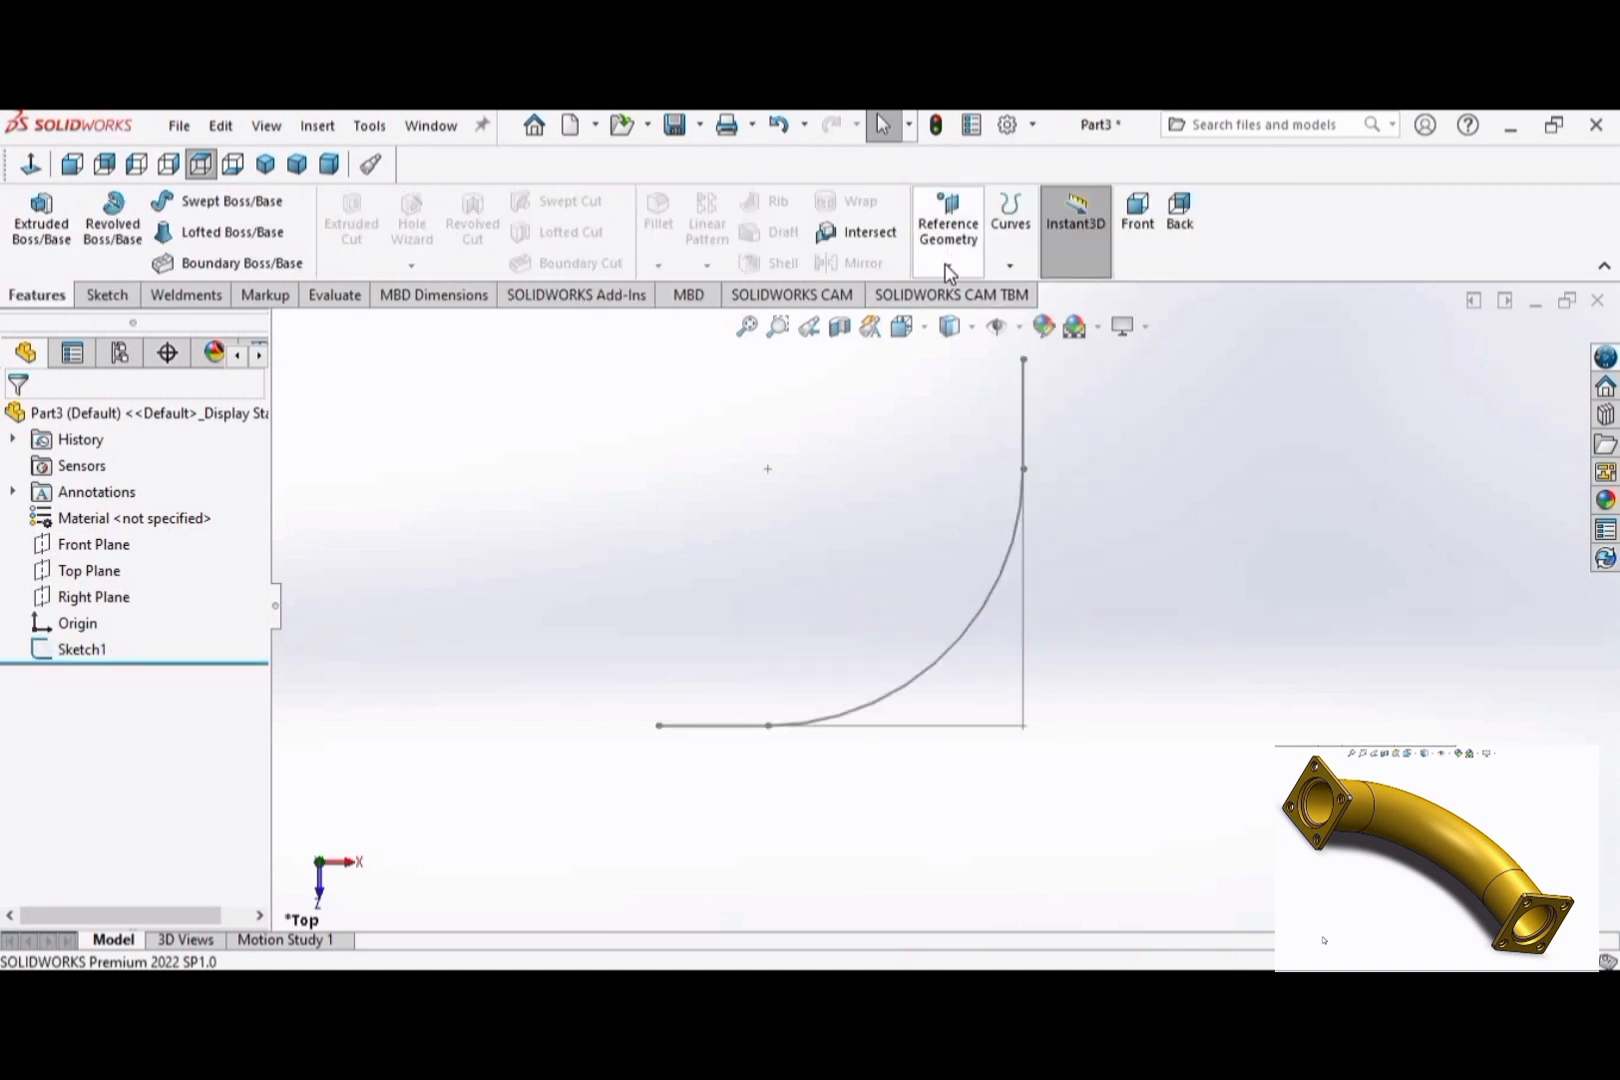
Step: Create a reference plane perpendicular to the path's vertical line and coincident with that line's free endpoint
left_click(948, 272)
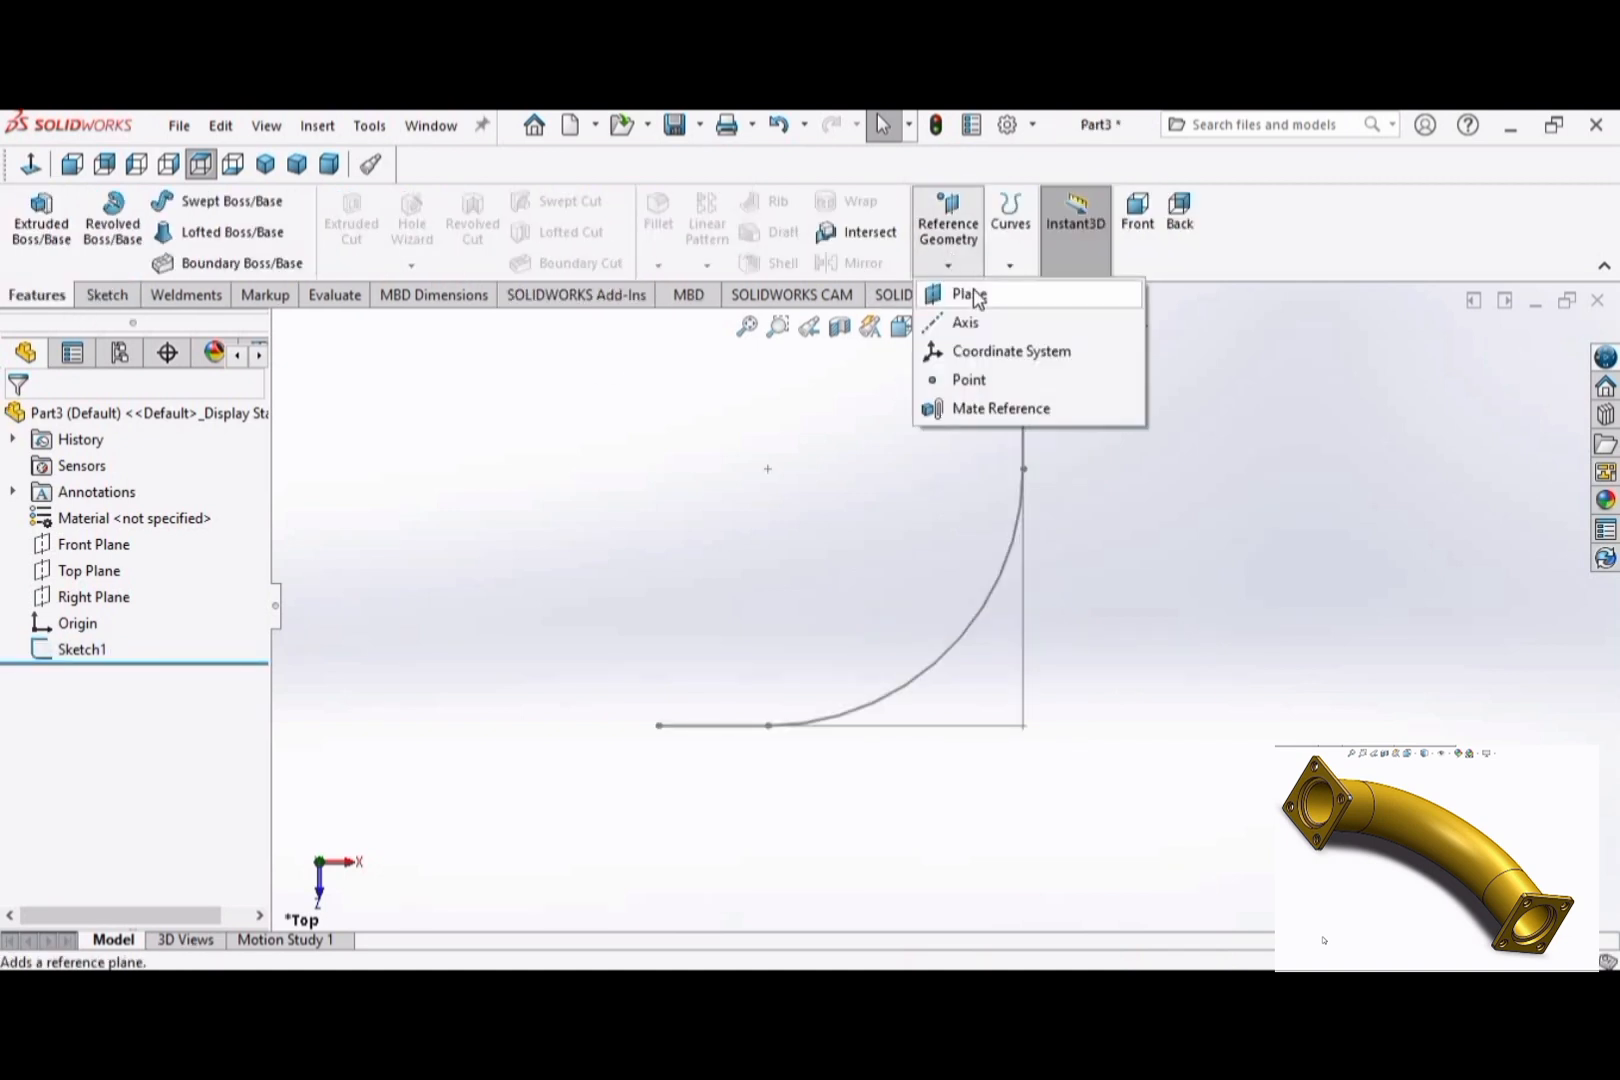
left_click(969, 297)
left_click(1024, 401)
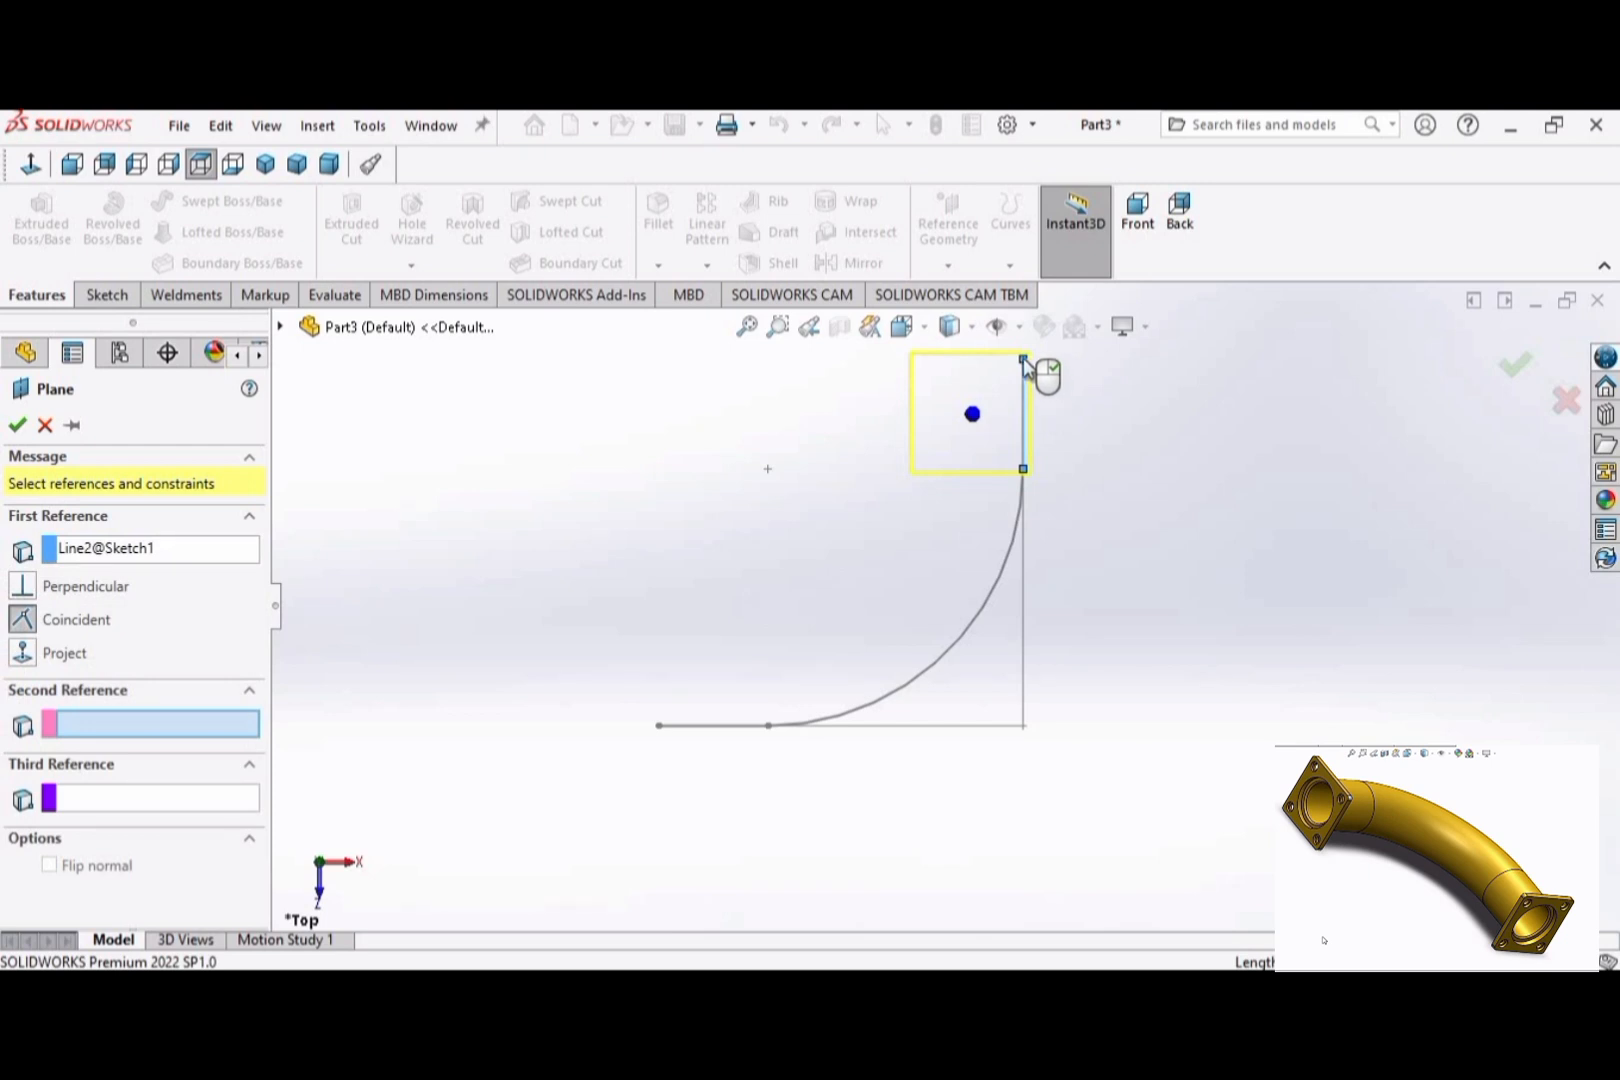
left_click(1023, 359)
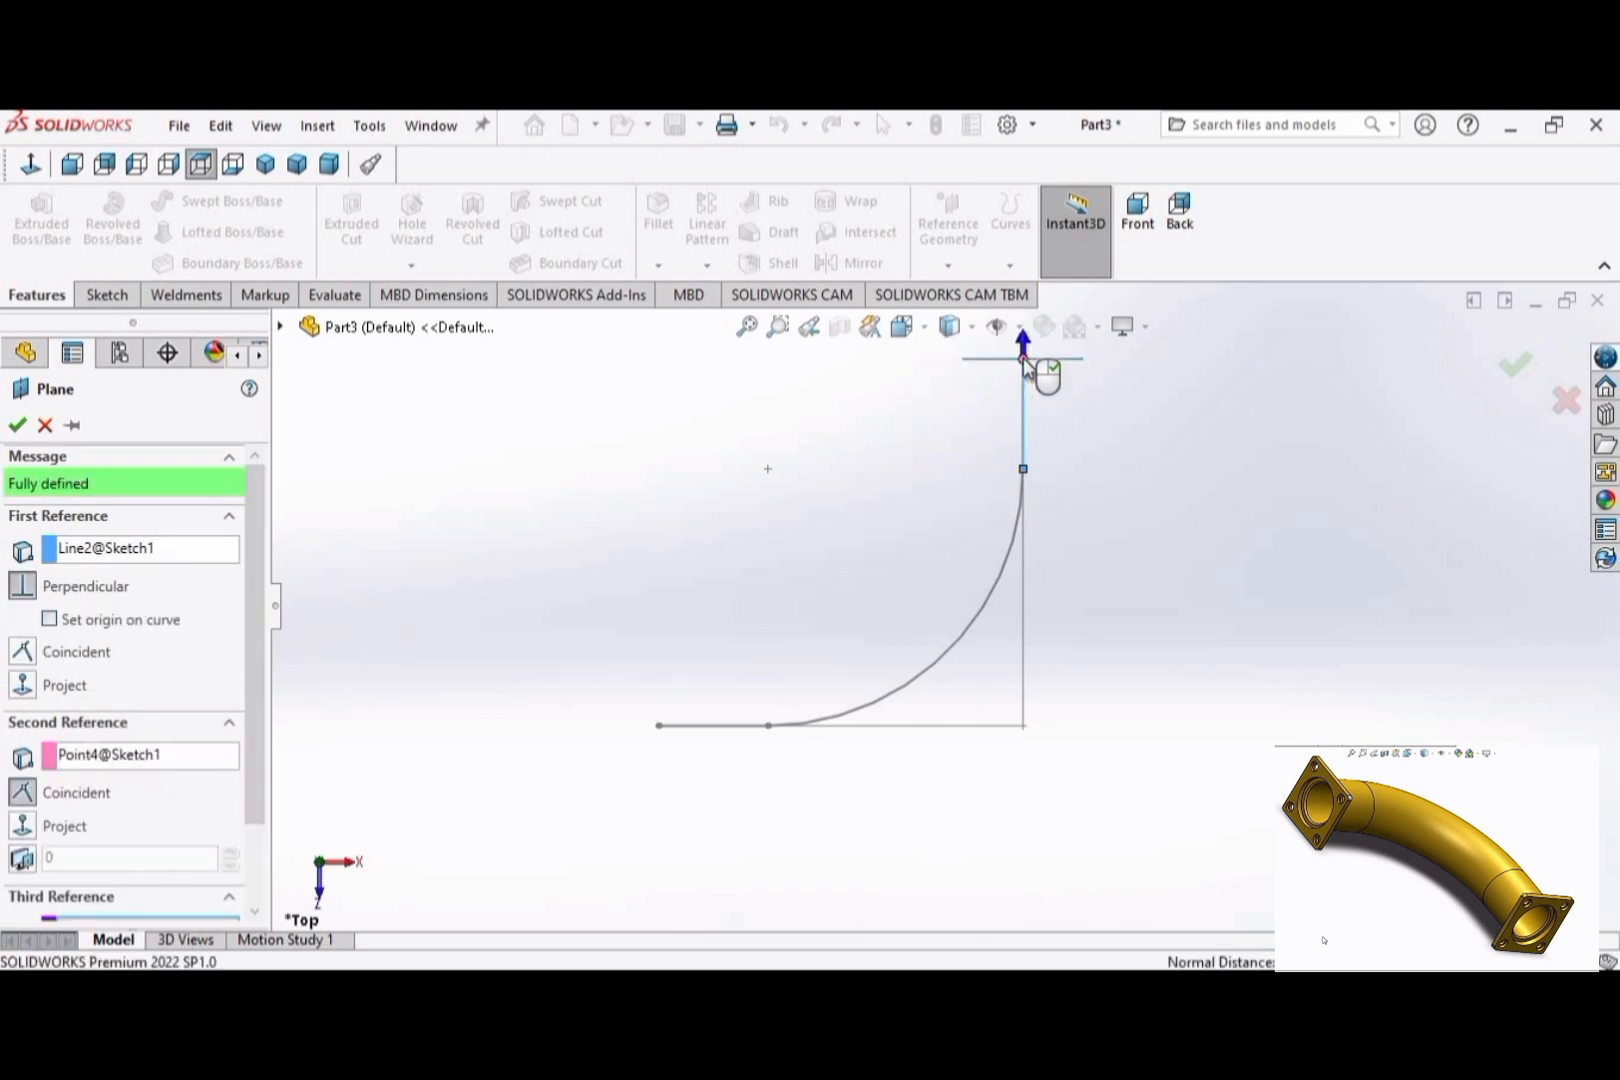
left_click(266, 165)
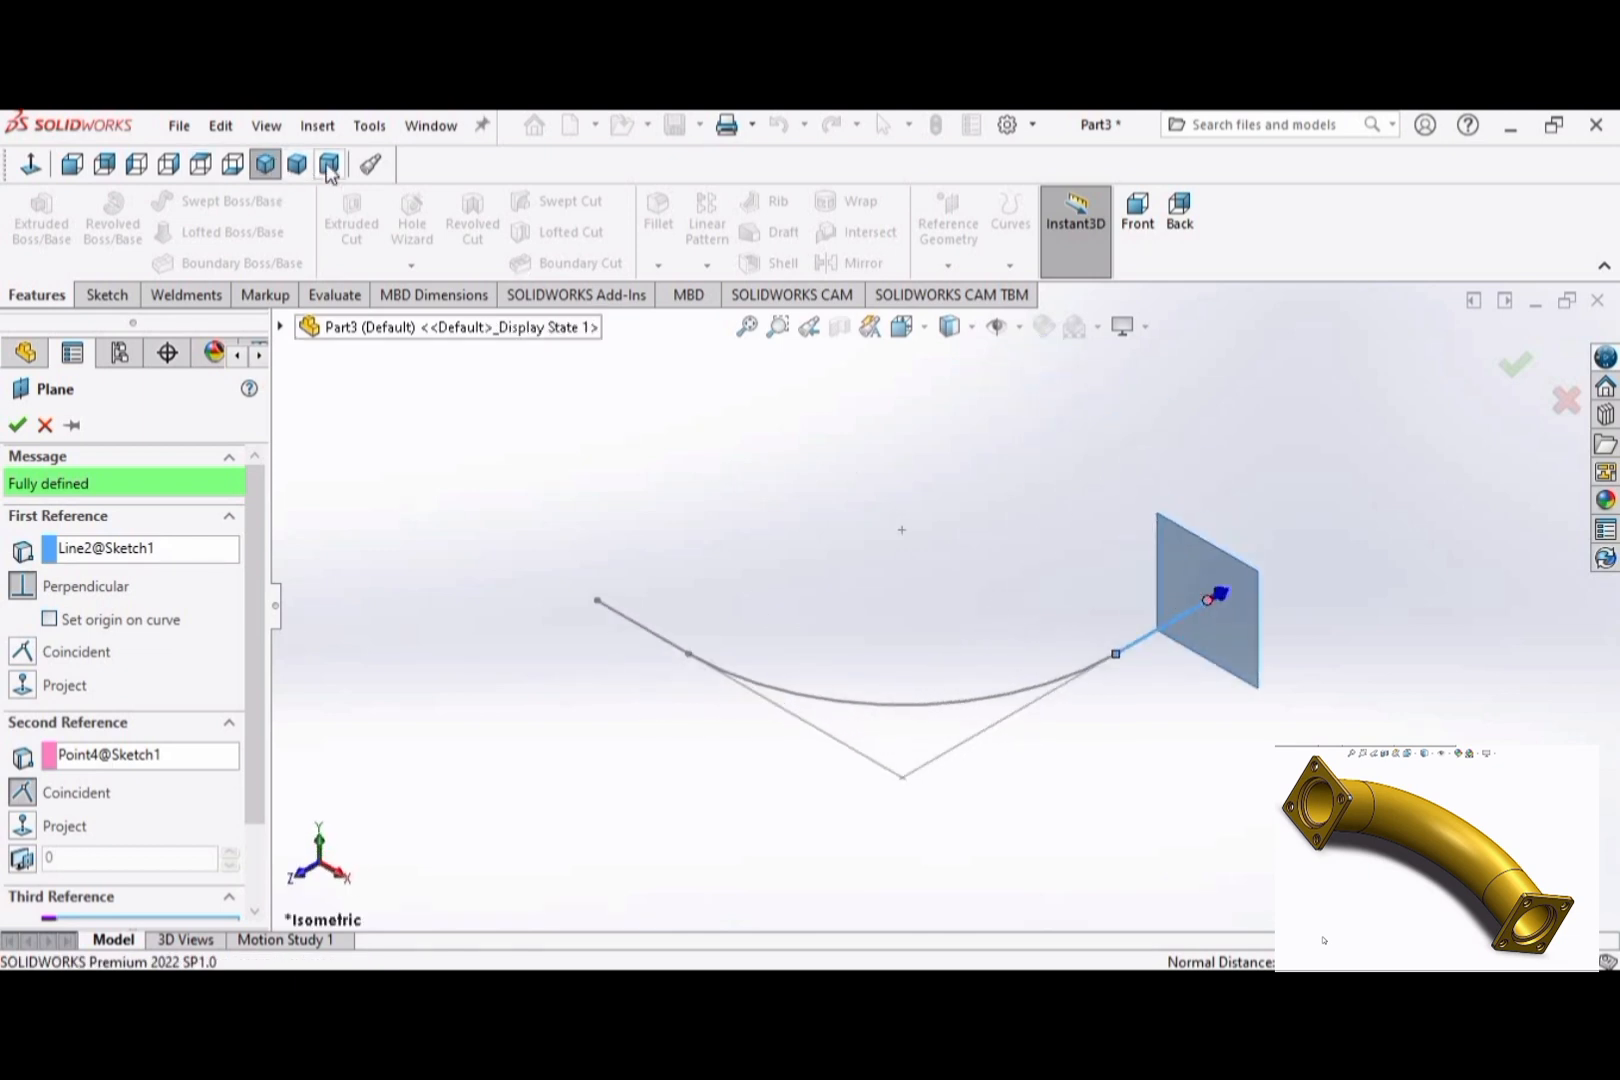
left_click(330, 164)
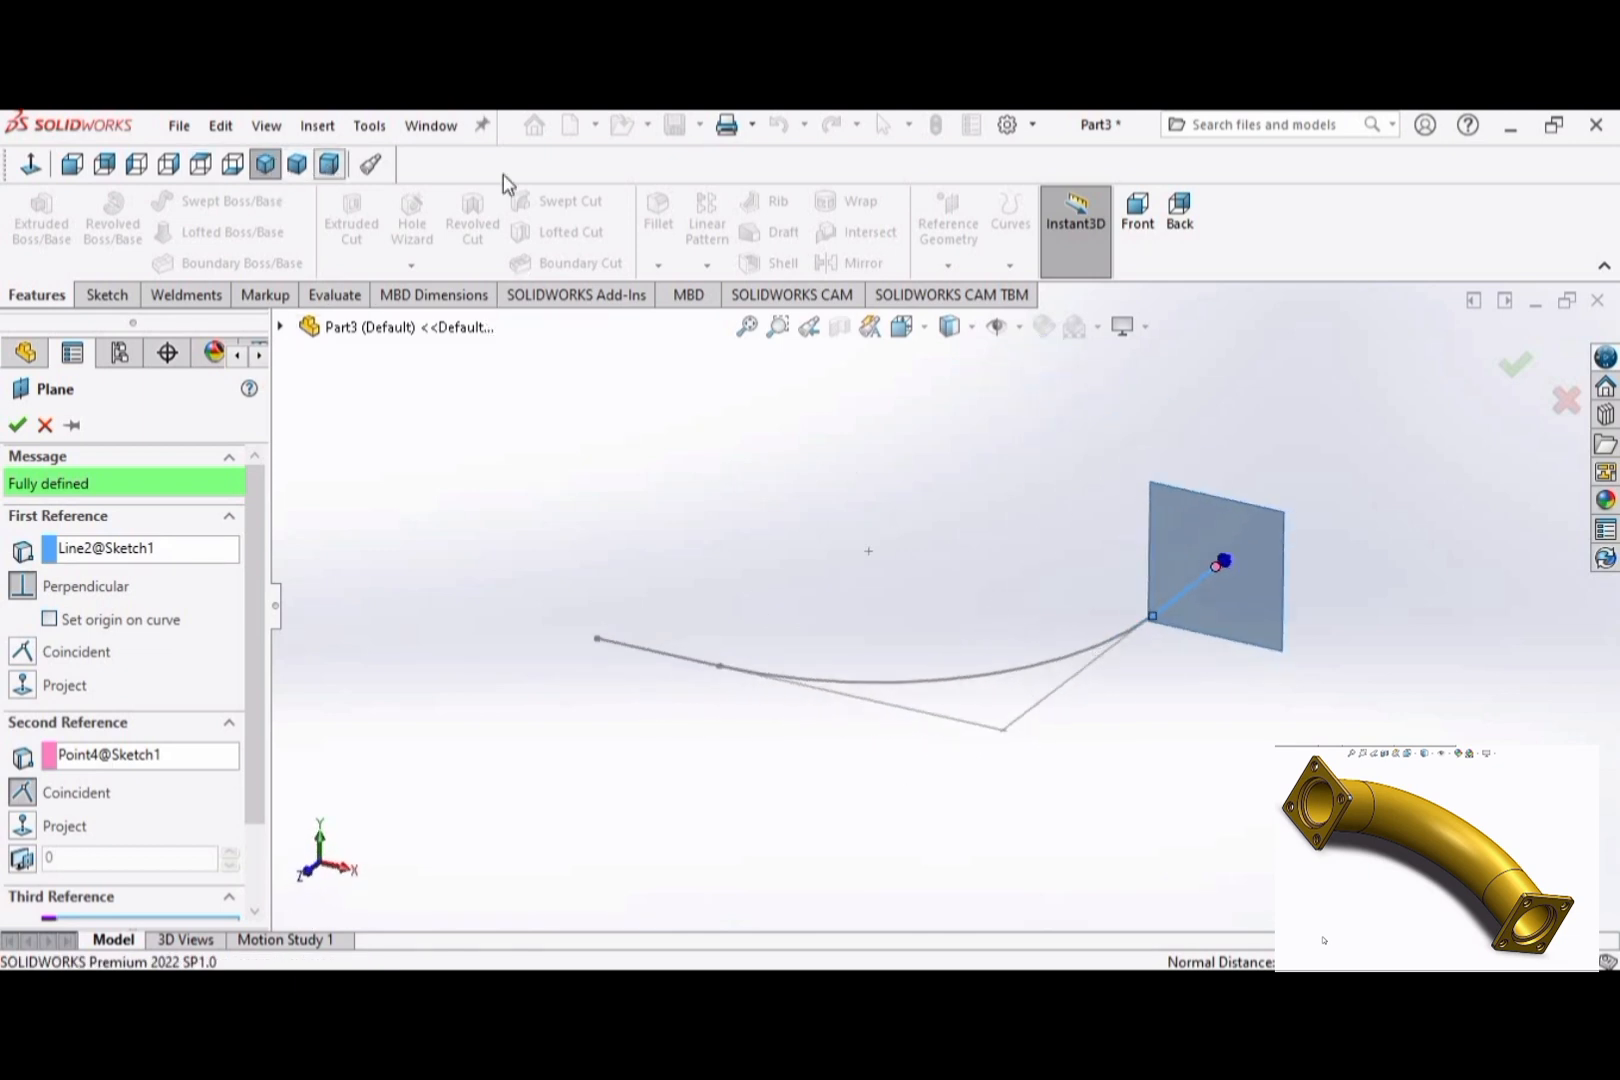
left_click(18, 424)
Step: Sketch a circle with a radius of about 14.5 mm on the new plane, centred on the path's endpoint
left_click(105, 294)
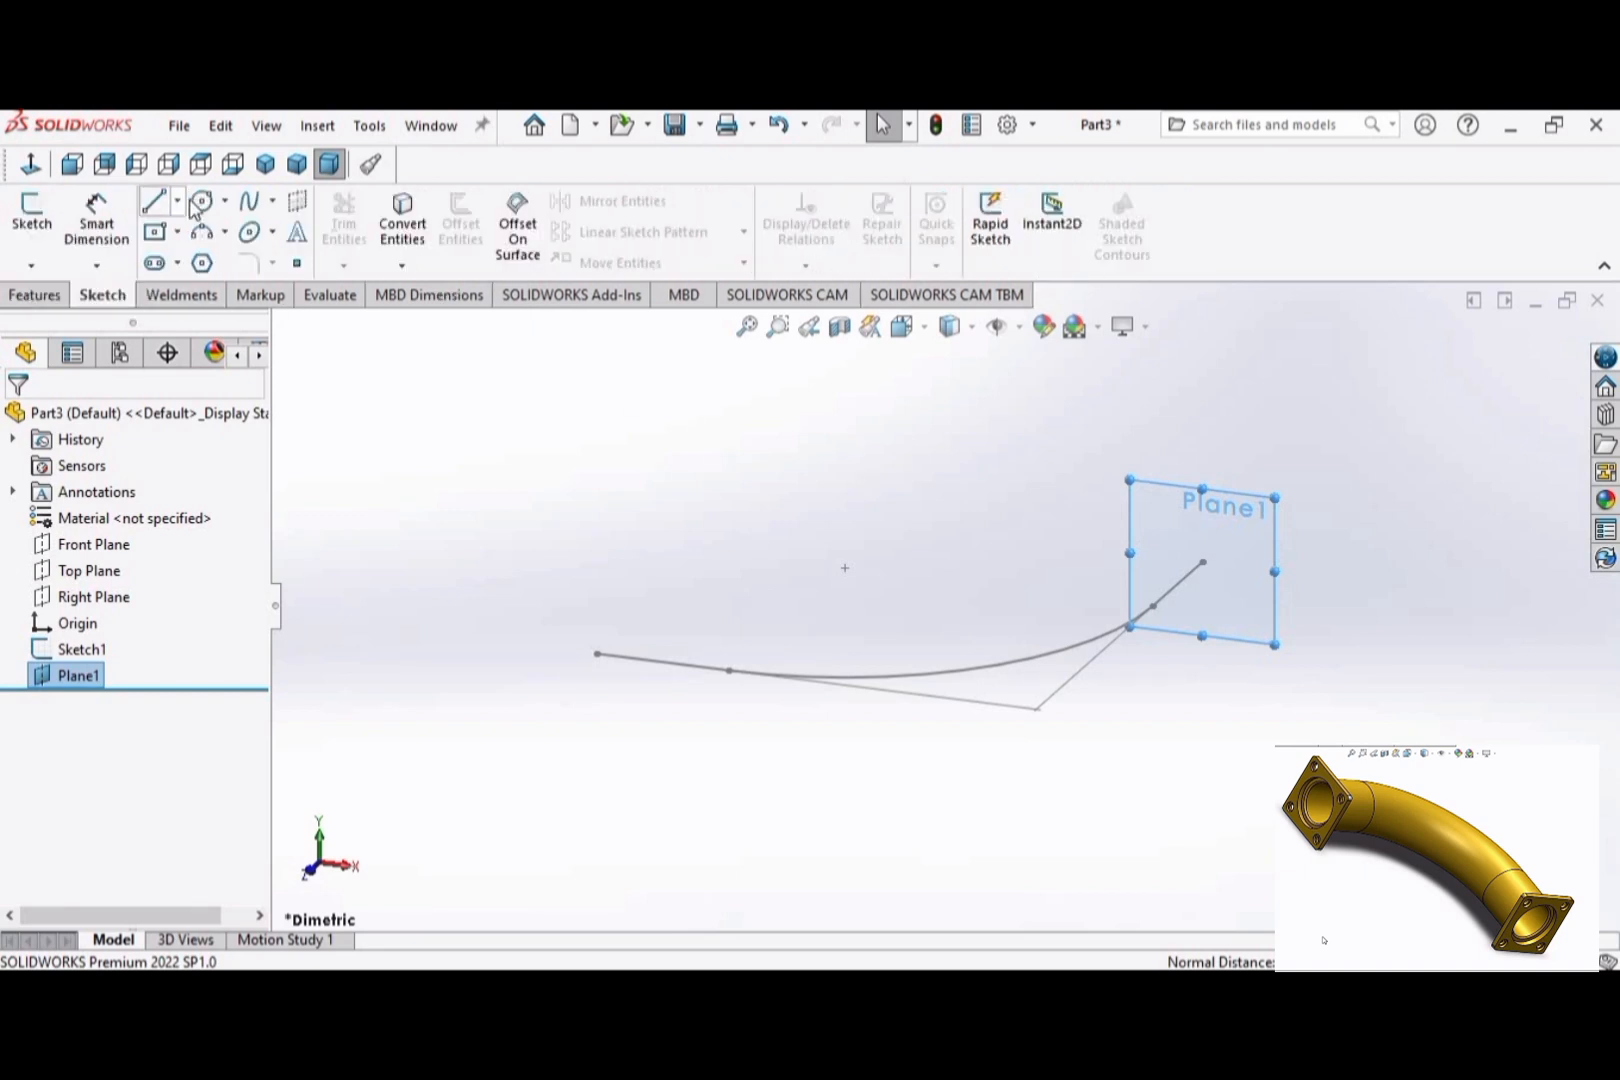
left_click(201, 201)
left_click(697, 606)
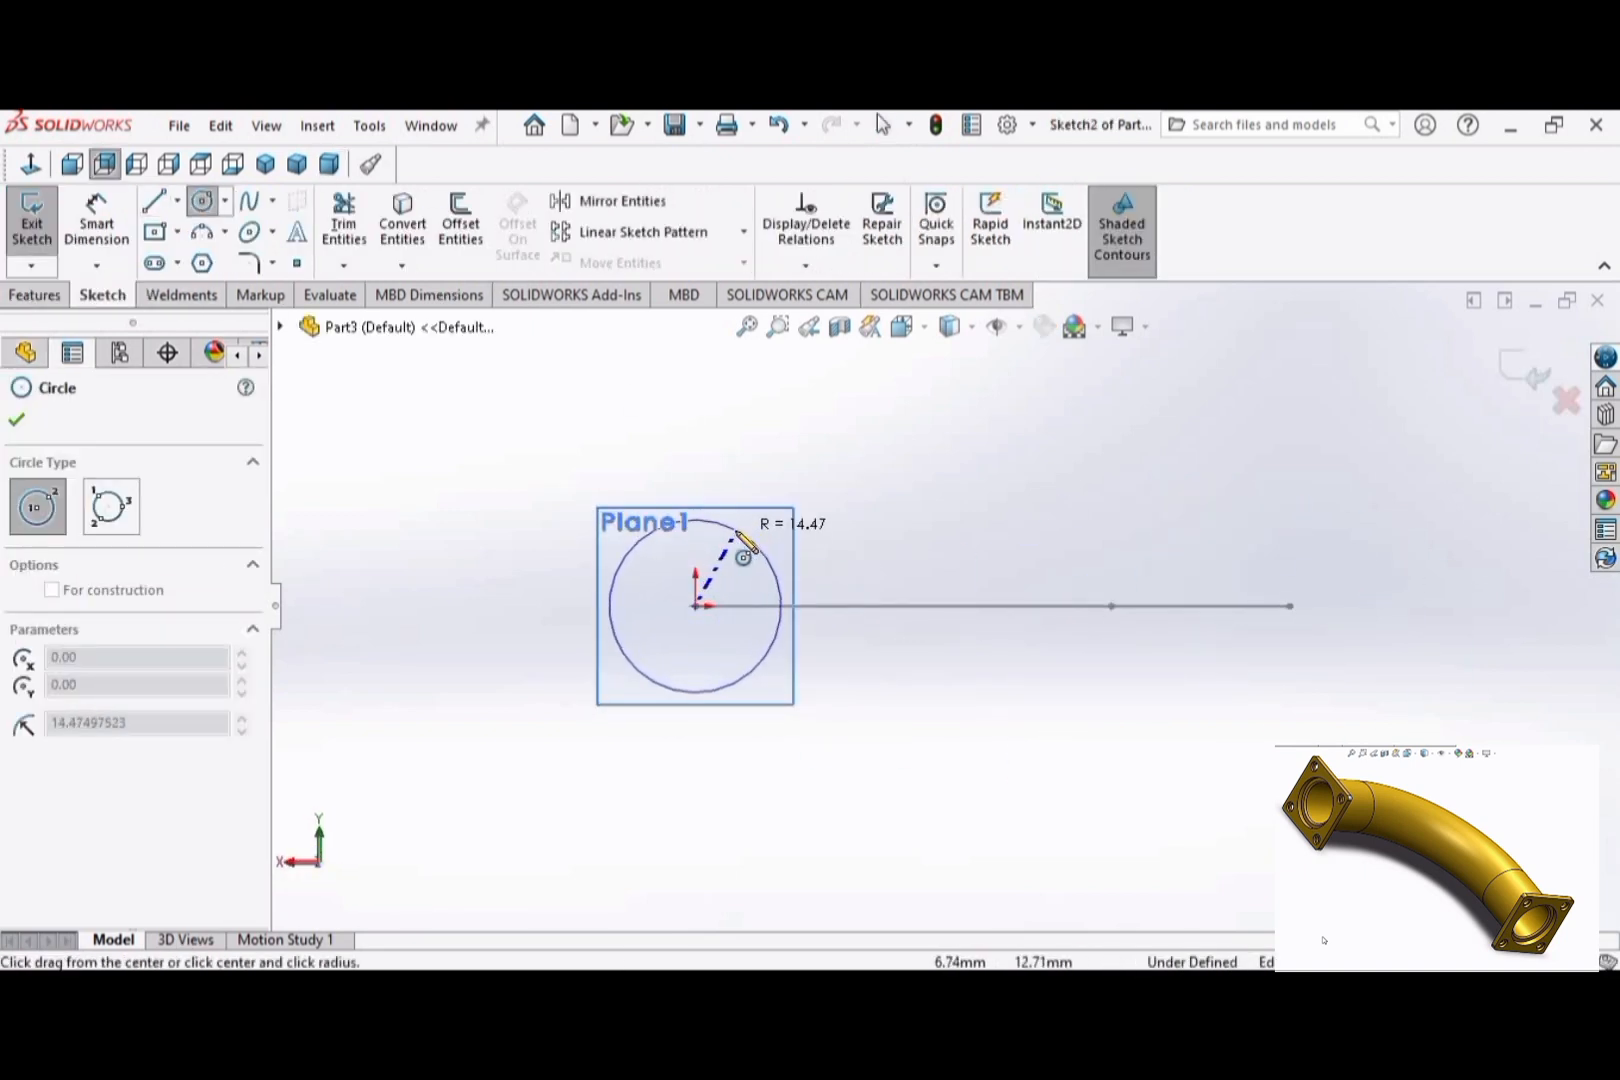
left_click(743, 545)
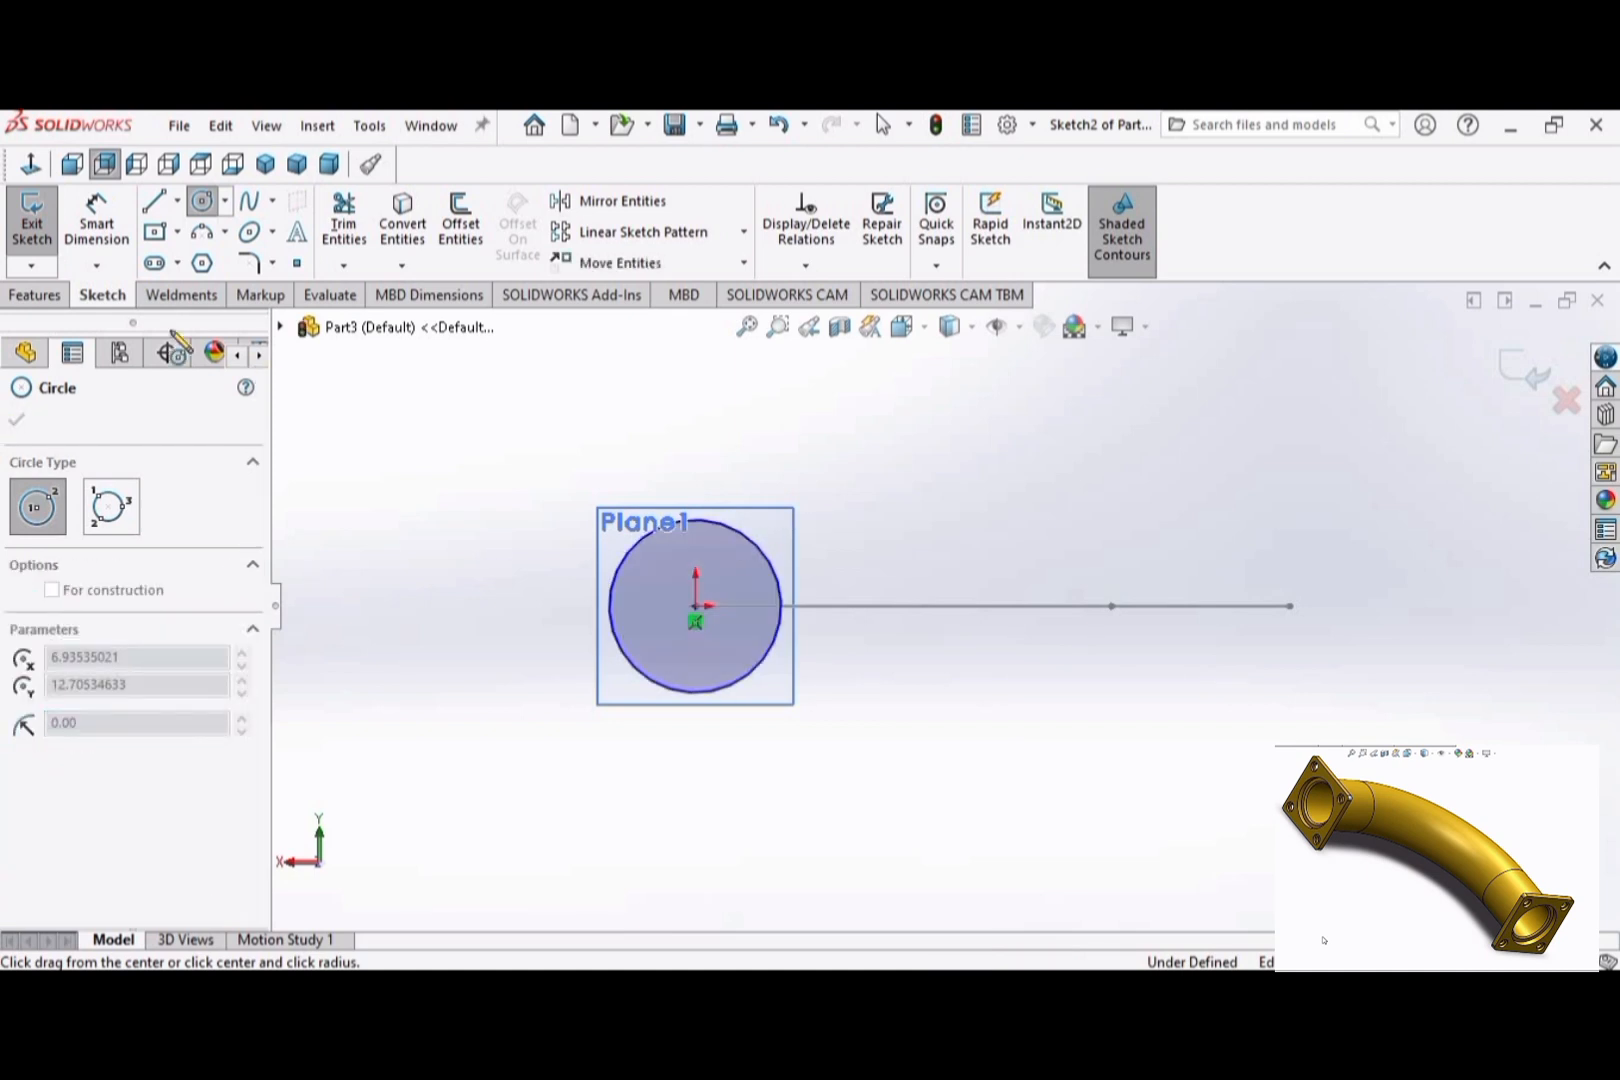
Step: Dimension the circle's diameter to 30 mm and close the profile sketch
left_click(121, 241)
left_click(621, 647)
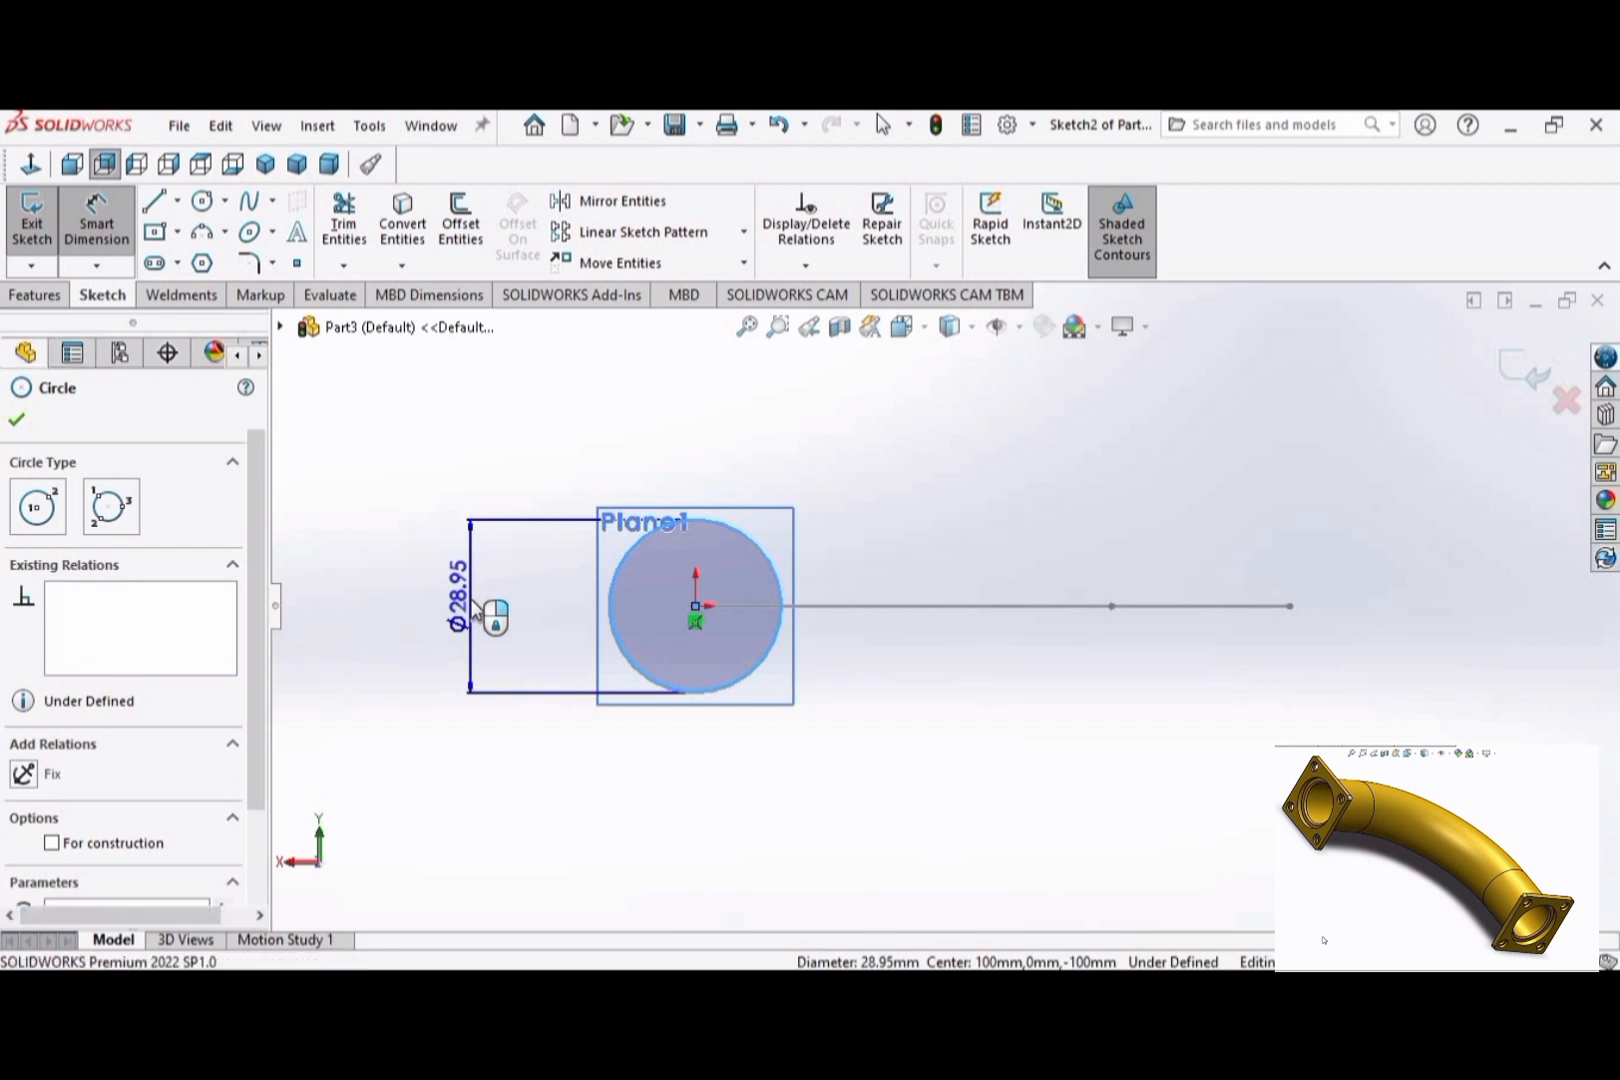
left_click(471, 599)
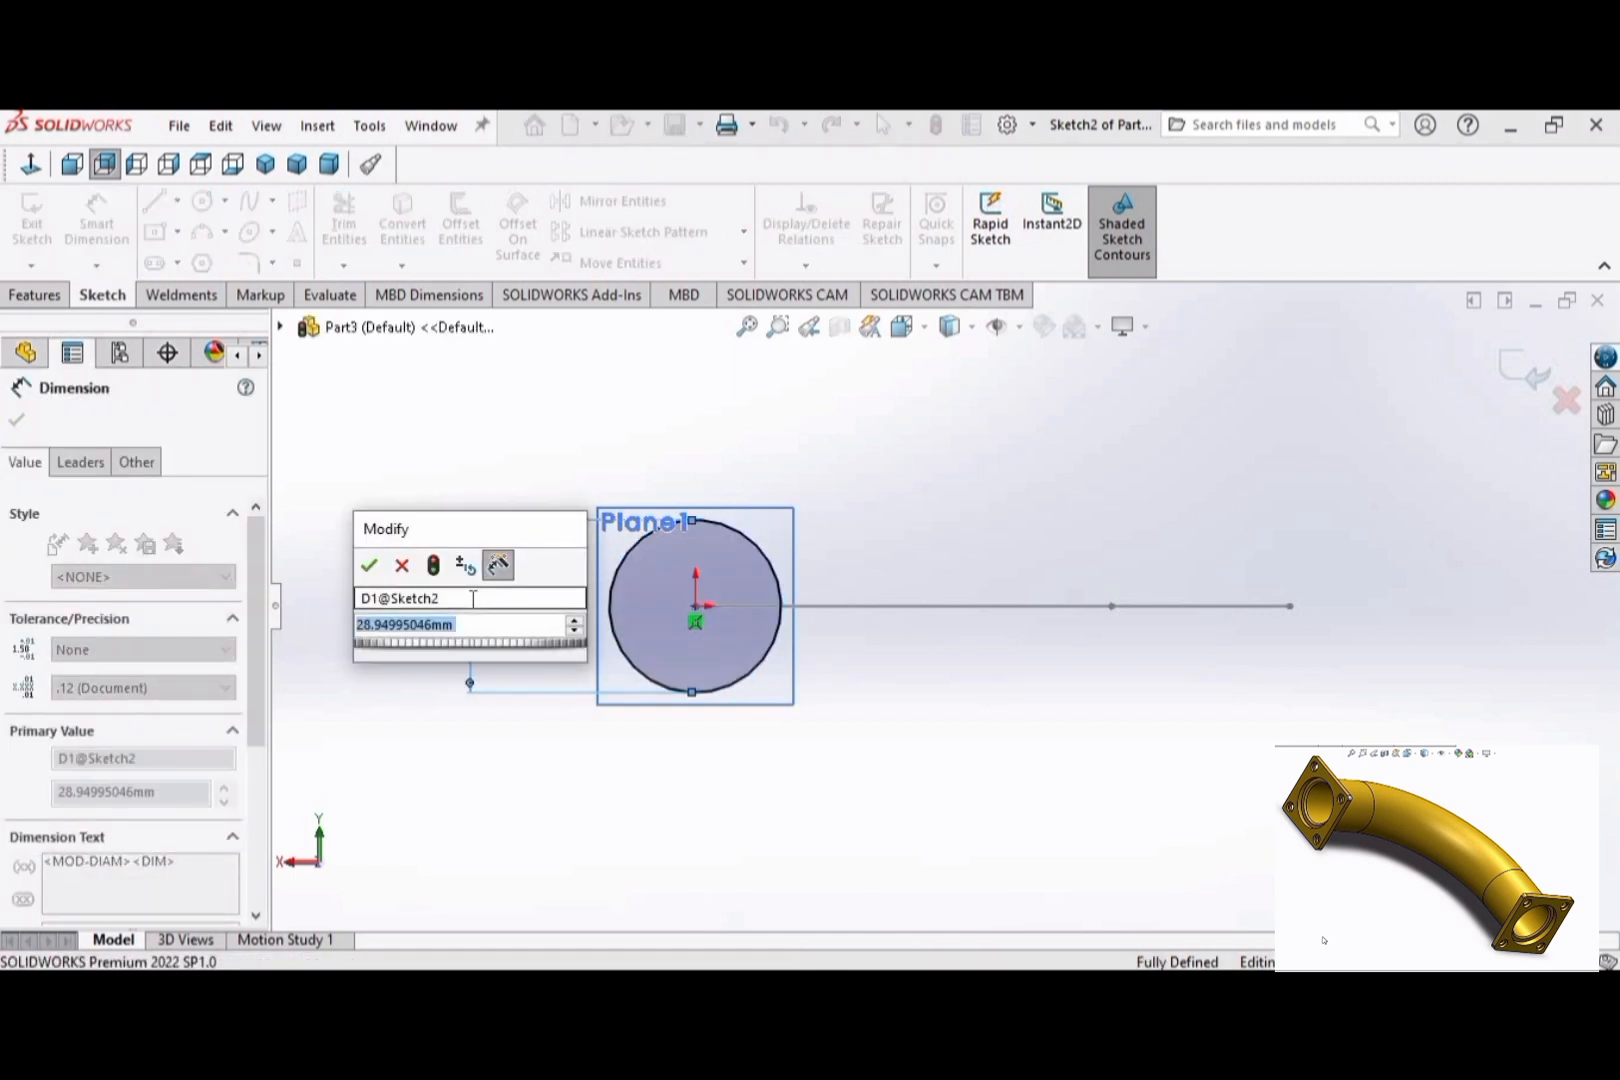
type("30")
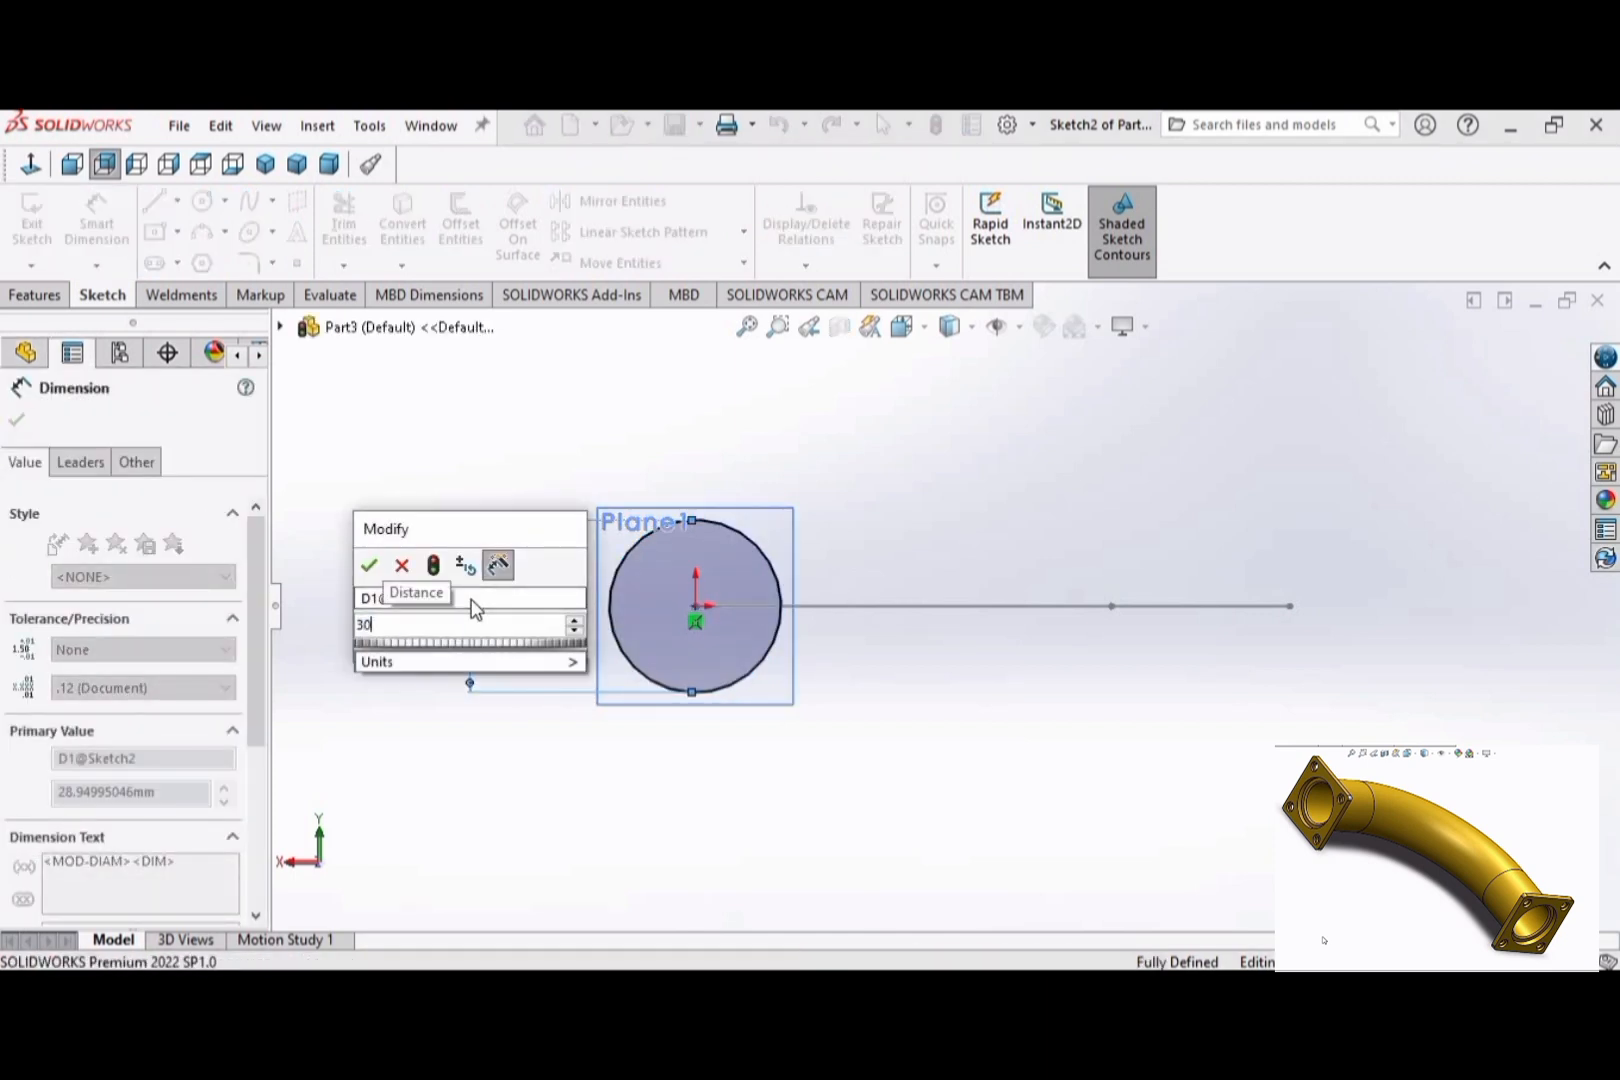
key("Return")
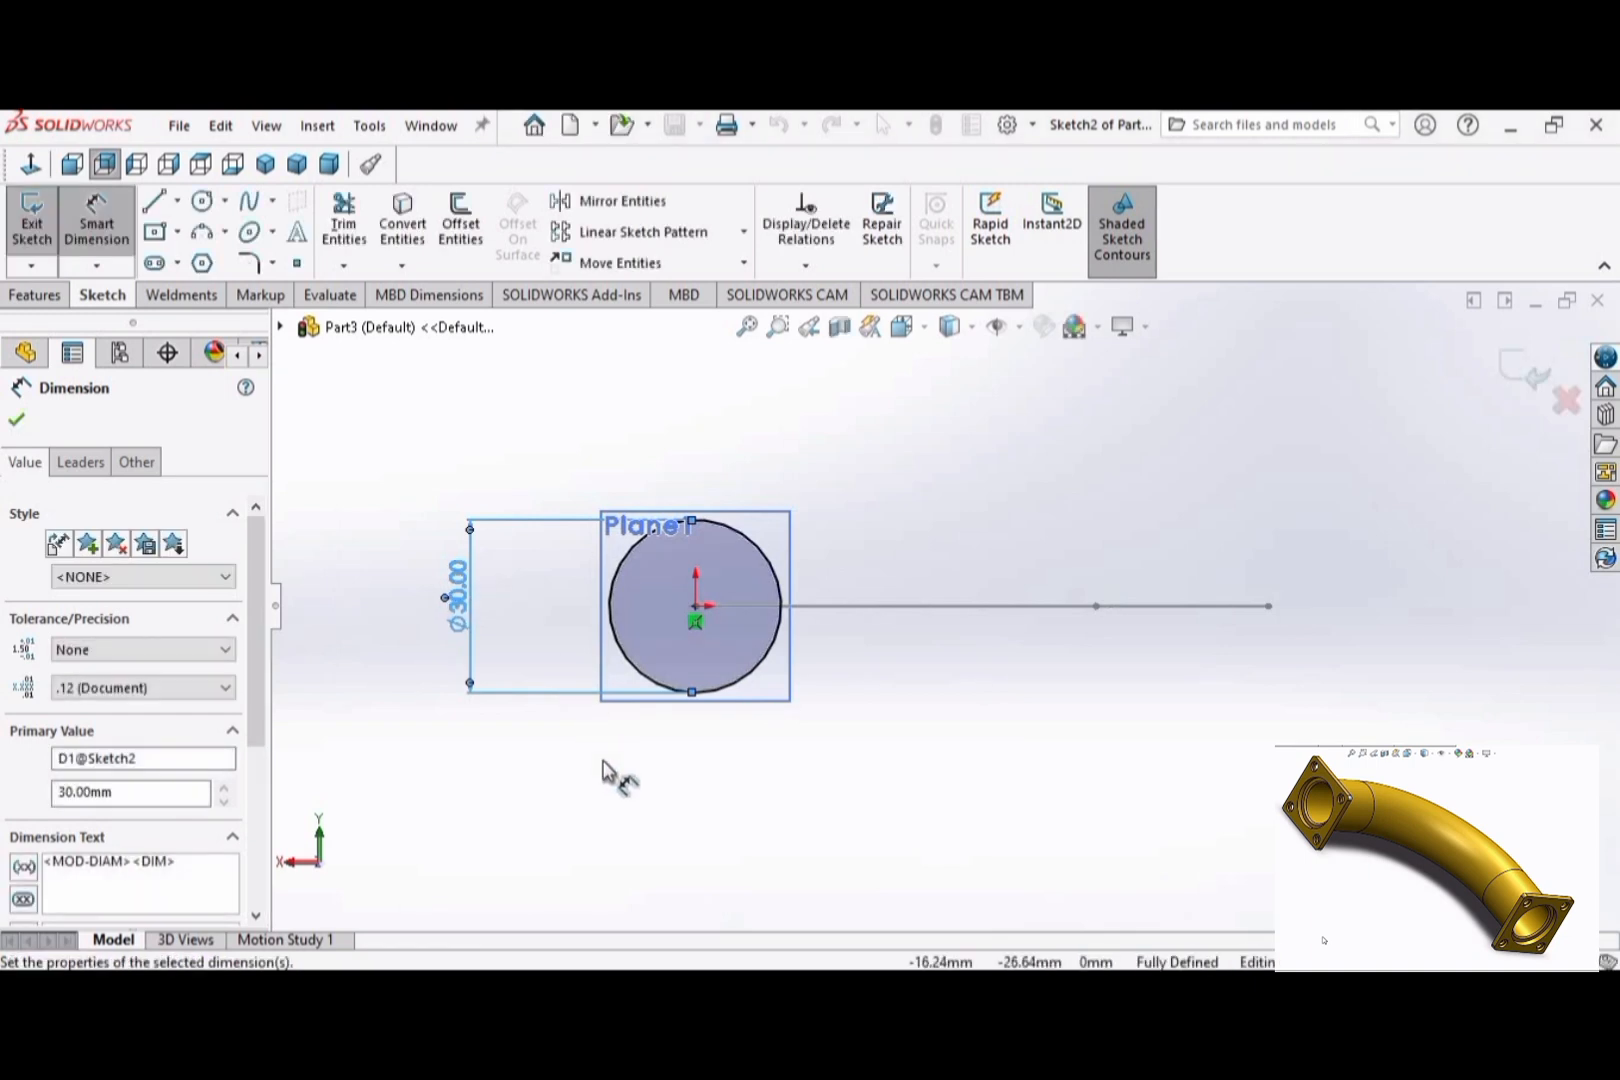
left_click(603, 761)
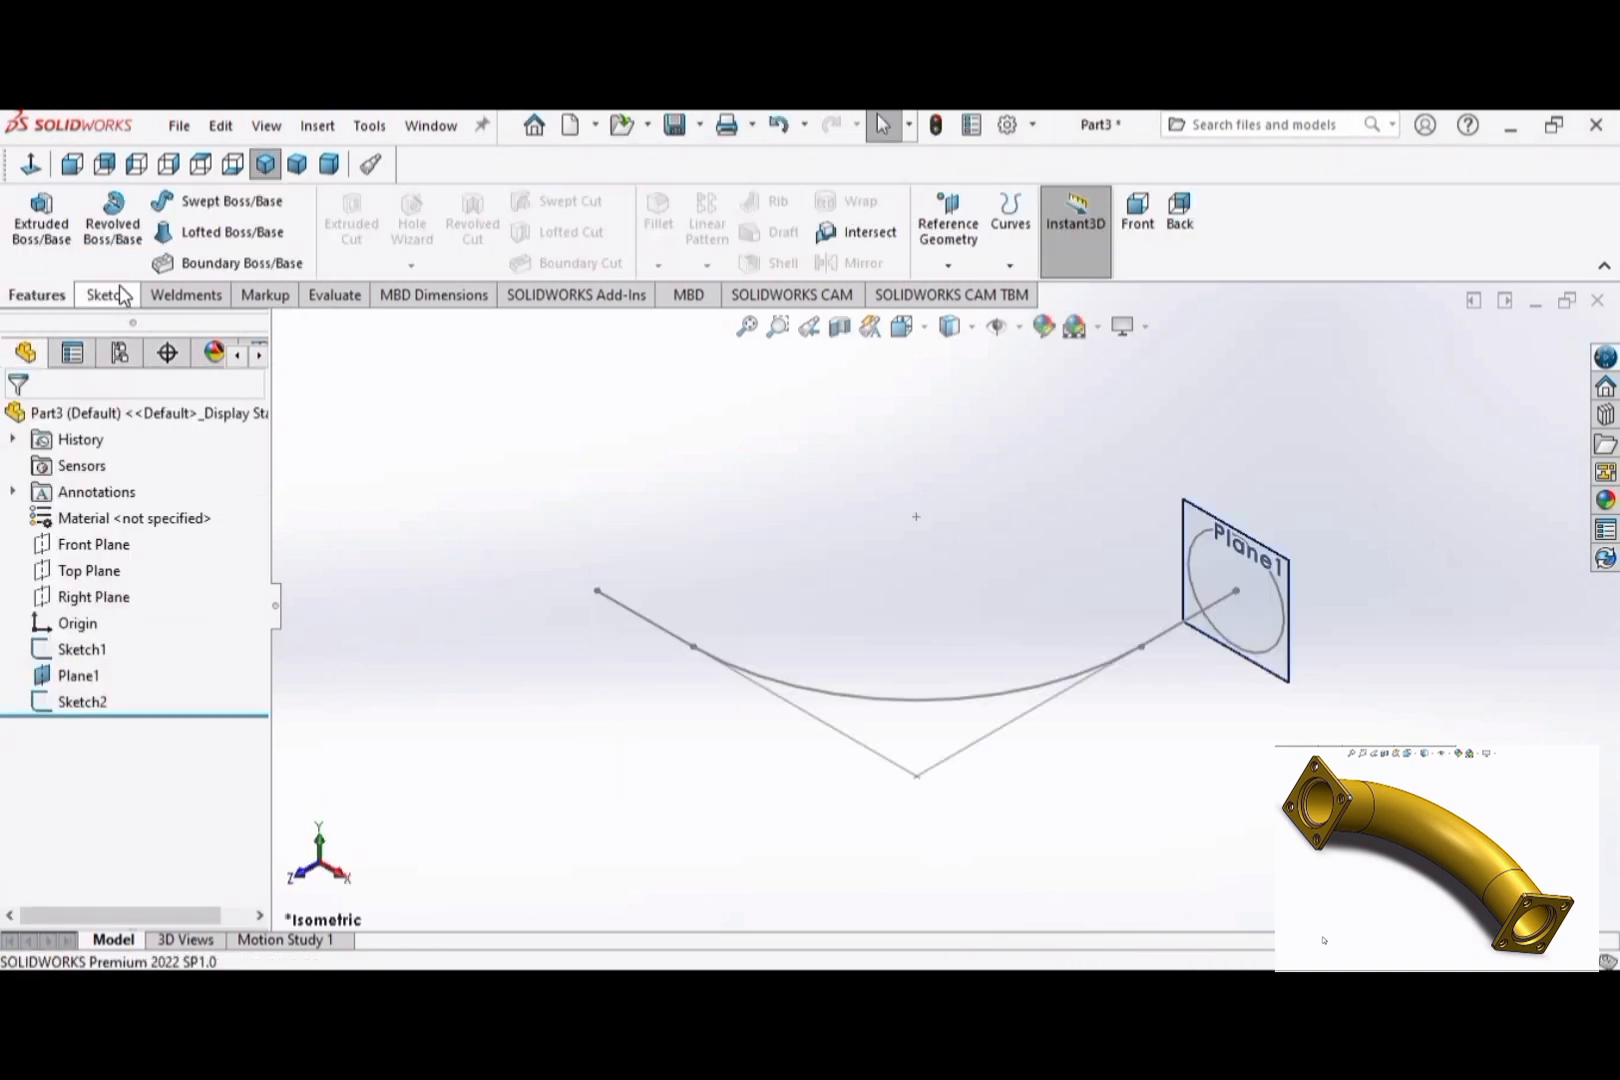
Step: Start a Swept Boss/Base using the circle sketch as the profile and the filleted line sketch as the path
left_click(118, 298)
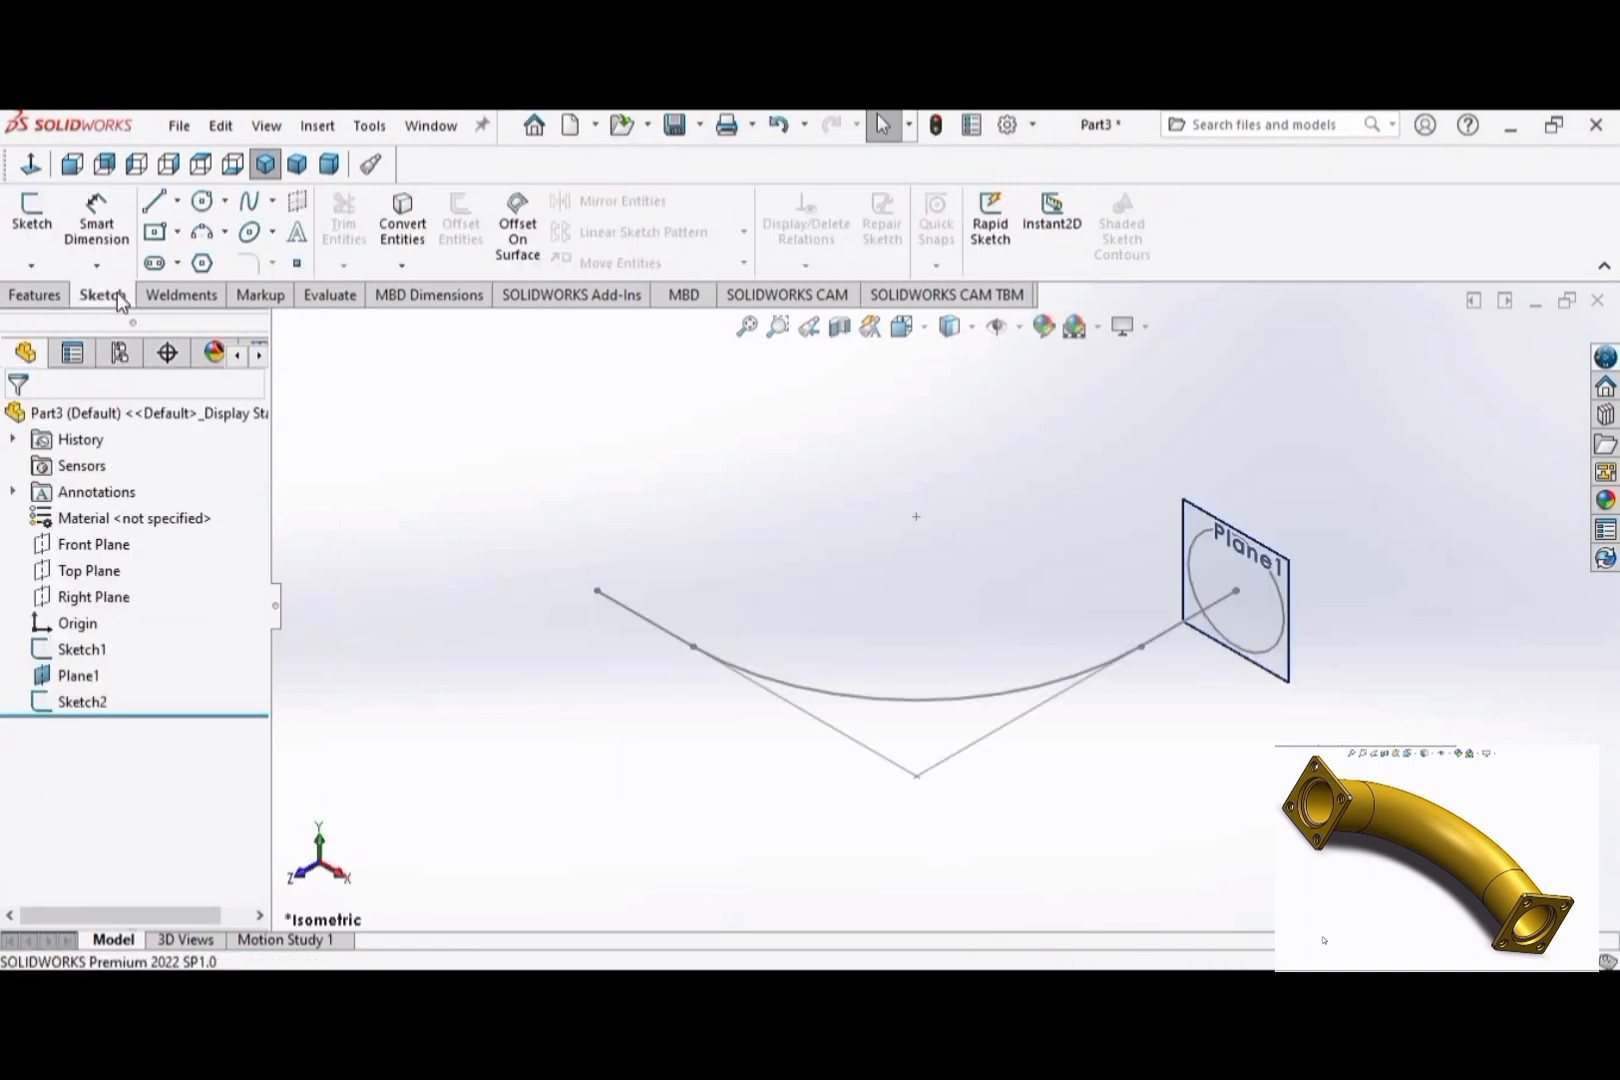
left_click(37, 294)
left_click(262, 207)
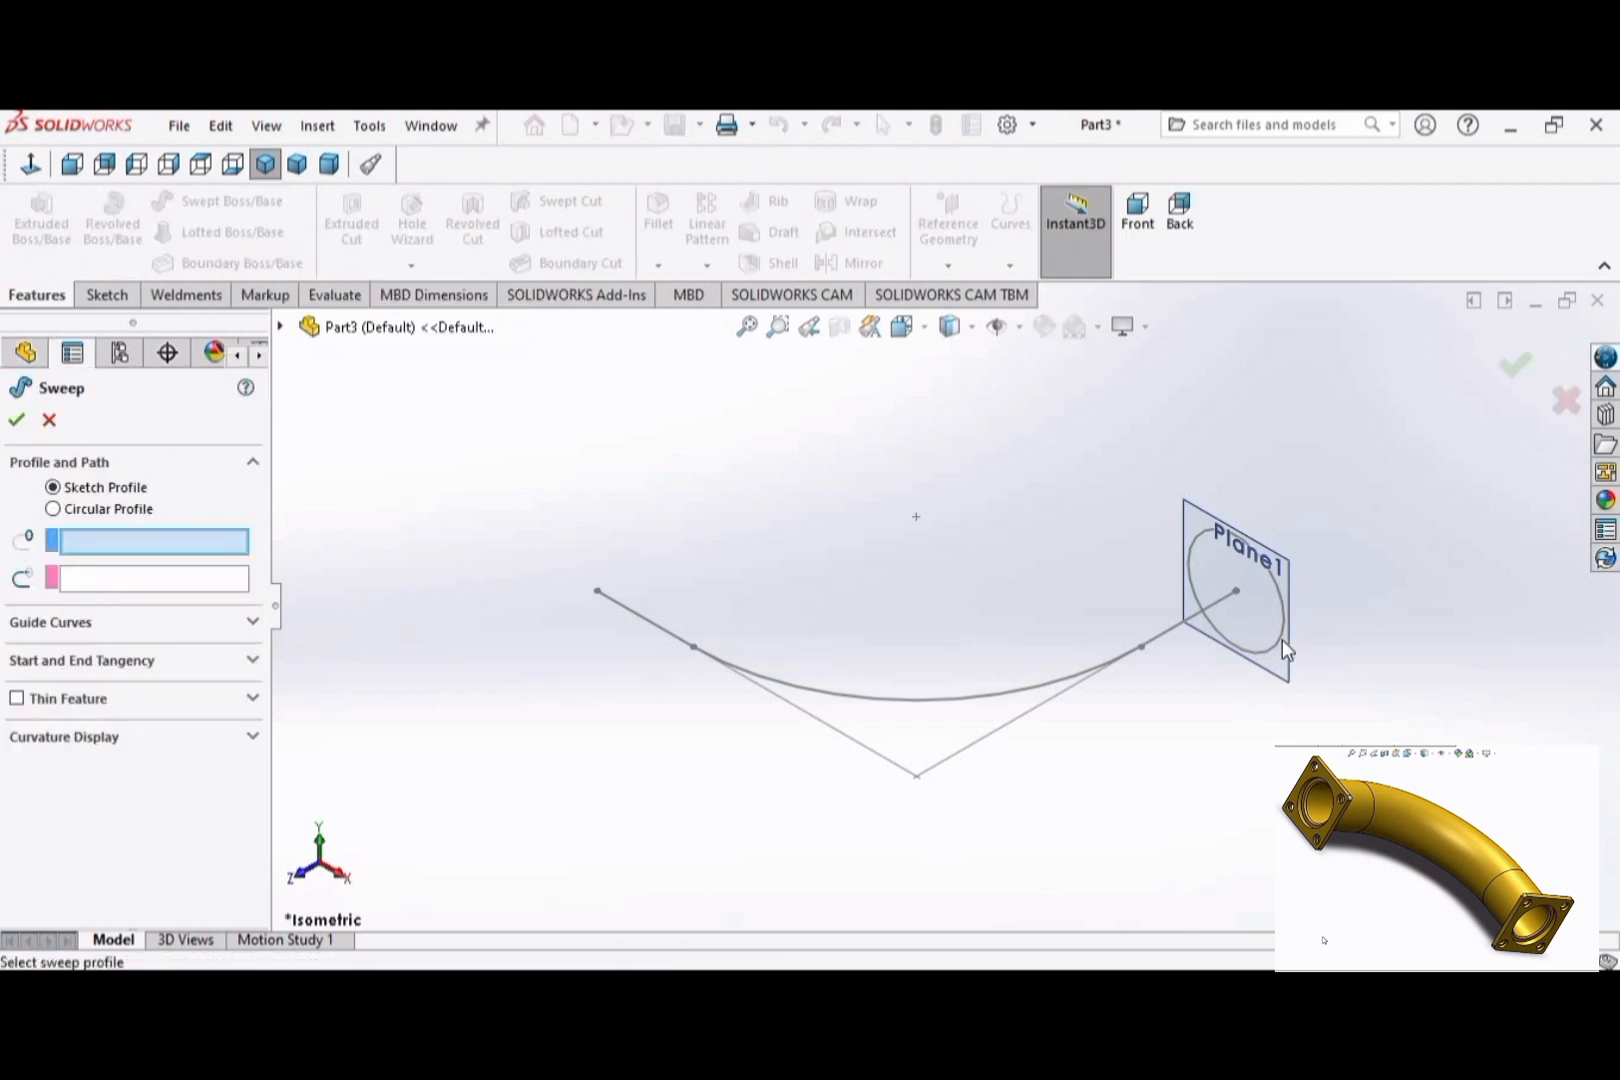
right_click(1372, 554)
mouse_move(1410, 719)
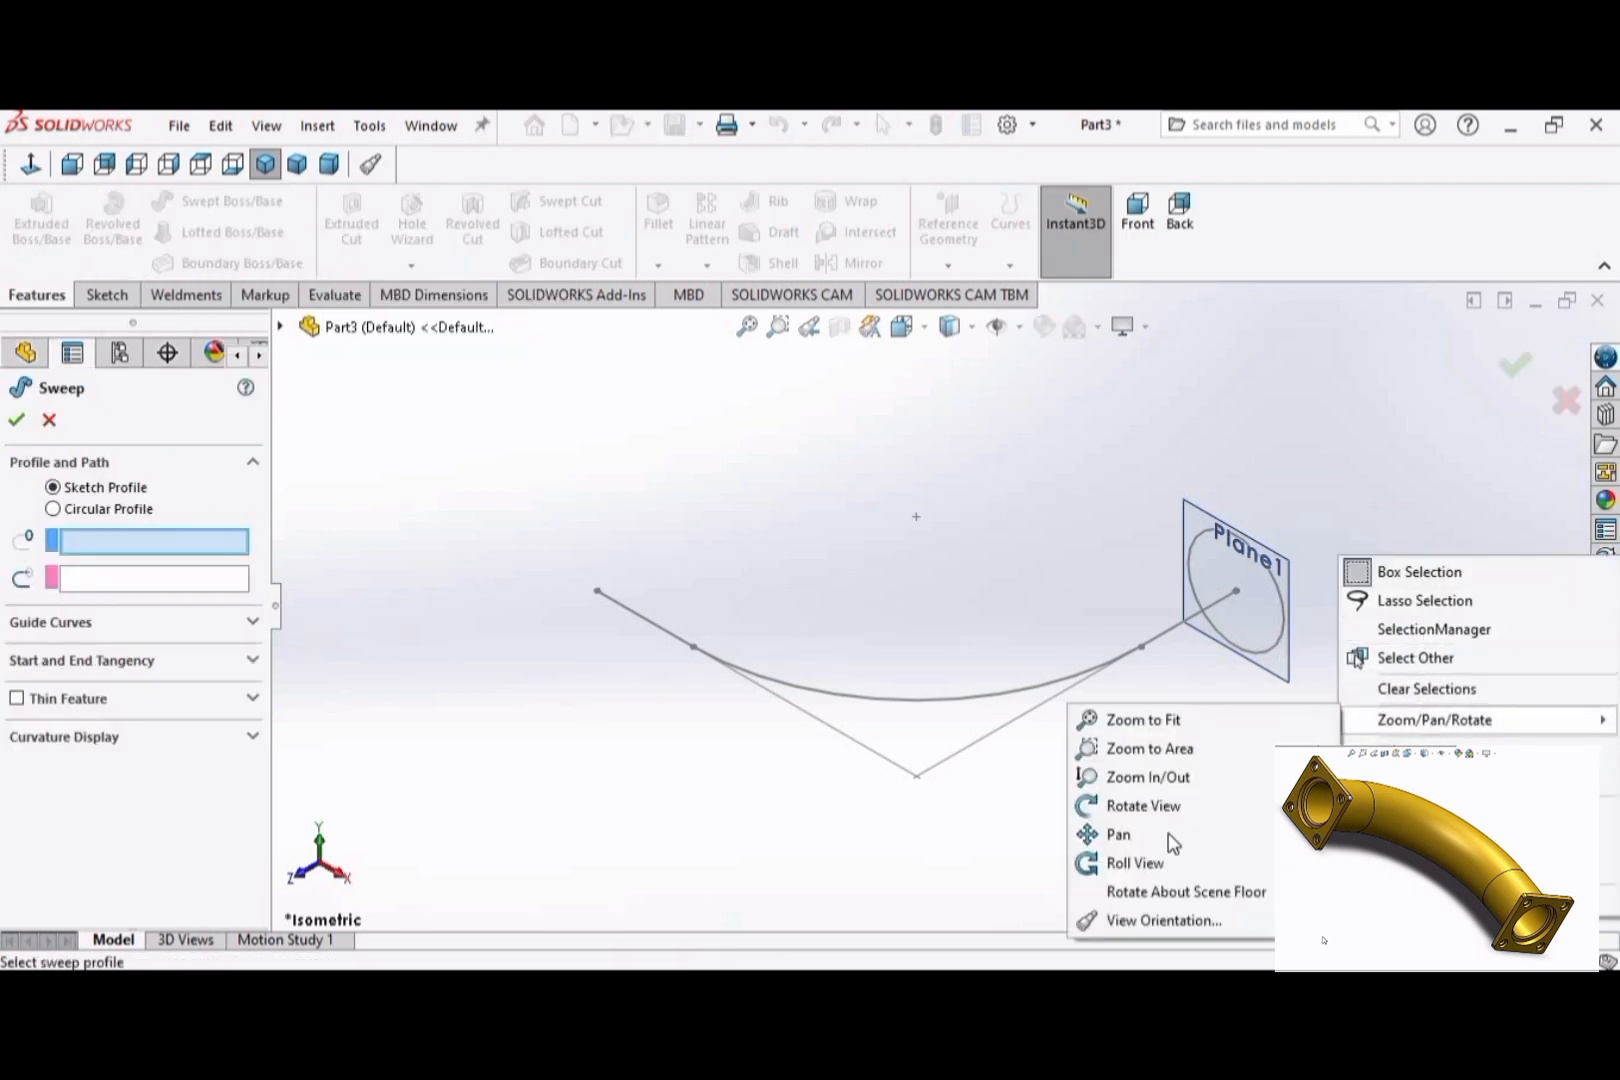
left_click(1128, 806)
left_click_drag(1241, 741, 937, 563)
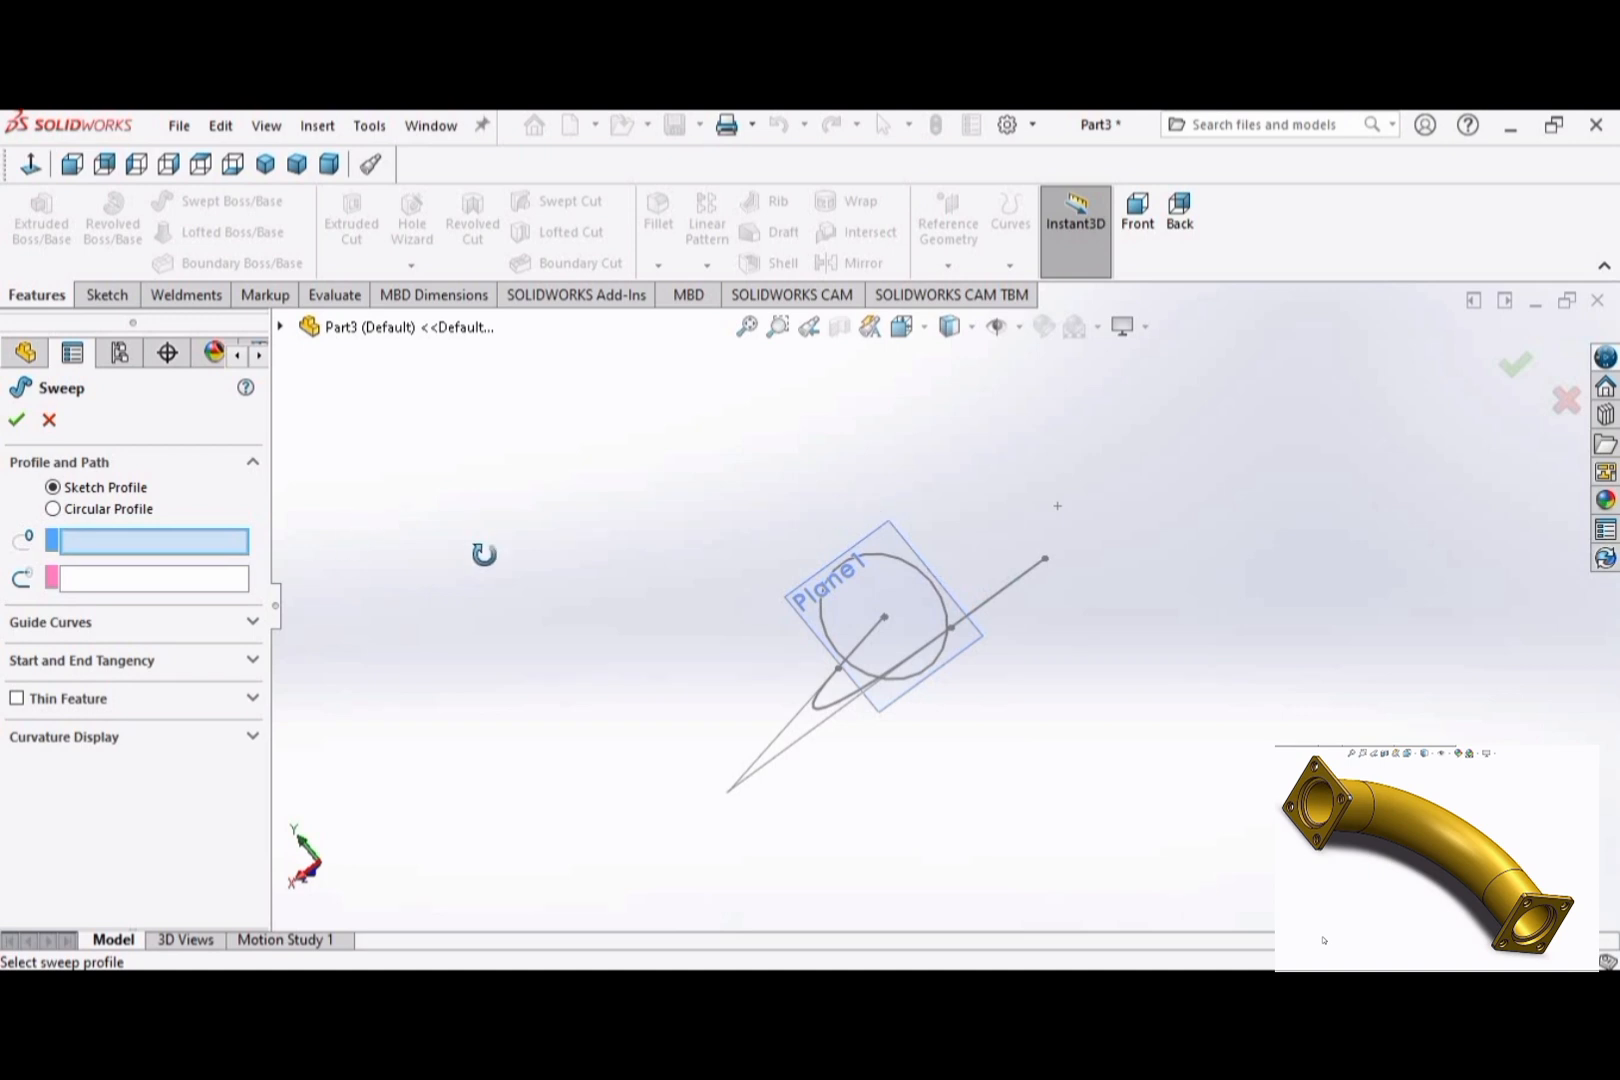
left_click(873, 684)
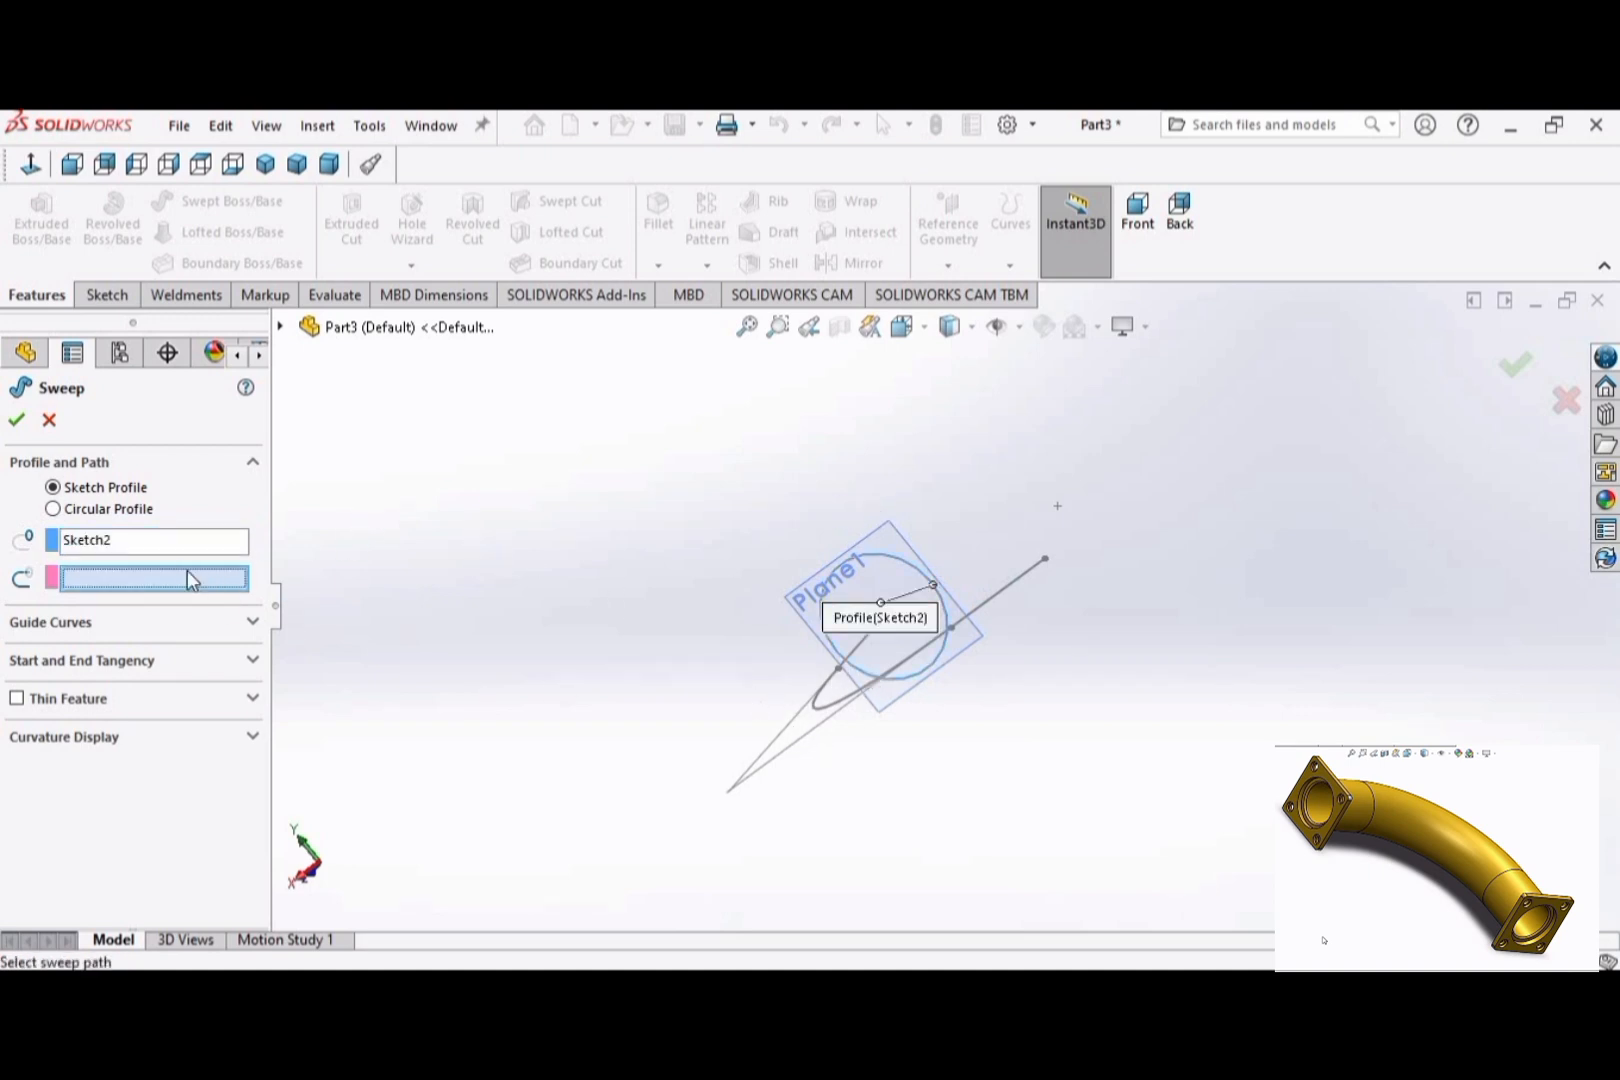
left_click(1004, 589)
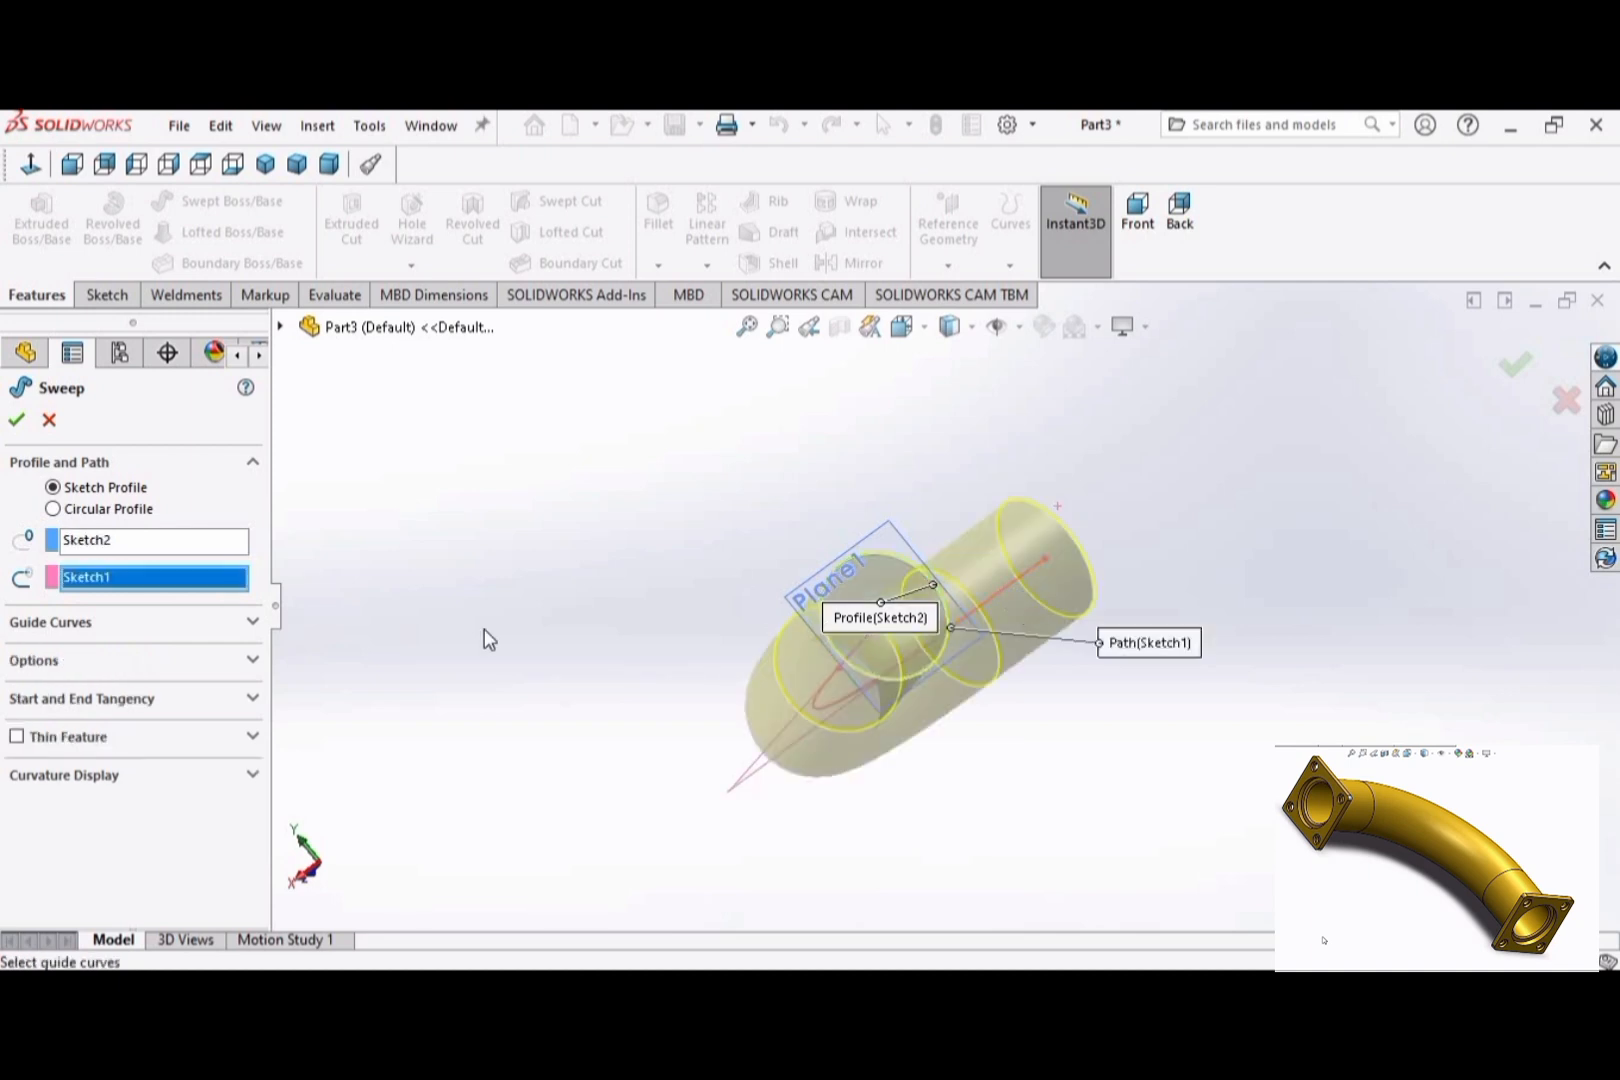
Step: Make the sweep a one-direction thin feature with reversed direction and 3 mm thickness, and accept it
left_click(18, 736)
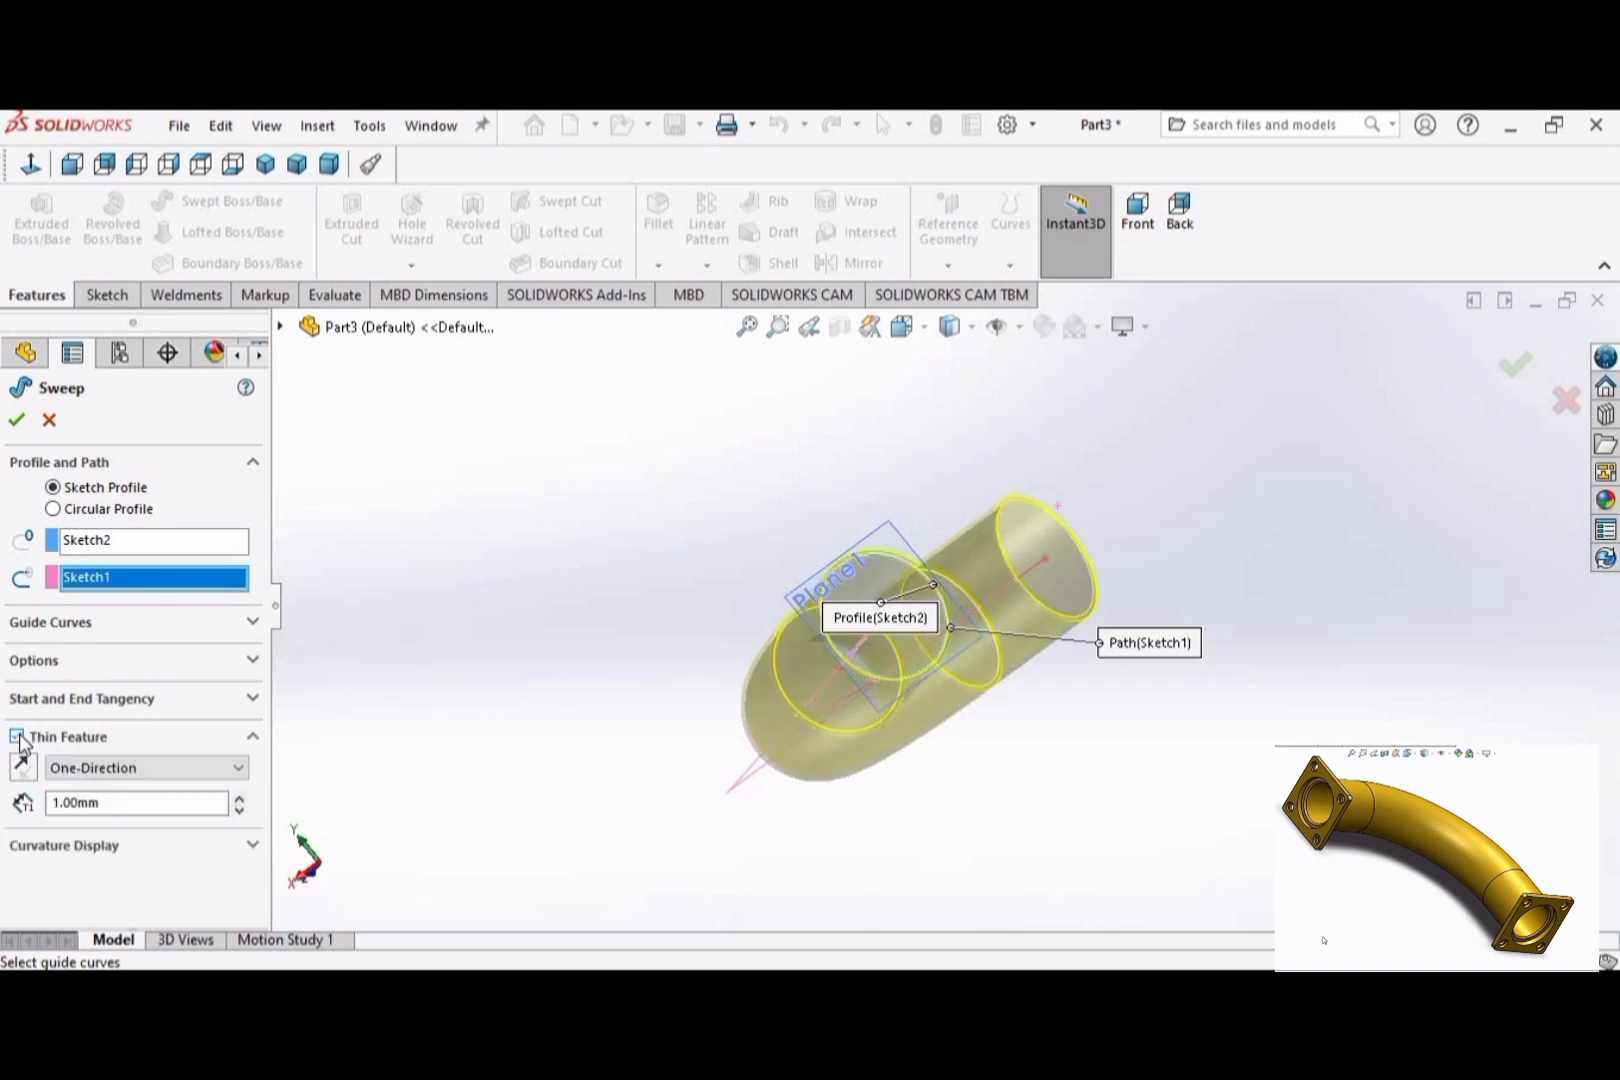
left_click(25, 773)
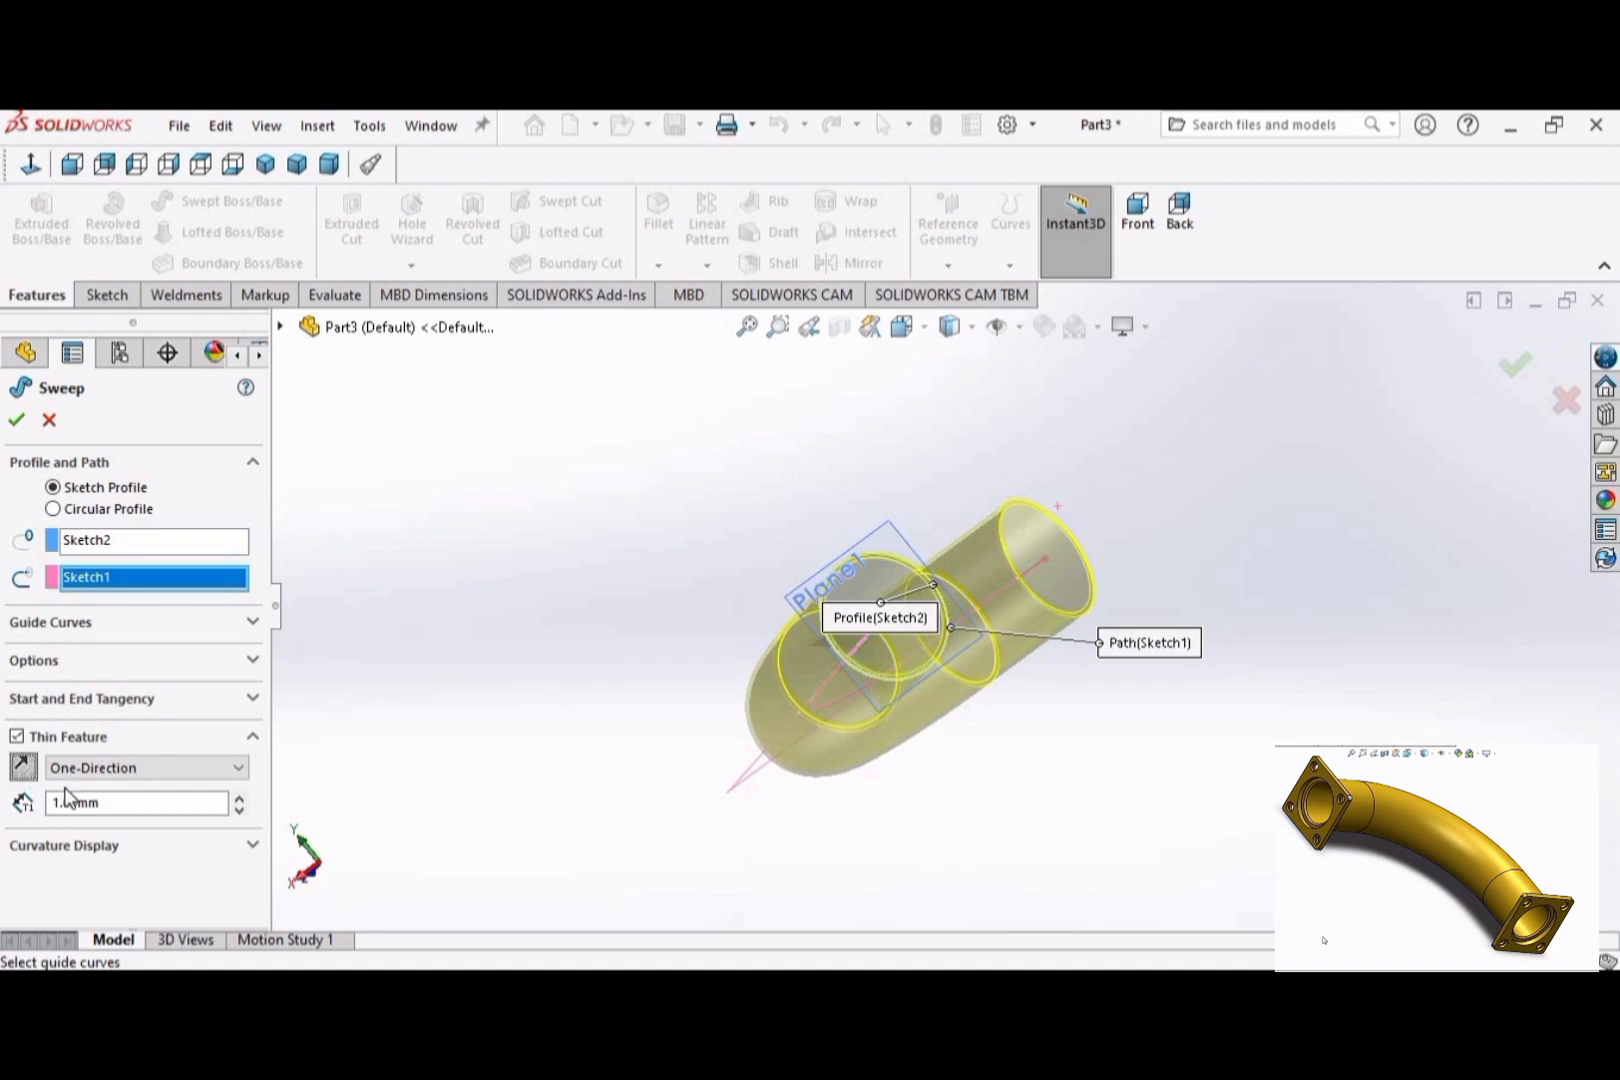
left_click_drag(119, 803, 47, 803)
type("3")
key("Return")
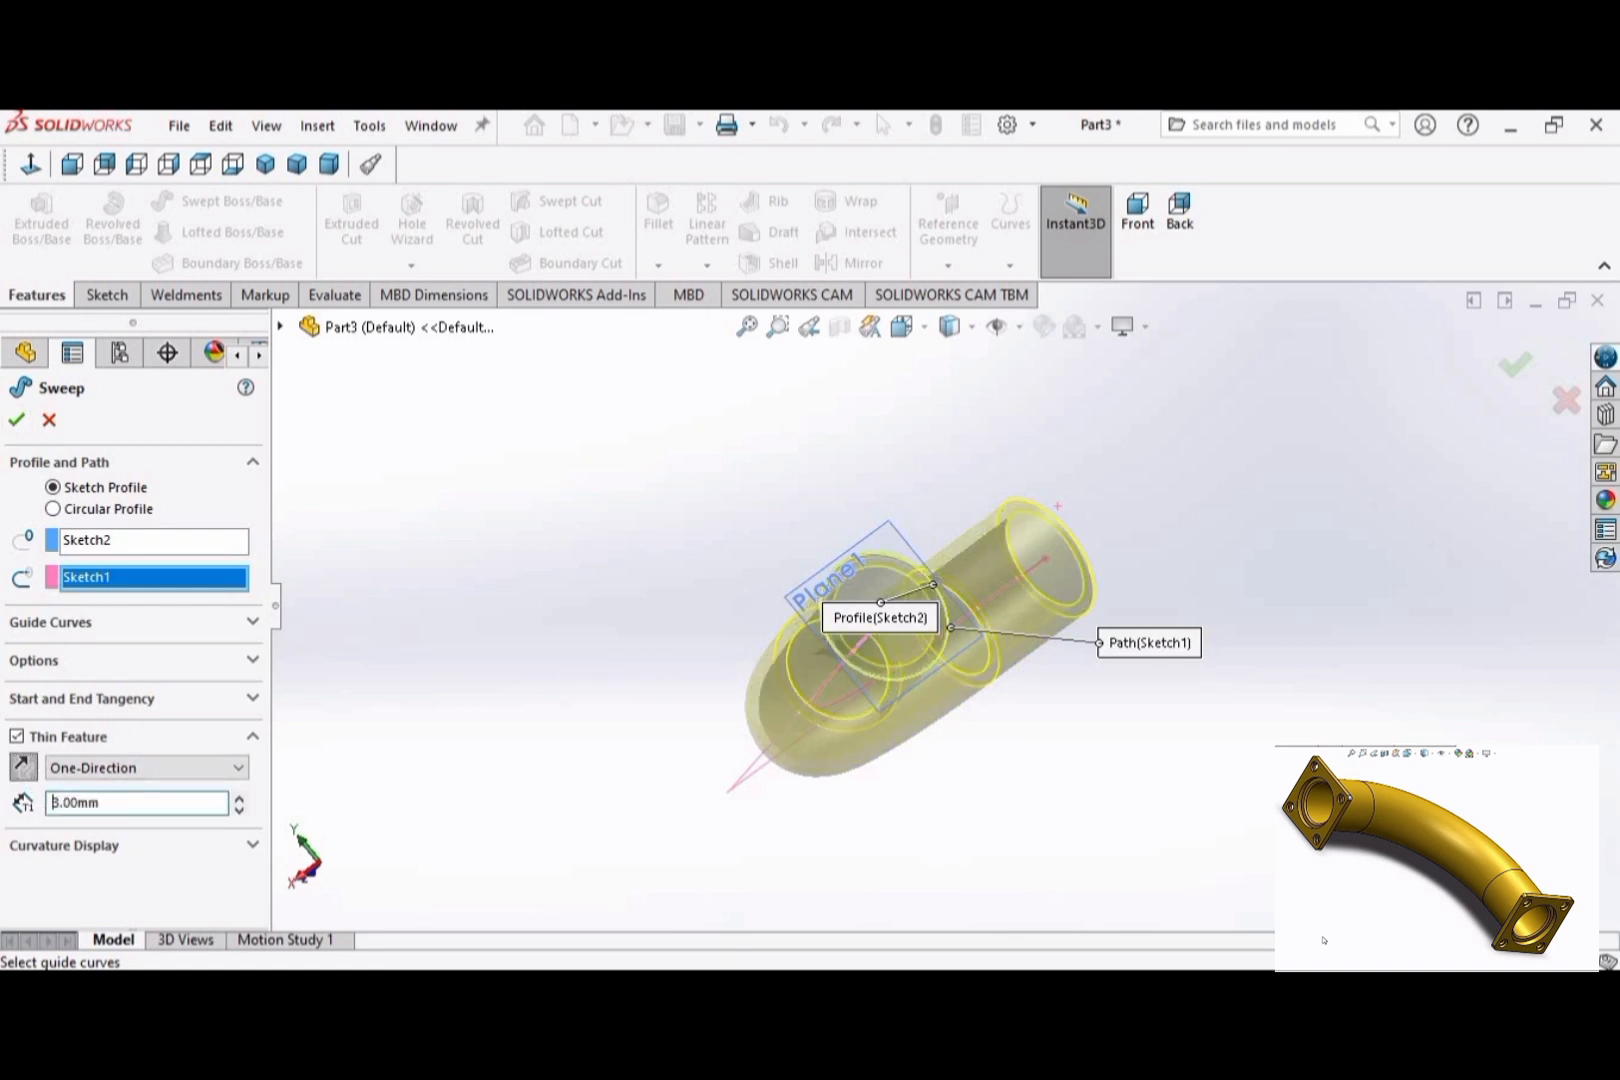
left_click(17, 420)
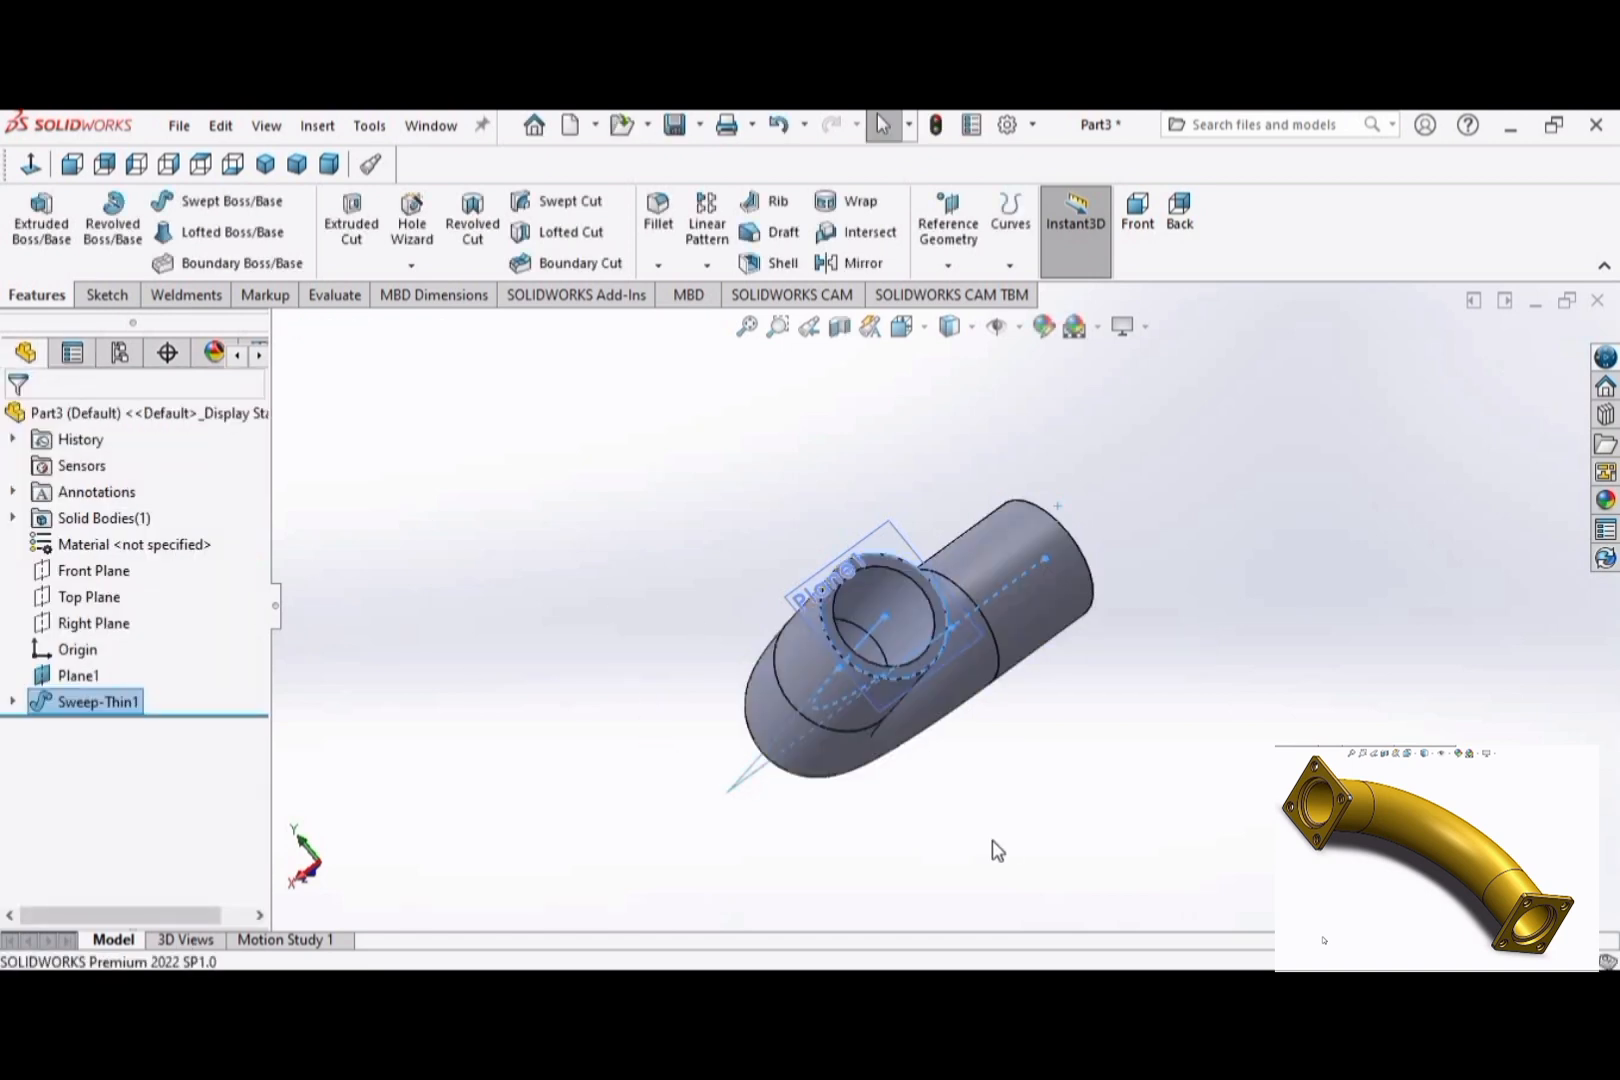
Step: Hide the reference plane at the pipe's open end
right_click(894, 545)
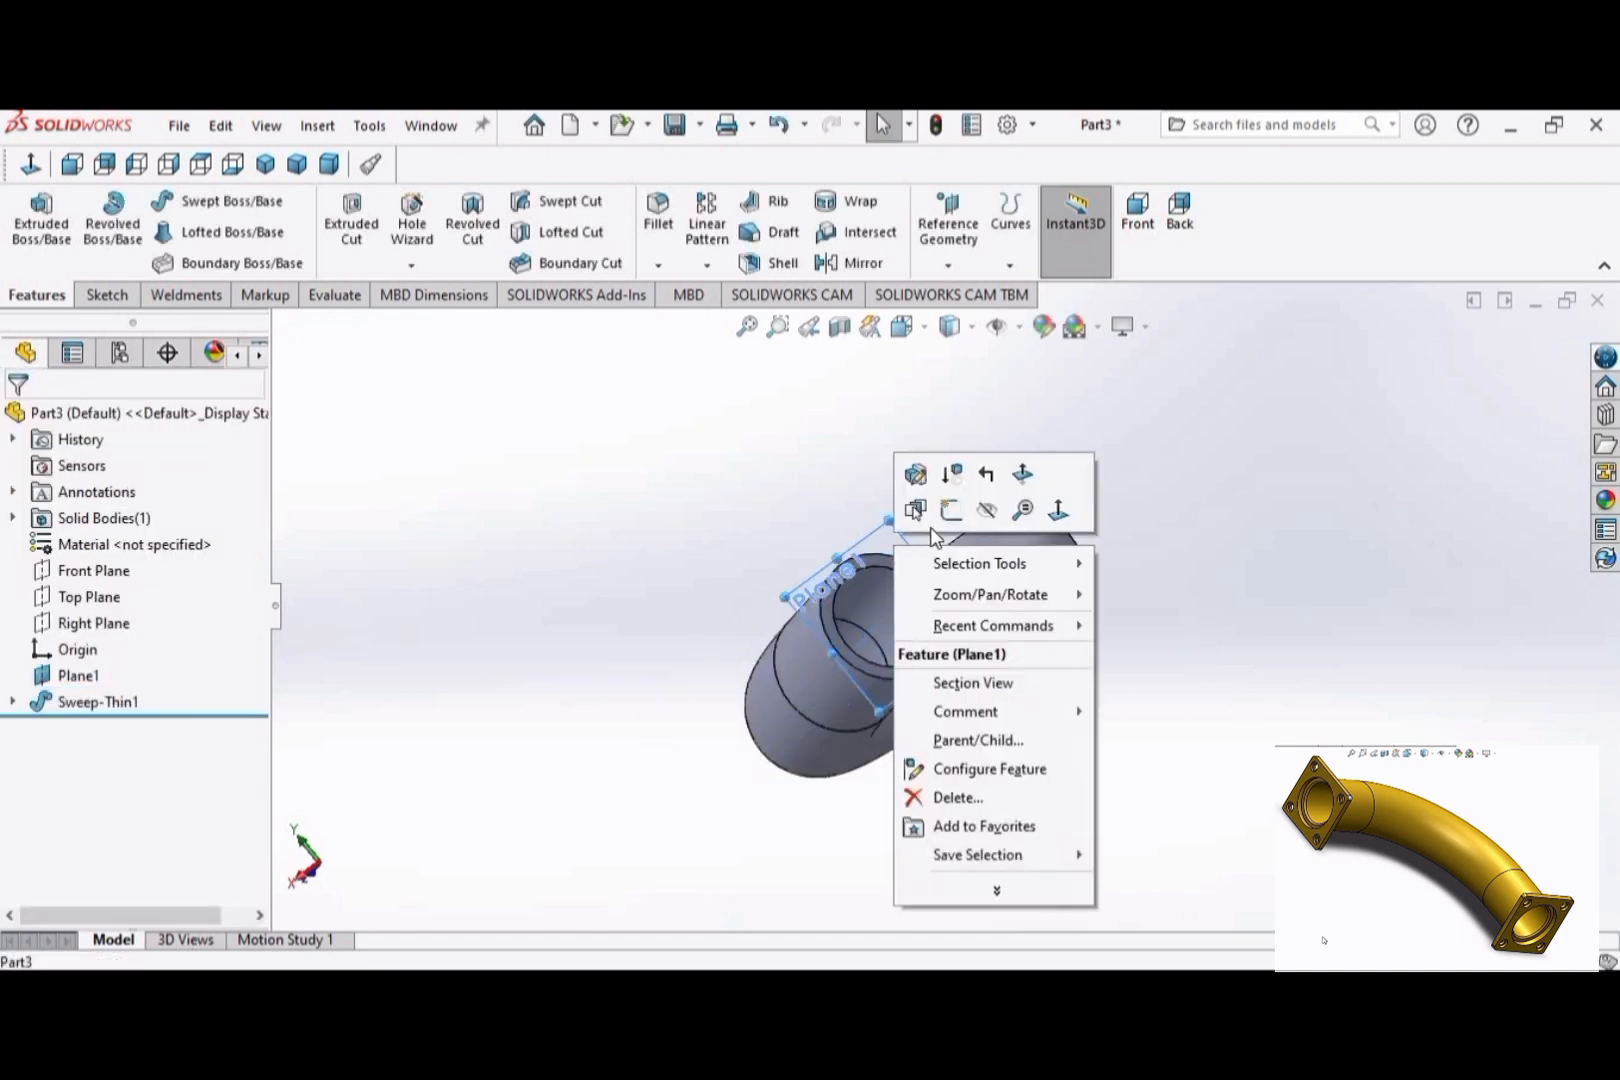
left_click(988, 513)
middle_click_drag(951, 517, 835, 540)
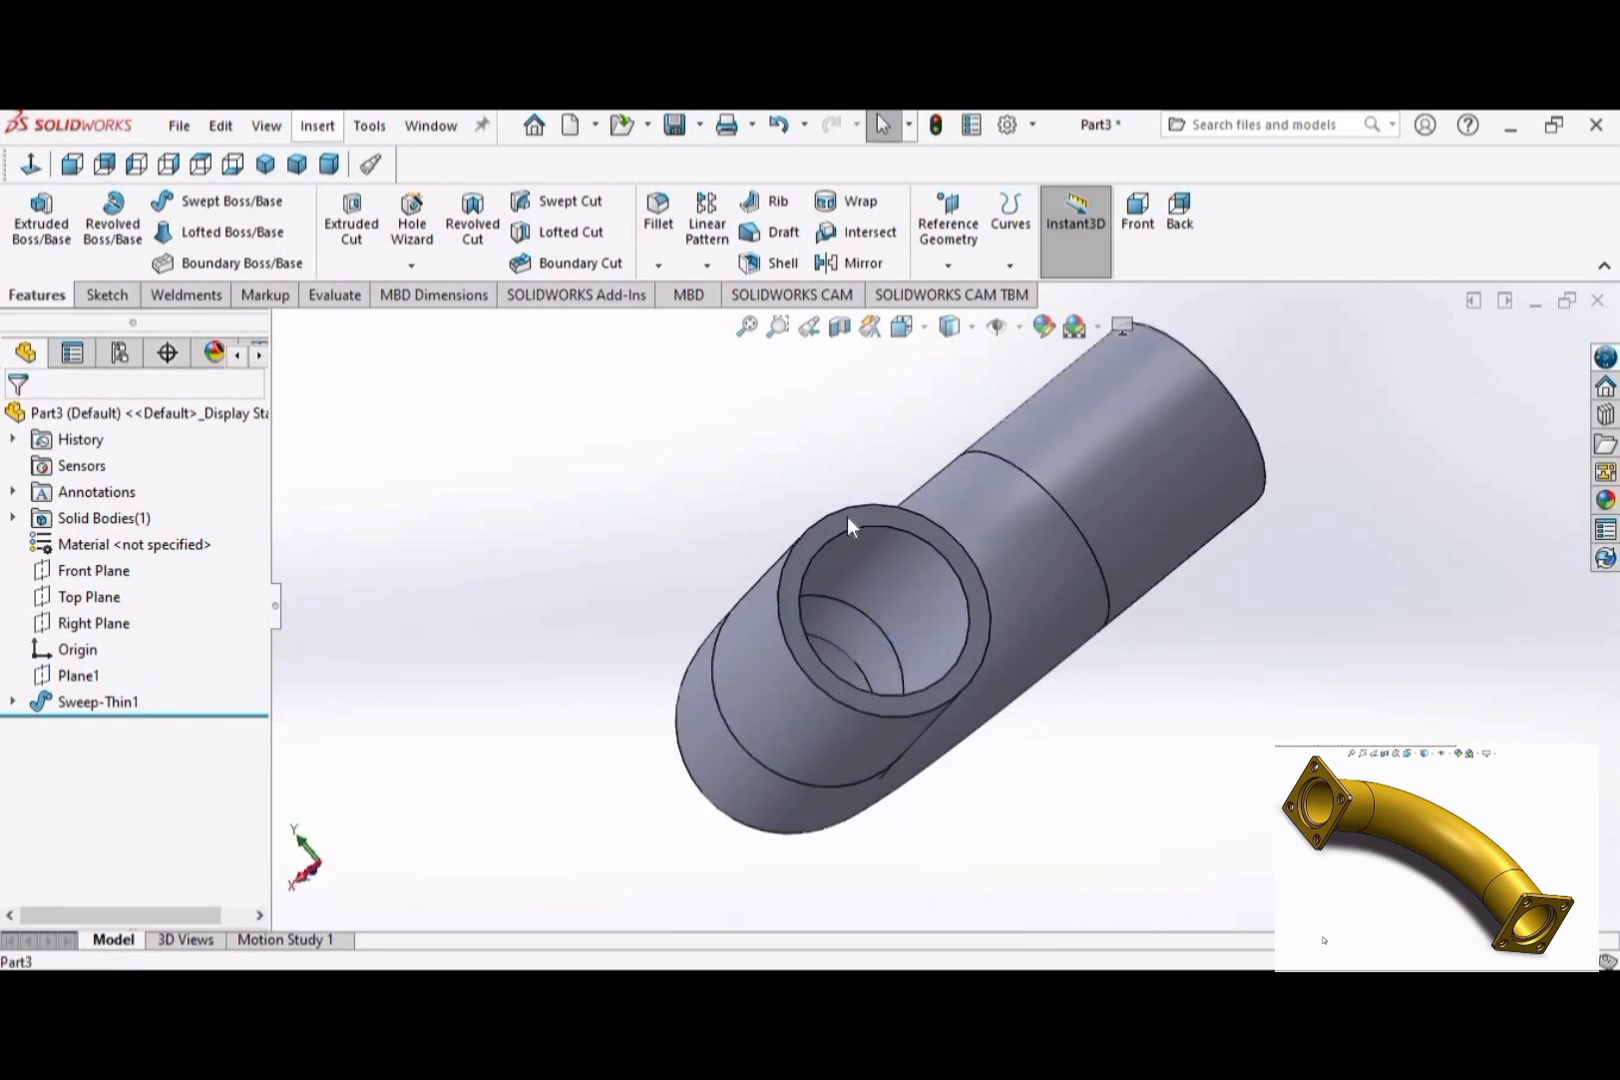
Step: Start a sketch on the pipe's ring-shaped end face and draw a centre rectangle about 49 mm high, centred on the opening
left_click(847, 516)
left_click(947, 442)
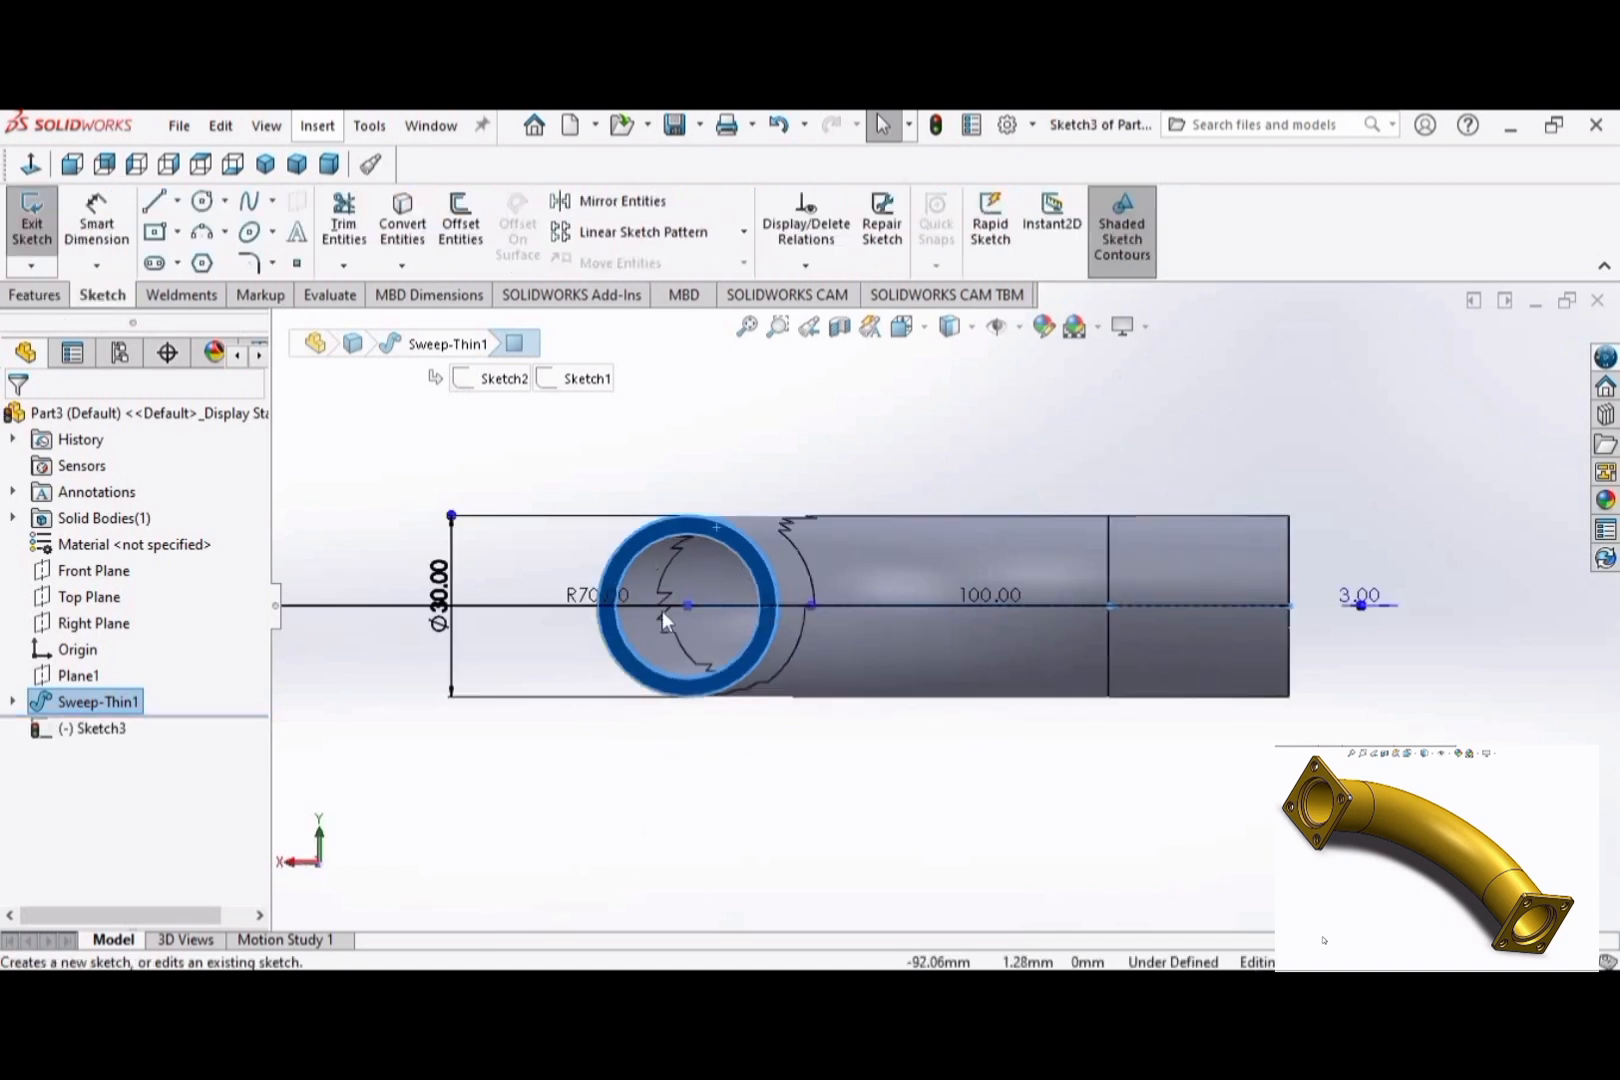
left_click(155, 232)
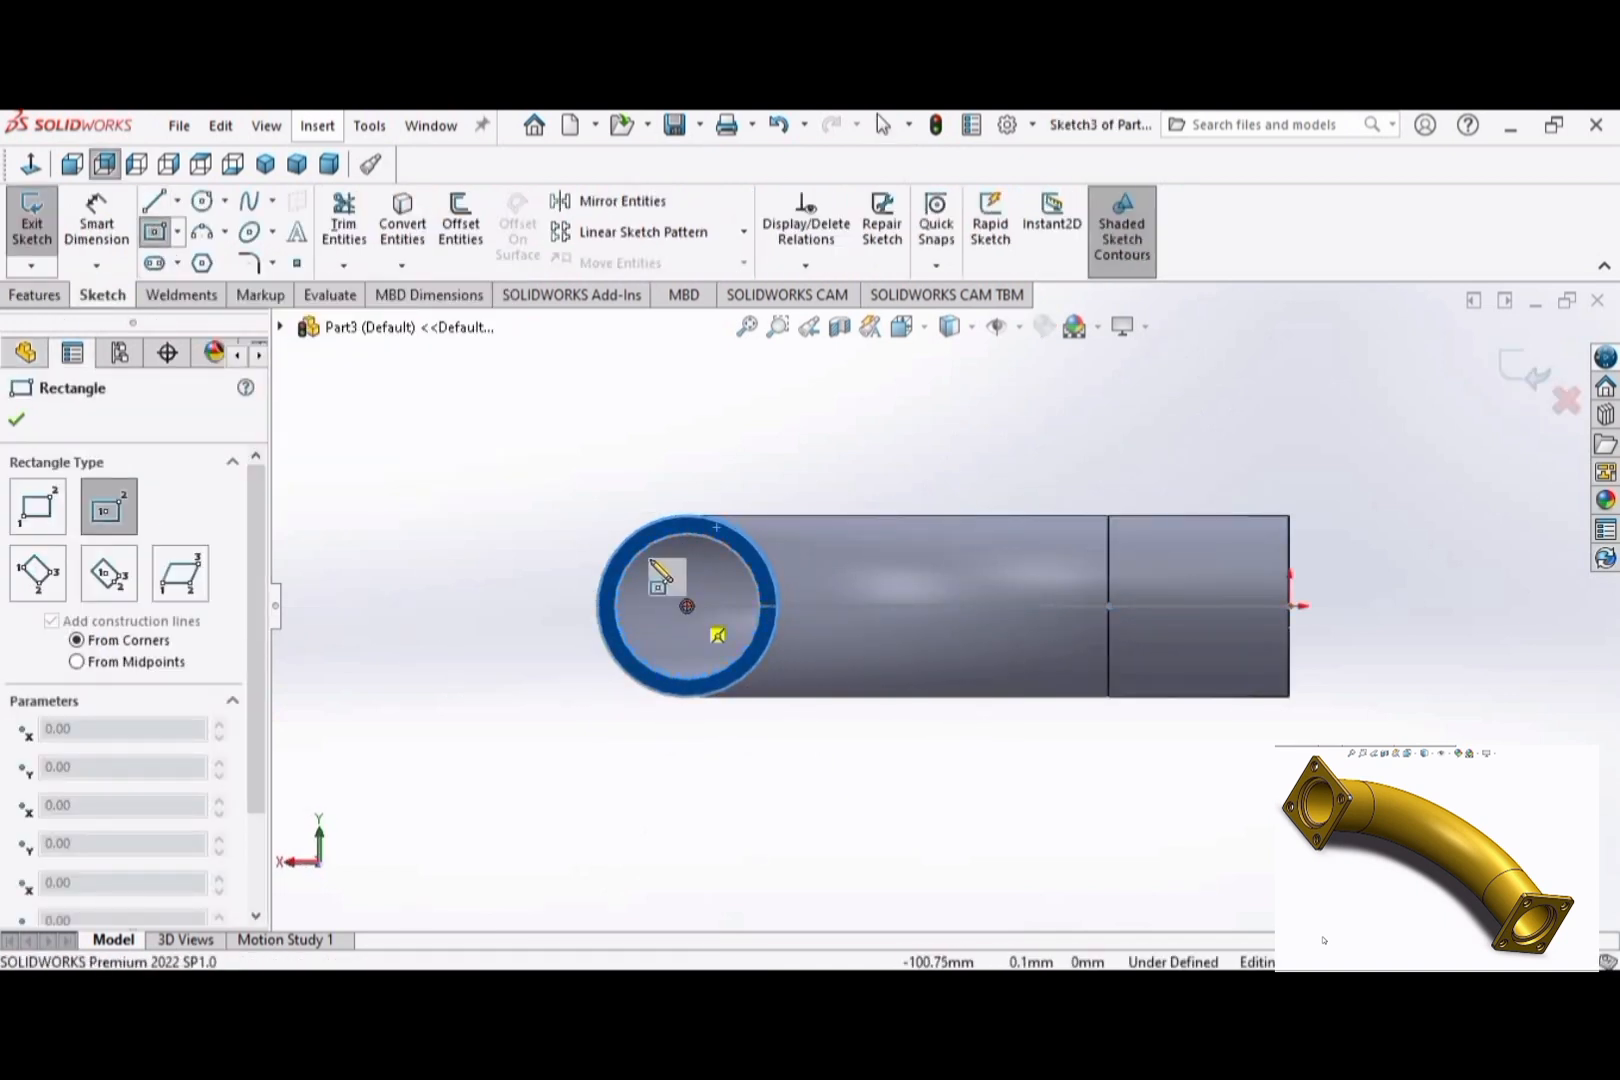
left_click(687, 606)
left_click(831, 459)
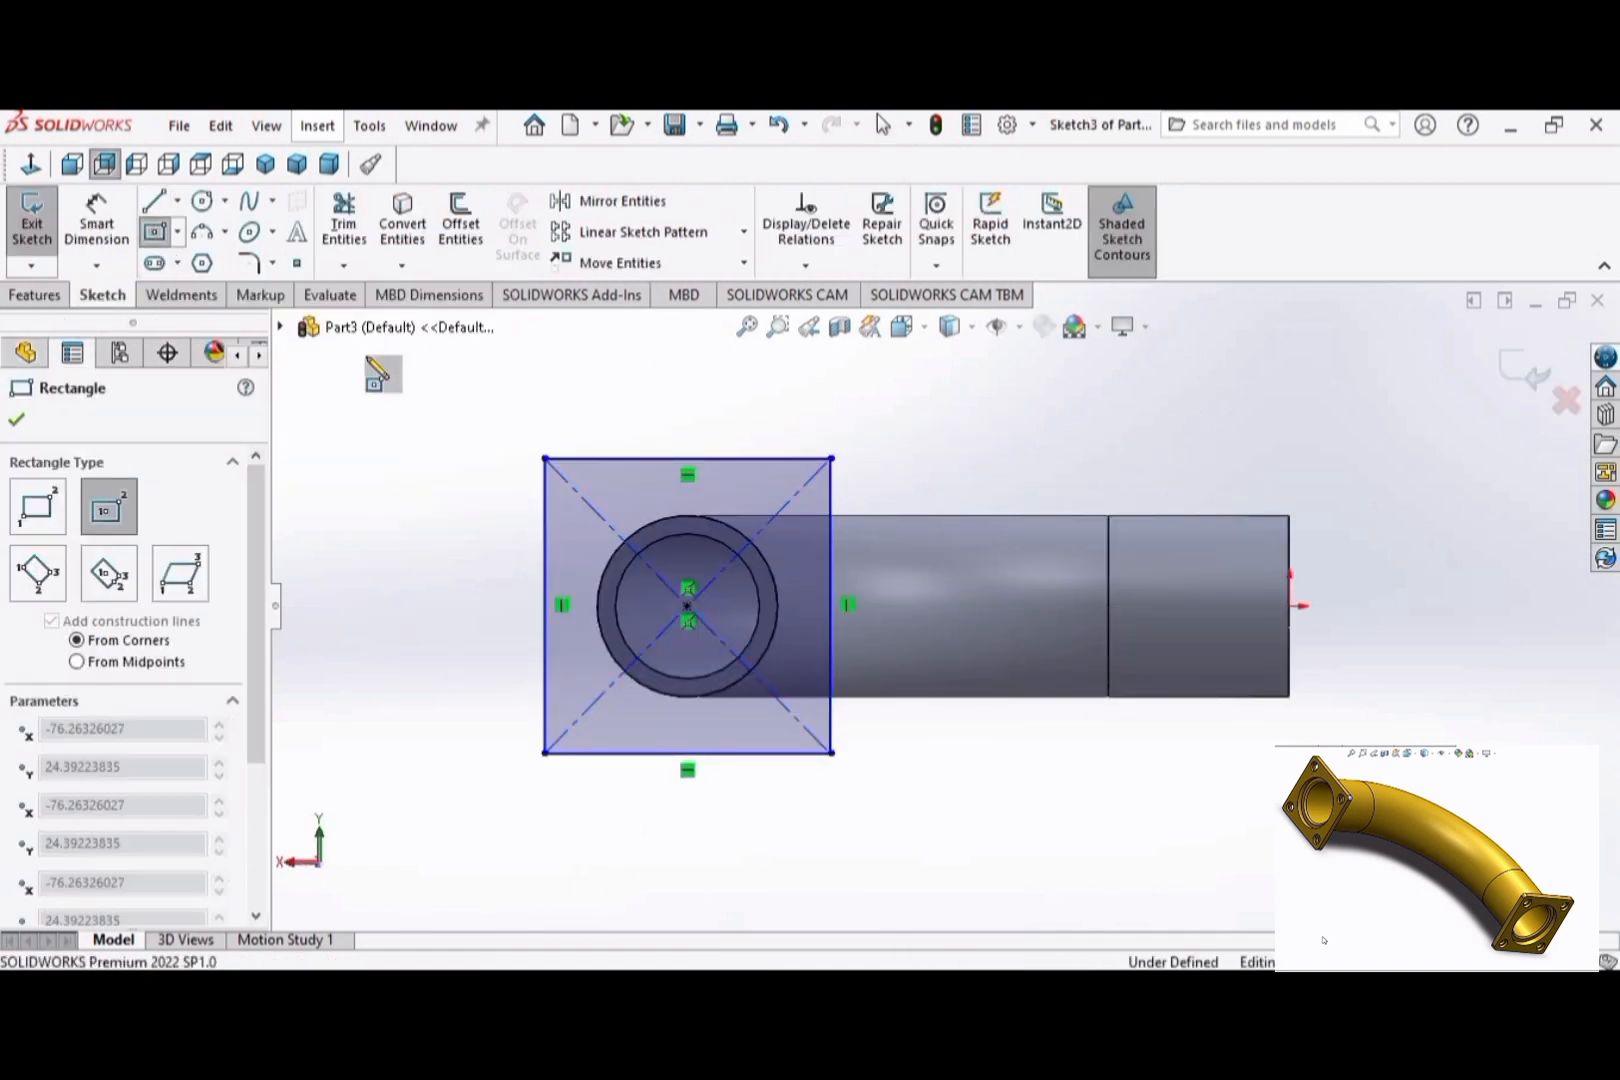
key("Escape")
Step: Dimension the rectangle's height and width to 40 mm each
left_click(97, 215)
left_click(544, 580)
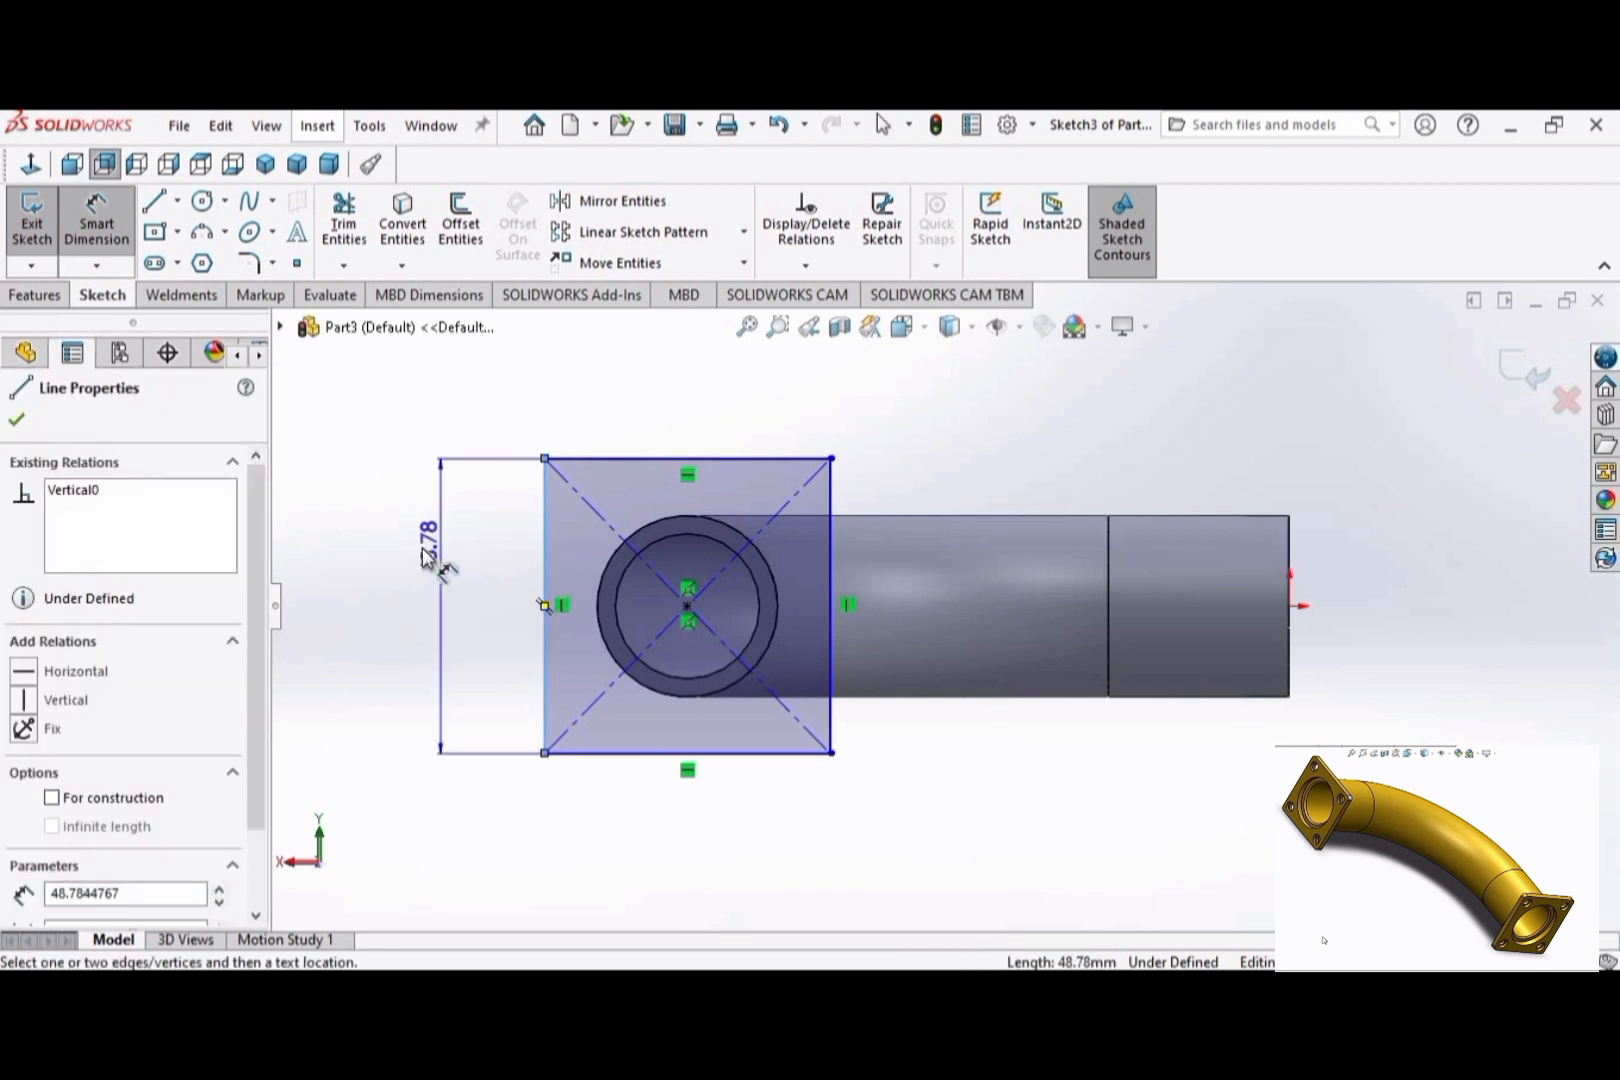
left_click(440, 600)
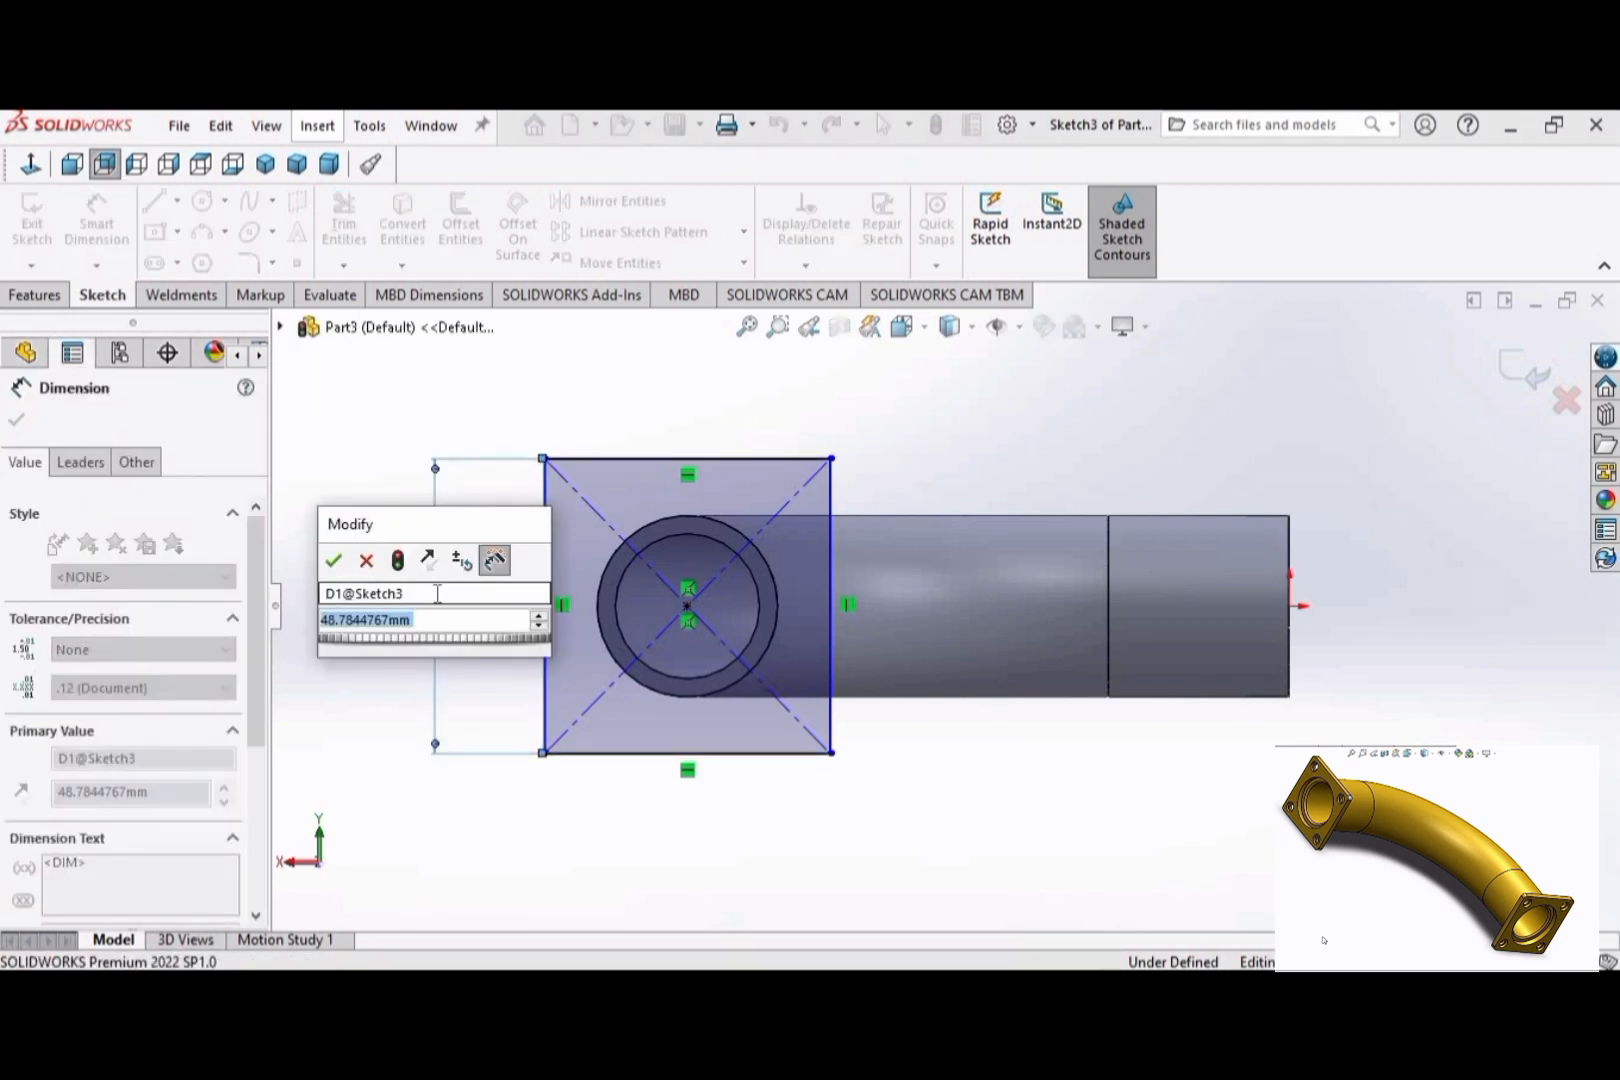
type("40")
key("Return")
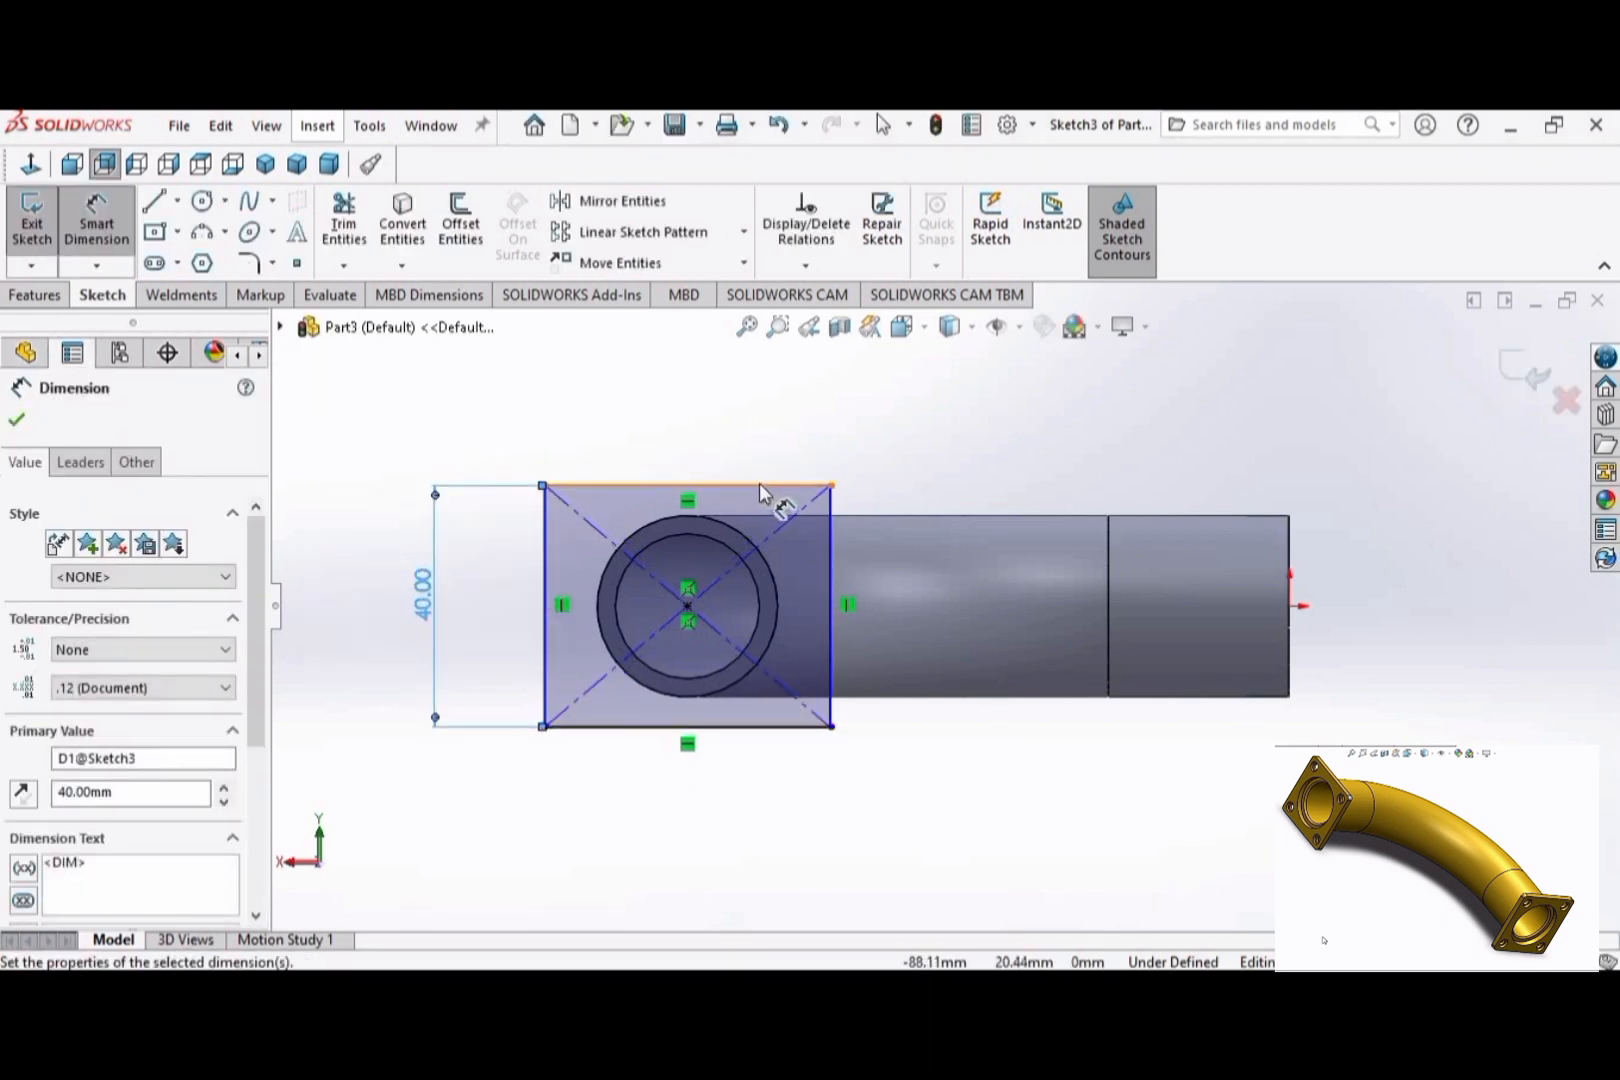
left_click(765, 487)
left_click(727, 418)
type("40")
key("Return")
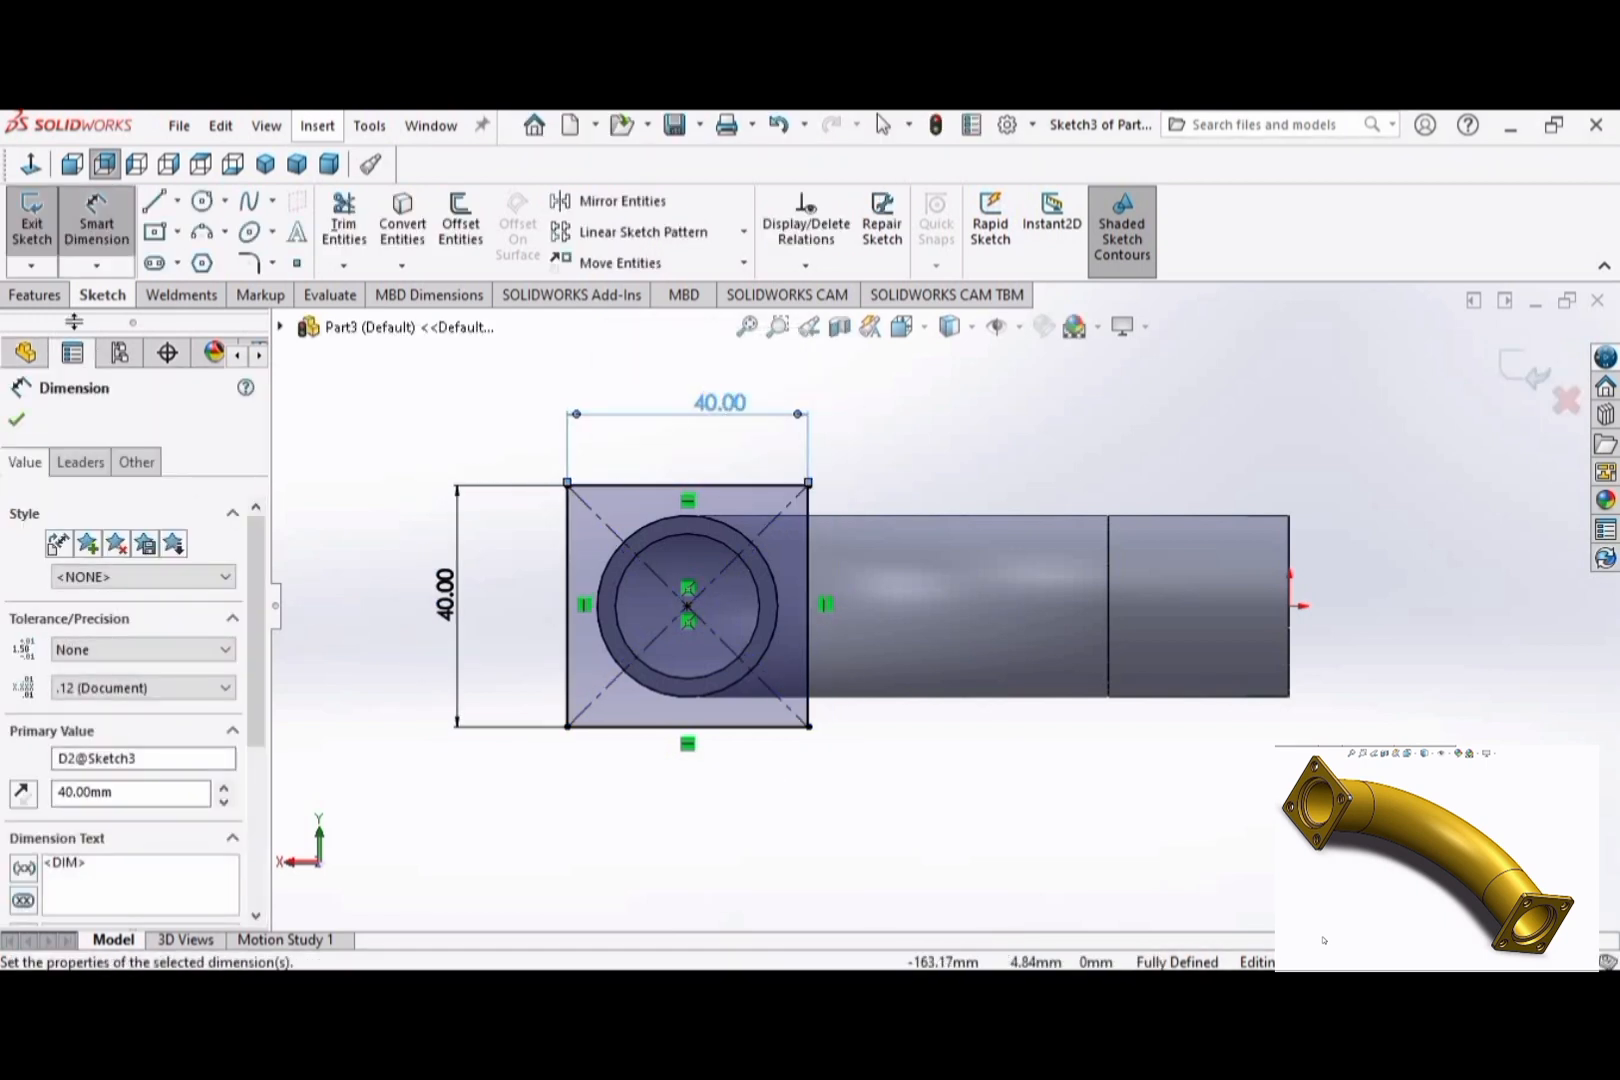
left_click(20, 422)
Step: Extrude only the sketch region between the square and the pipe's outer circle as a blind, merged boss 3 mm deep
left_click(40, 296)
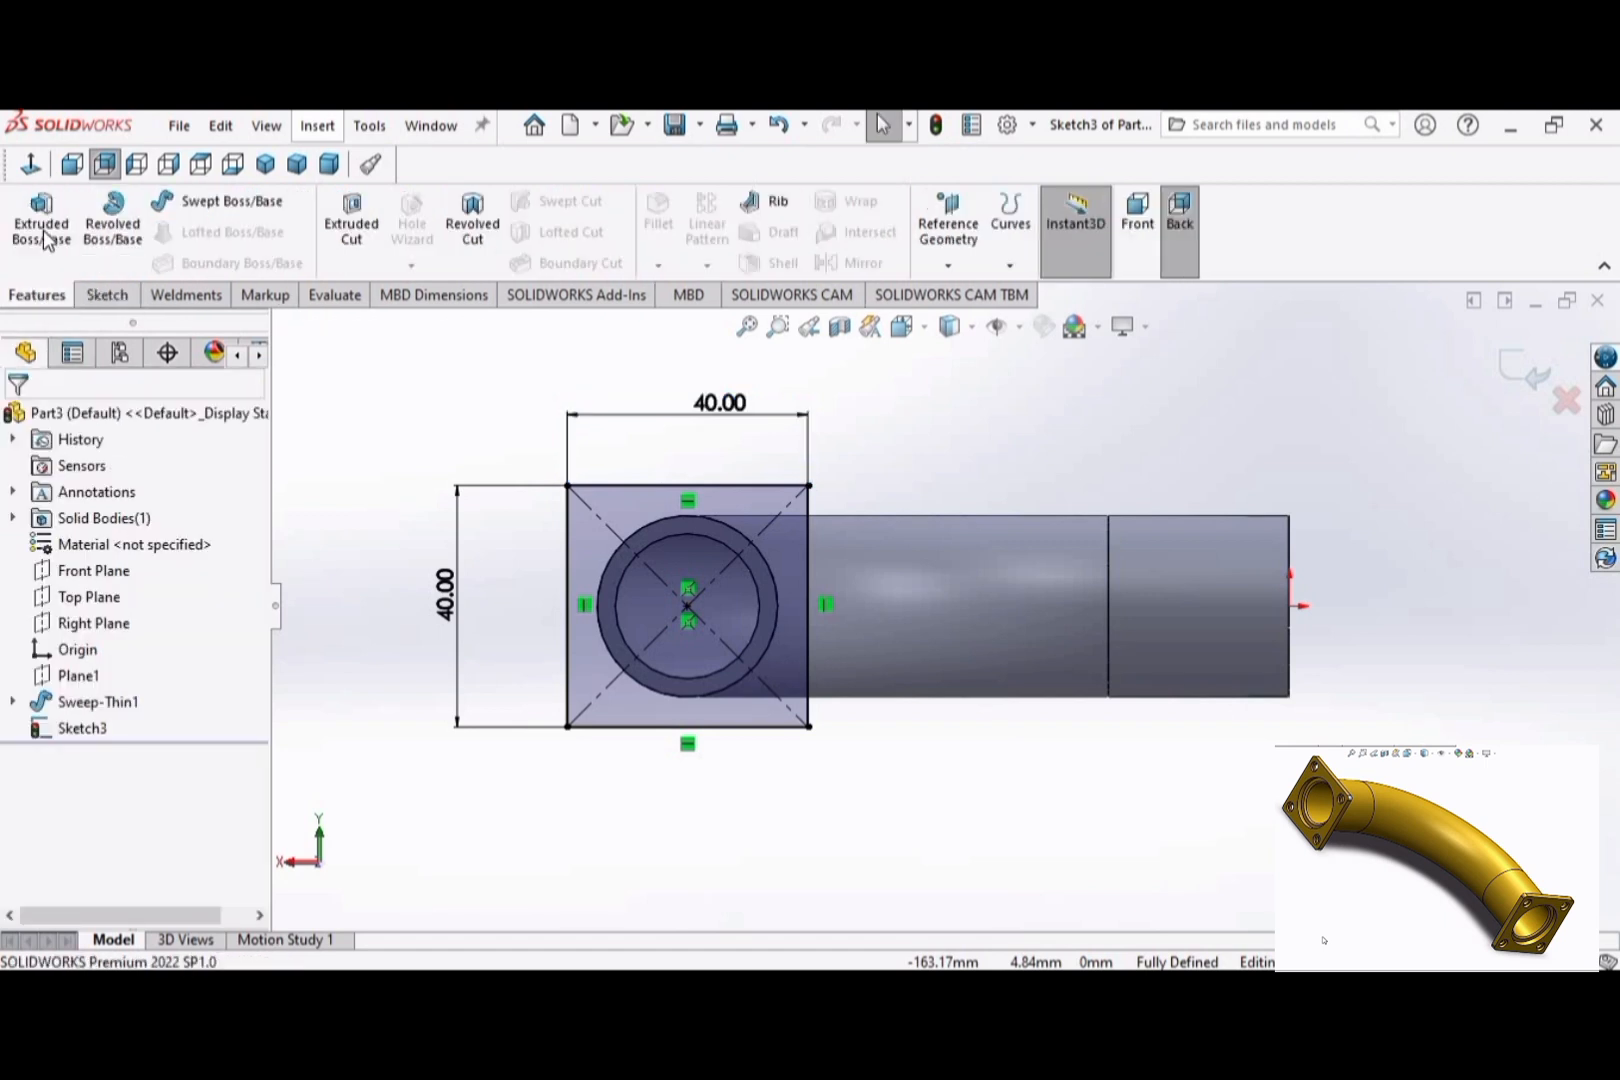
left_click(42, 227)
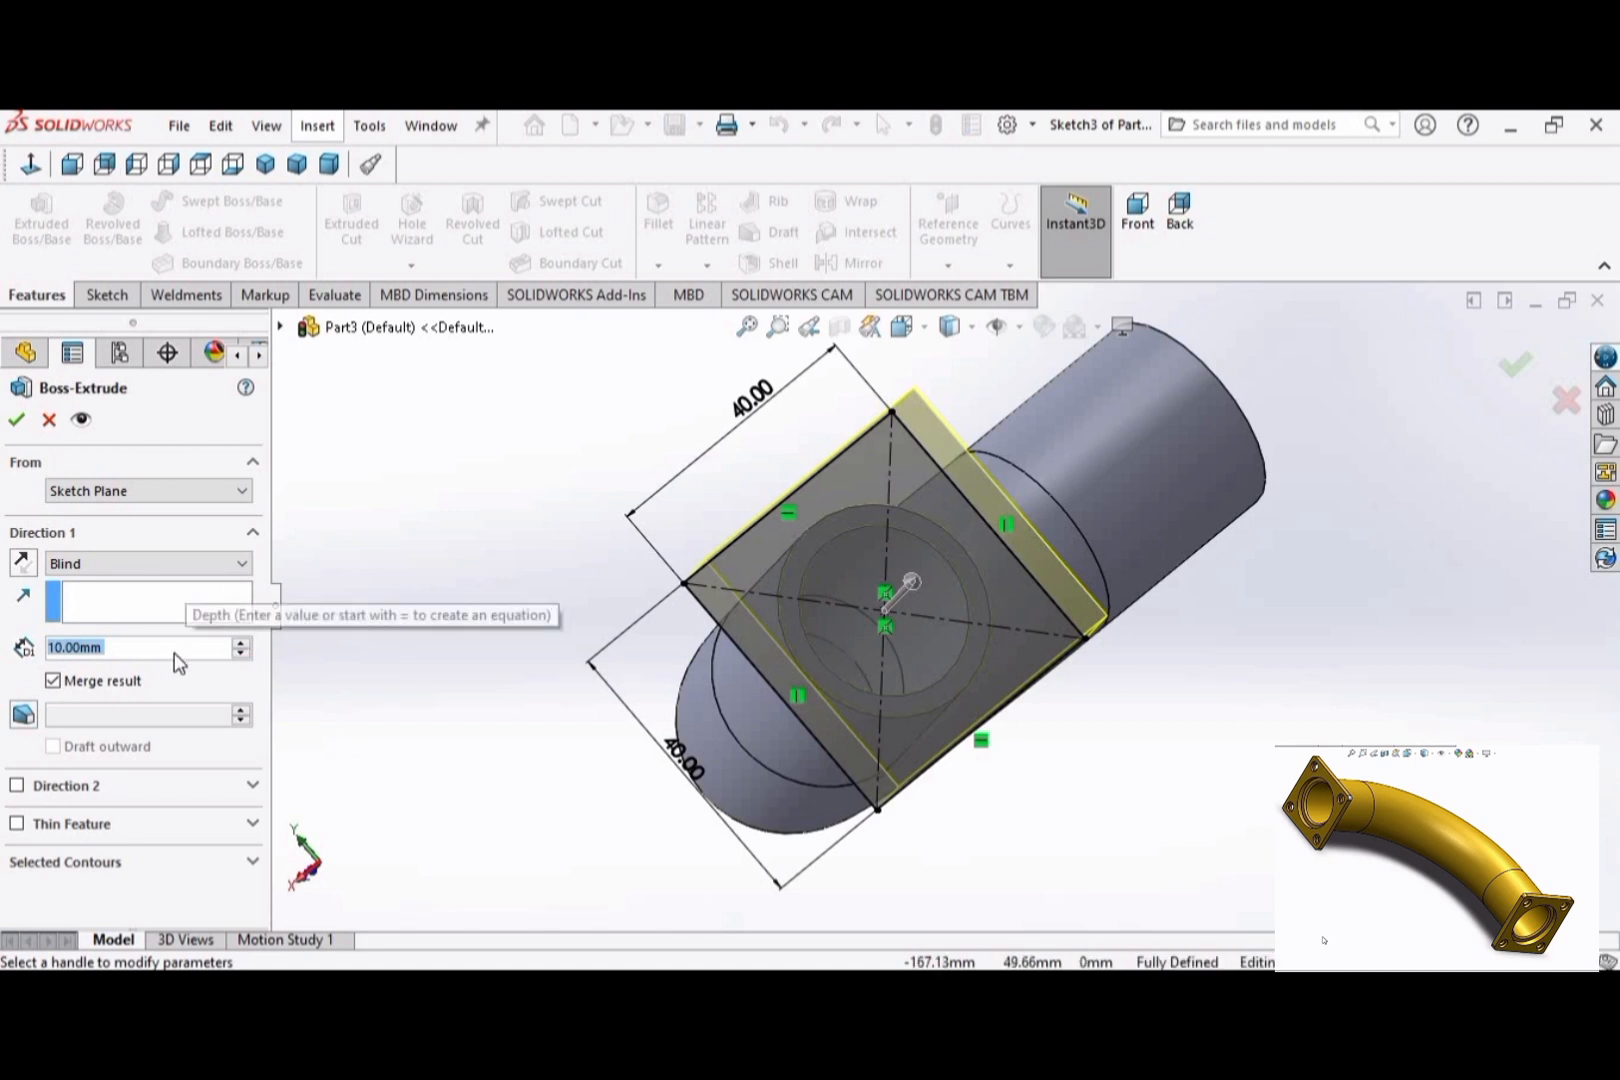
key("BackSpace")
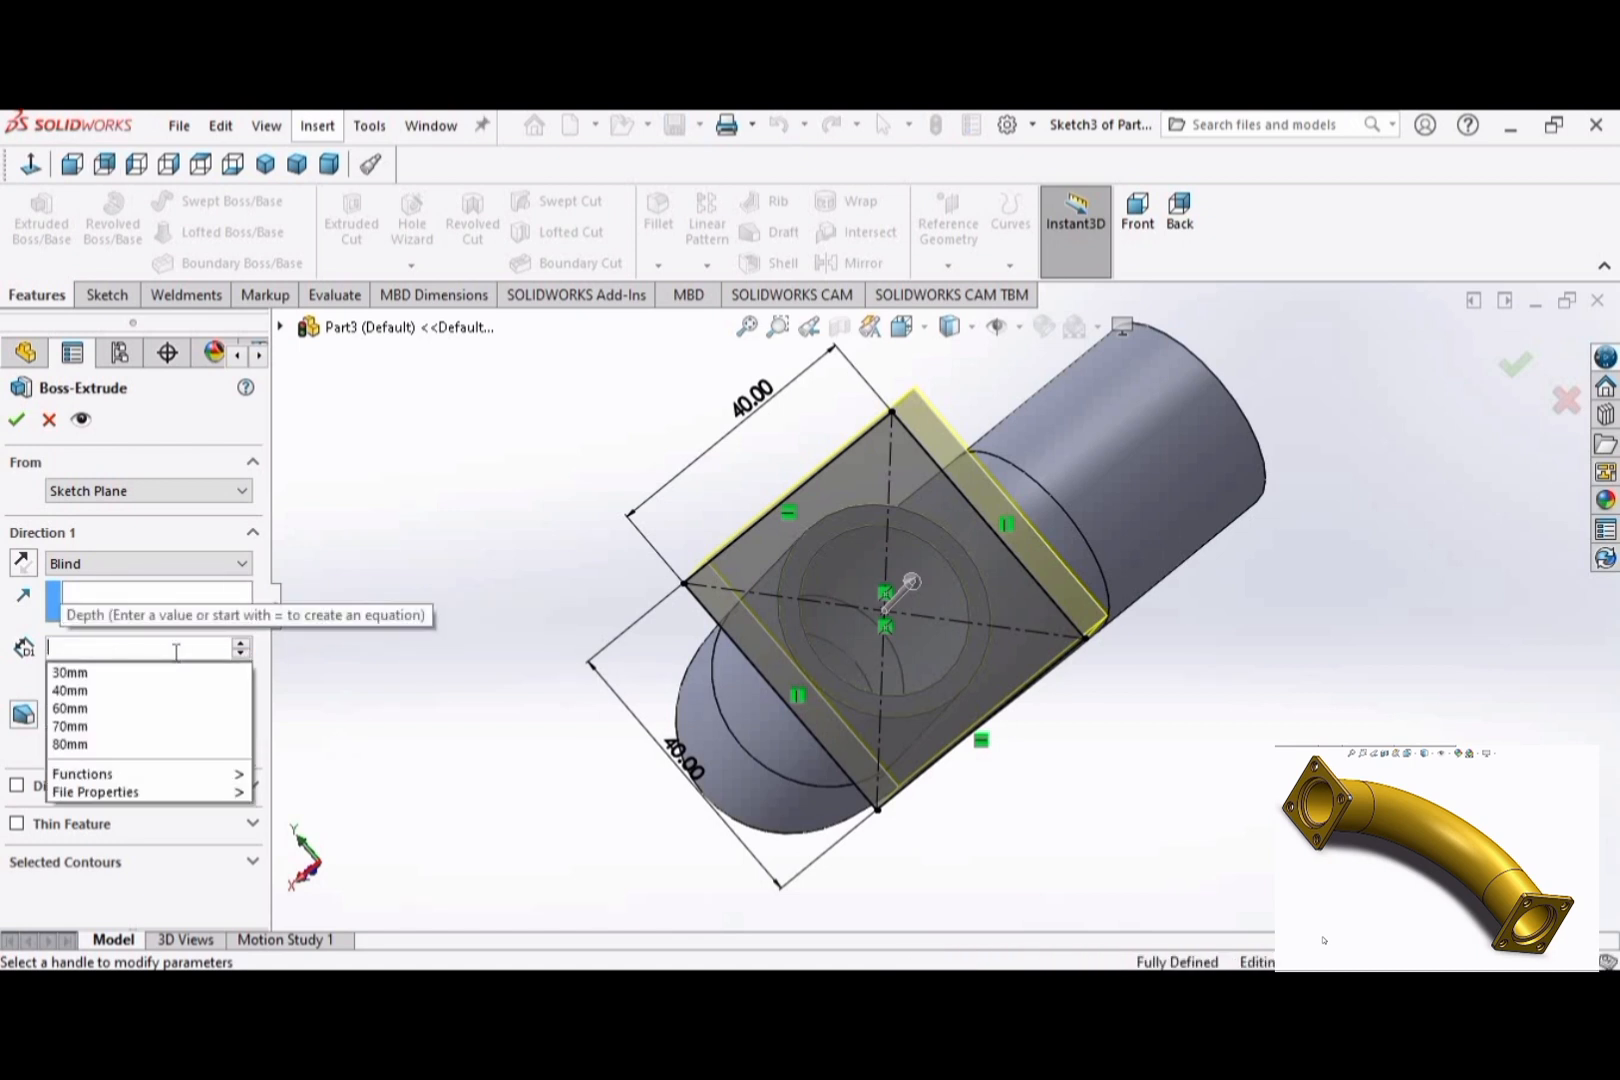
type("3")
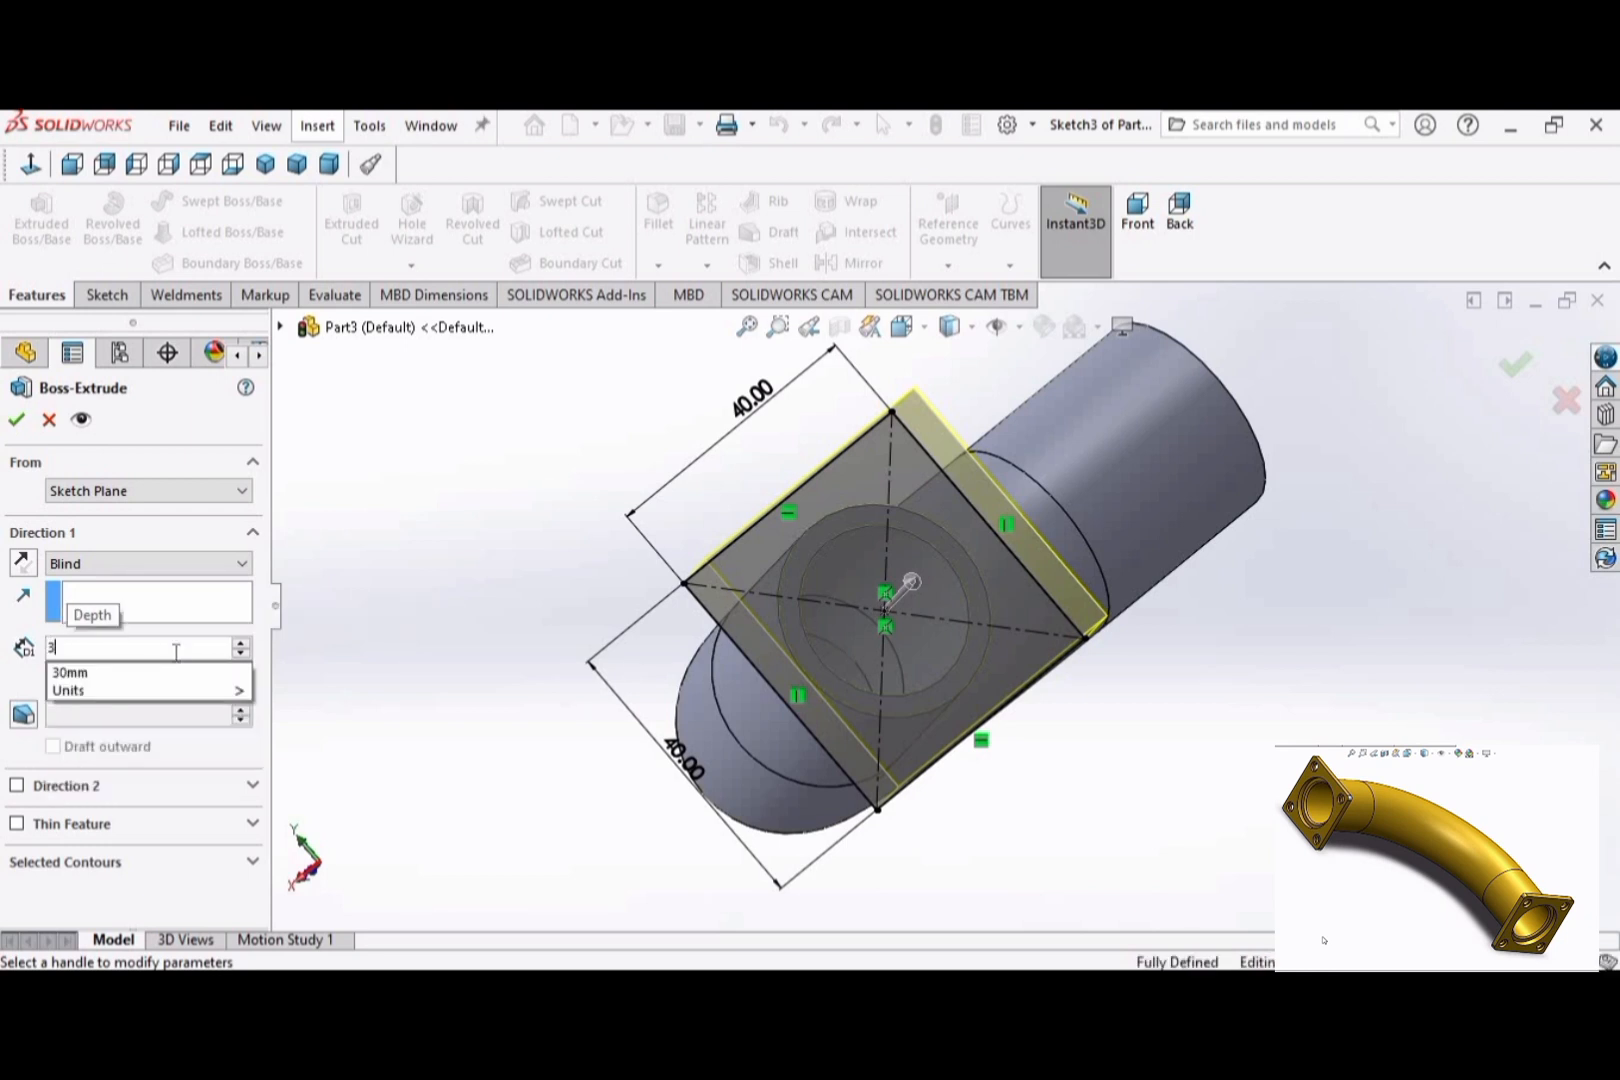
key("Return")
left_click(254, 866)
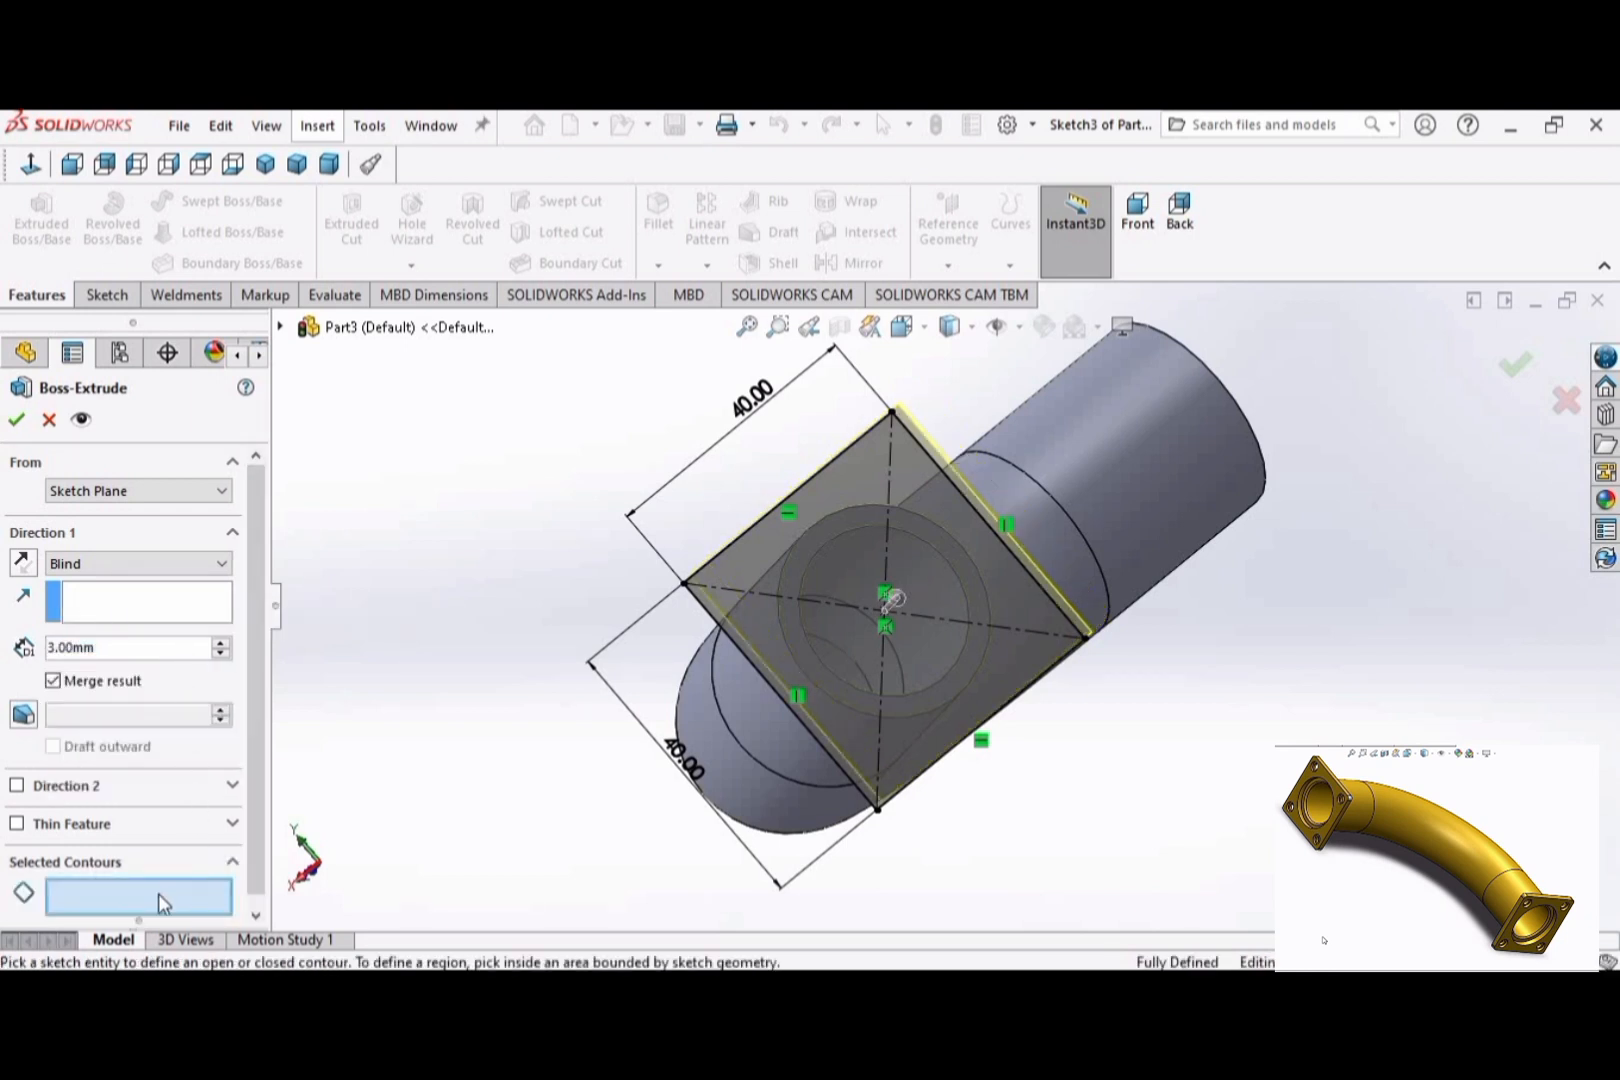
left_click(740, 577)
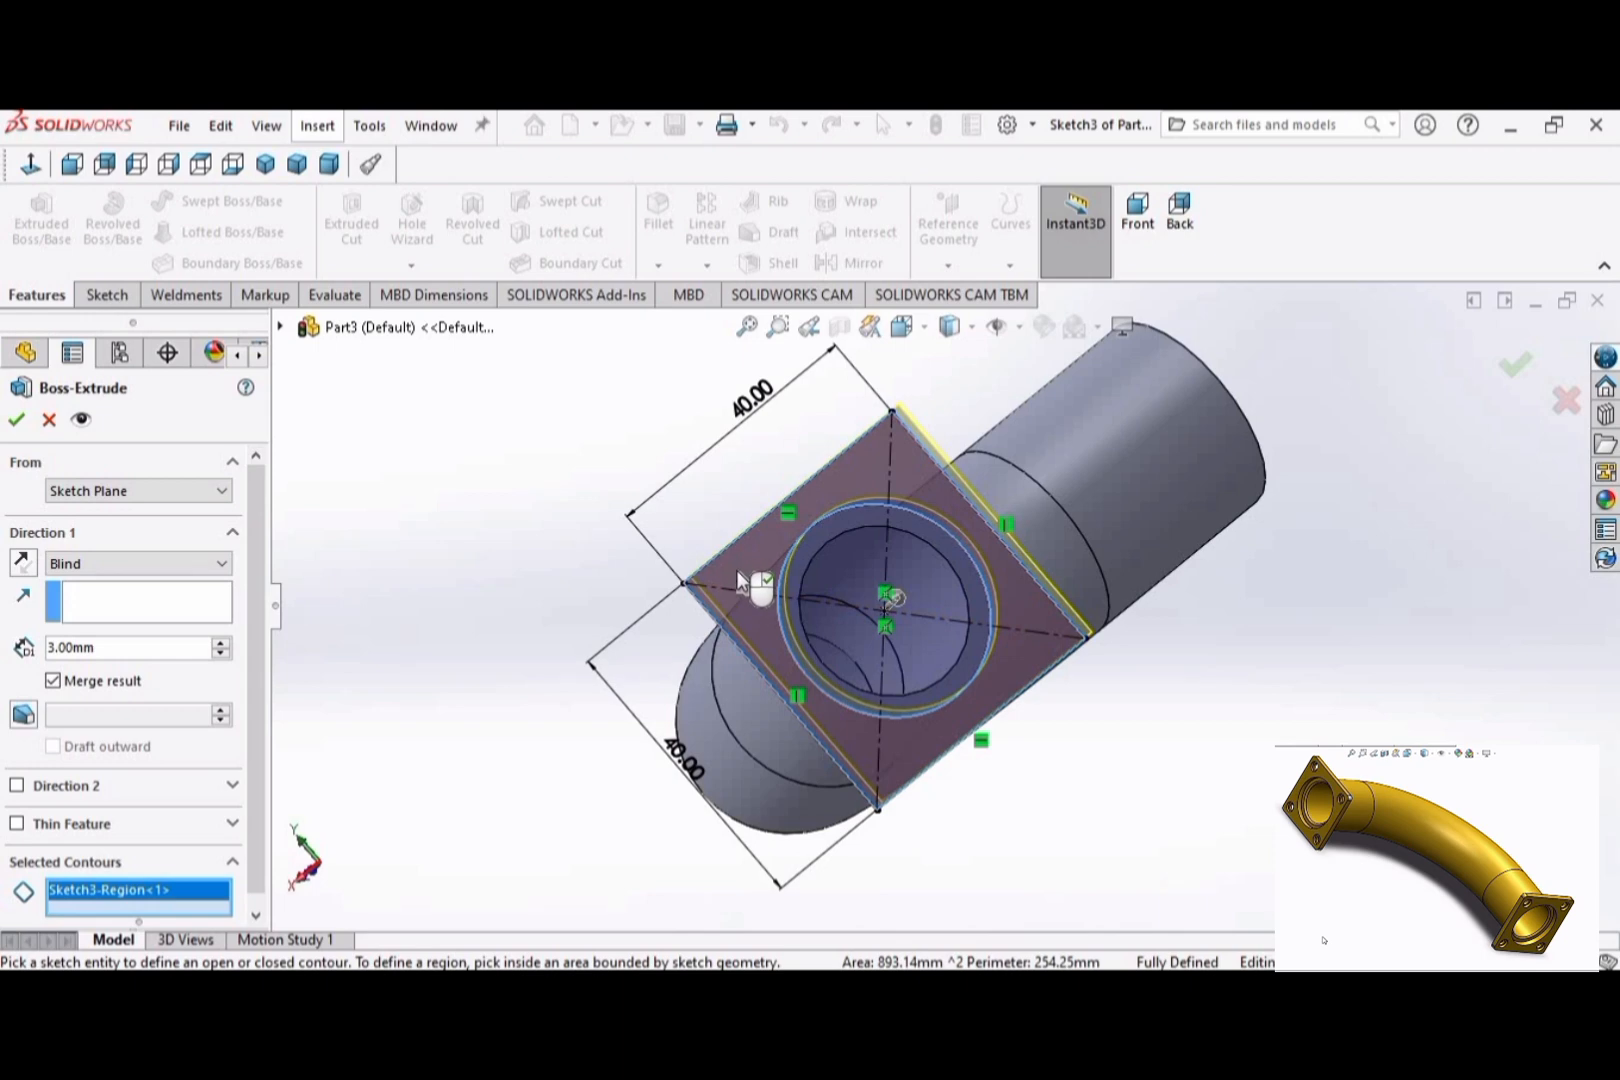
left_click(17, 420)
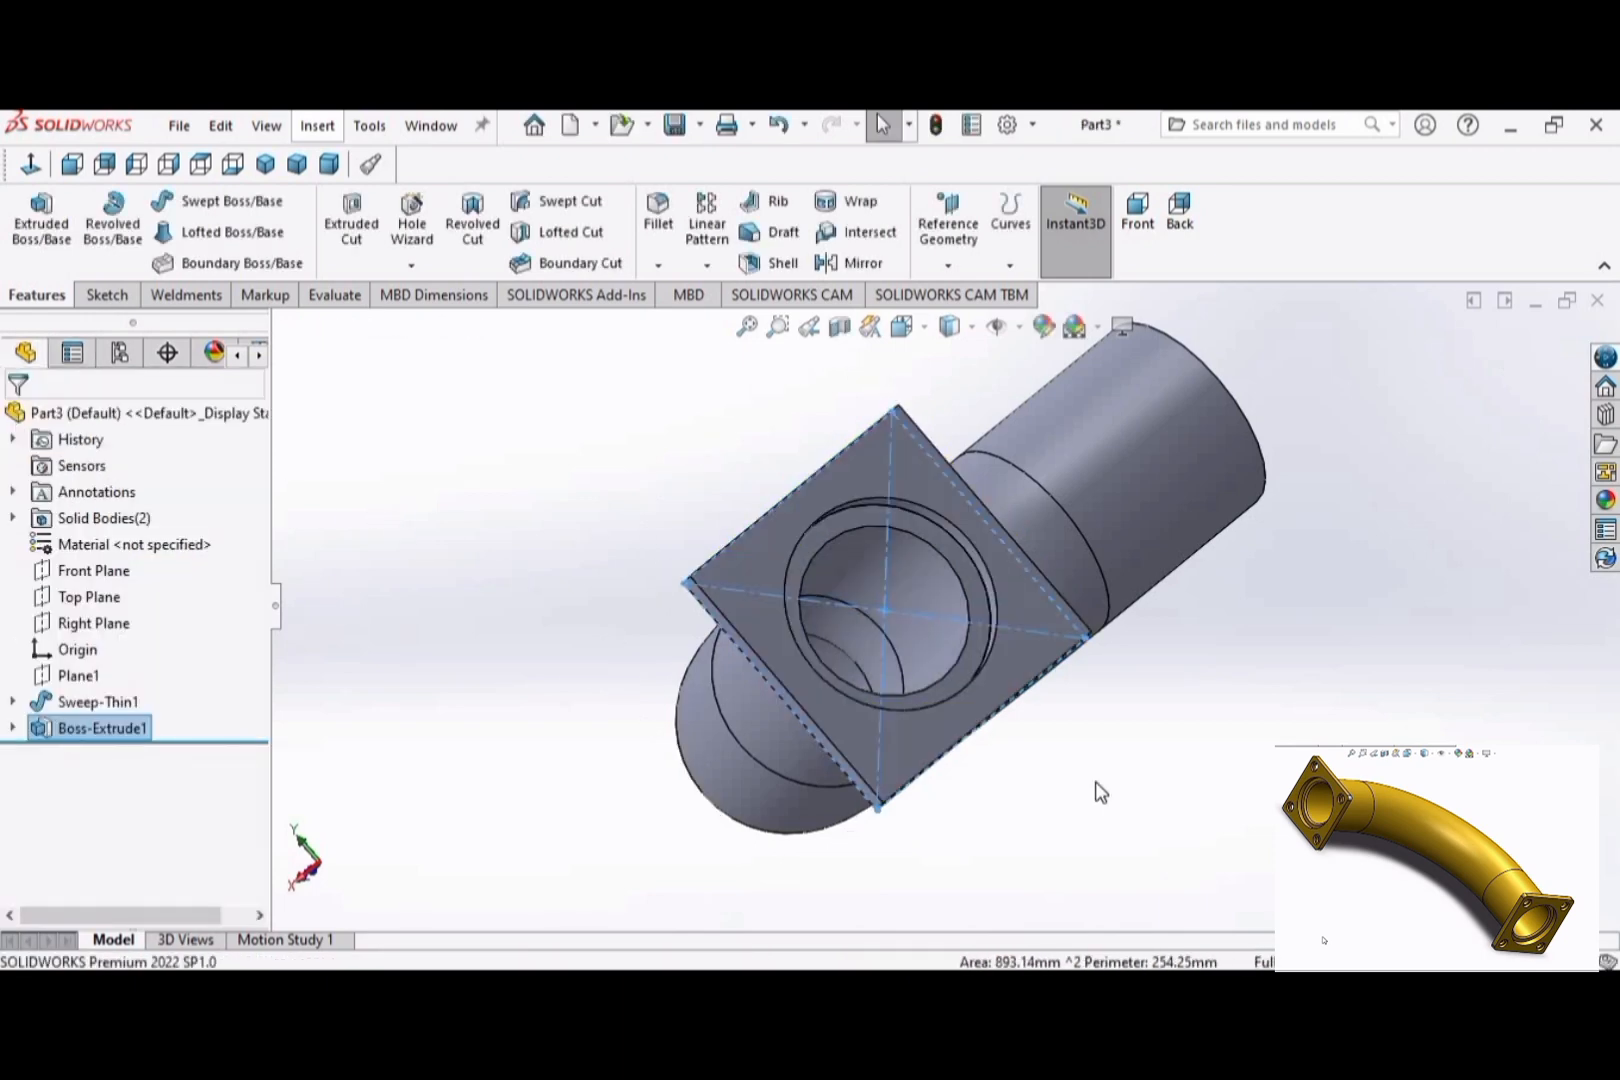
Step: Fillet the four short corner edges of the square flange with a 2 mm symmetric radius
key("ctrl+7")
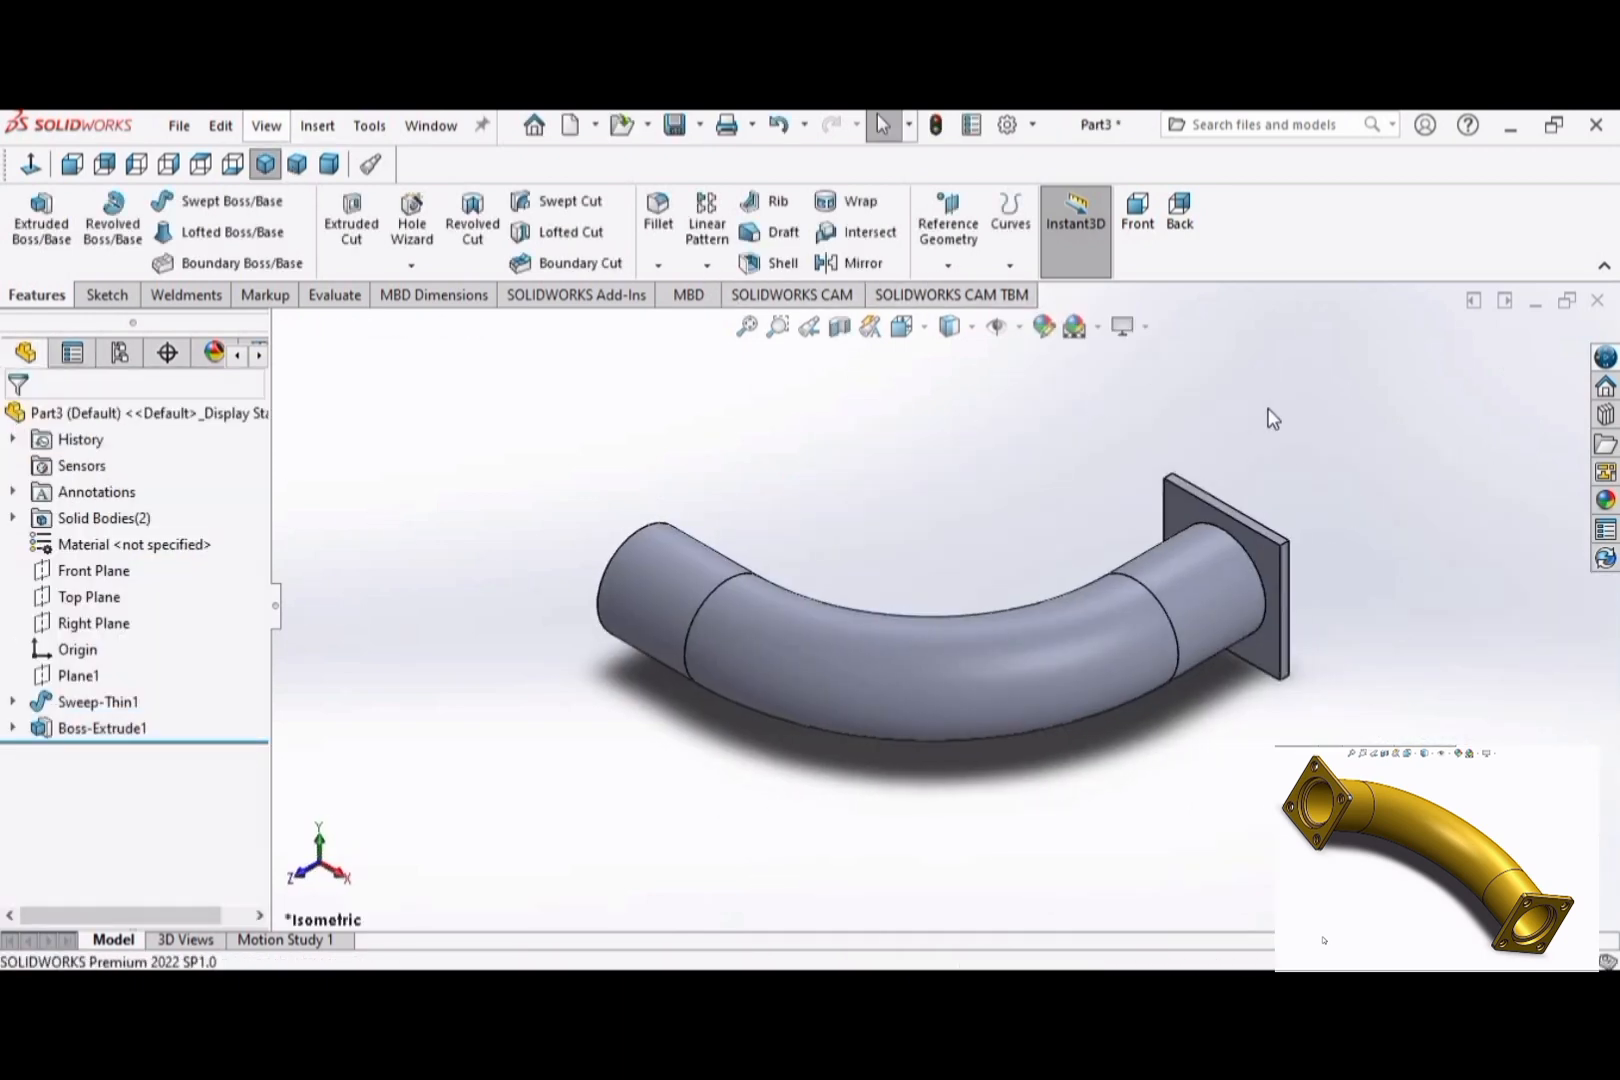
right_click(1271, 418)
left_click(845, 390)
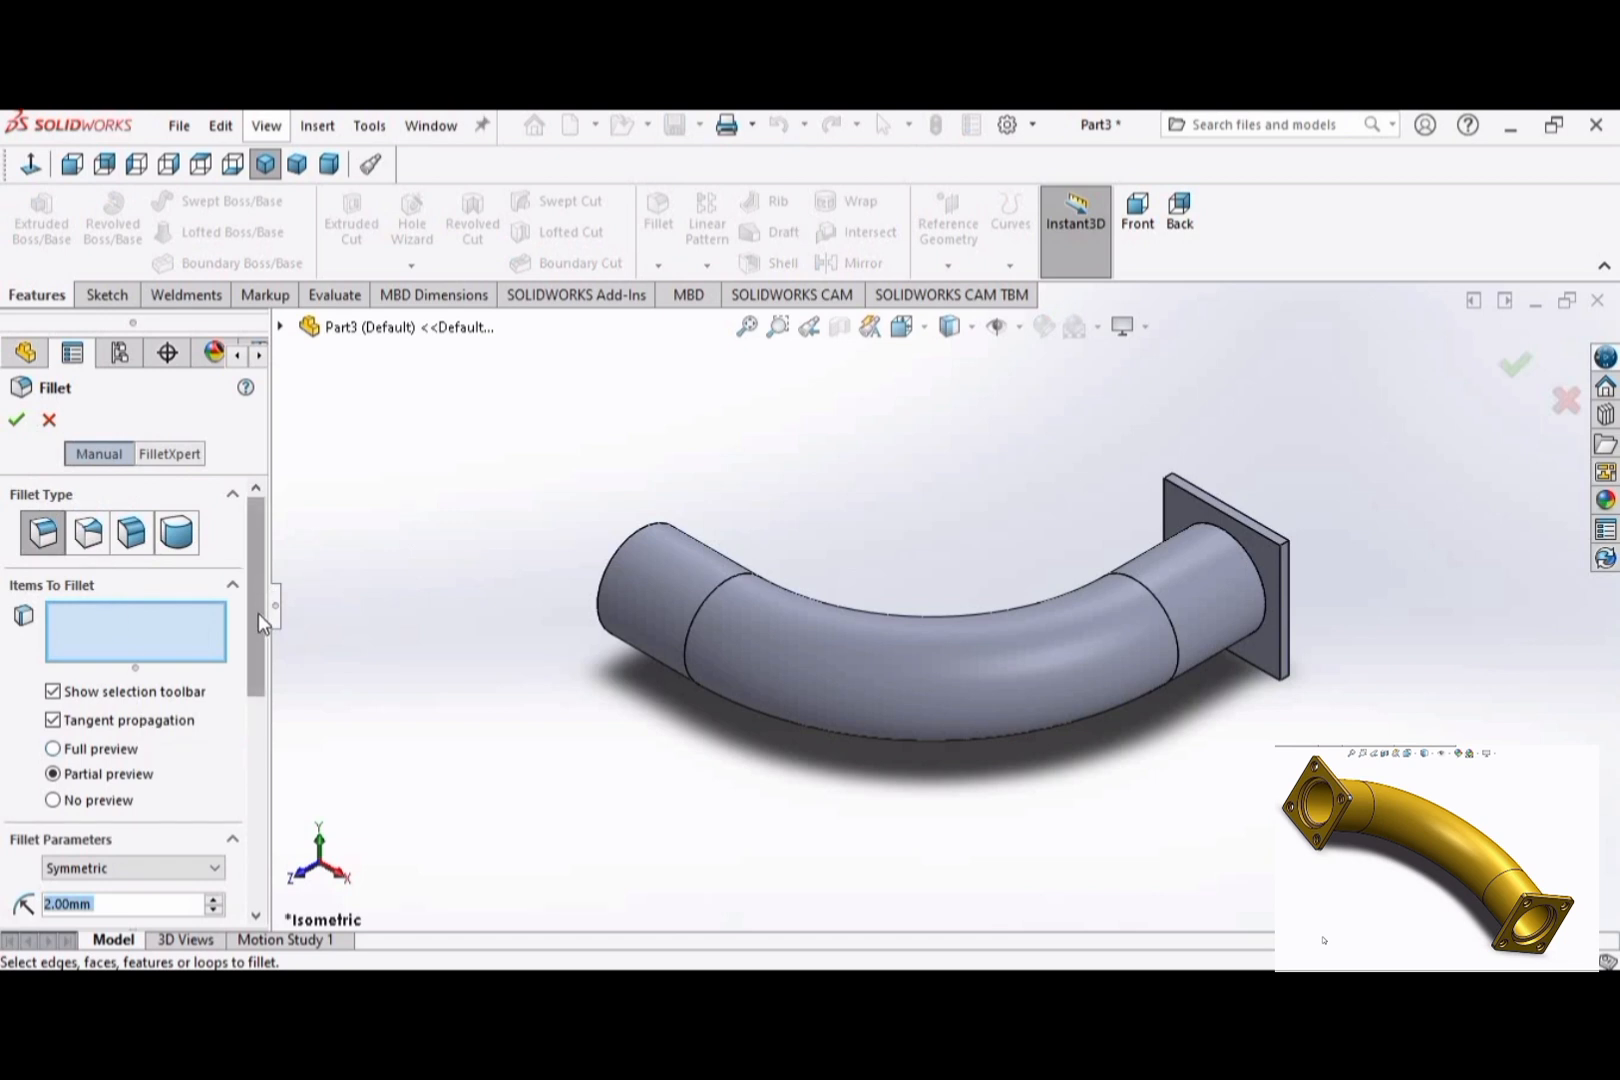
scroll(258, 613, "down", 2)
left_click(96, 800)
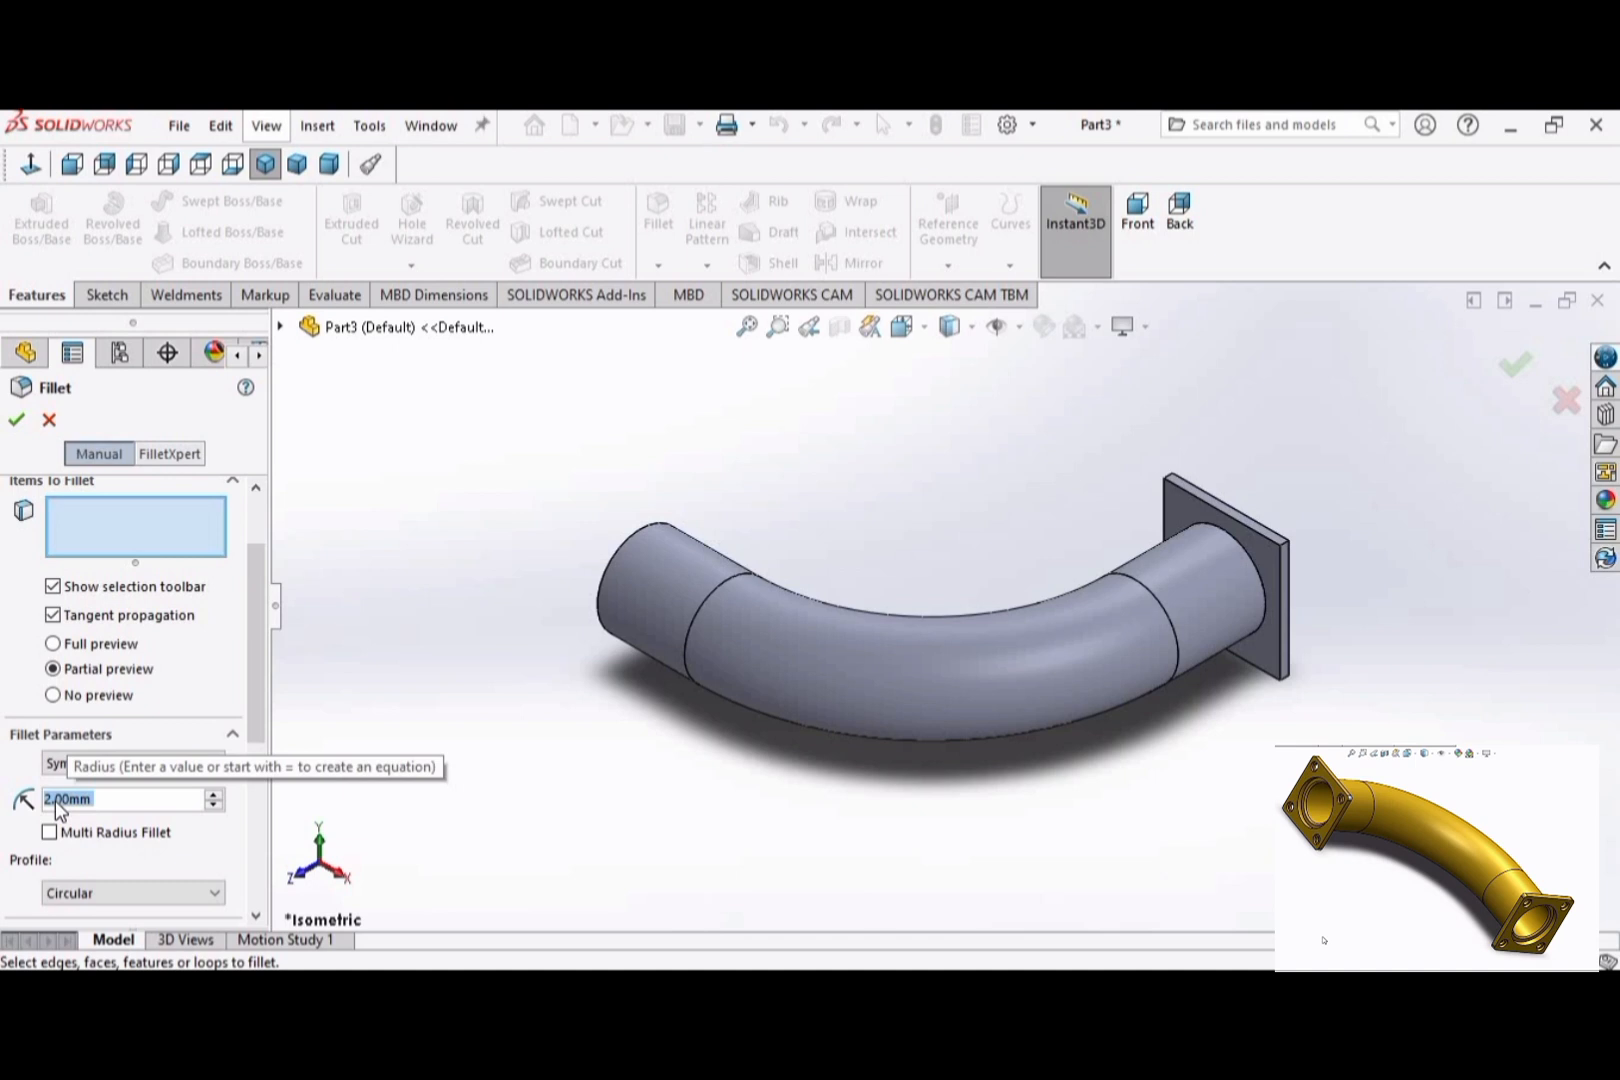
key("Return")
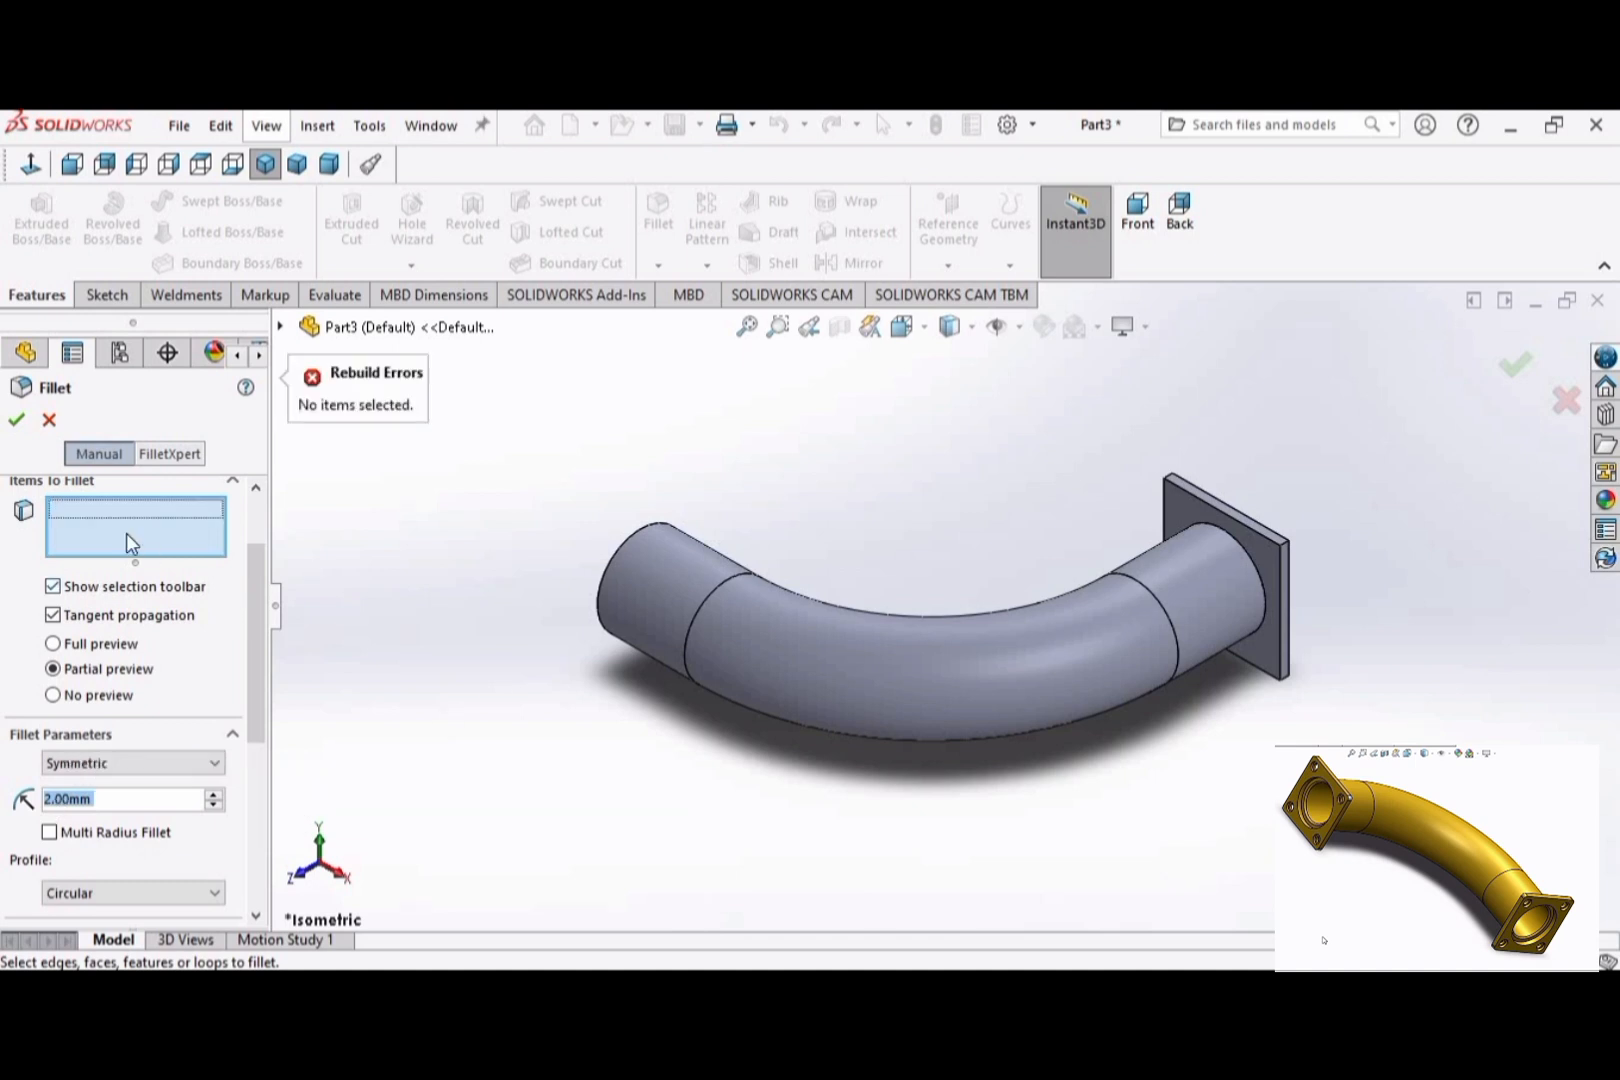
left_click(1285, 540)
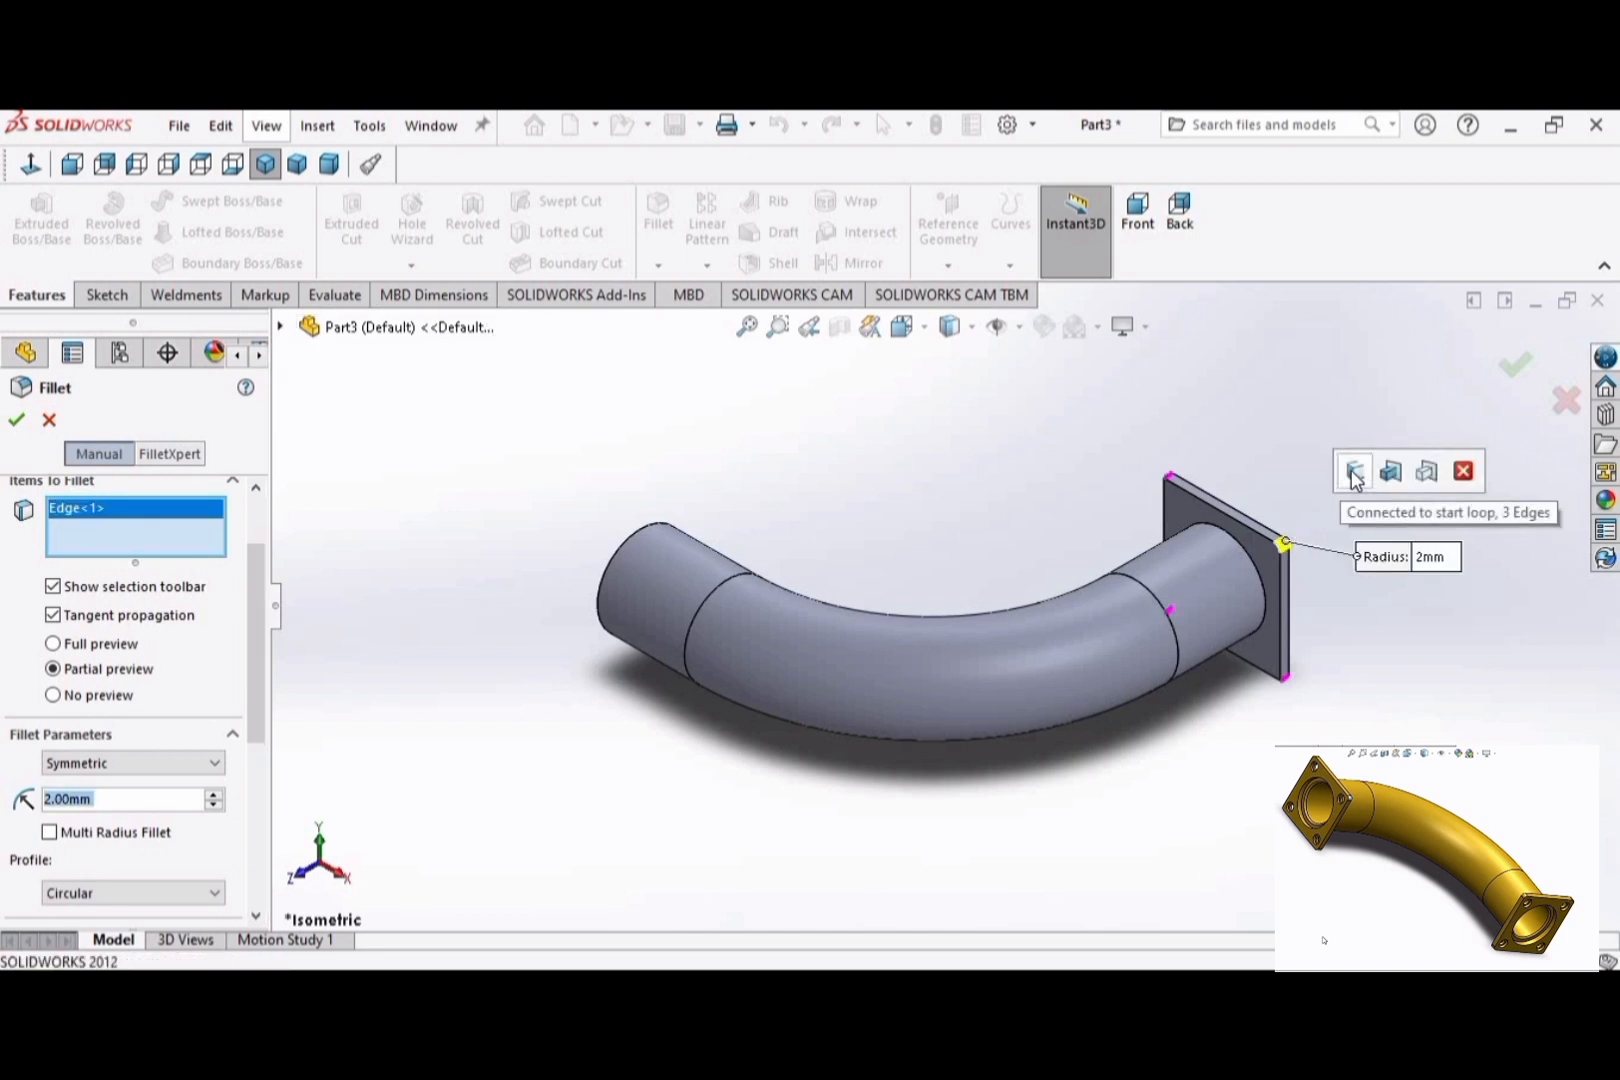
left_click(1355, 474)
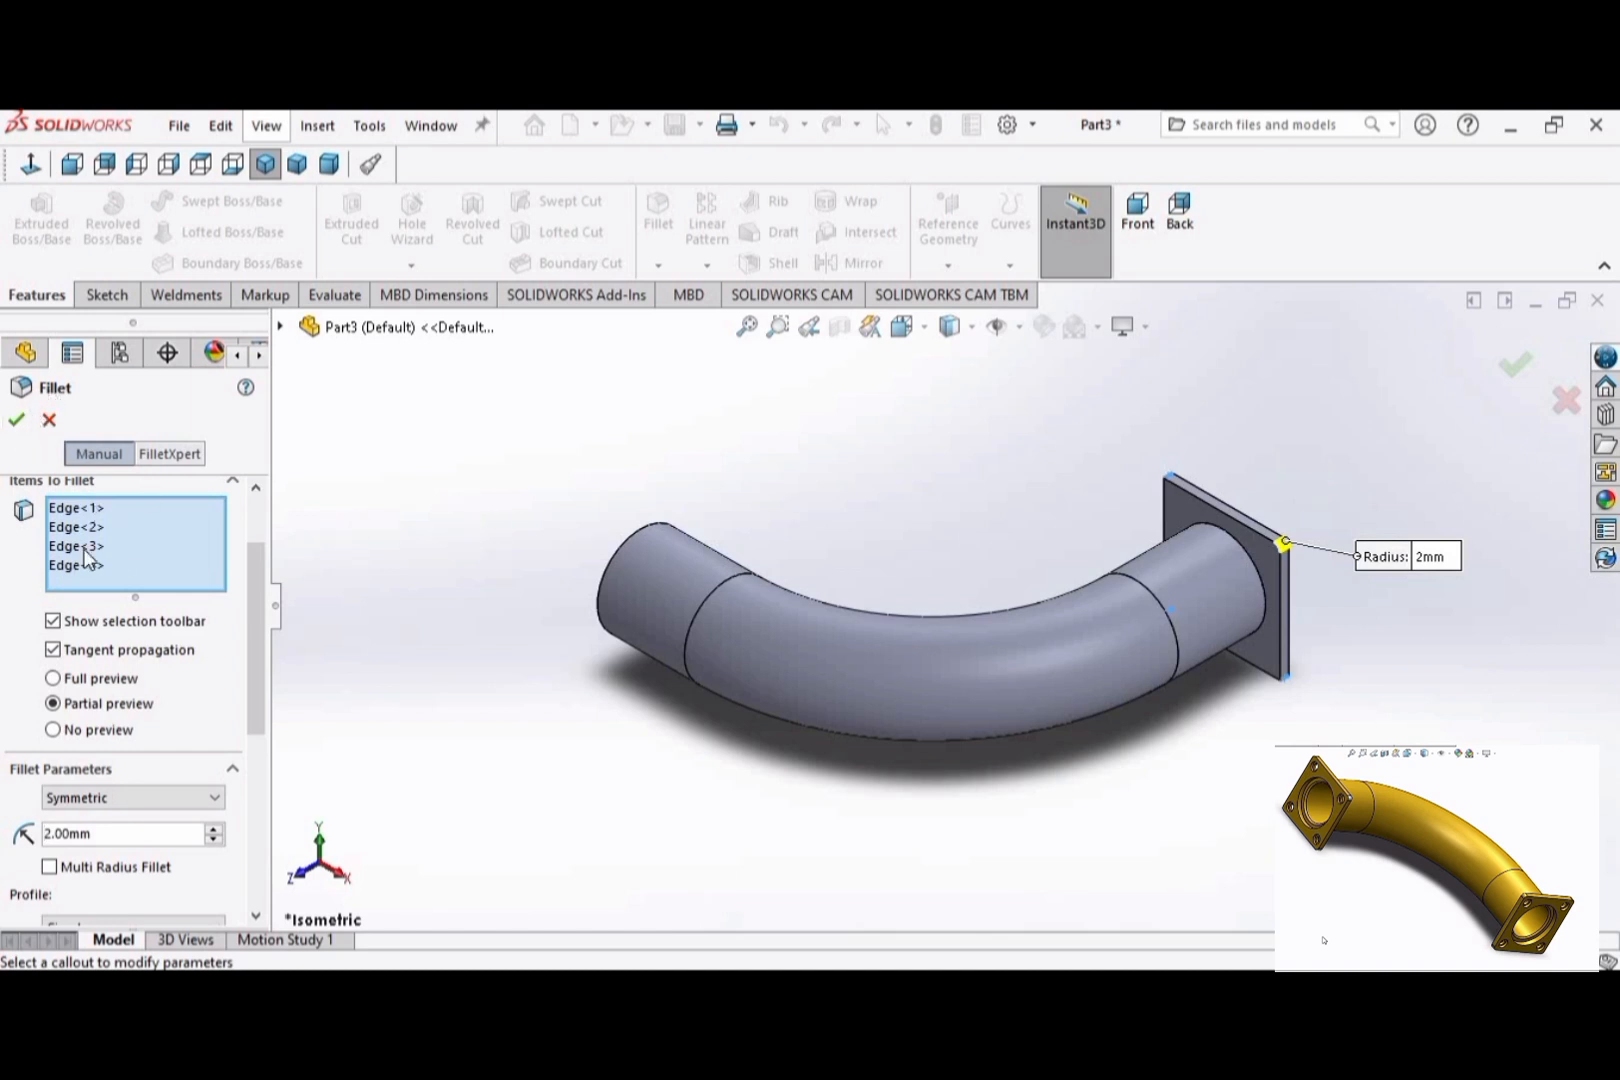
left_click(16, 420)
Step: Apply the Plain White scene to the model's background
right_click(1058, 490)
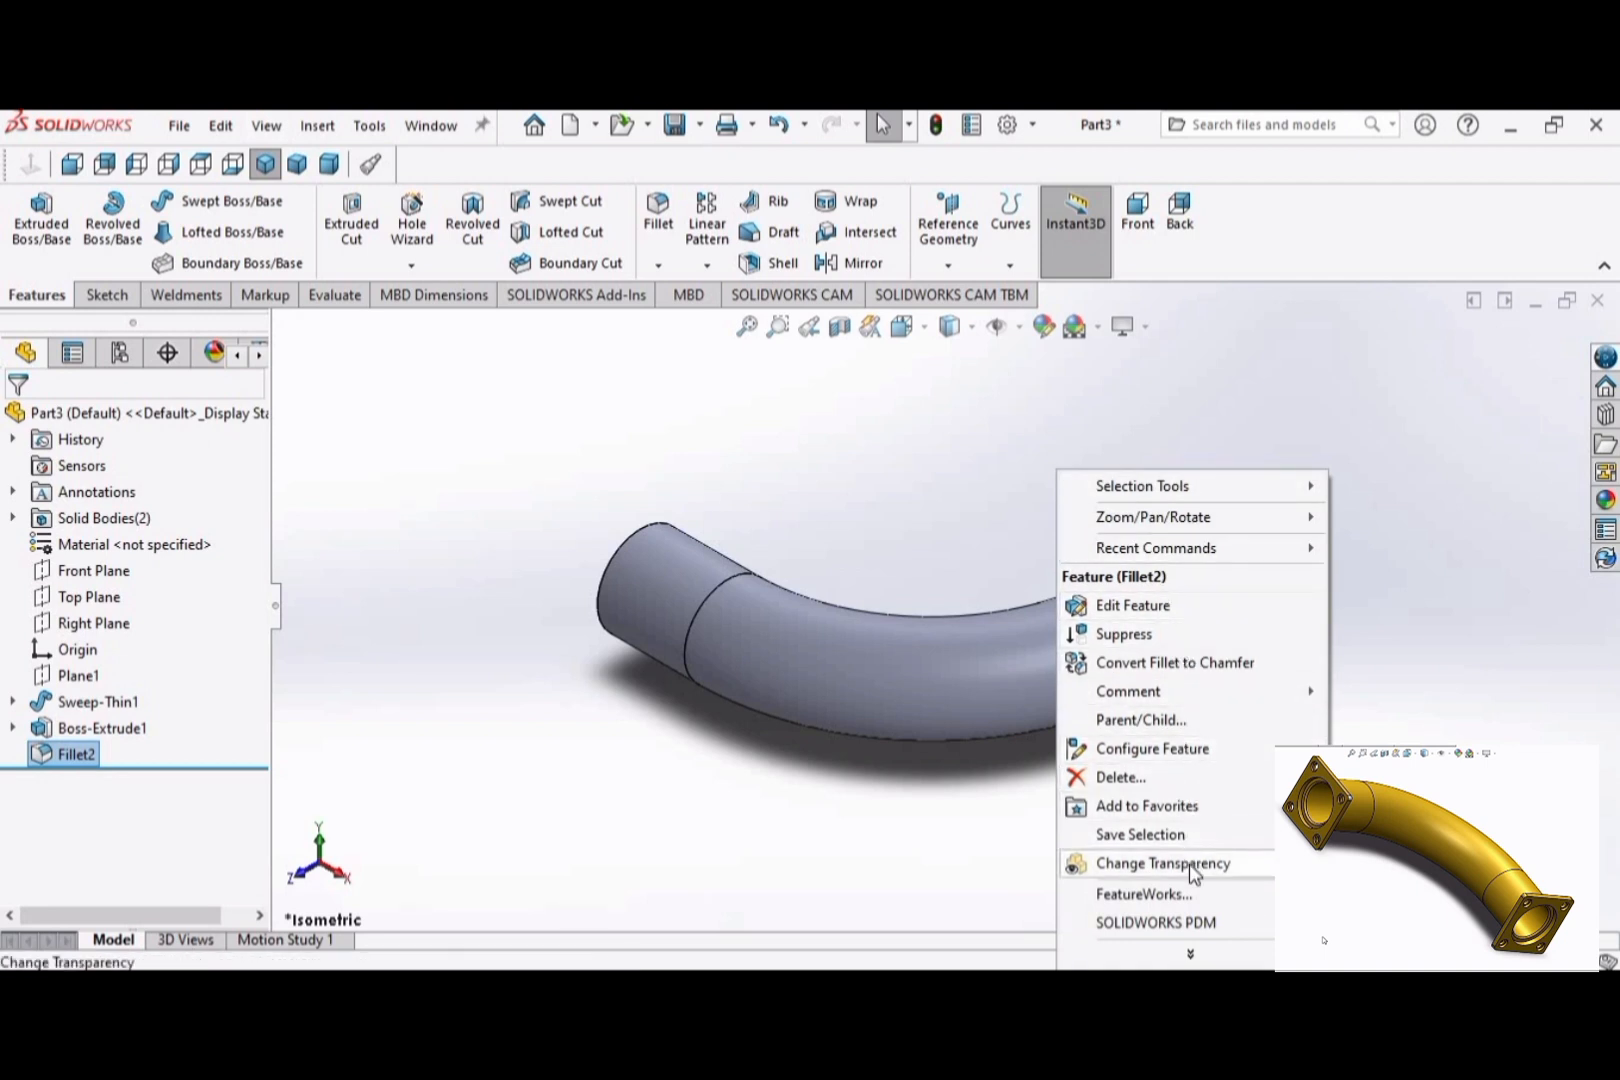
mouse_move(1250, 517)
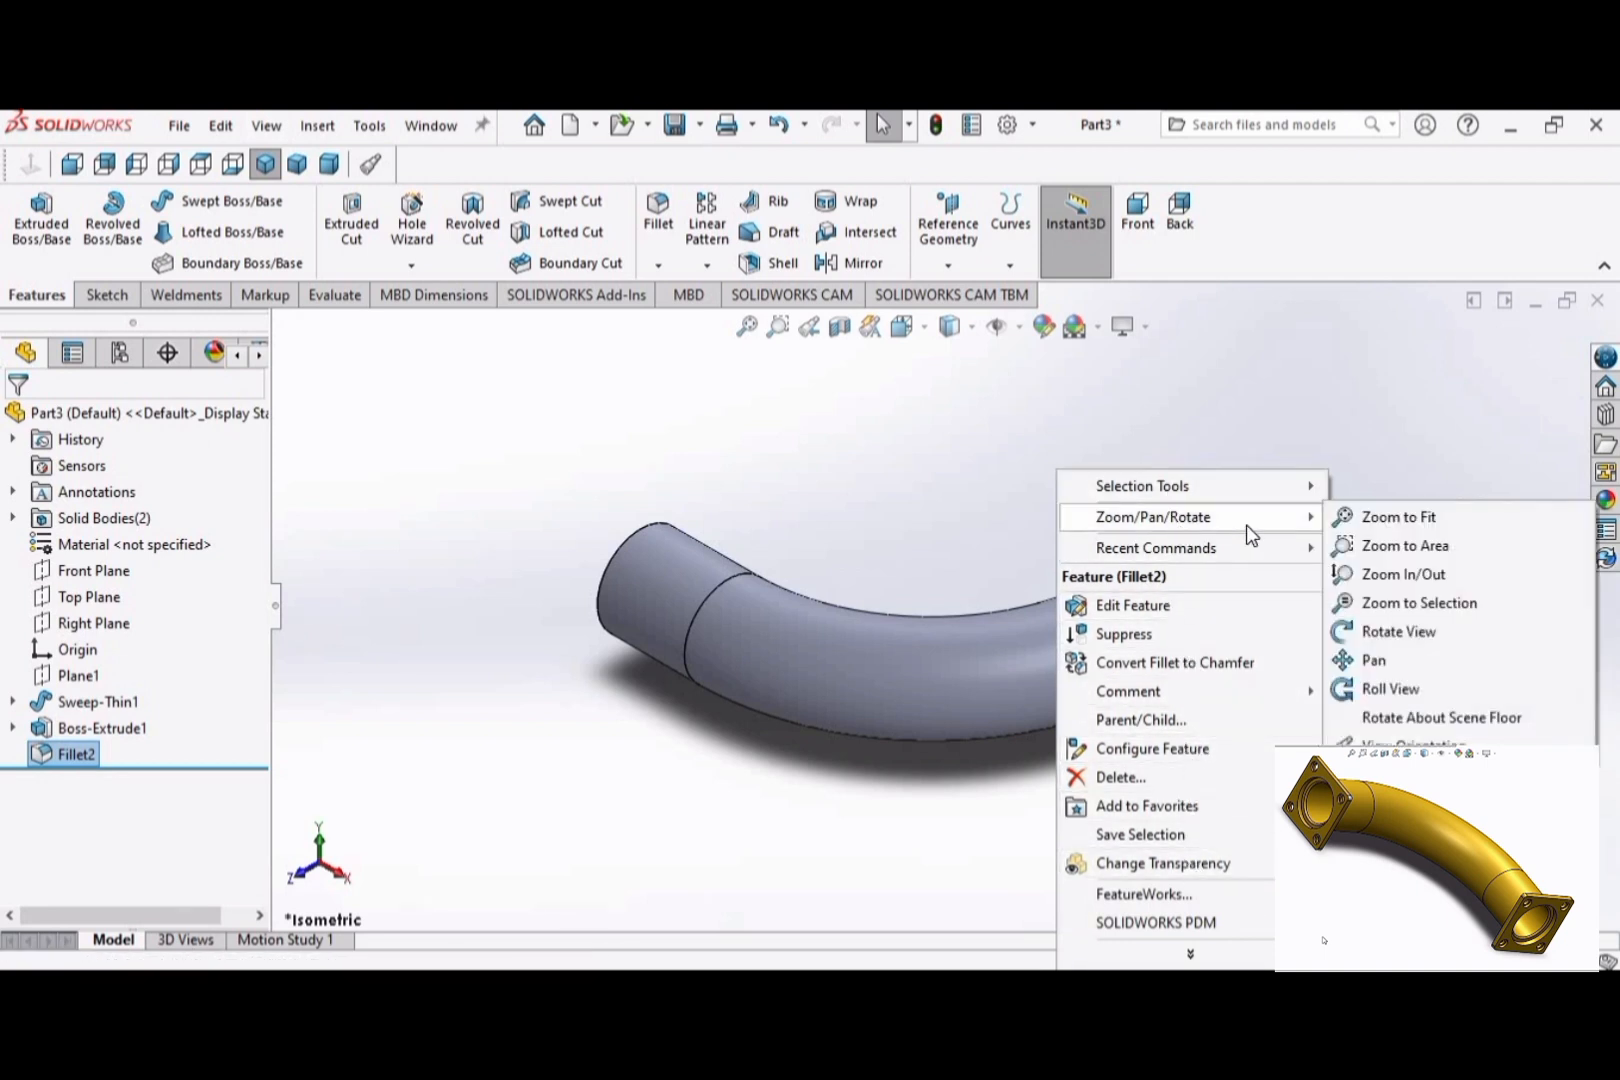
left_click(1396, 632)
left_click_drag(1396, 632, 862, 661)
left_click_drag(741, 733, 597, 636)
left_click(1074, 327)
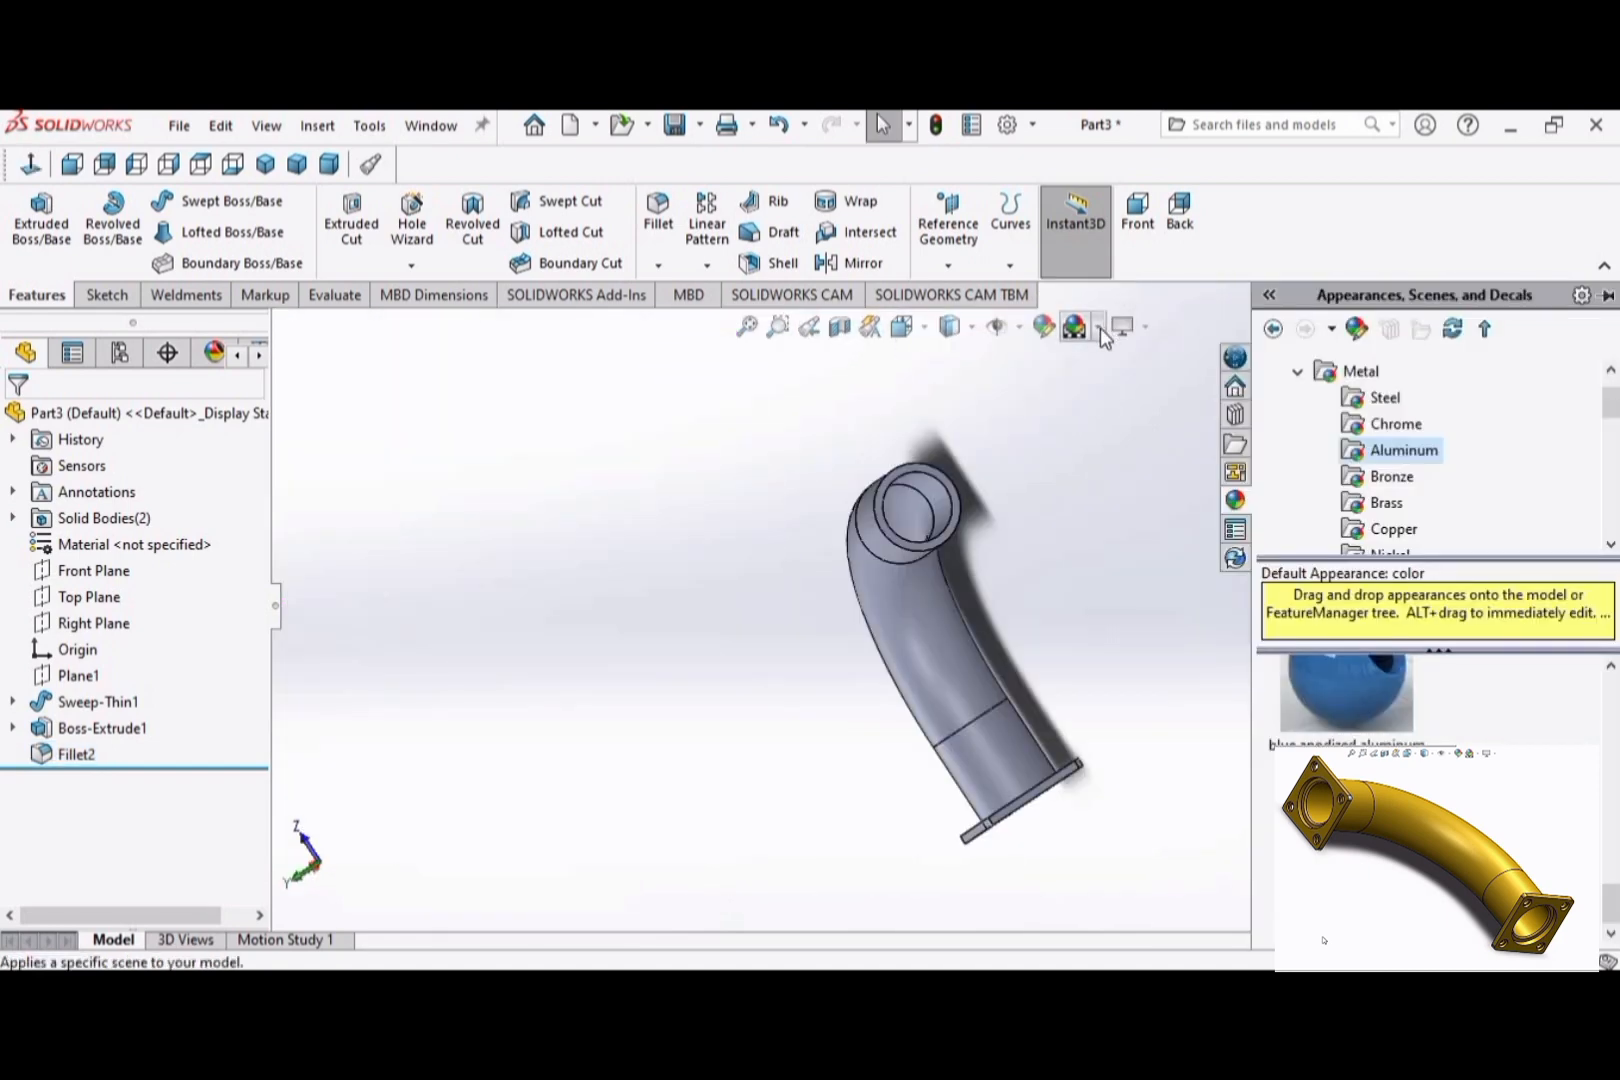
left_click(1099, 328)
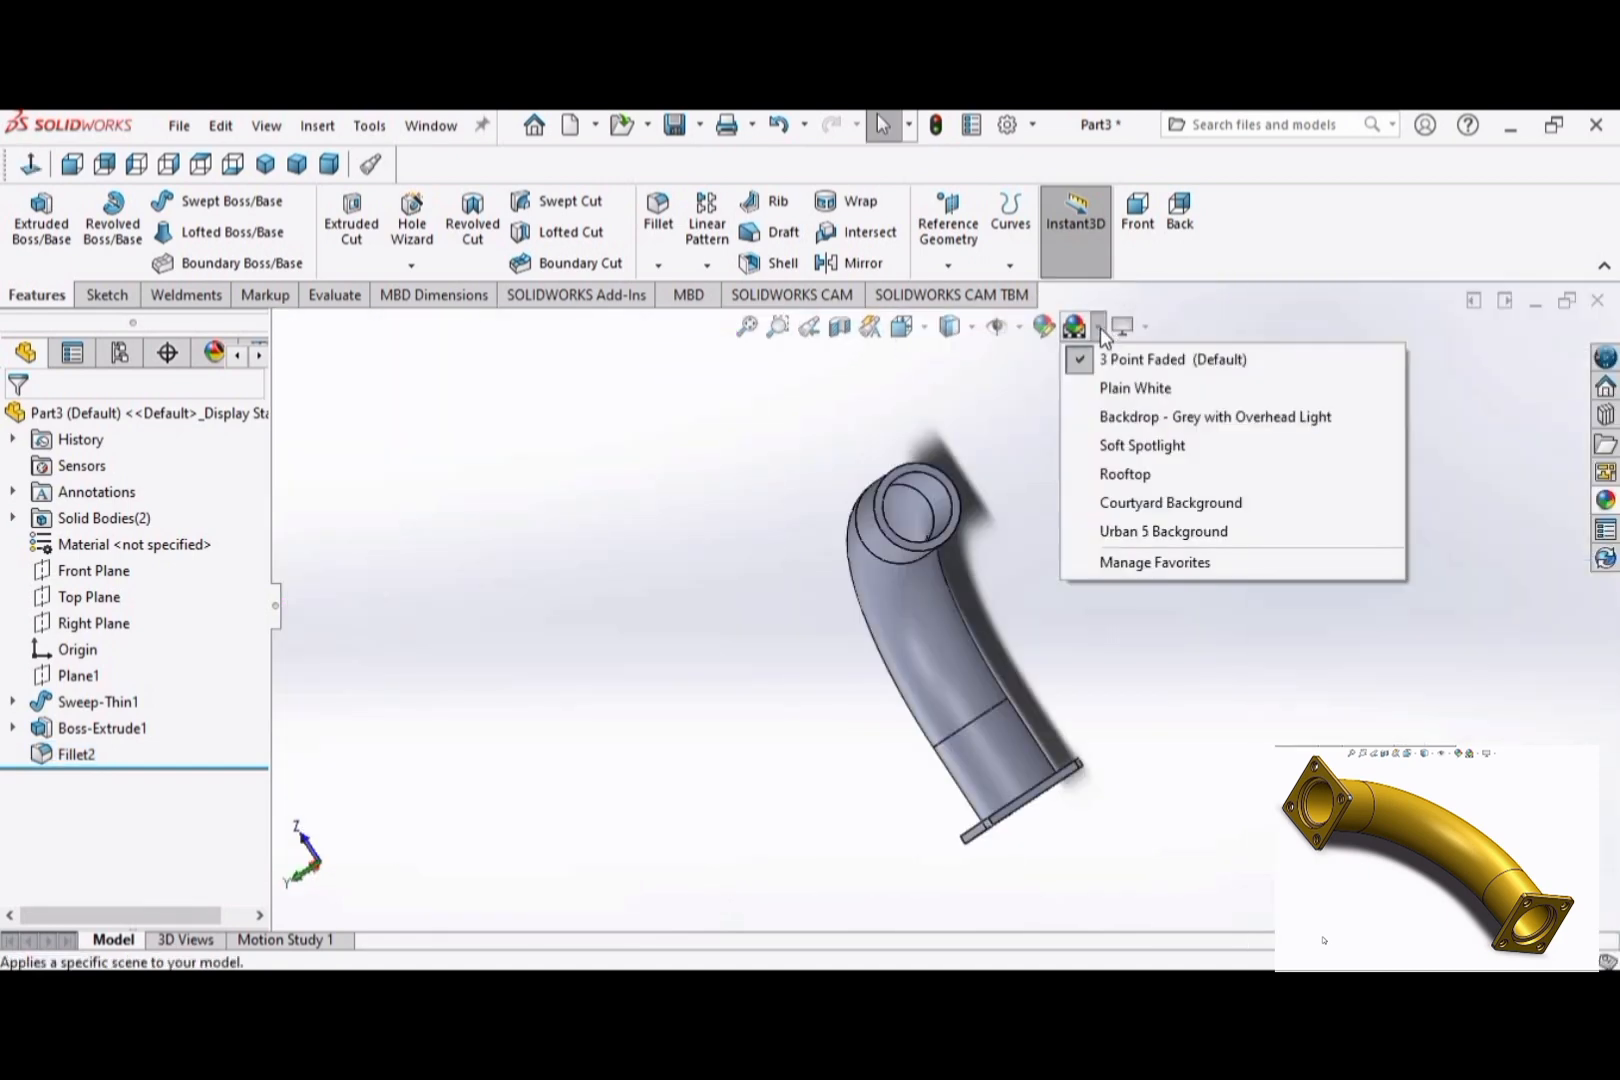
left_click(1126, 391)
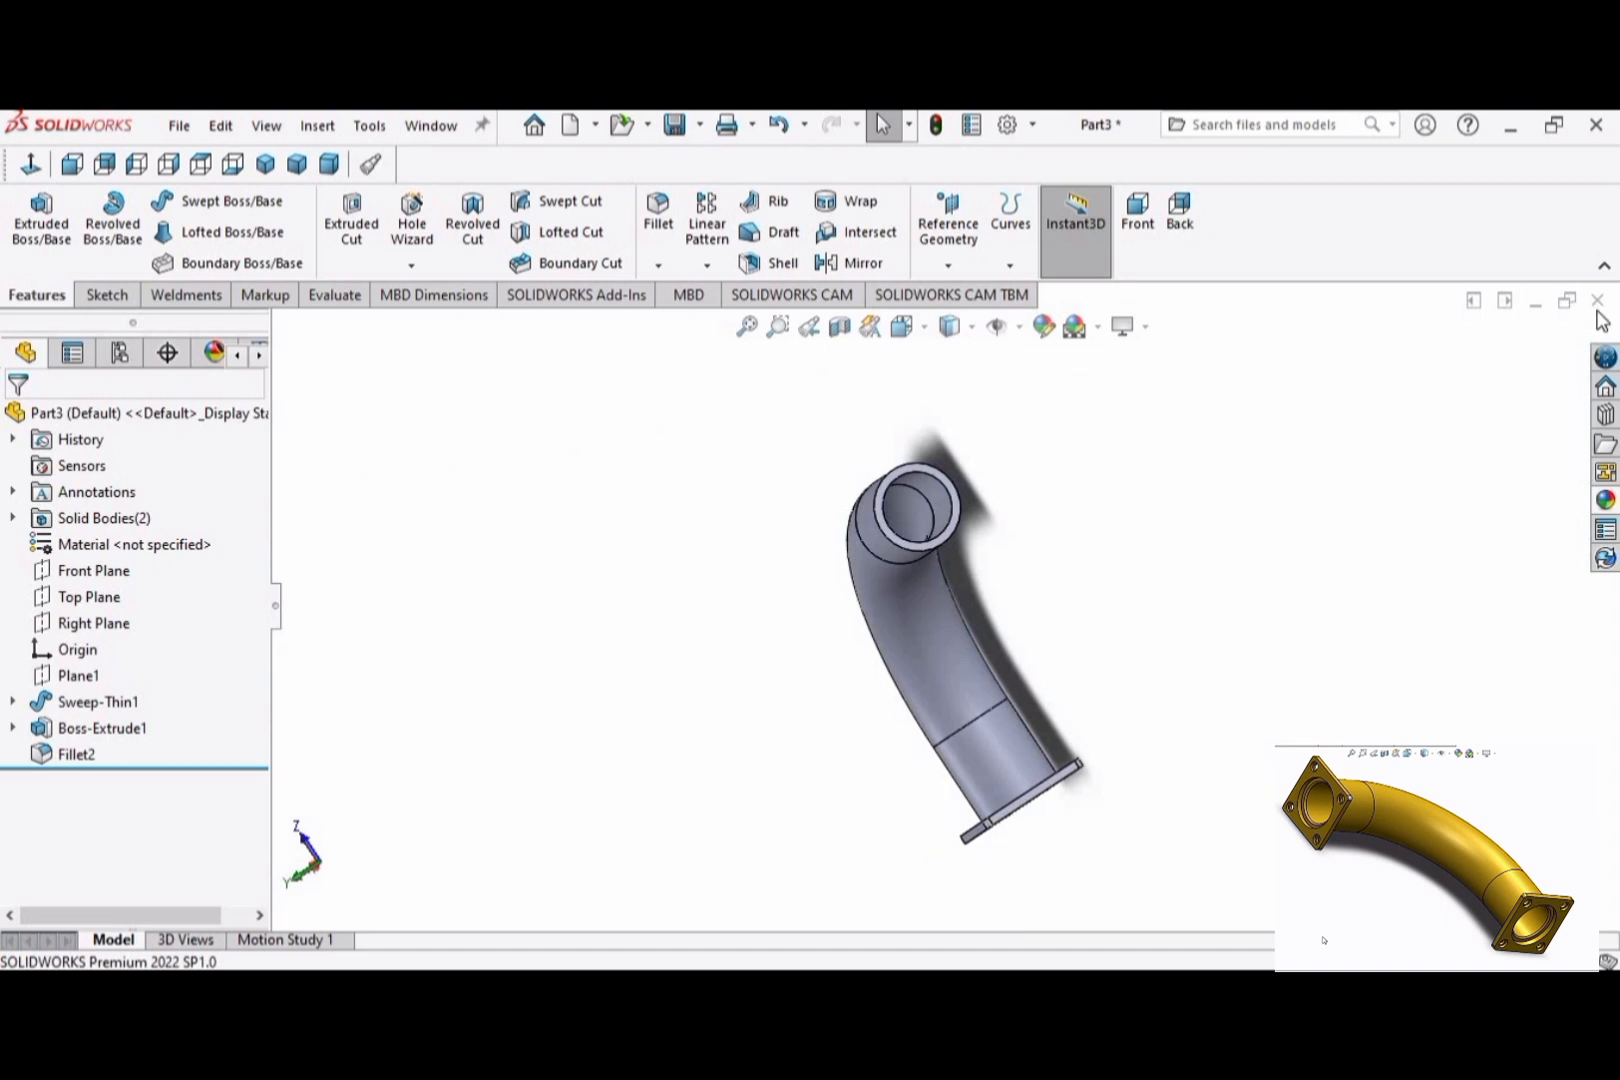
Step: Apply a Brass metal appearance to the whole part
left_click(1607, 500)
double_click(1390, 502)
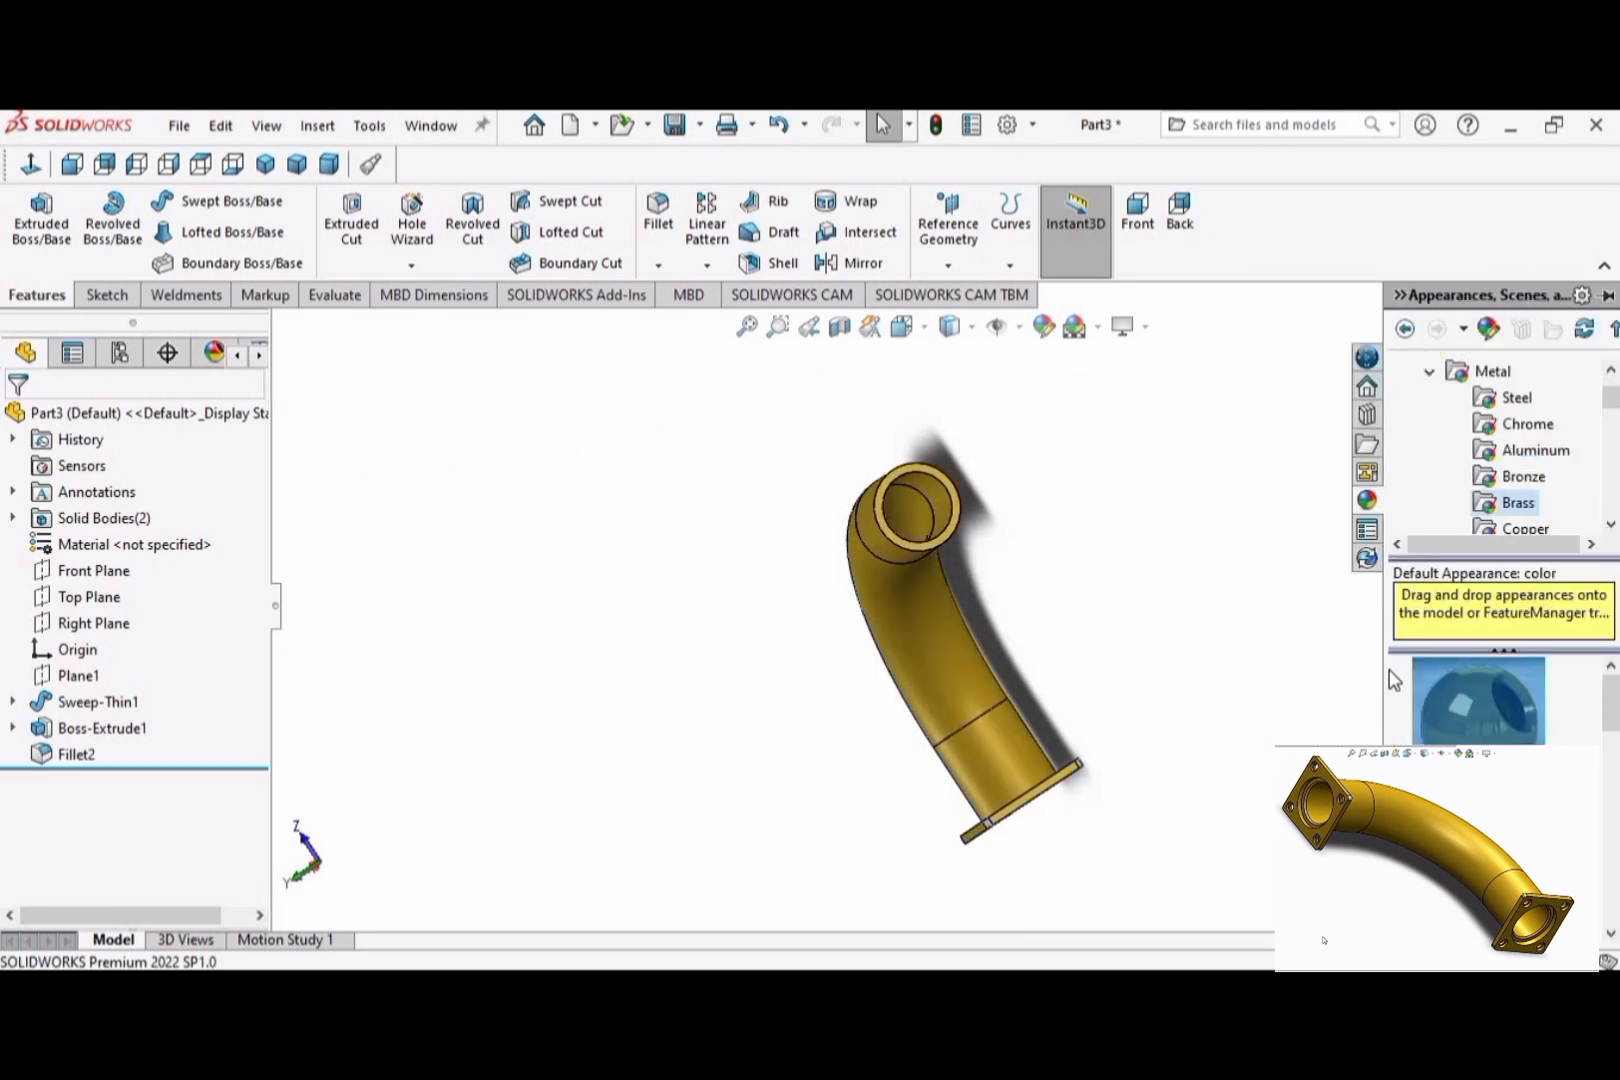
left_click(1404, 331)
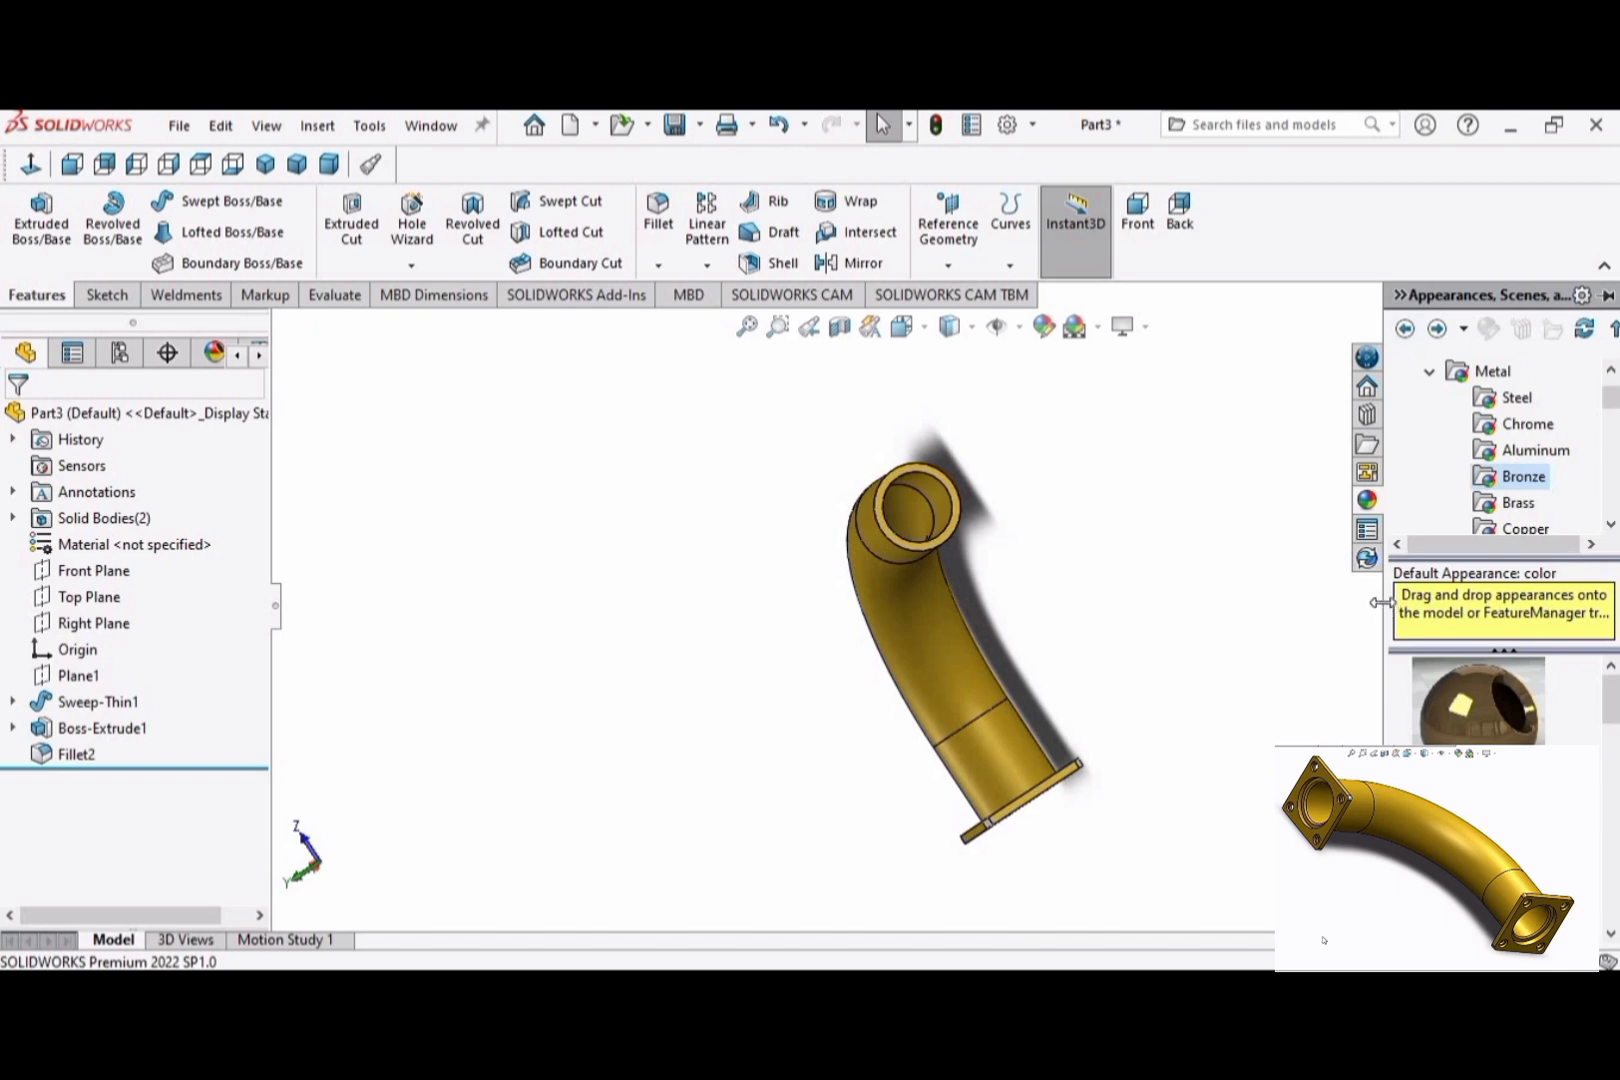
left_click(1110, 647)
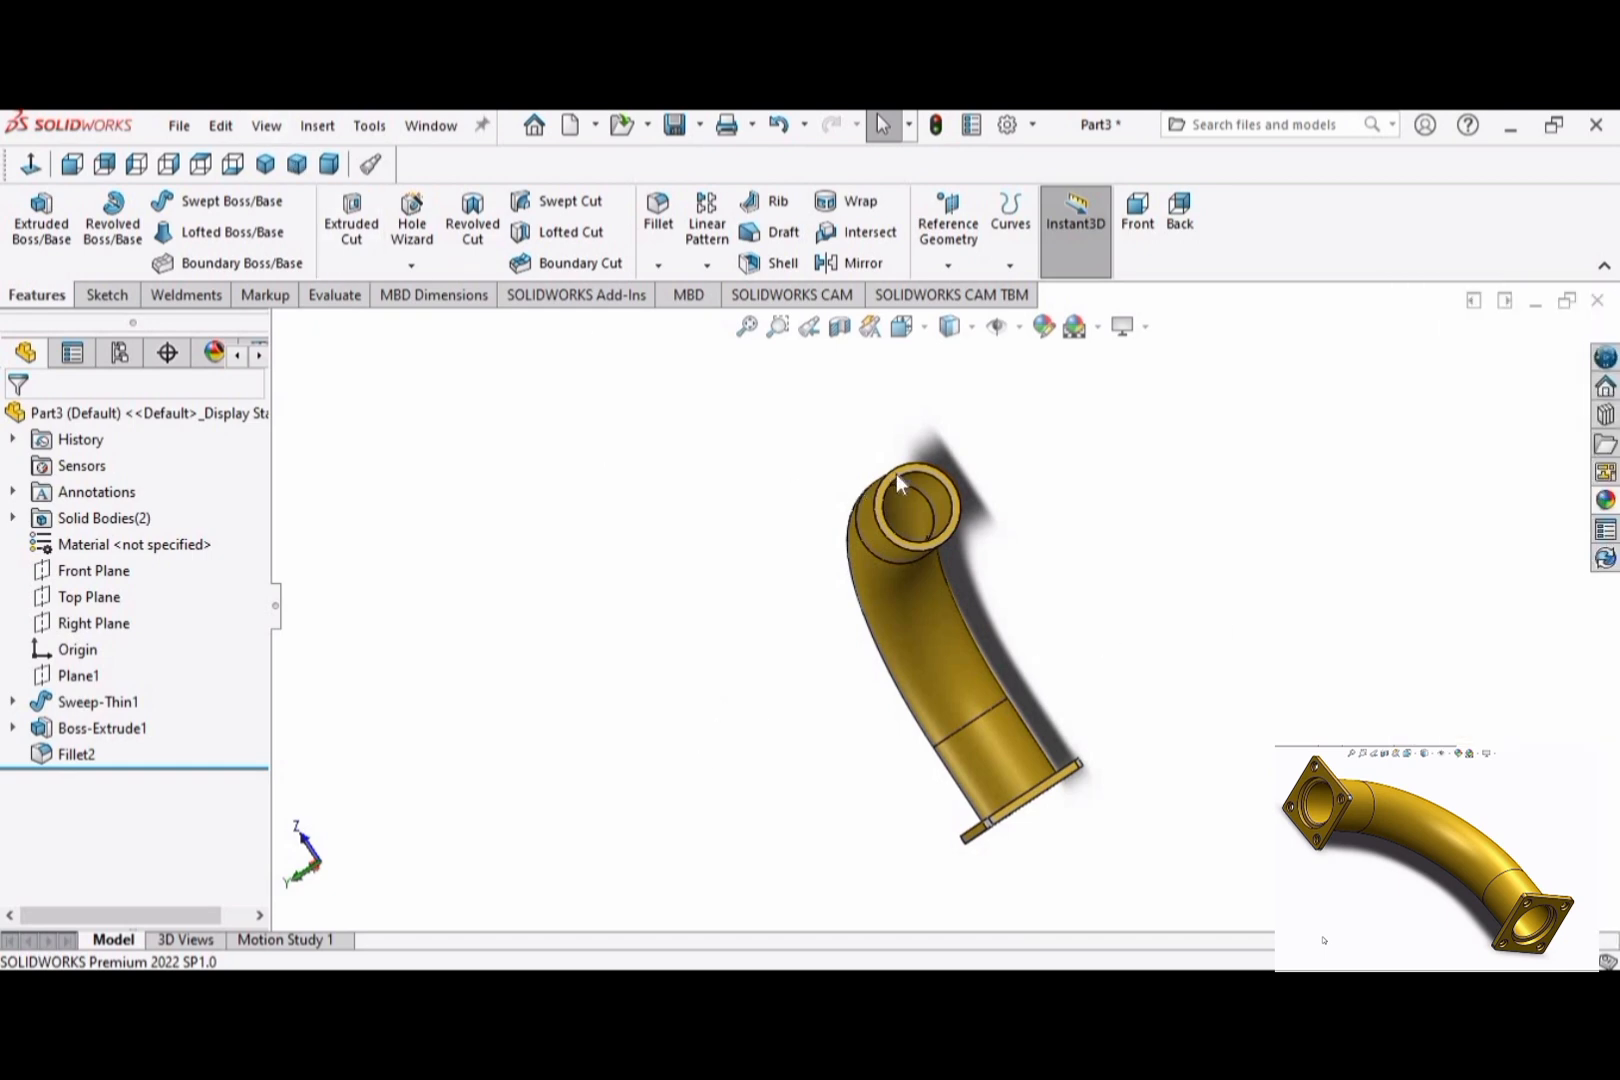
Step: Start a sketch on the pipe's unflanged end face and draw a centre rectangle about 45 by 46 mm, centred on the origin
scroll(896, 475, "down", 3)
left_click(952, 508)
left_click(1054, 440)
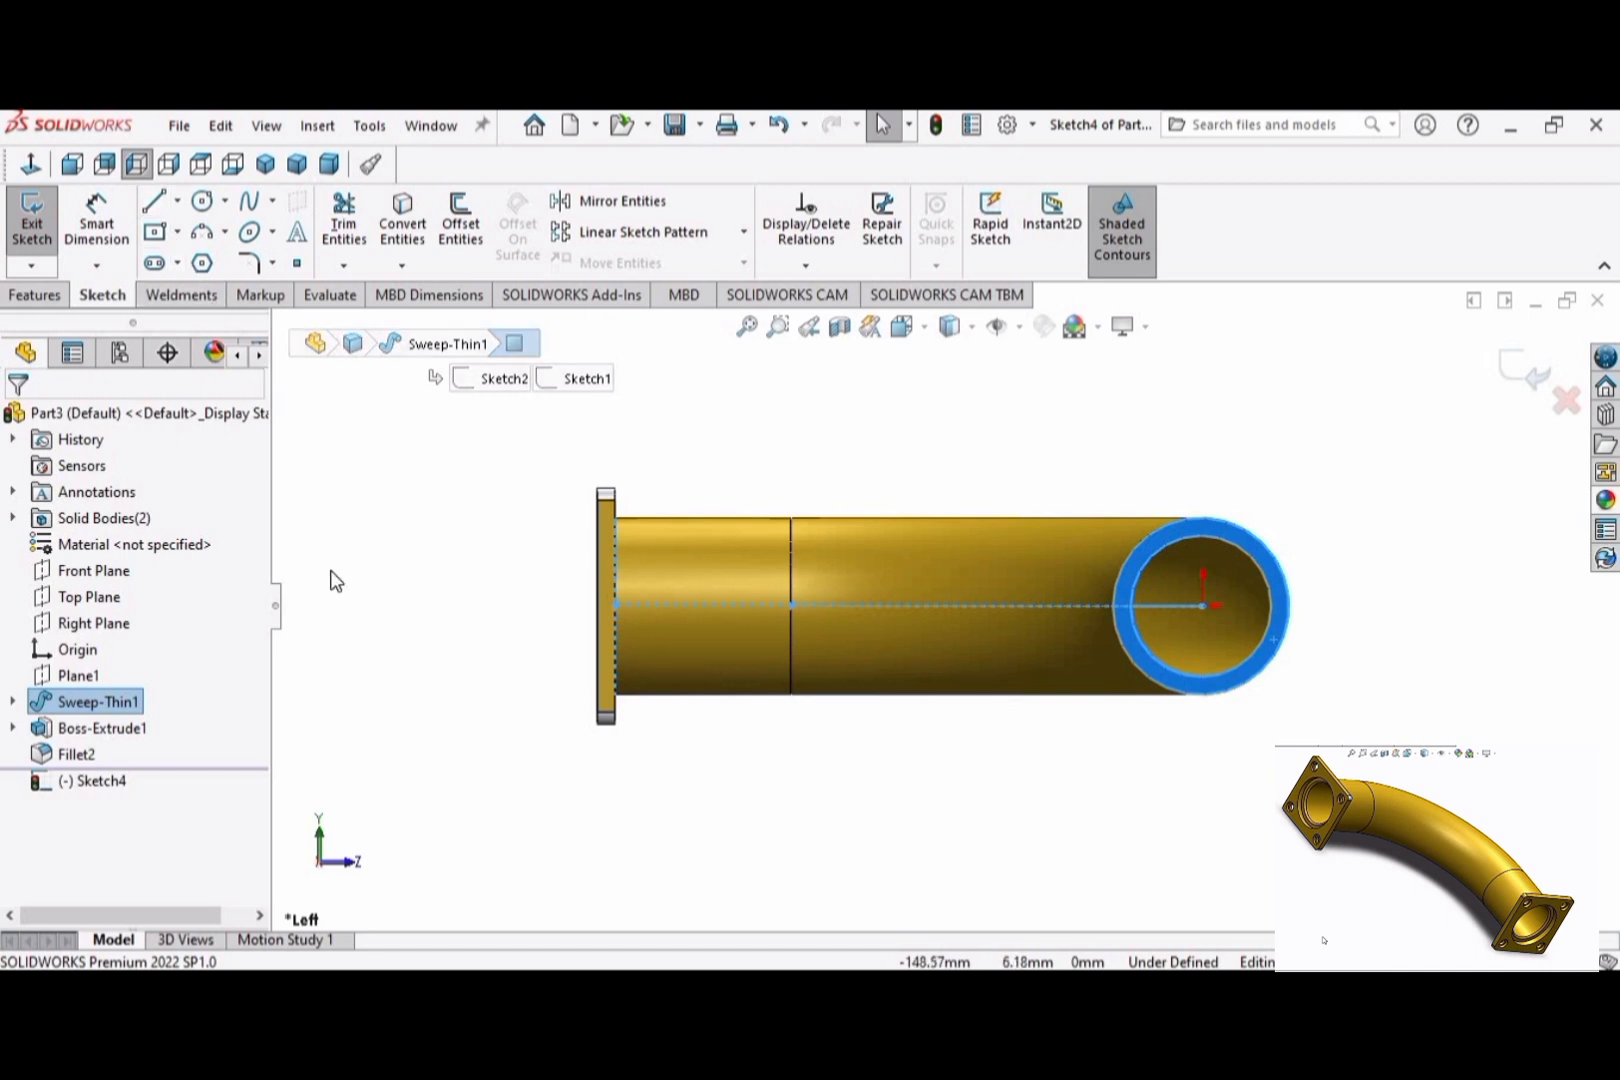
left_click(1203, 606)
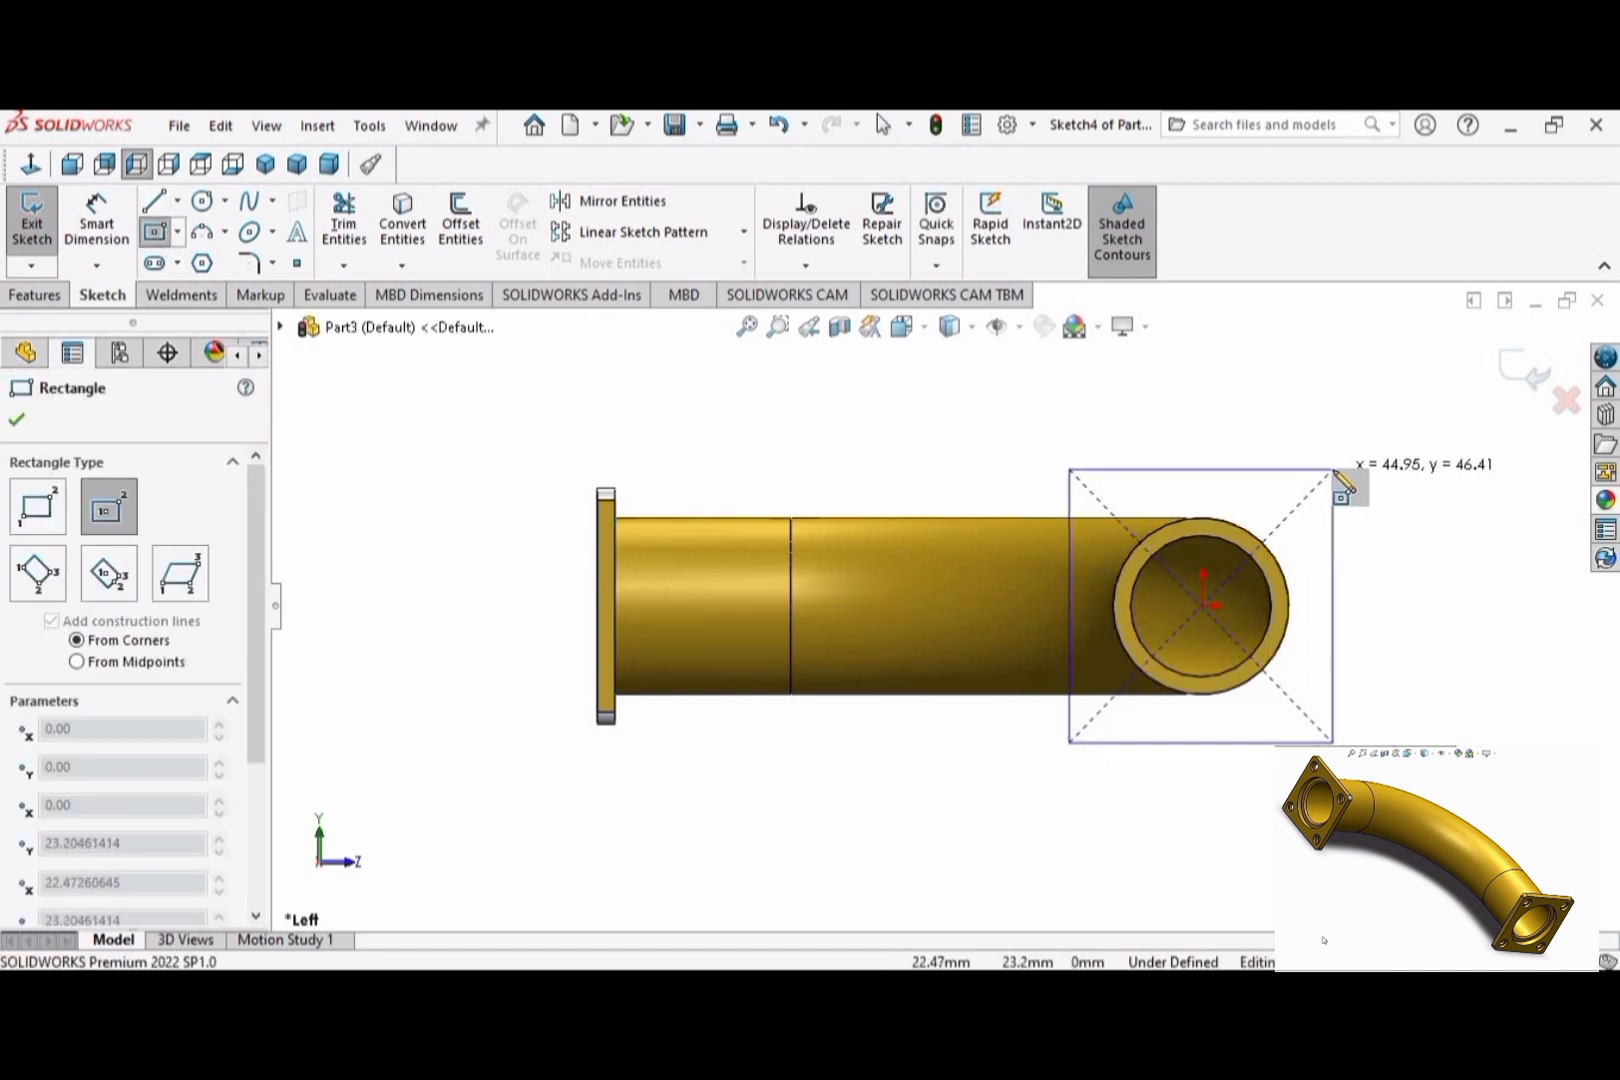
left_click(1334, 469)
key("Escape")
Step: Dimension the new rectangle's width to 40 mm
left_click(127, 218)
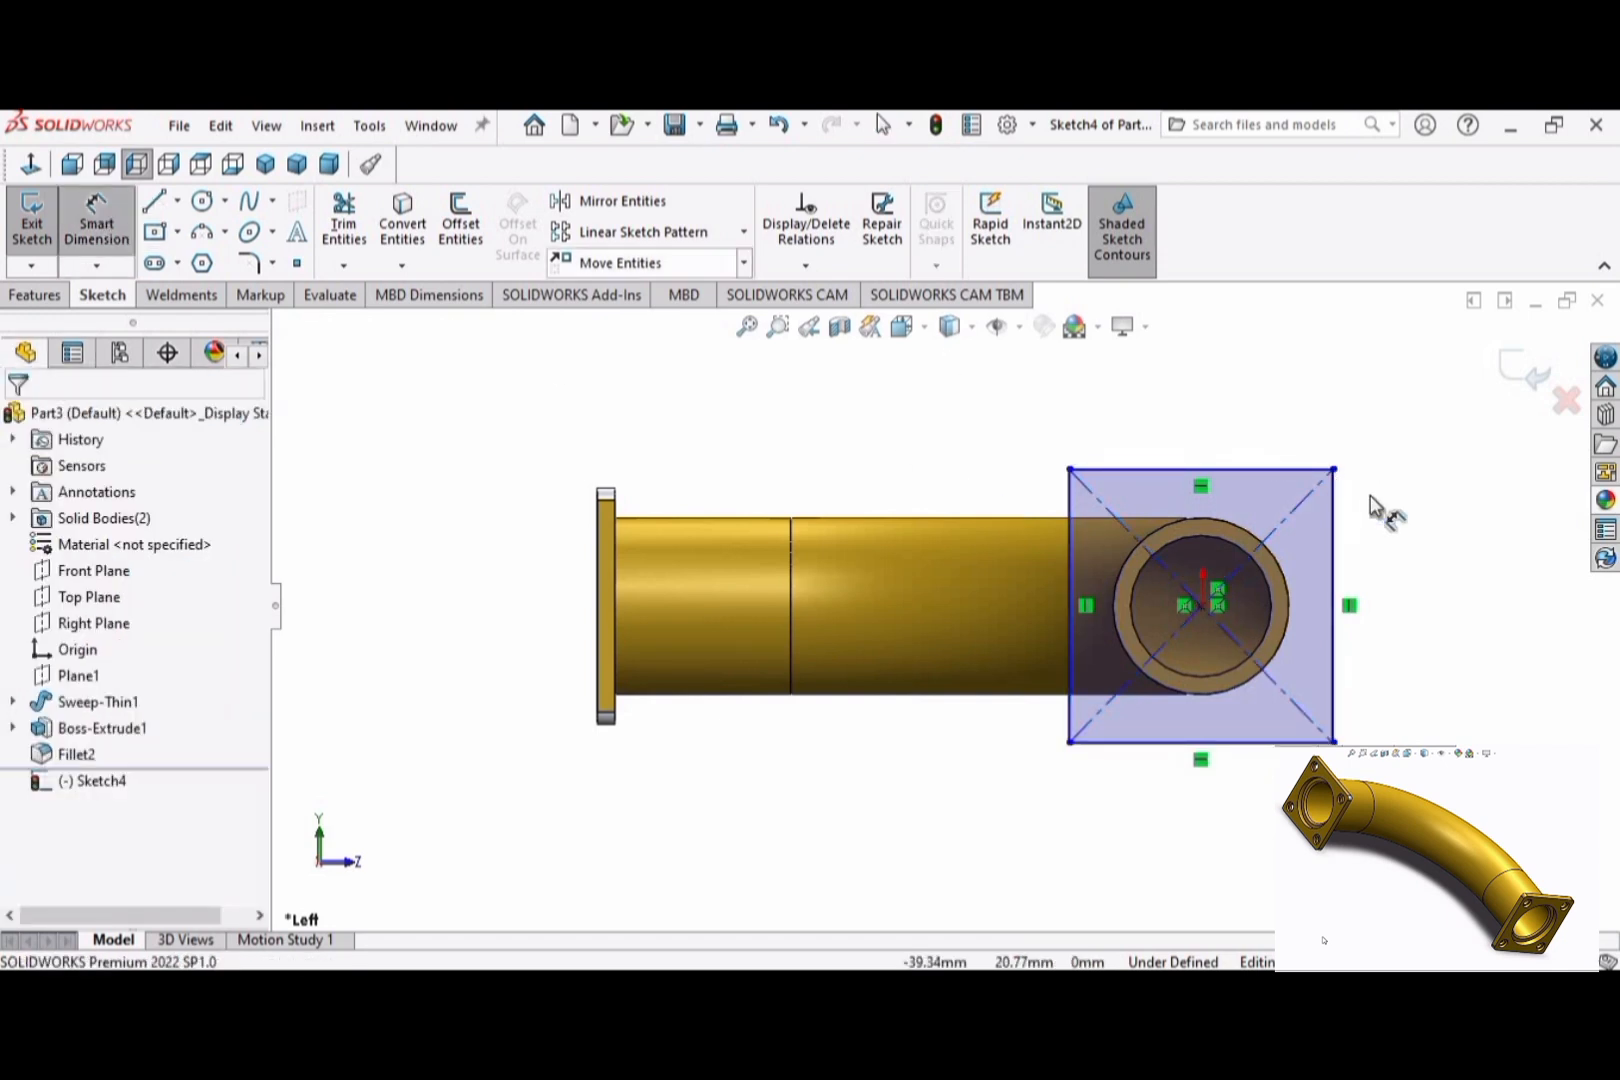
left_click(1276, 469)
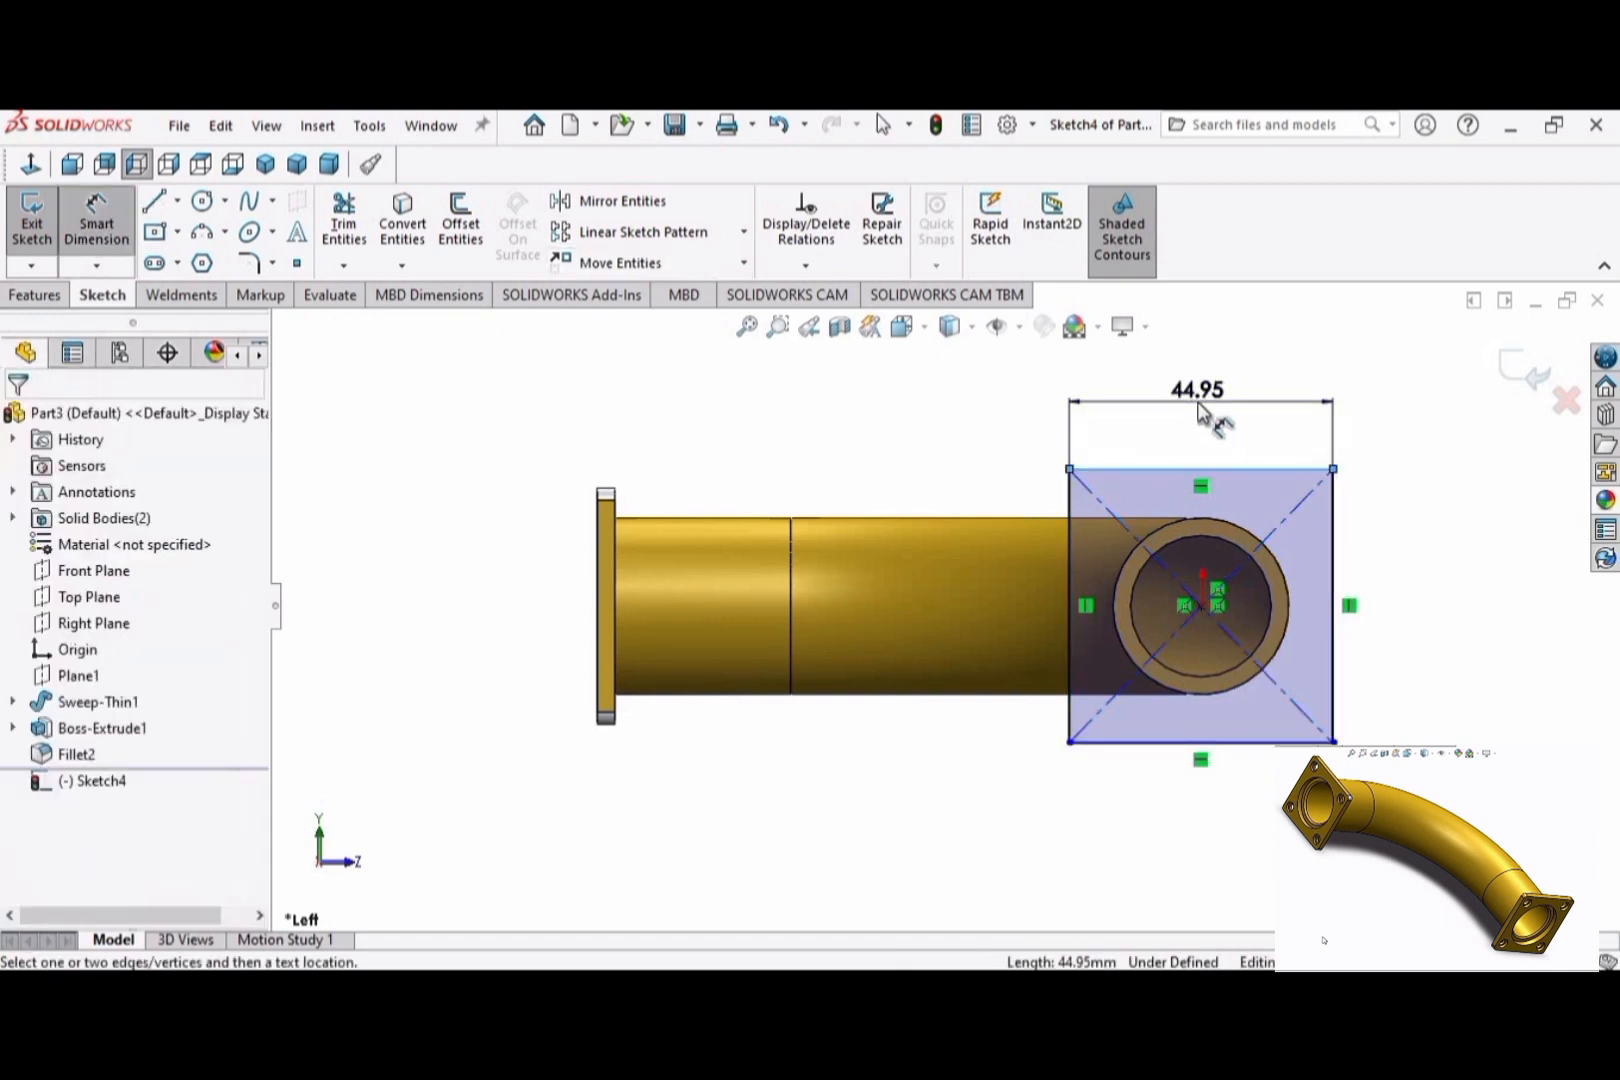
left_click(1207, 415)
type("40")
key("Return")
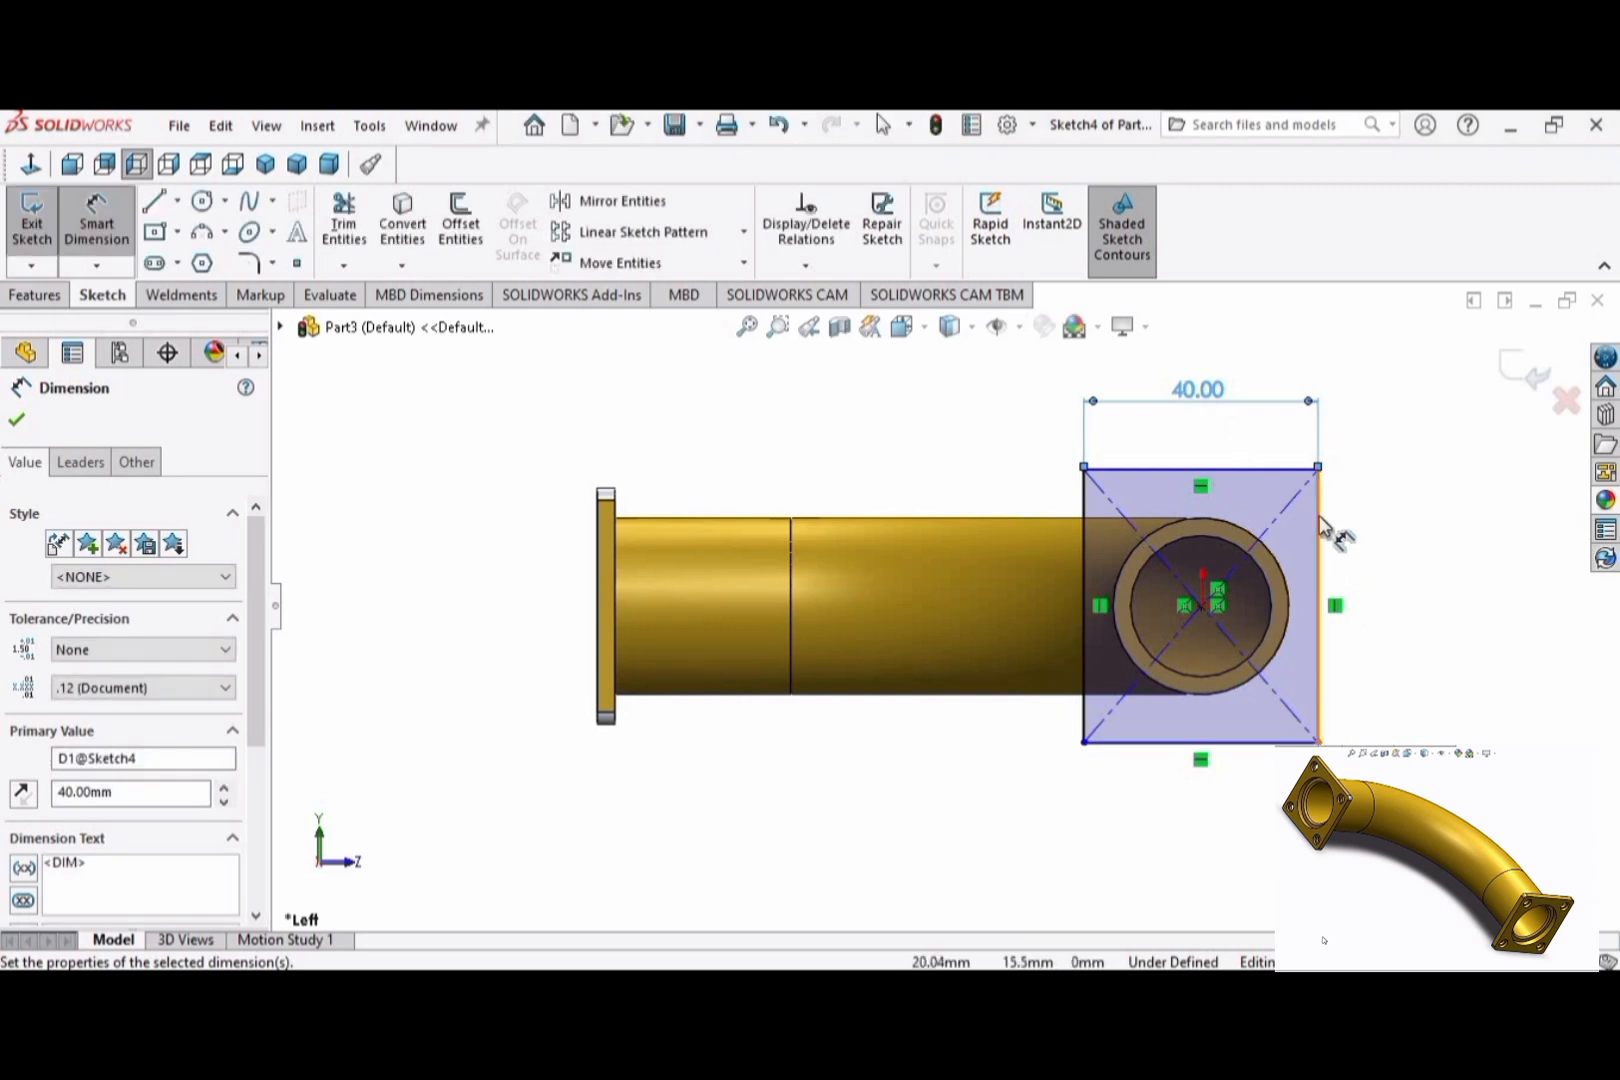
Step: Dimension the new rectangle's height to 40 mm
left_click(1320, 535)
left_click(1422, 612)
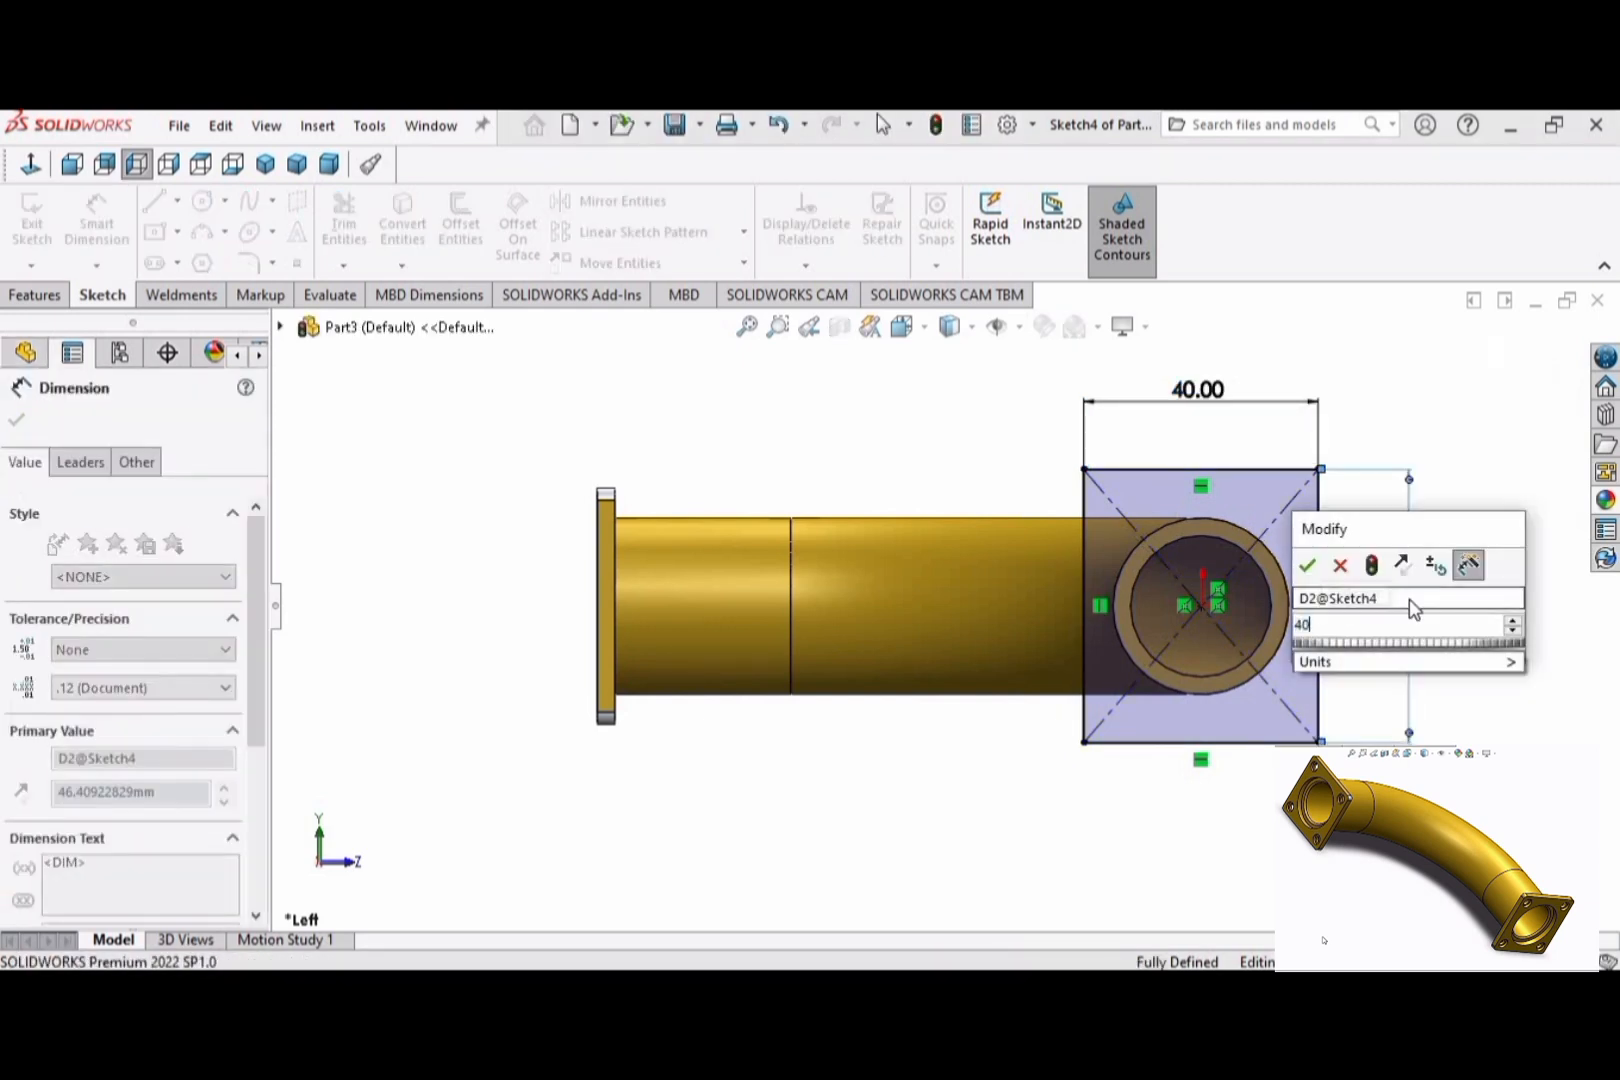
type("40")
key("Return")
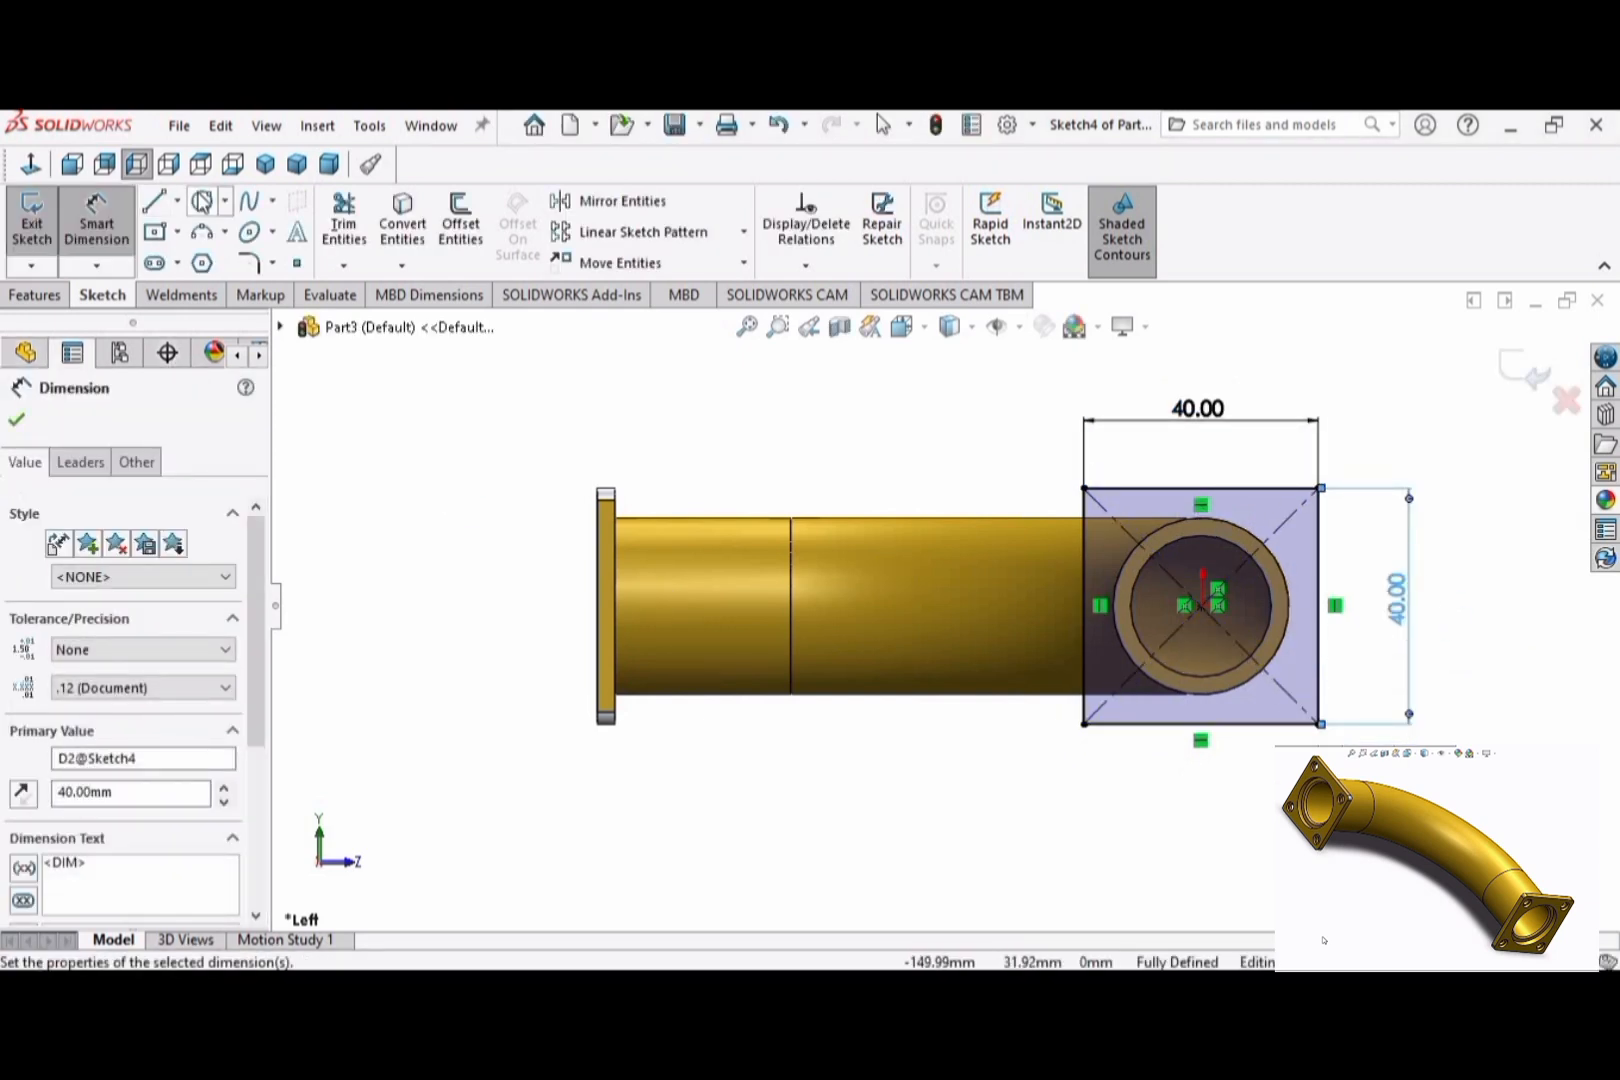
Step: Extrude only the sketch region between the square and the pipe's outer circle 3 mm, merging it with the pipe
left_click(35, 294)
left_click(41, 220)
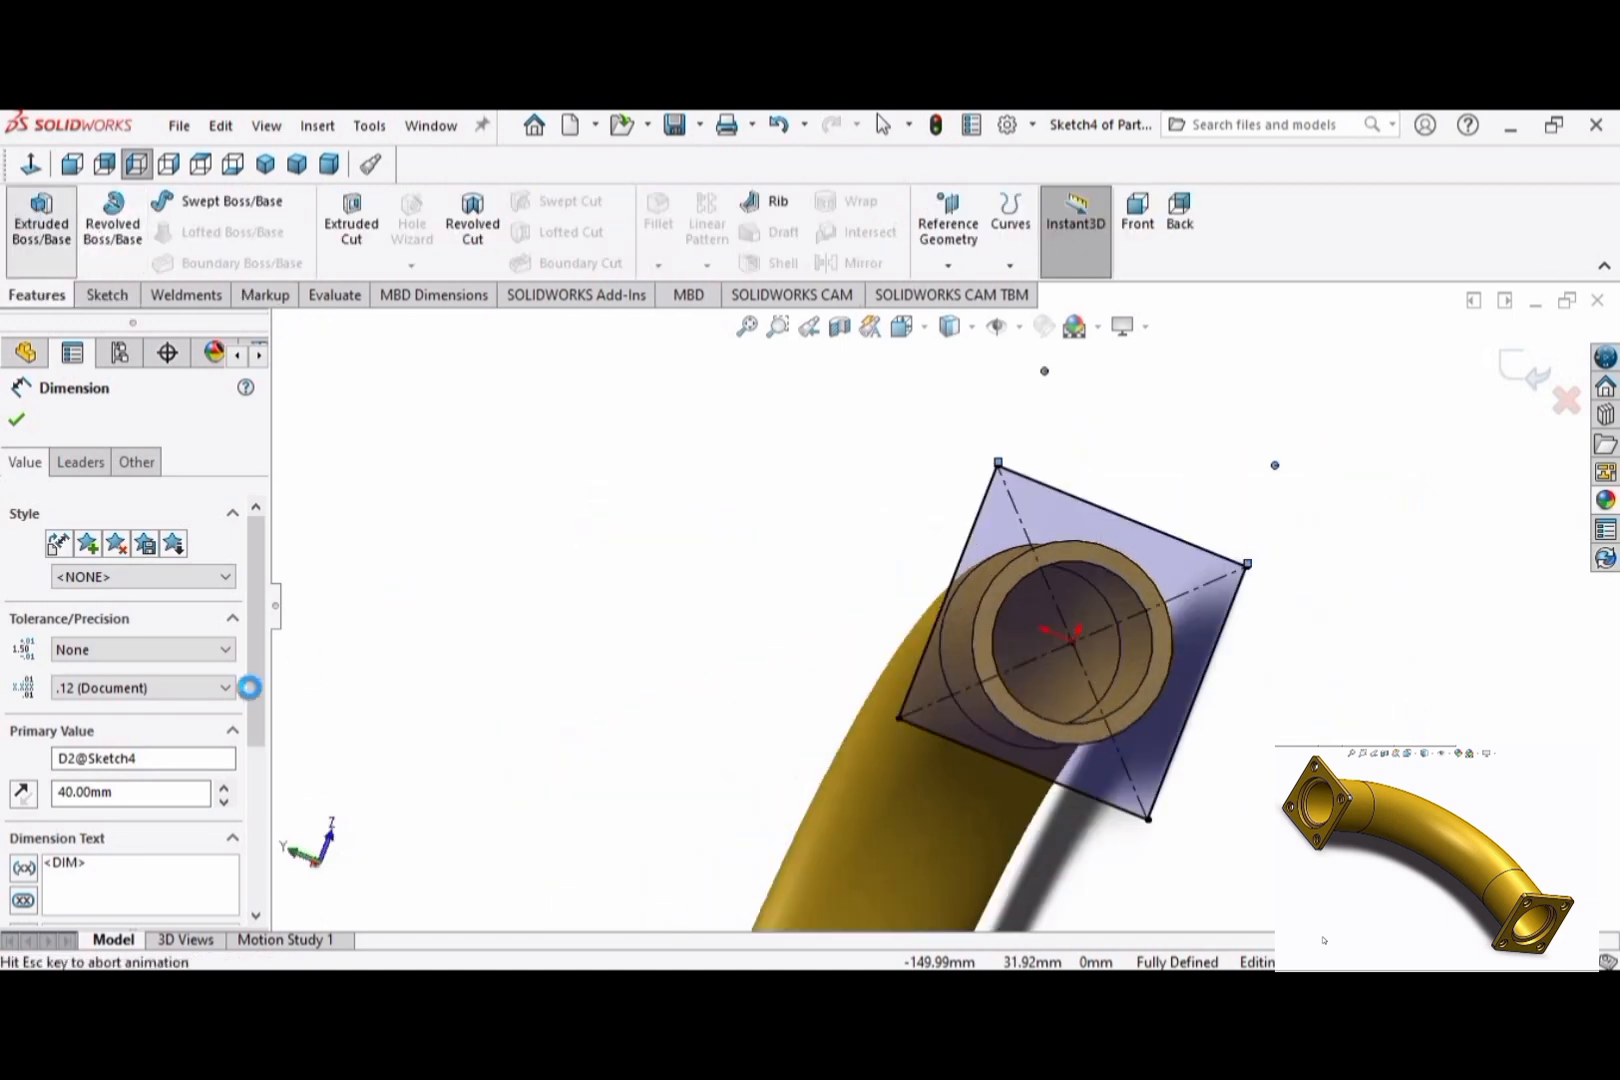
scroll(259, 675, "down", 2)
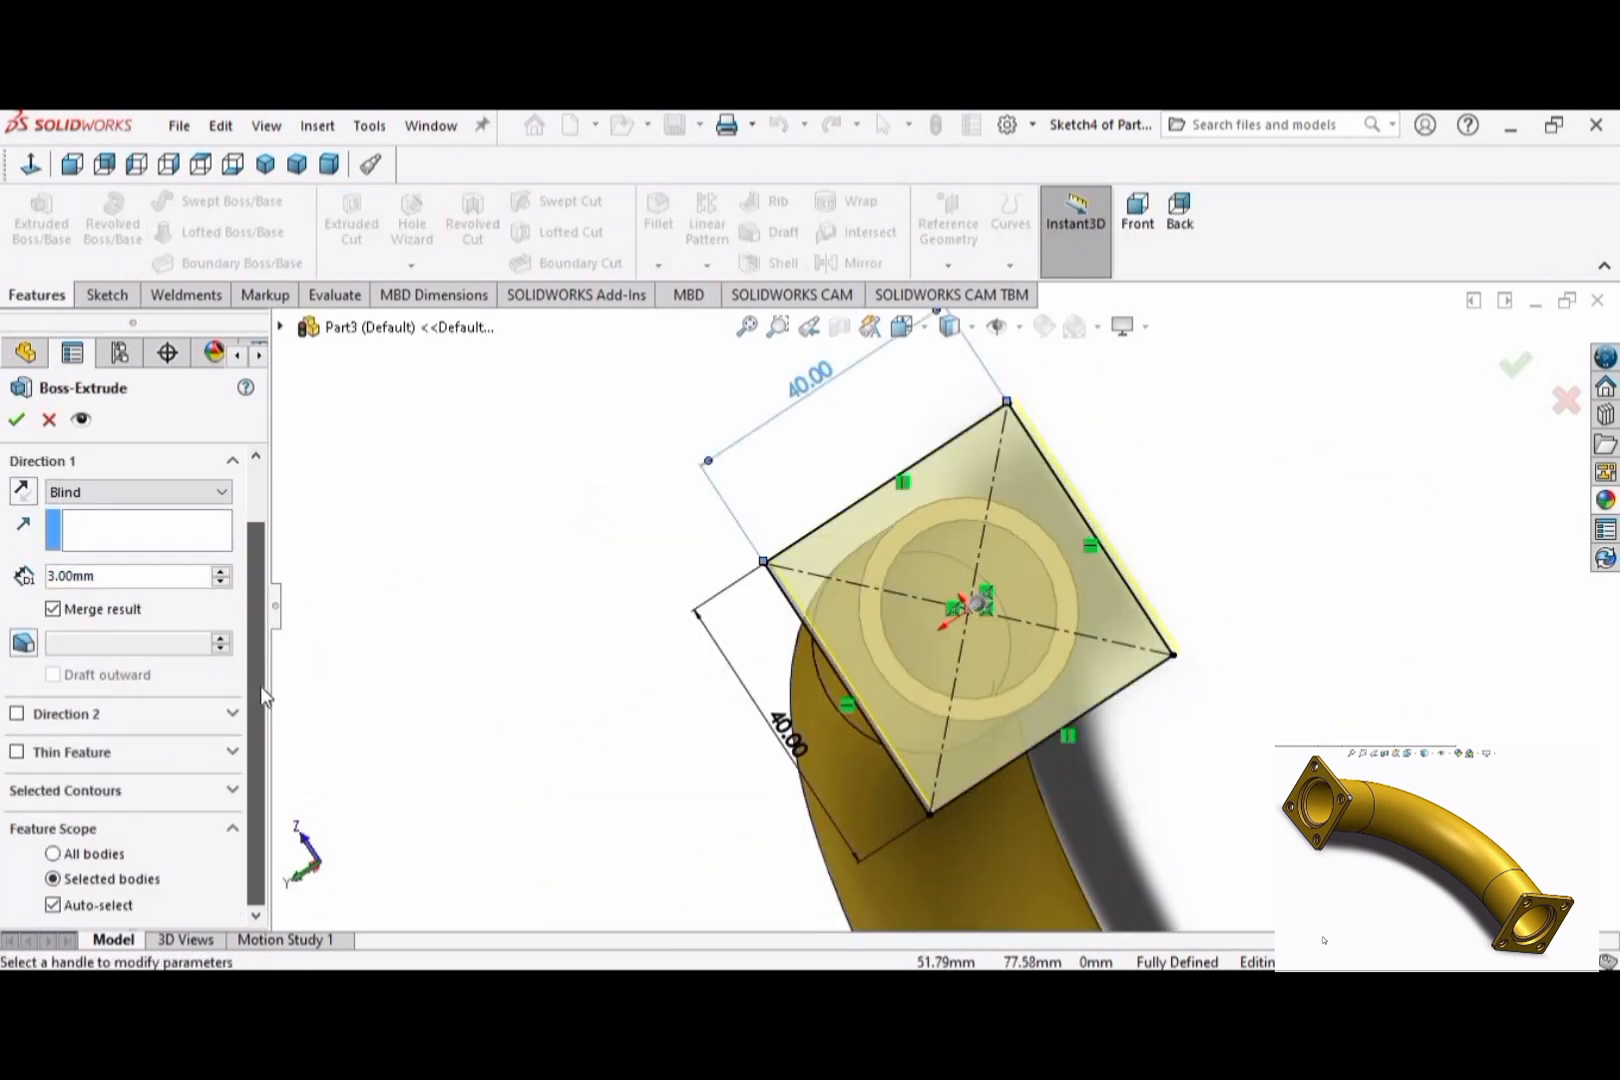
left_click(232, 791)
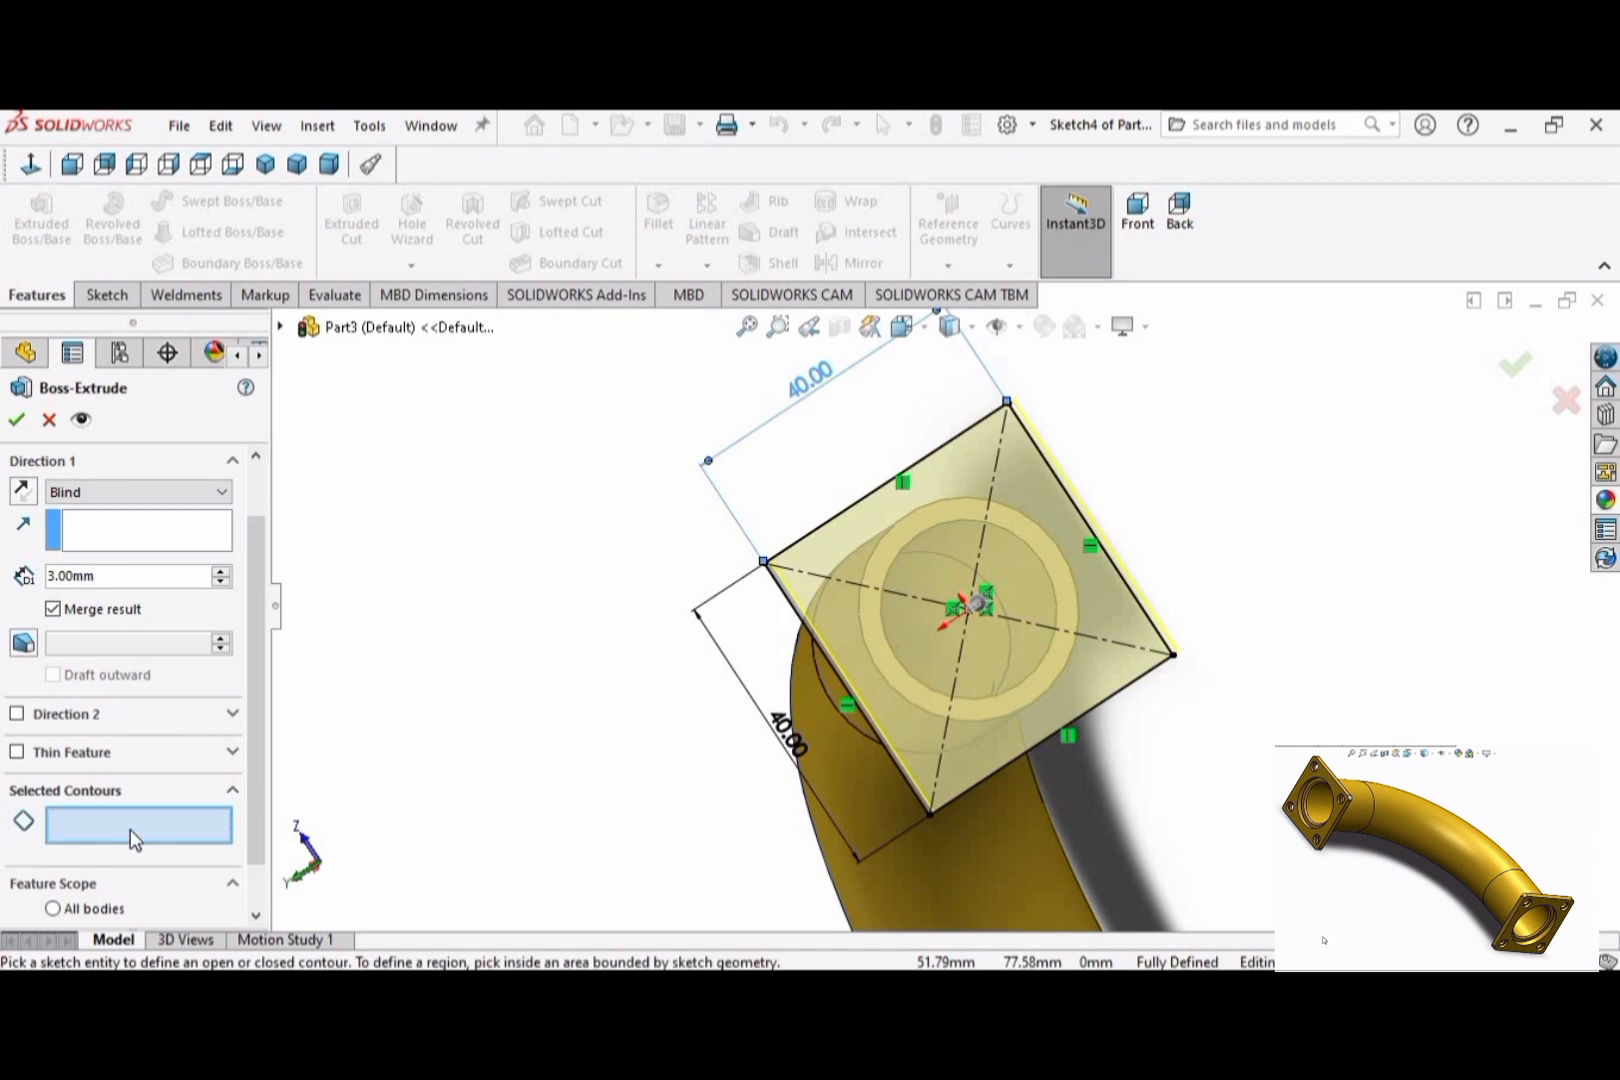
left_click(835, 545)
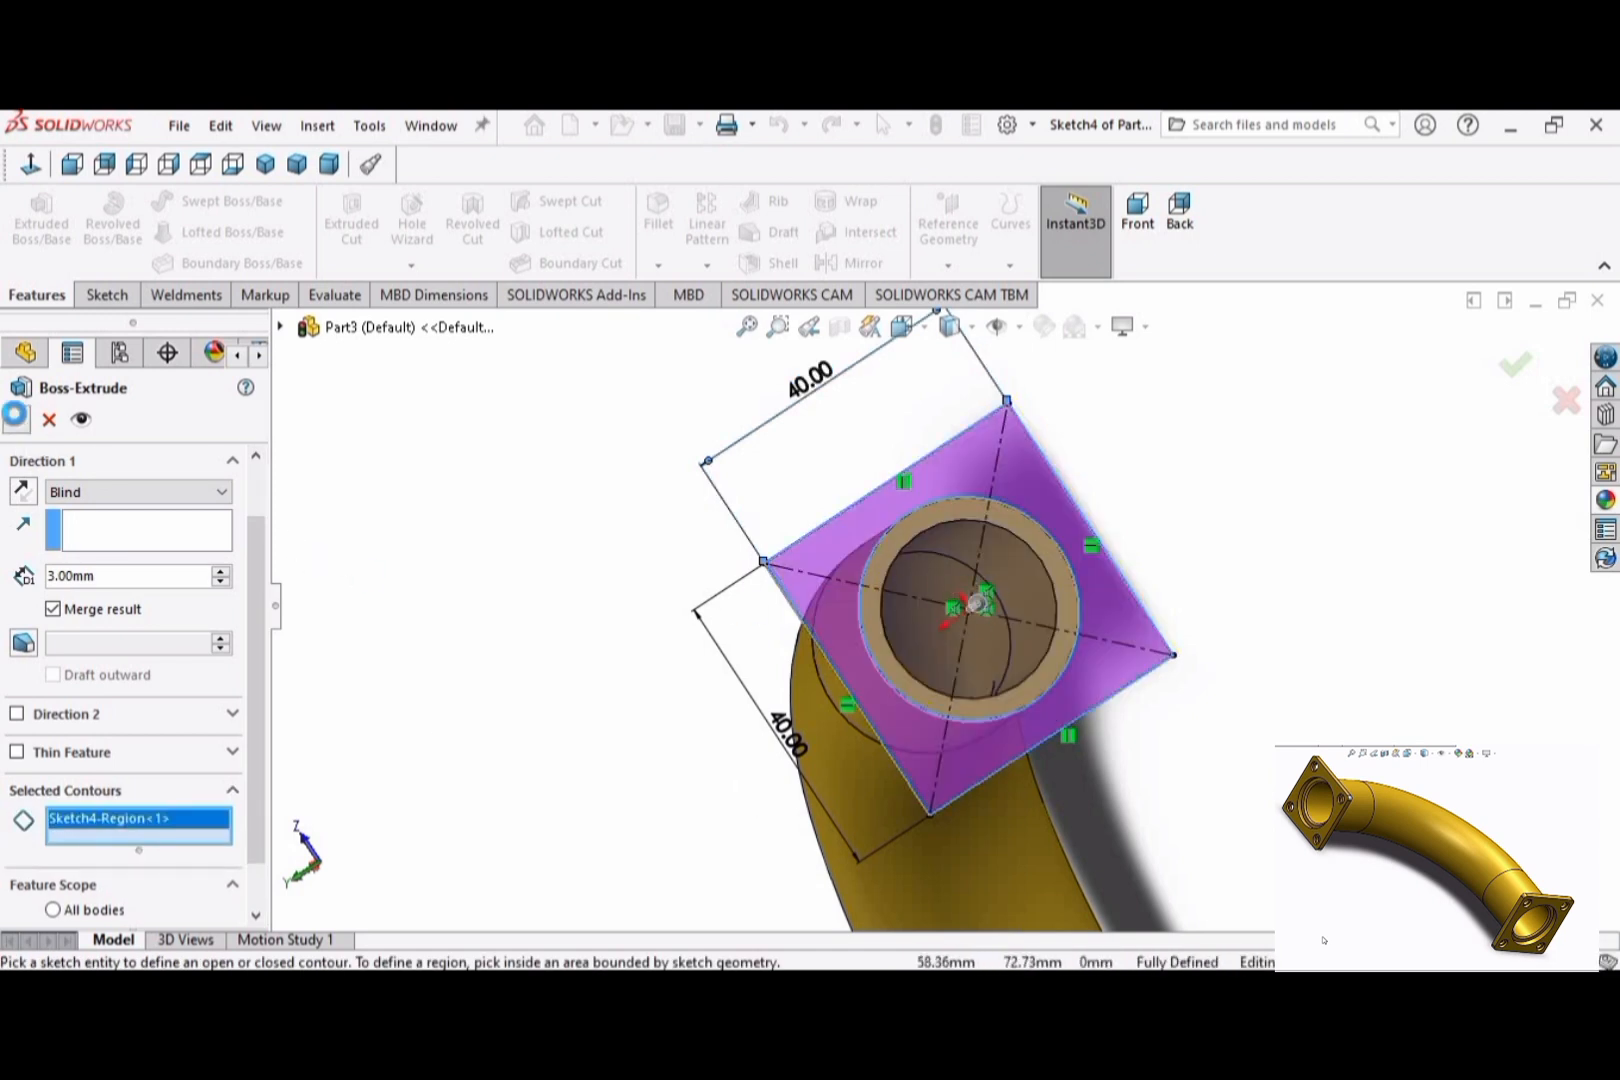
key("Return")
right_click(610, 472)
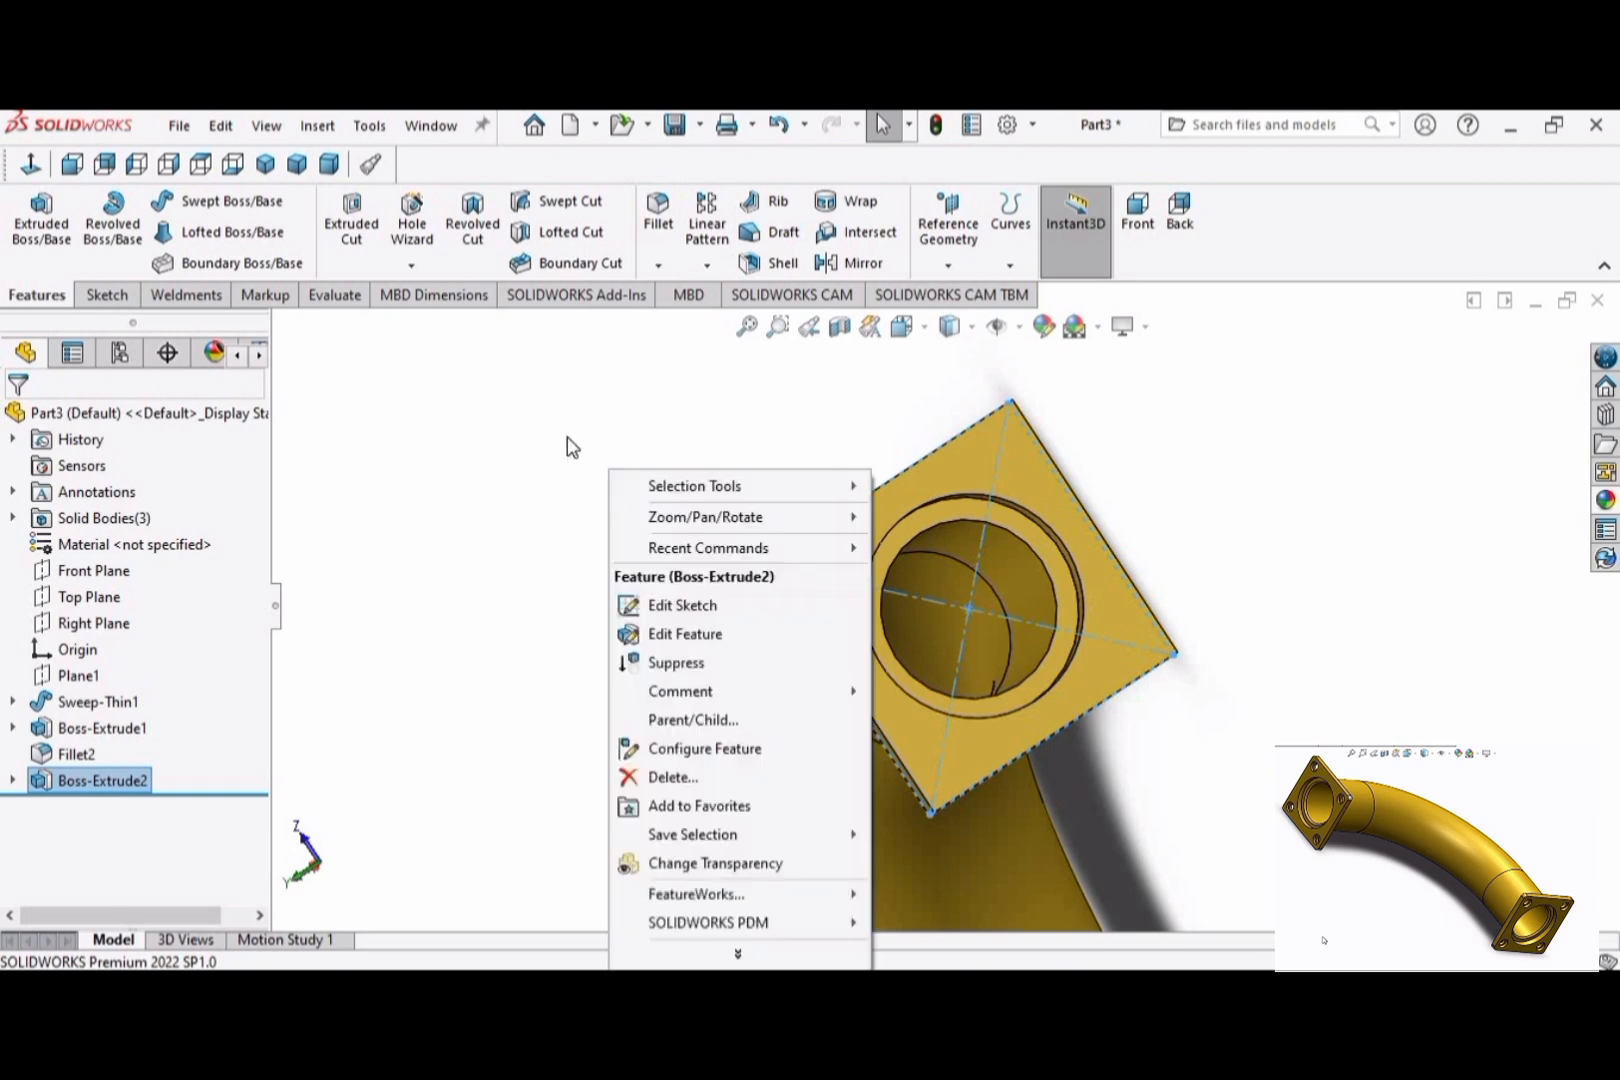
Step: Fillet the four corner edges of the new square flange with a 2 mm radius
left_click(268, 166)
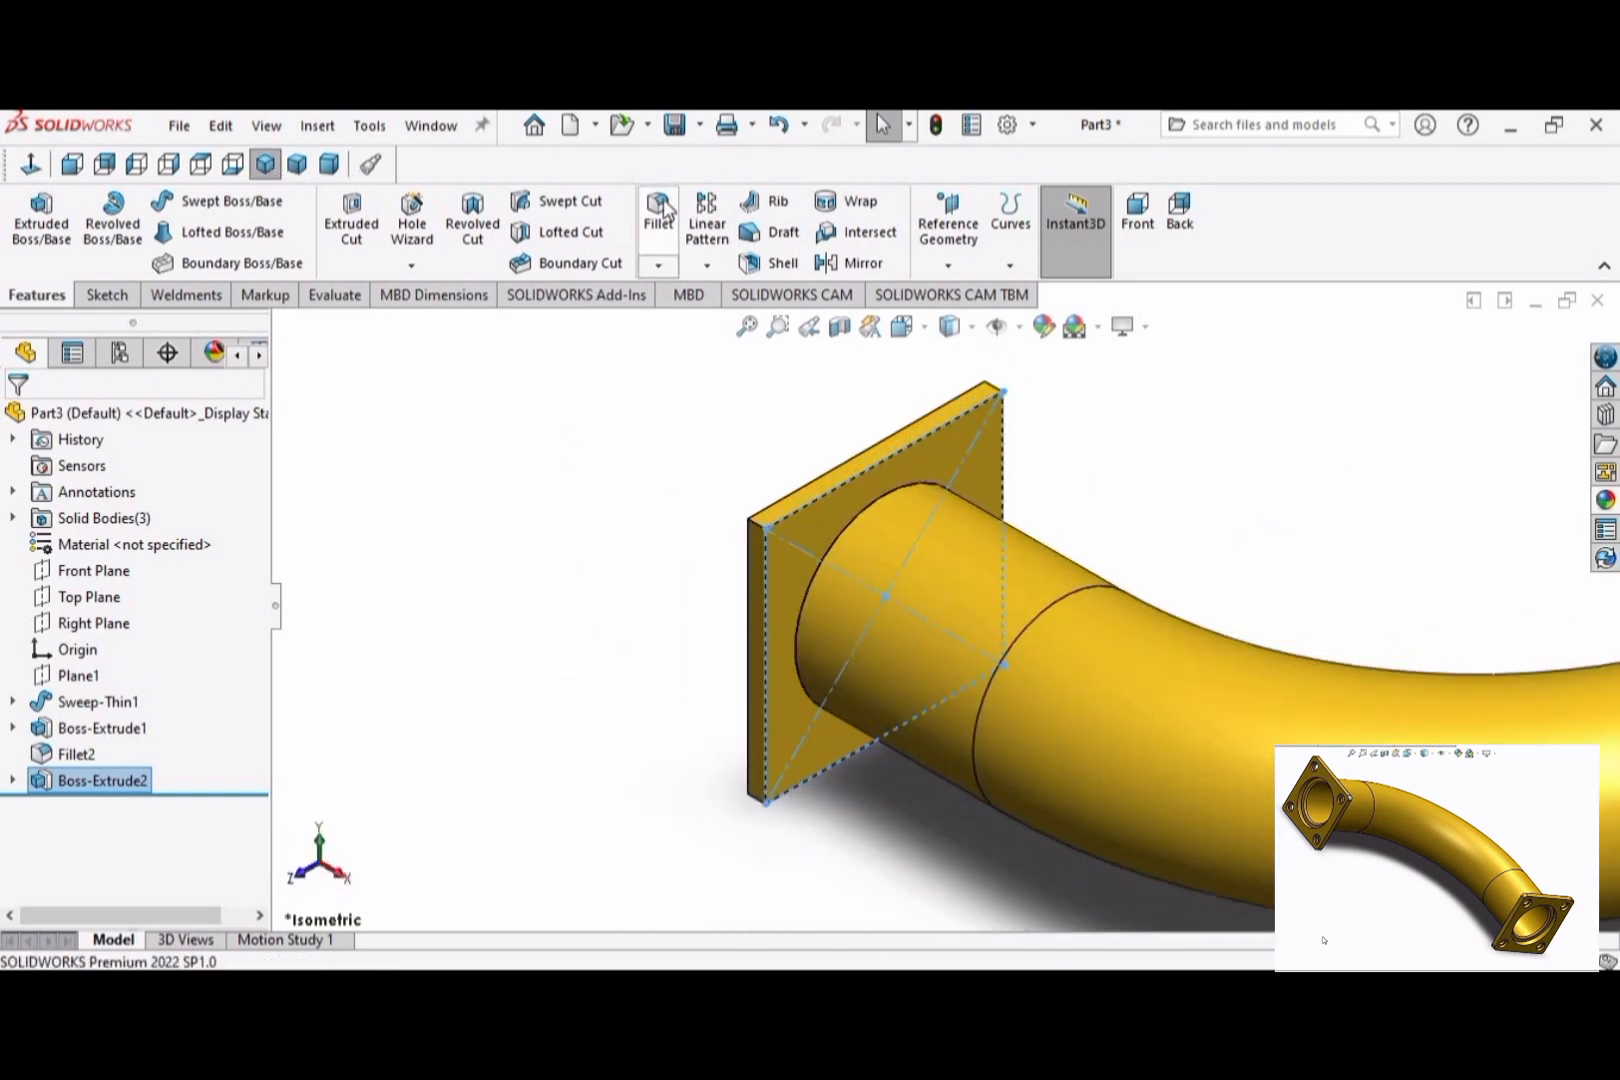
left_click(758, 521)
left_click(829, 453)
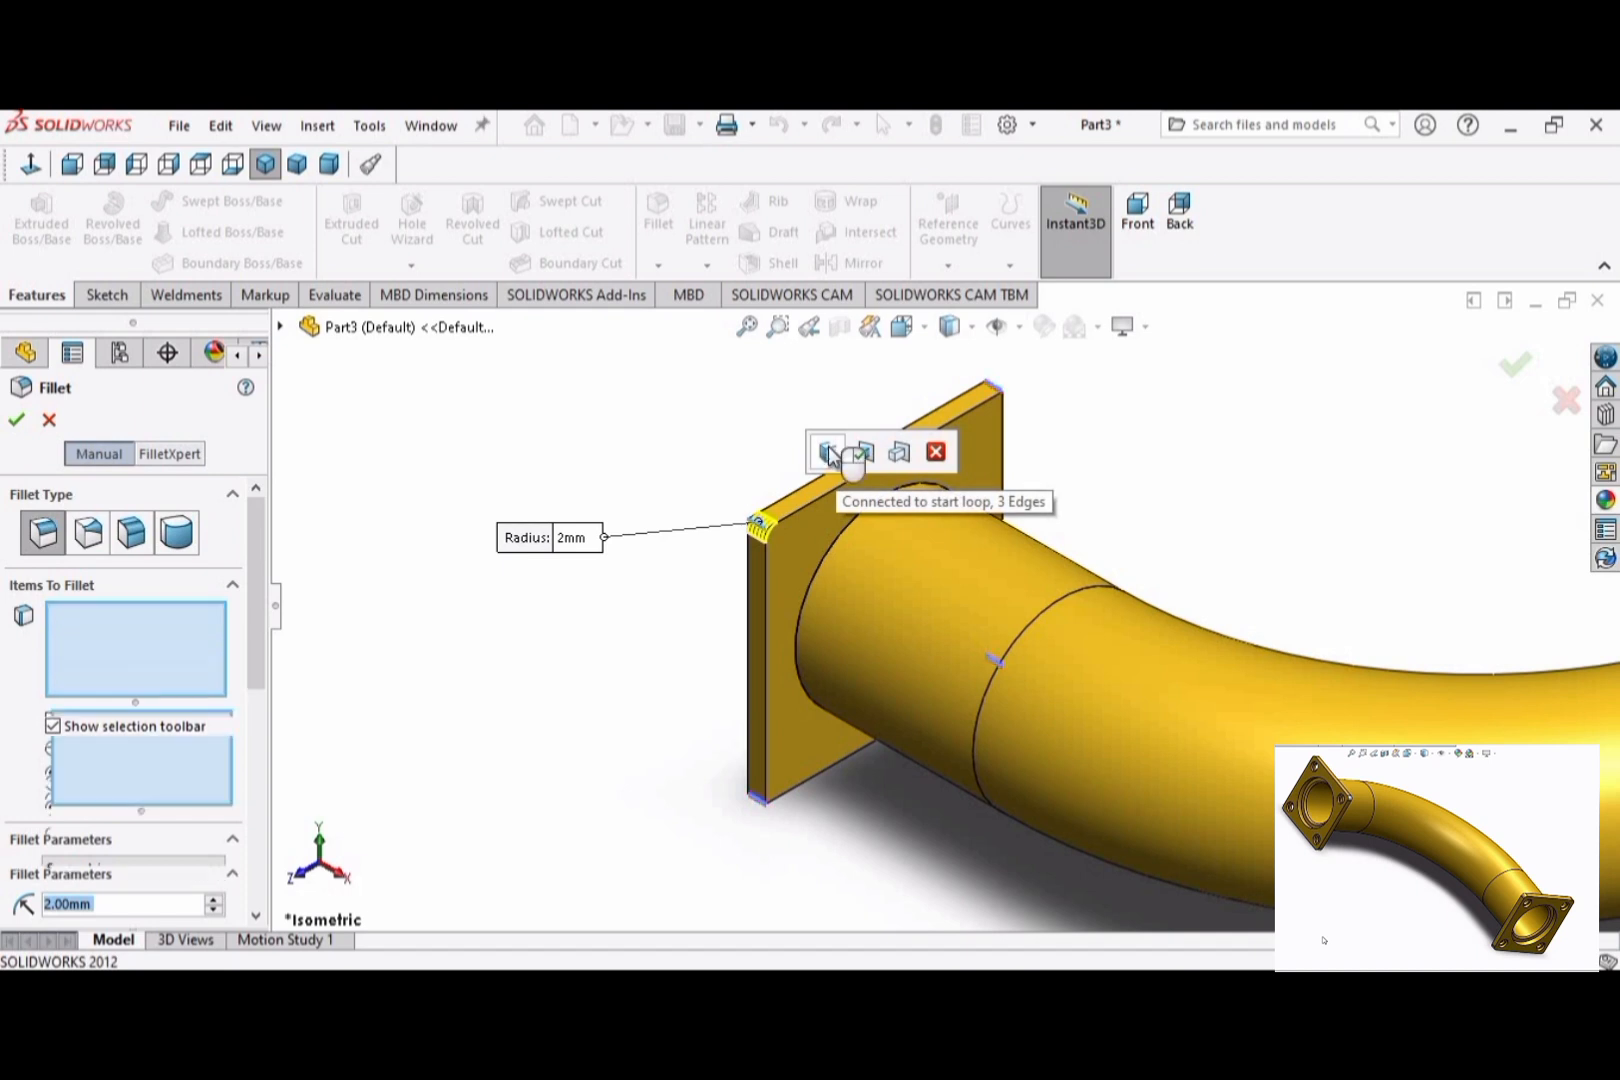
left_click(18, 422)
right_click(597, 614)
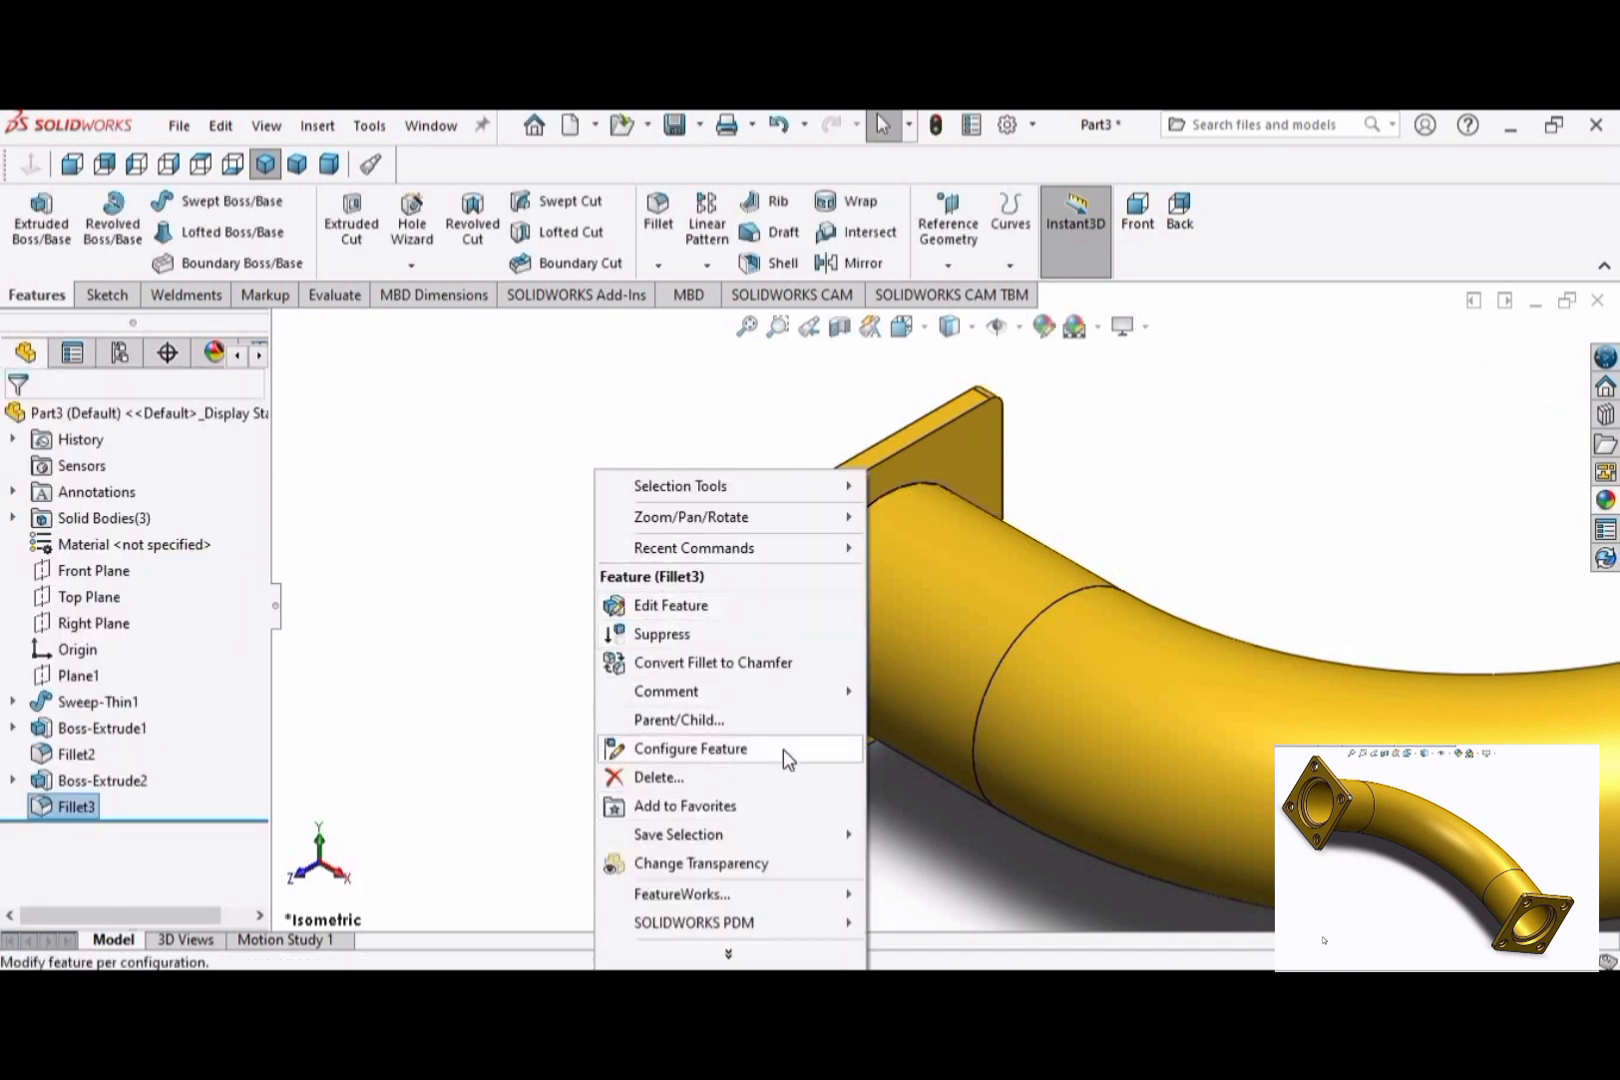
Step: Fillet the pipe's inner bore edge at the new flange with a 1 mm radius
mouse_move(852, 524)
left_click(922, 631)
left_click_drag(922, 631, 644, 506)
left_click(658, 213)
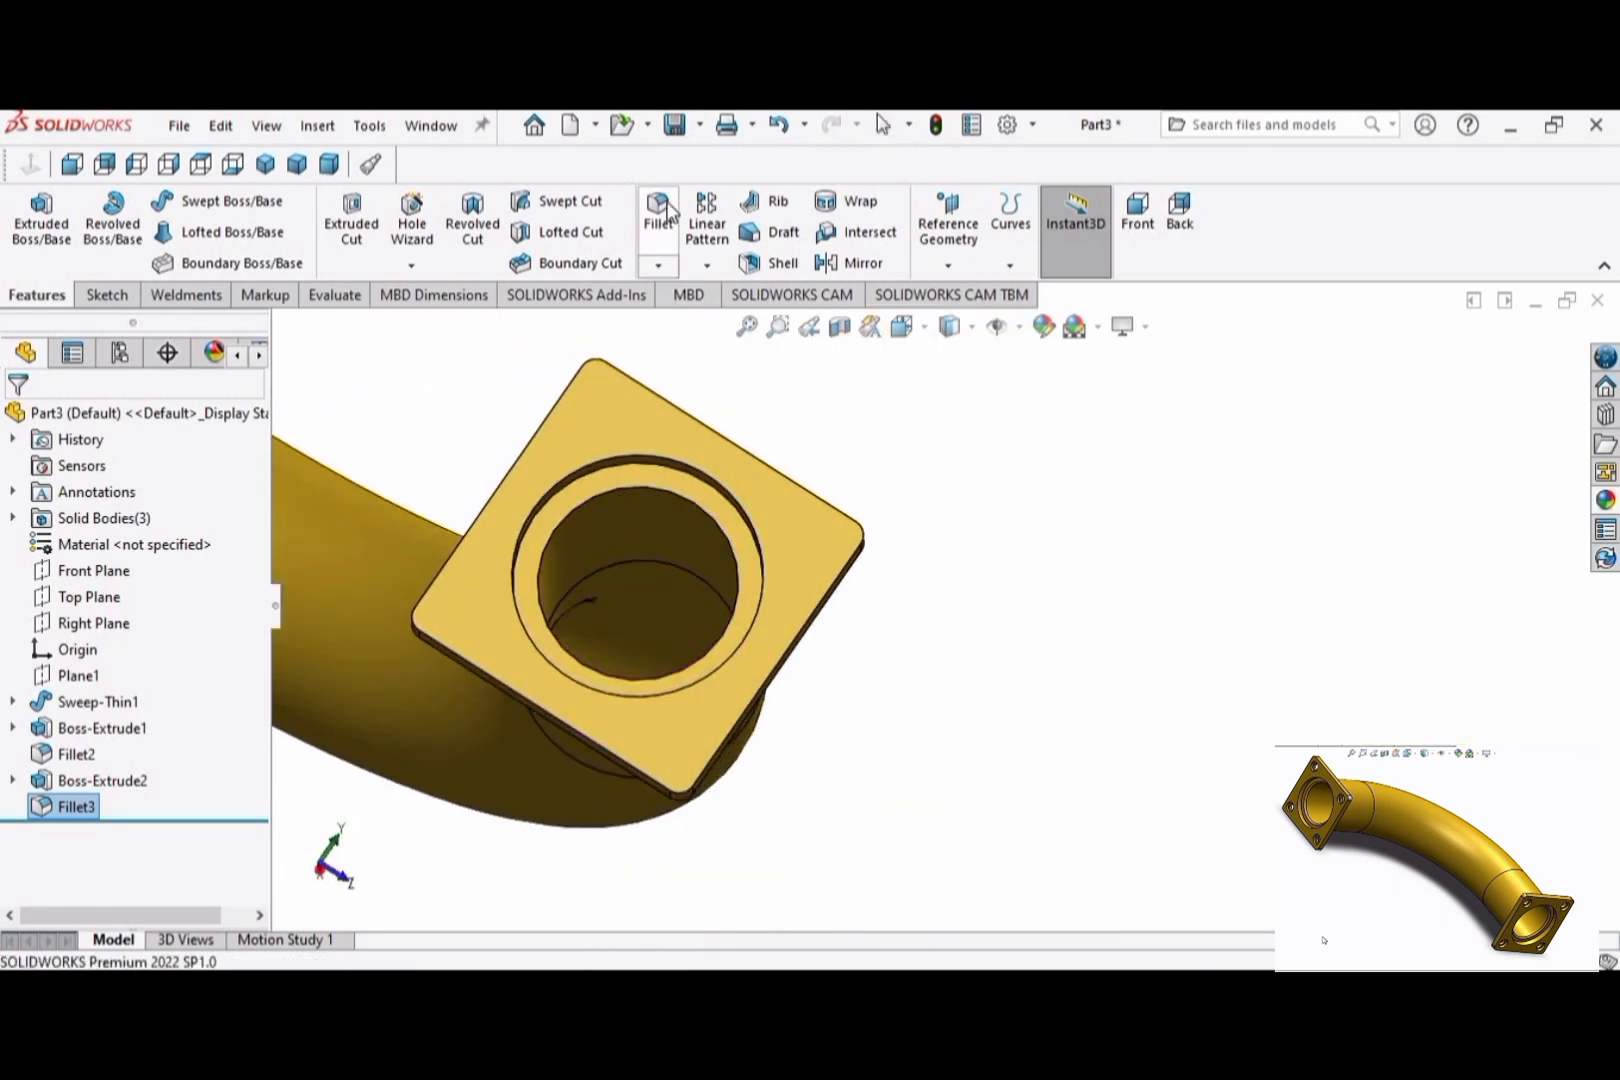
left_click(676, 495)
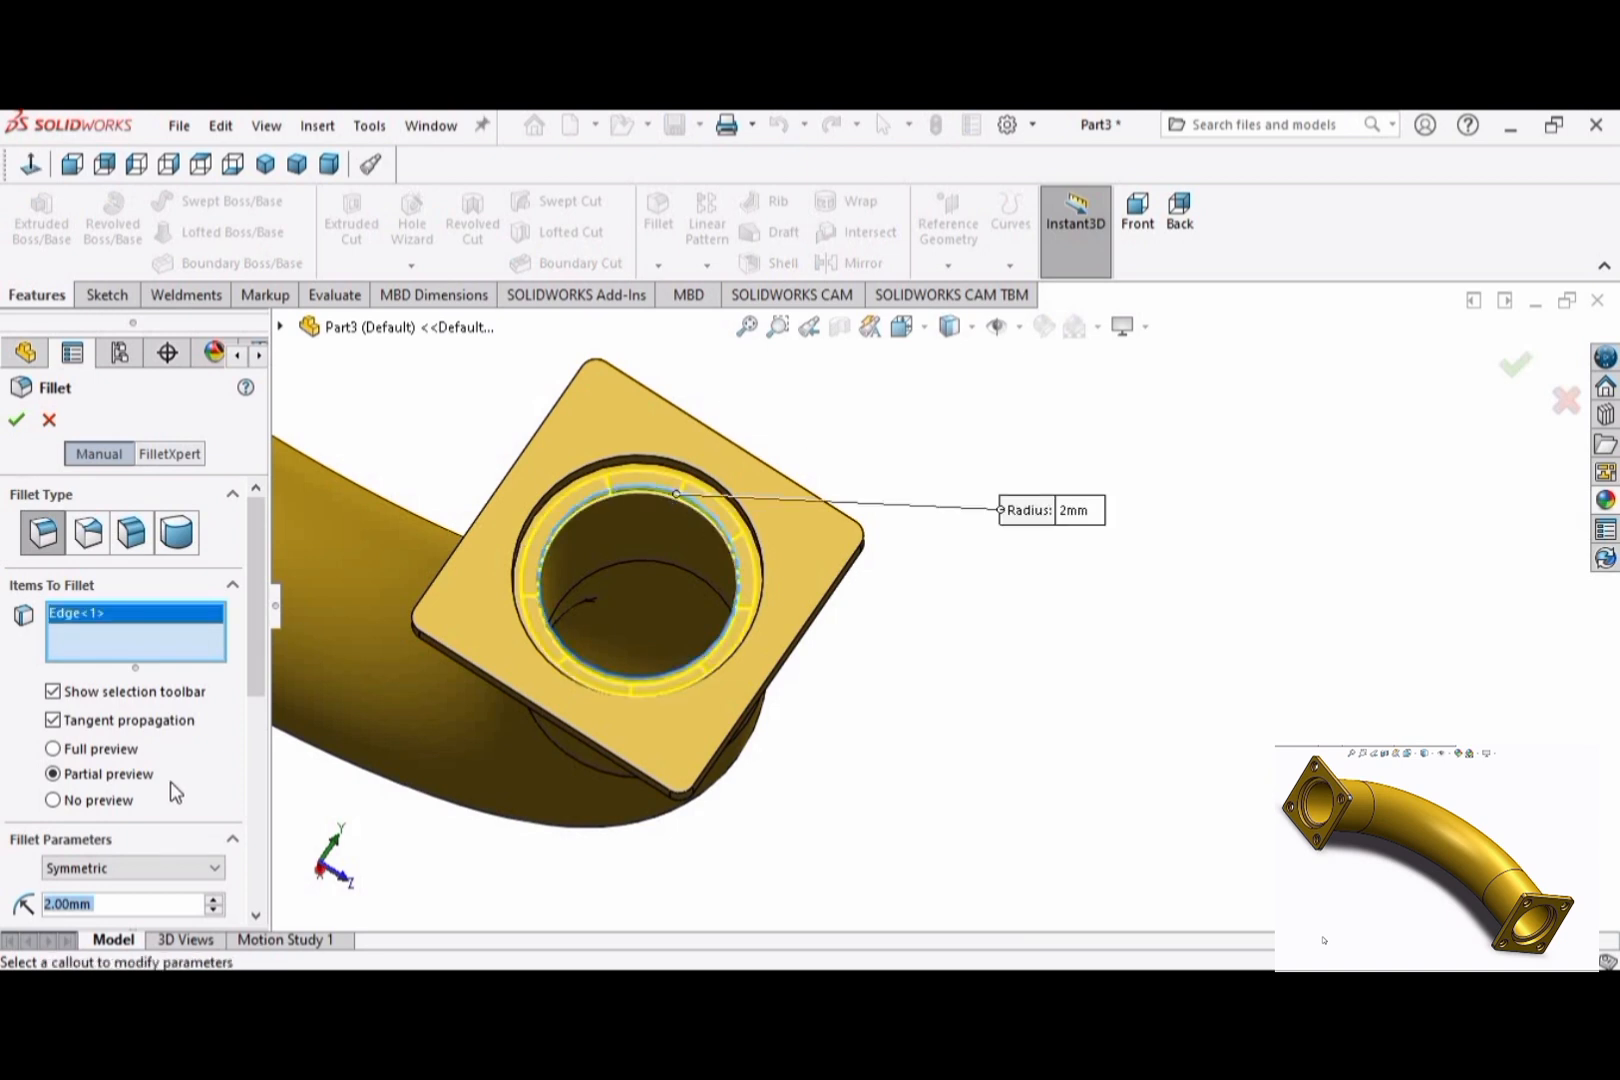
type("1")
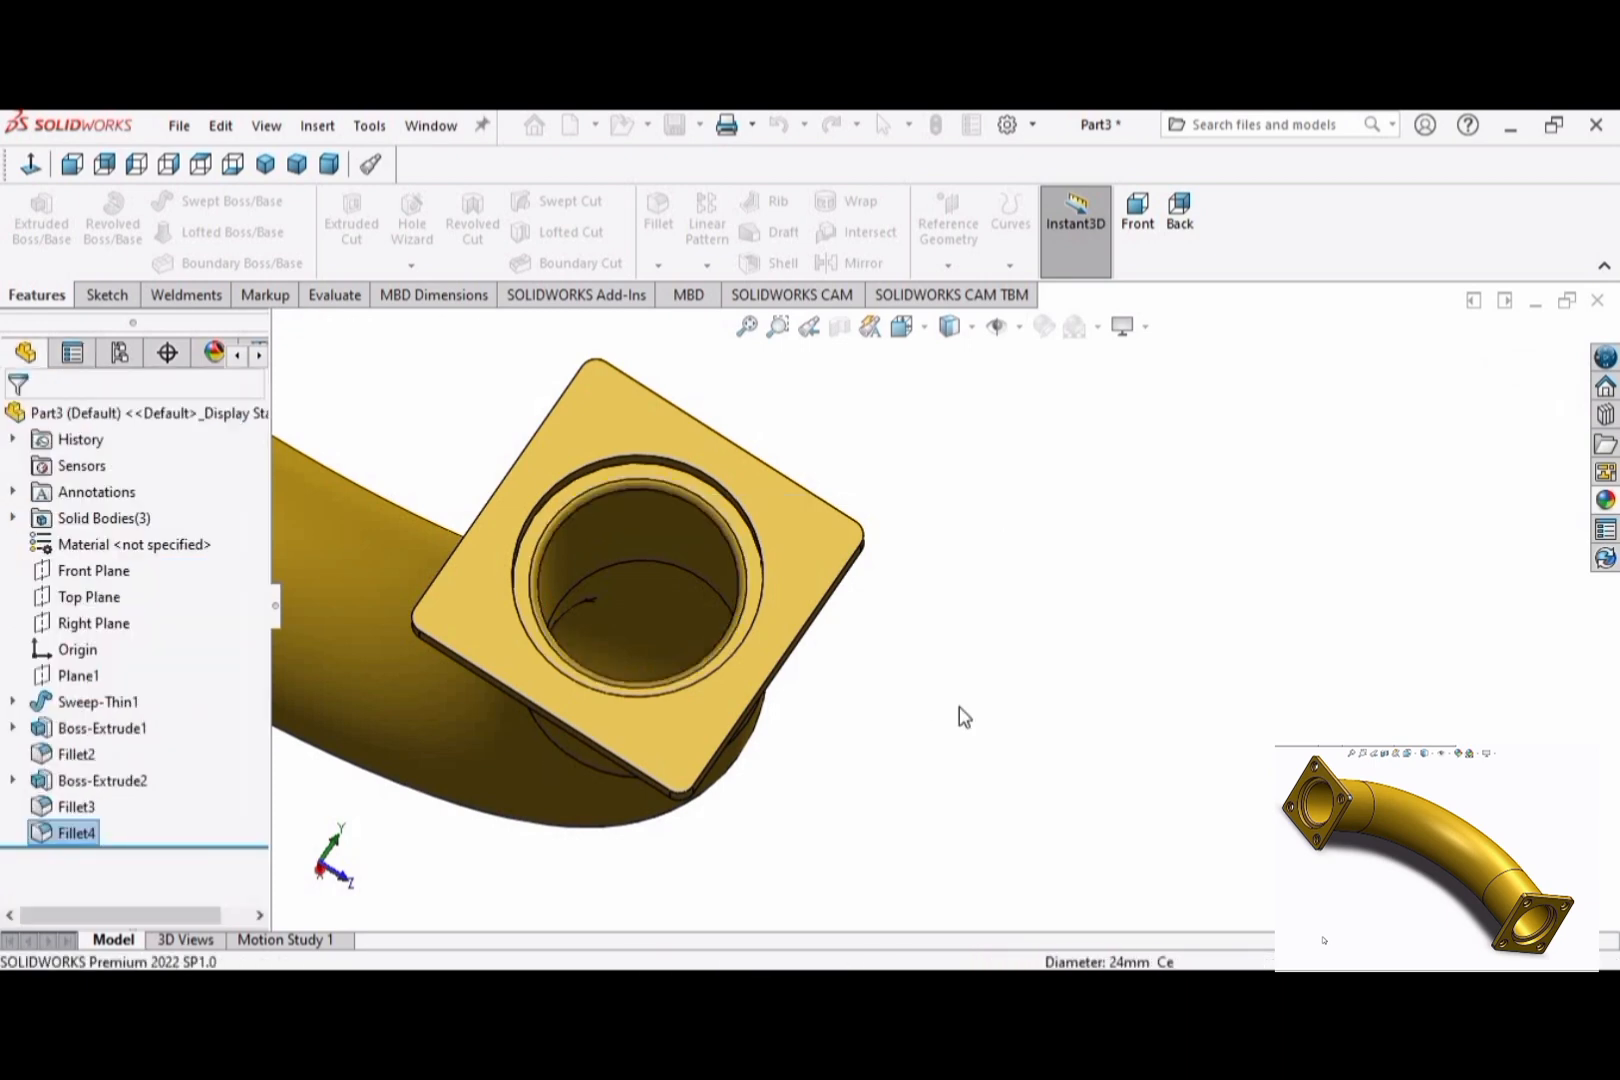
Step: Fillet the inner bore edge at the opposite end of the pipe with a 1 mm radius
middle_click_drag(992, 677, 995, 576)
scroll(995, 576, "down", 2)
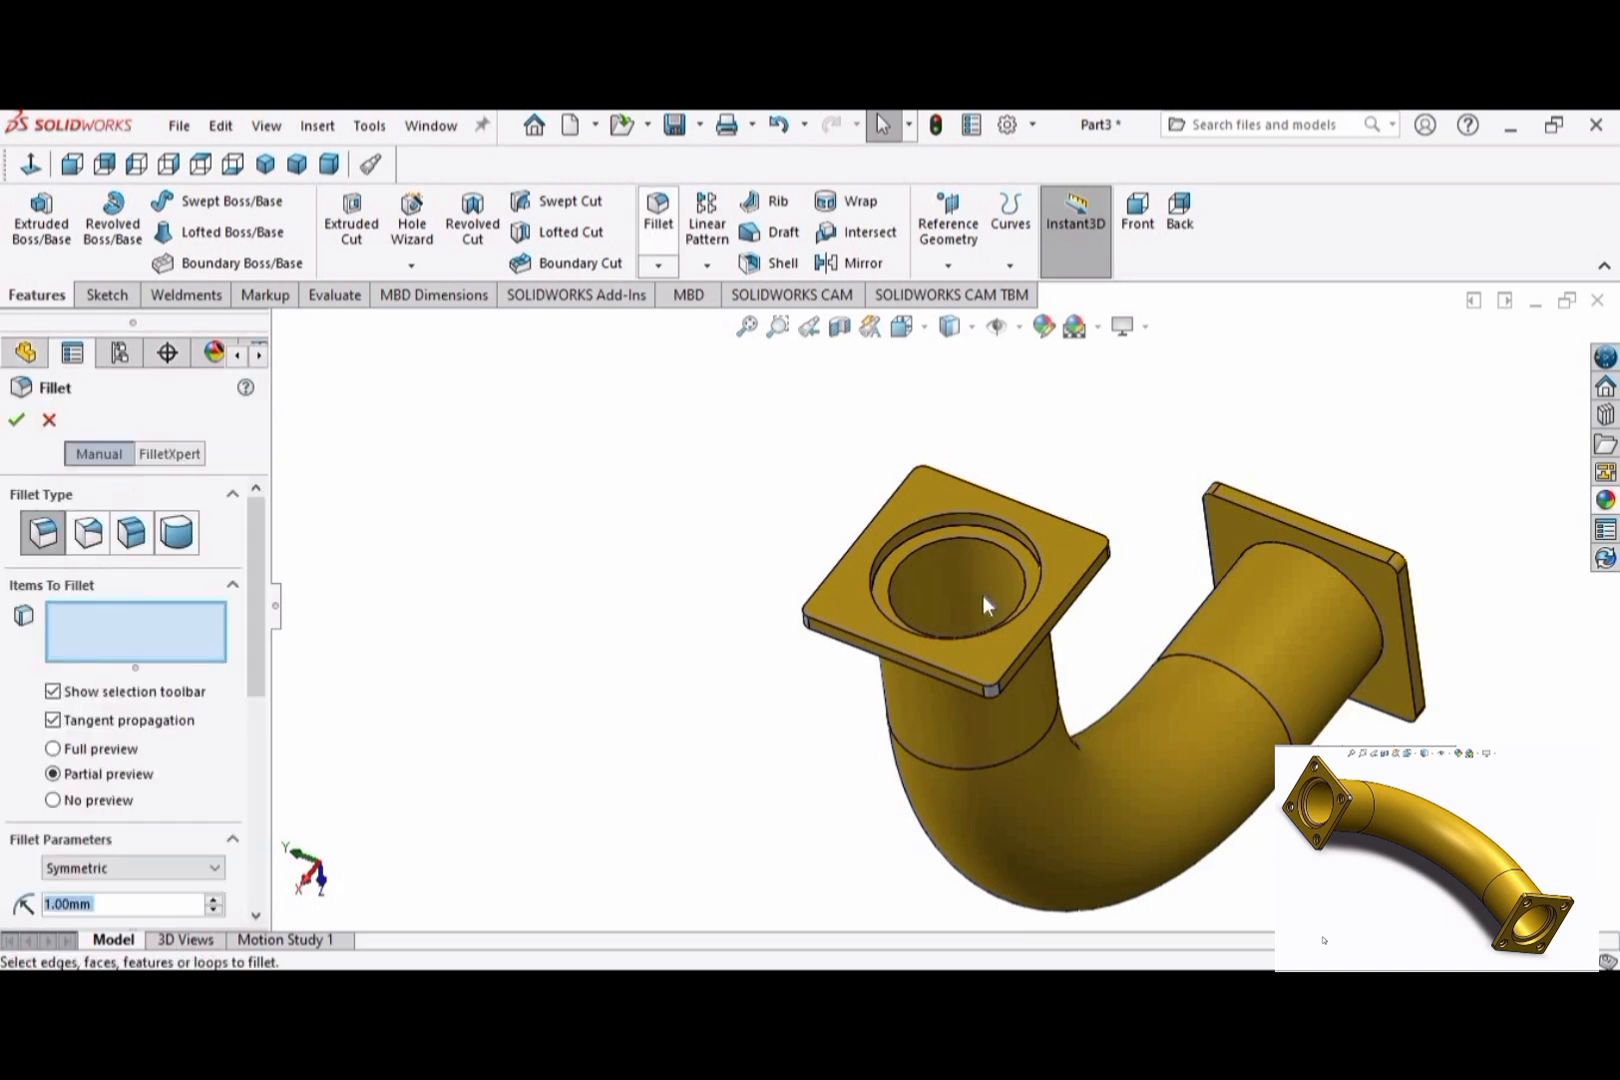
scroll(982, 595, "down", 3)
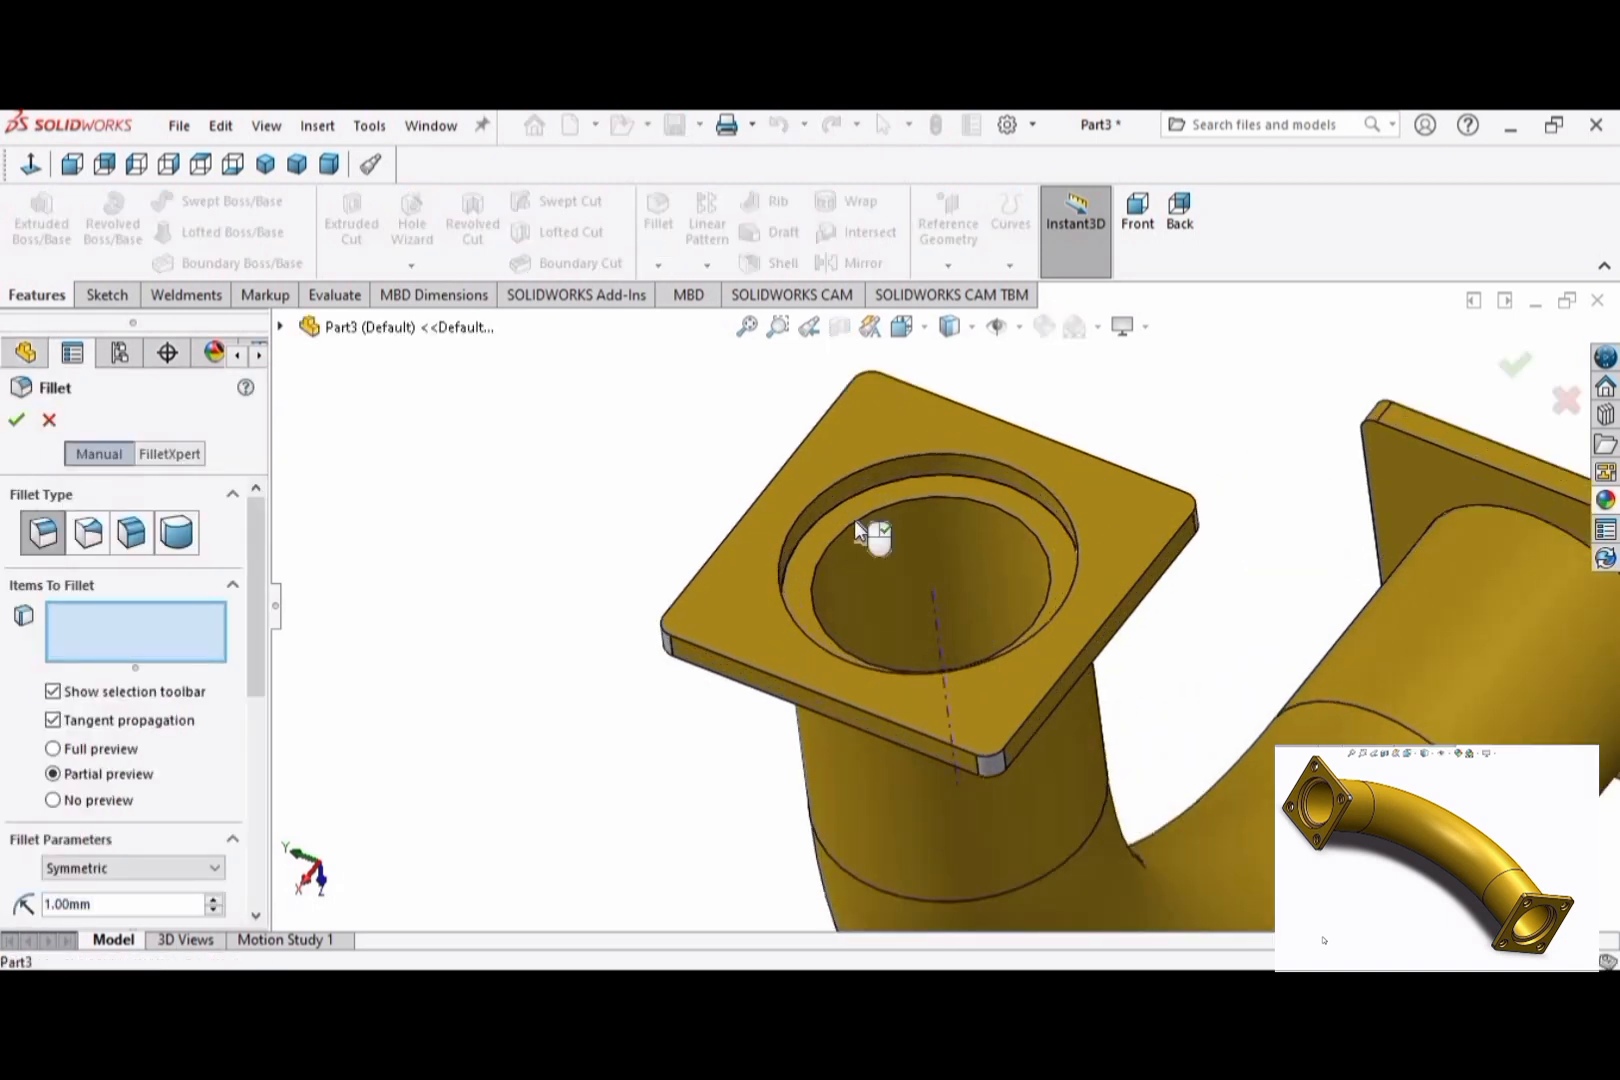
left_click(854, 520)
left_click(14, 423)
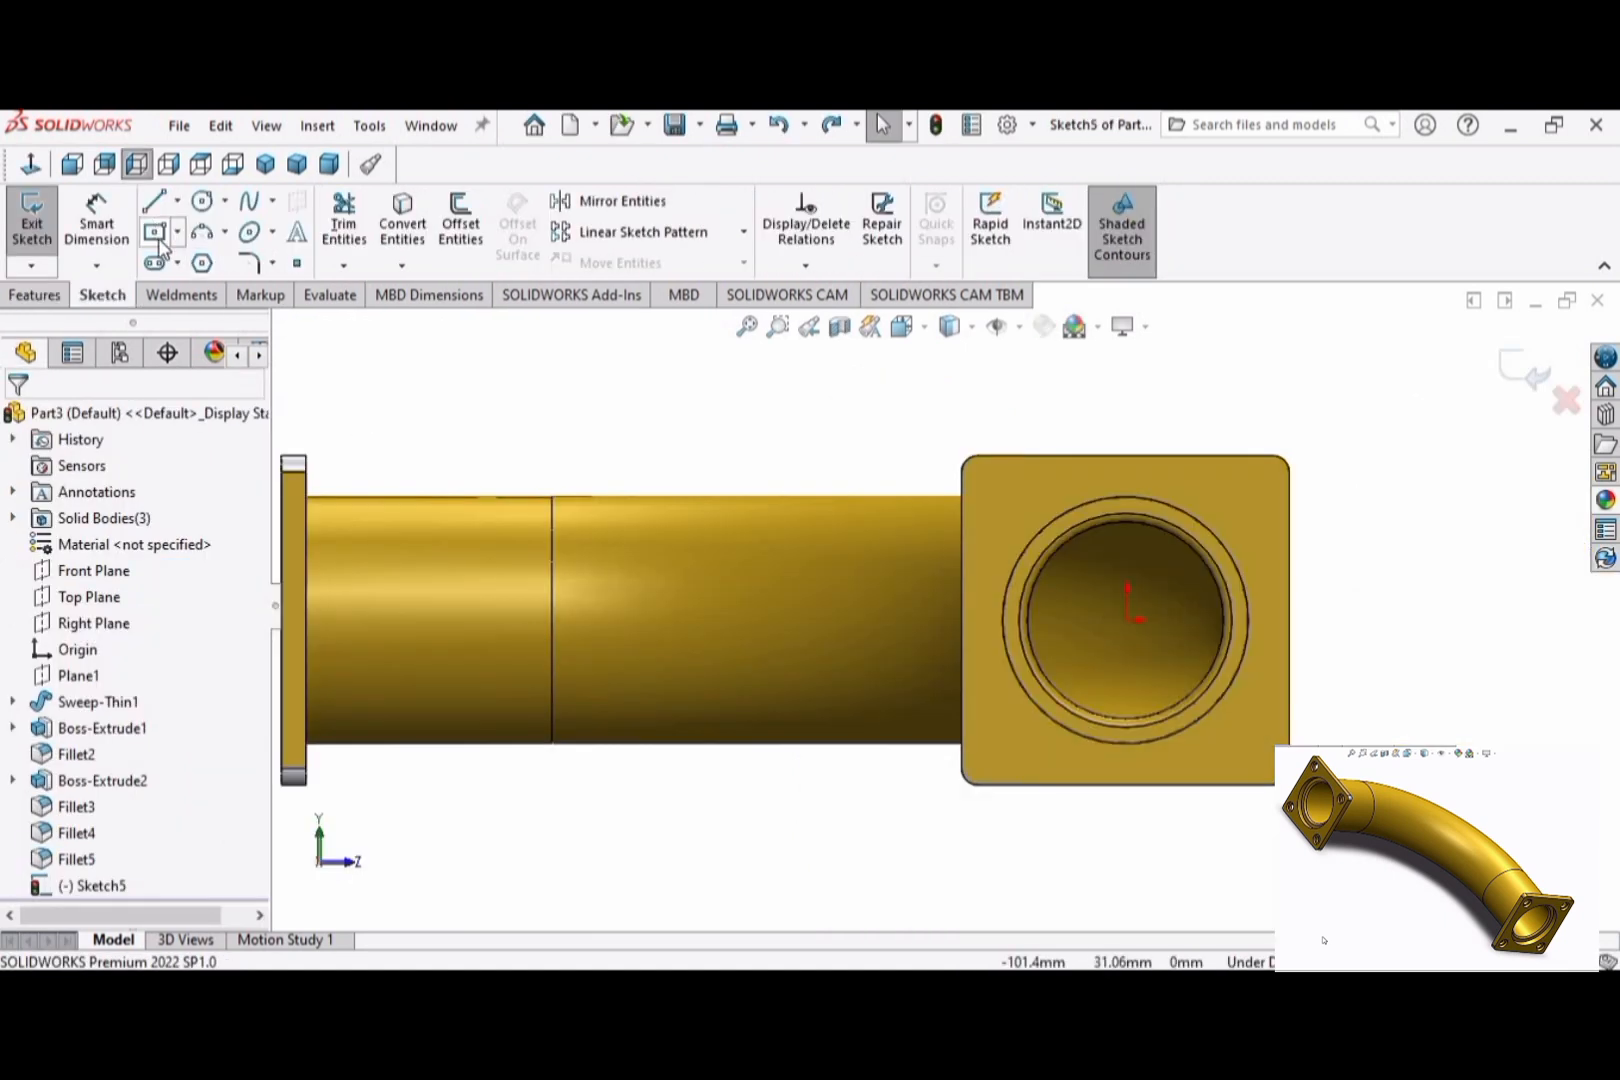
Step: Sketch a centre rectangle about 33 mm square on the second flange's face, centred on the origin, and make it construction geometry
left_click(158, 238)
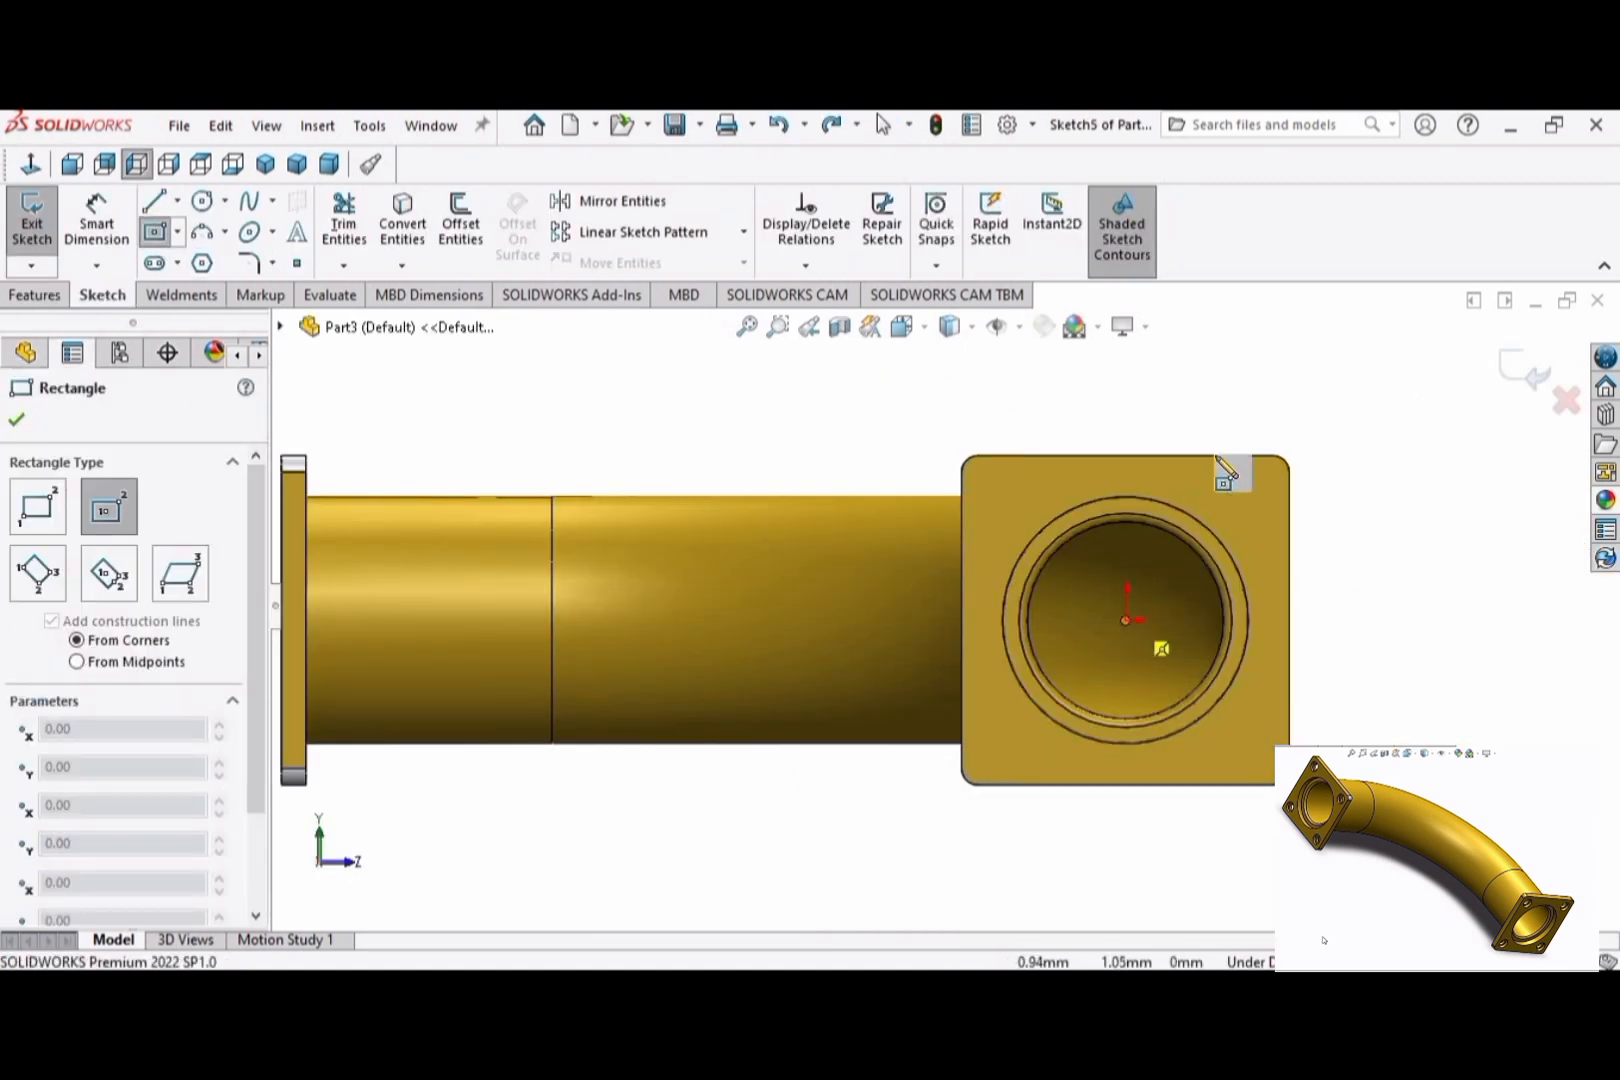
left_click(1262, 486)
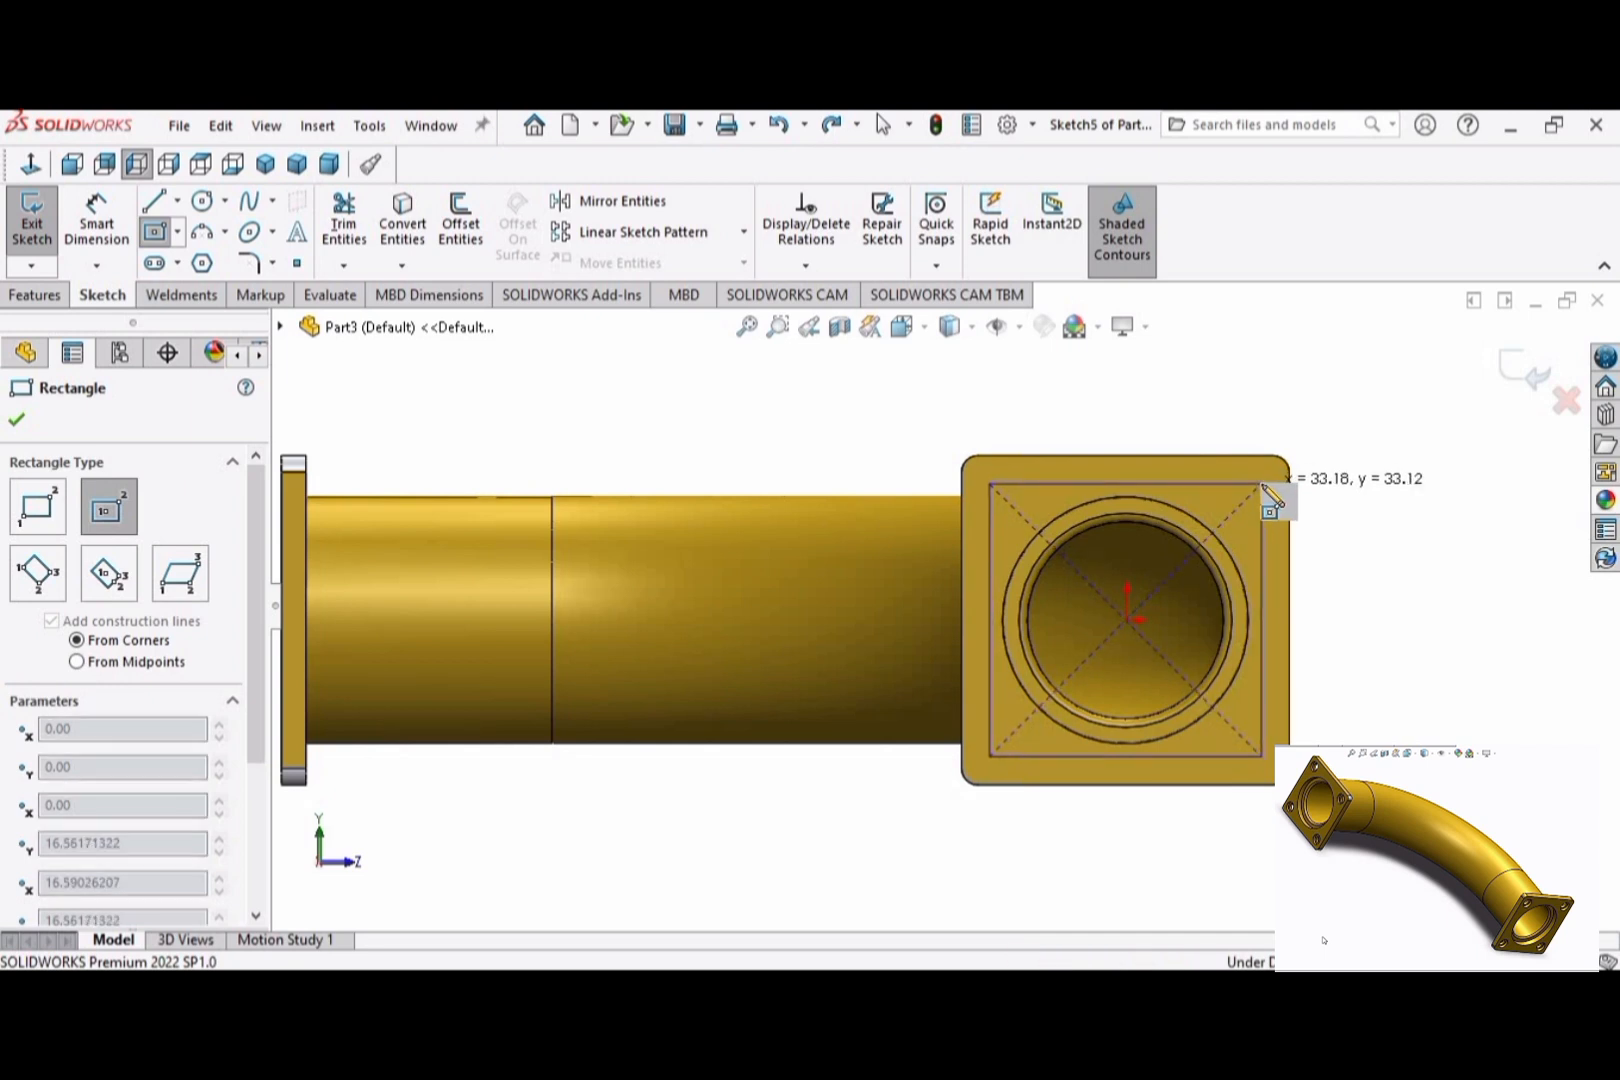
left_click(1262, 486)
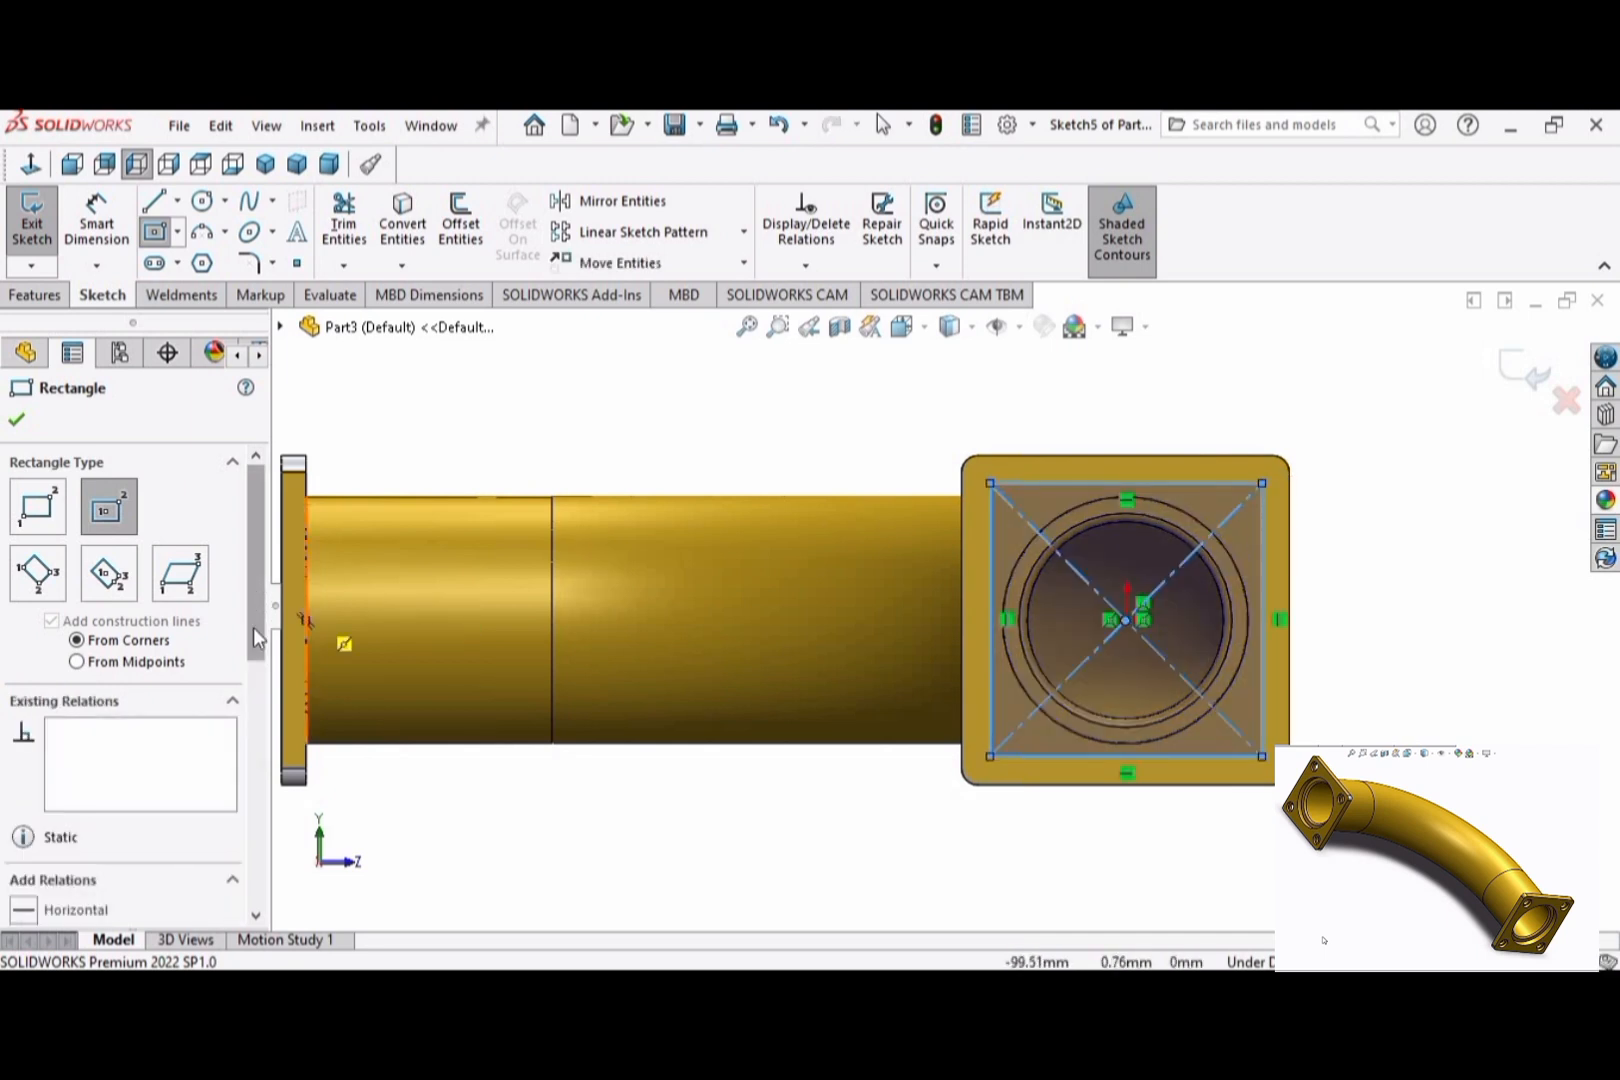
scroll(253, 626, "down", 3)
scroll(248, 602, "up", 3)
scroll(248, 602, "down", 6)
left_click(52, 661)
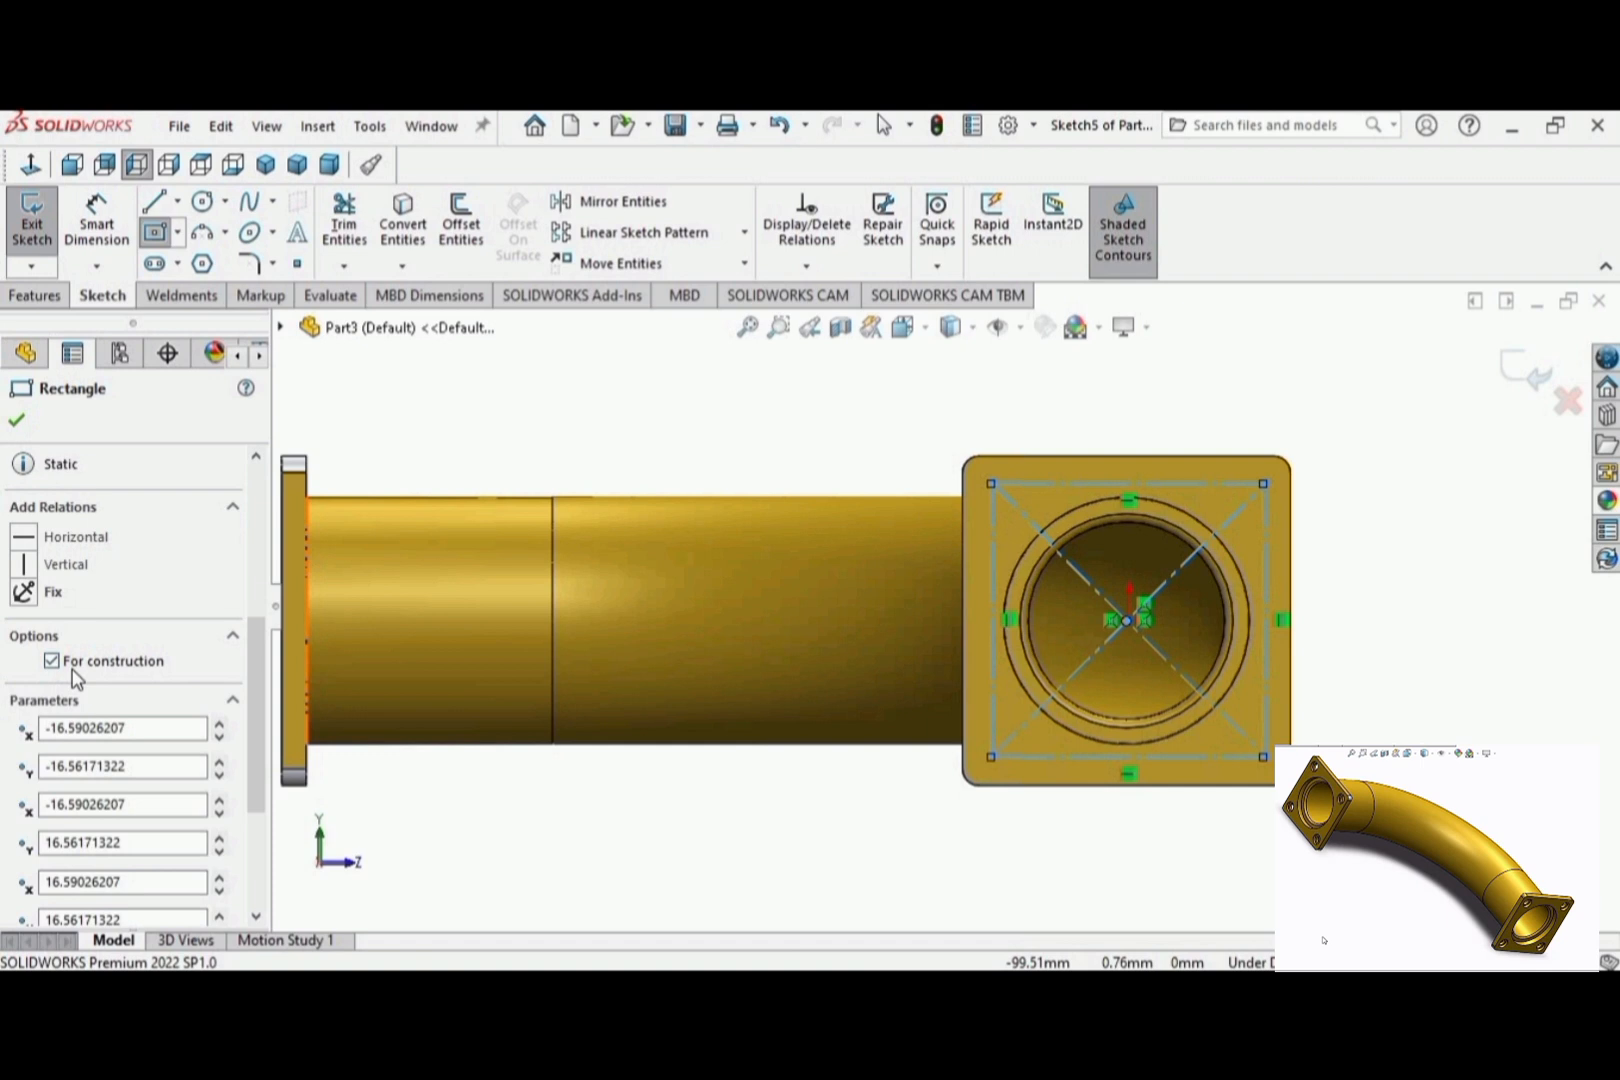
left_click(16, 420)
Step: Dimension the construction rectangle's width and height to 30 mm each
left_click(97, 218)
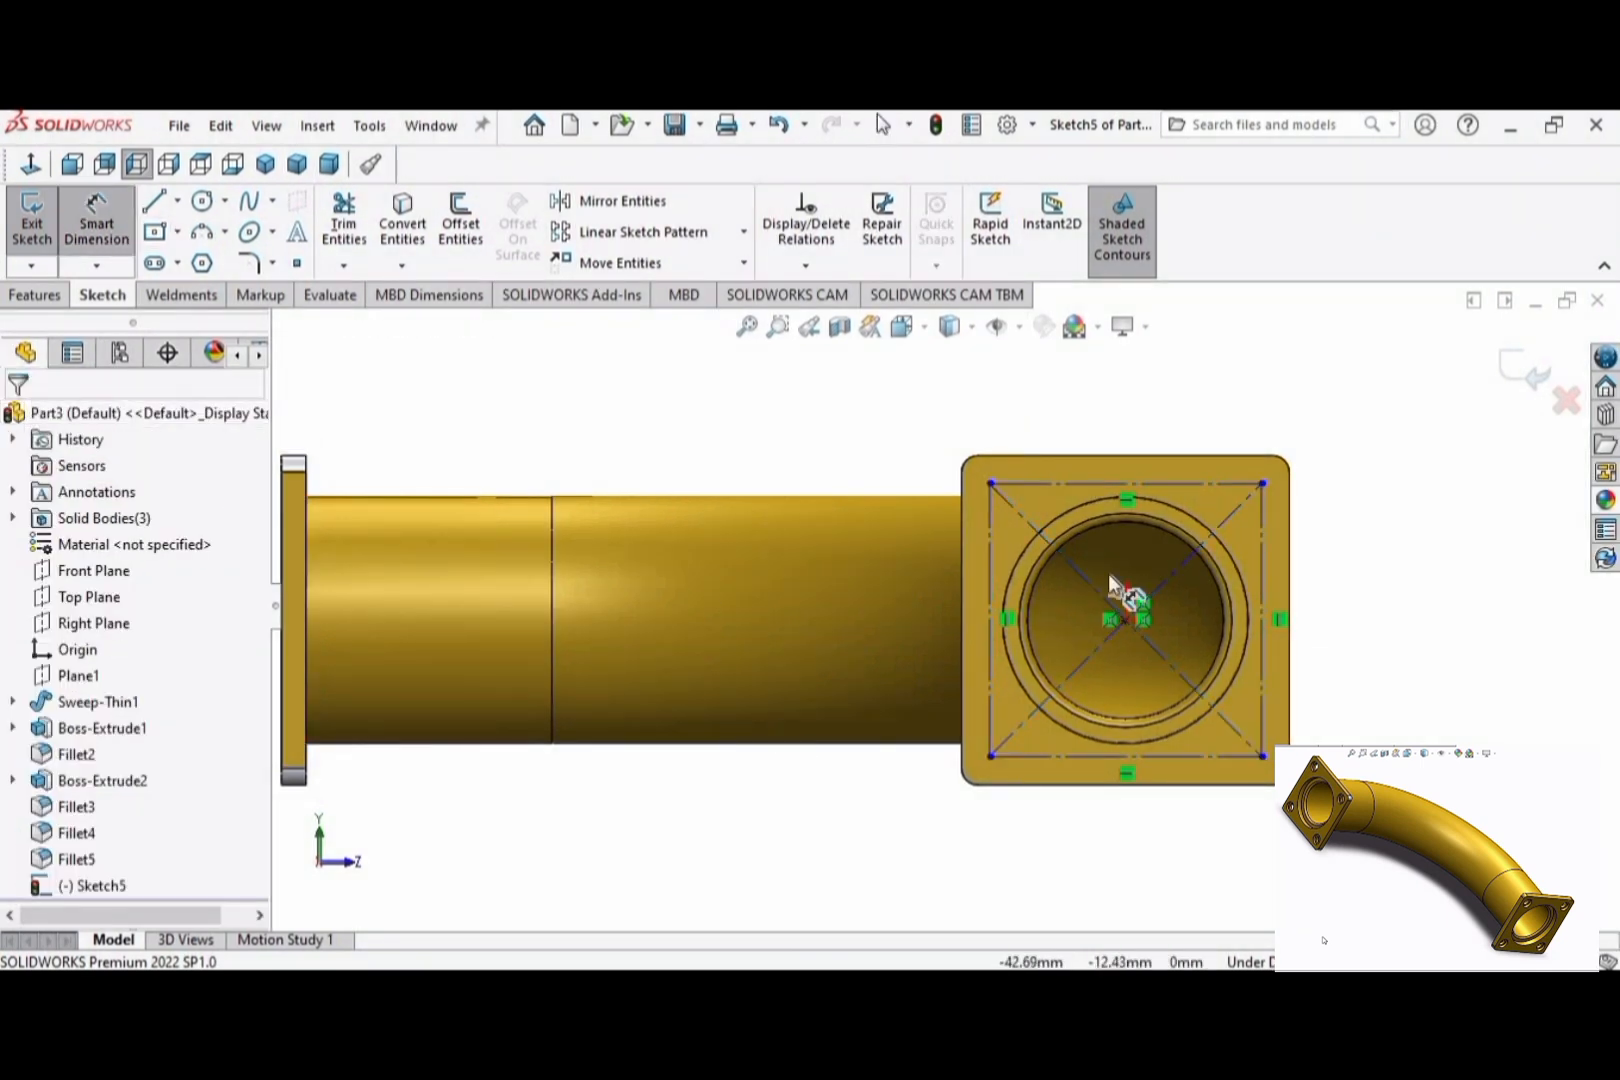
left_click(1169, 485)
left_click(1125, 418)
type("30")
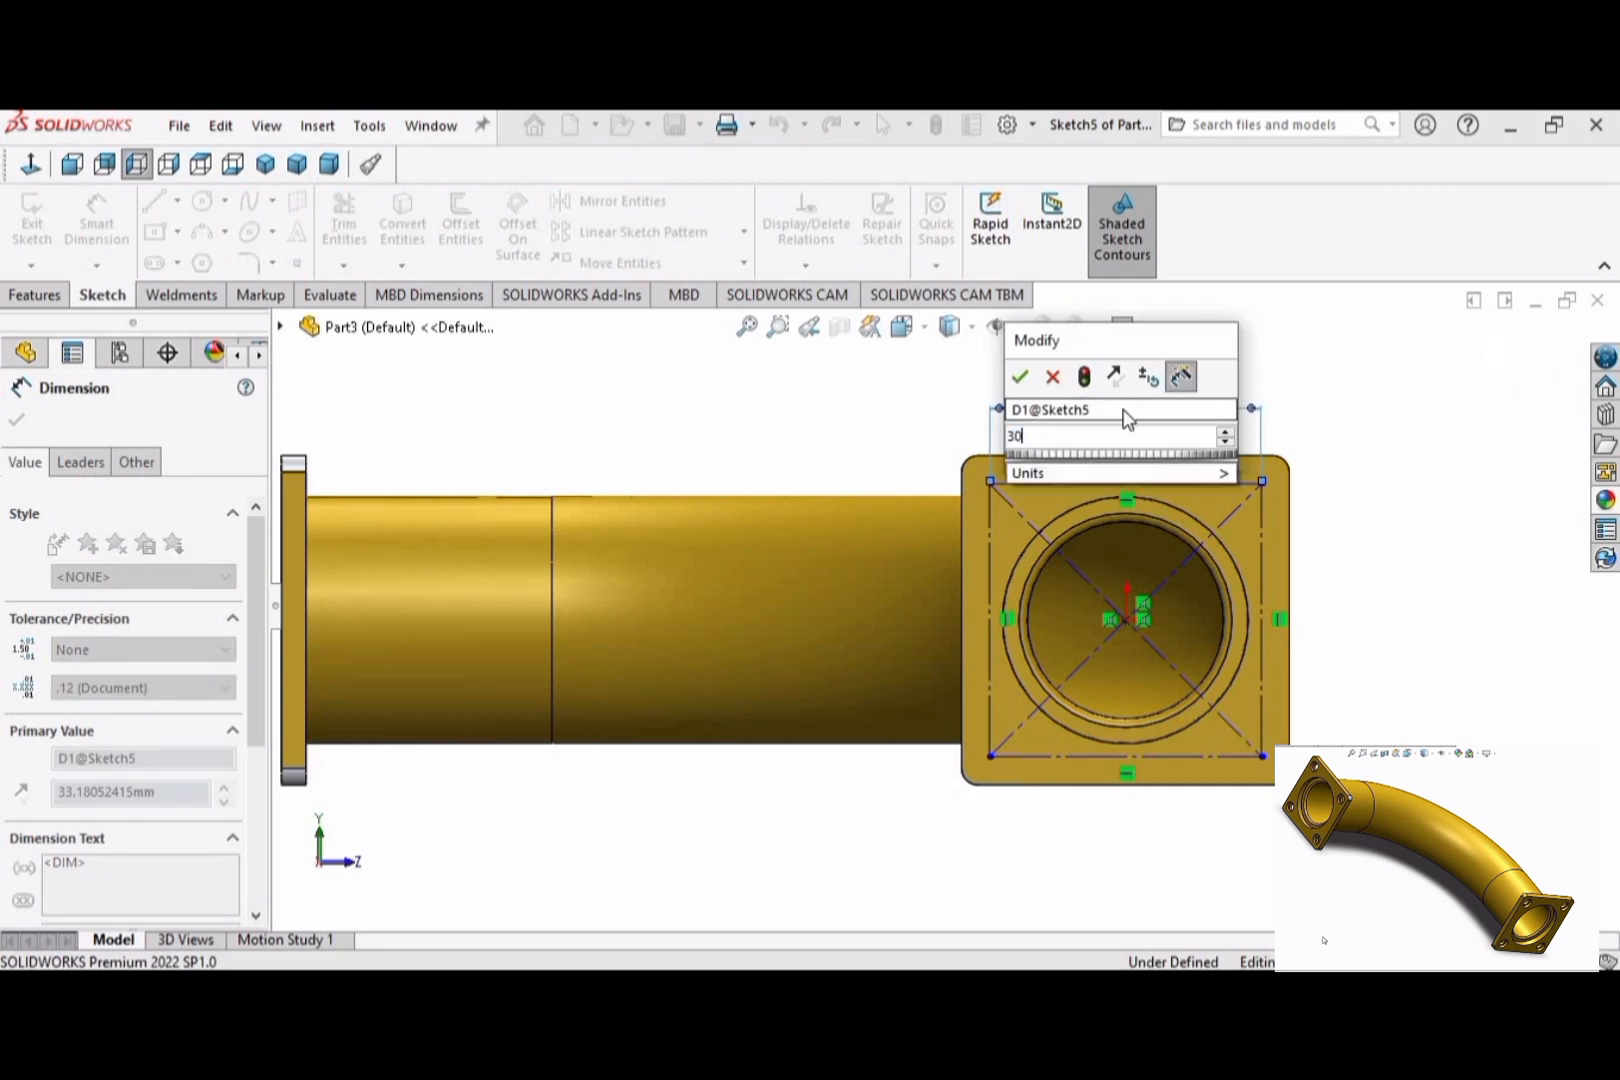
key("Return")
left_click(1252, 688)
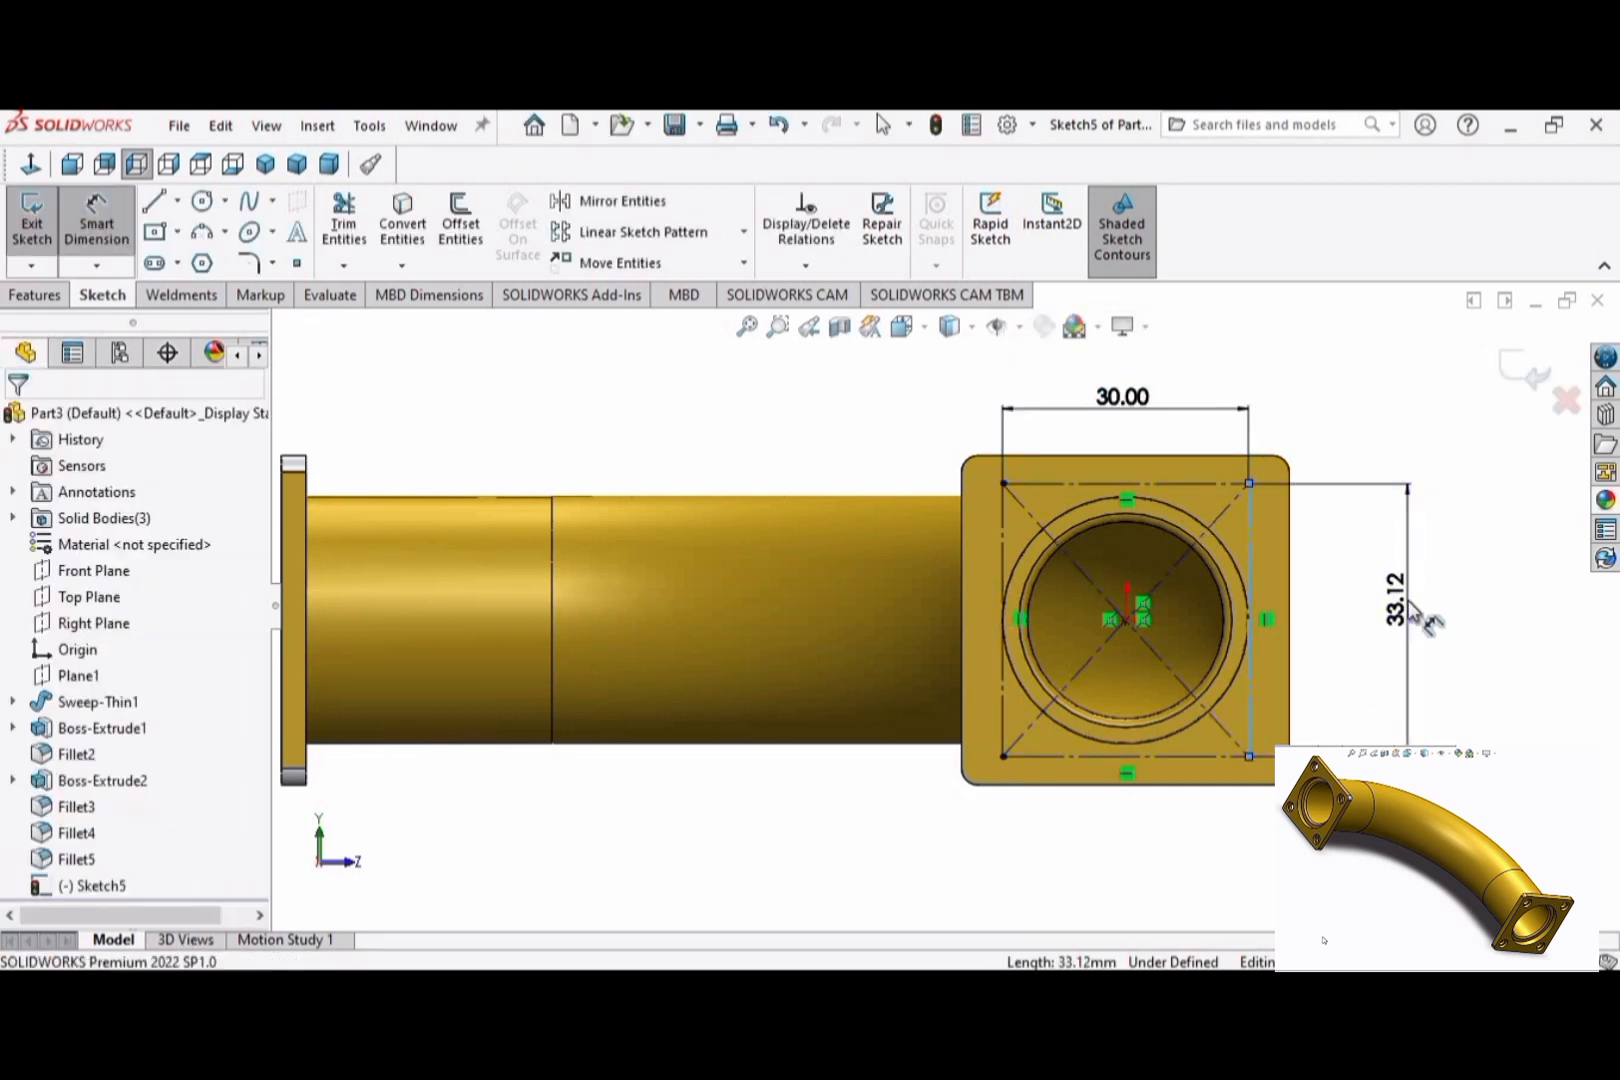
left_click(1410, 620)
type("30")
key("Return")
Step: Draw a circle about 6.3 mm in diameter centred on the construction rectangle's upper-left corner
left_click(202, 201)
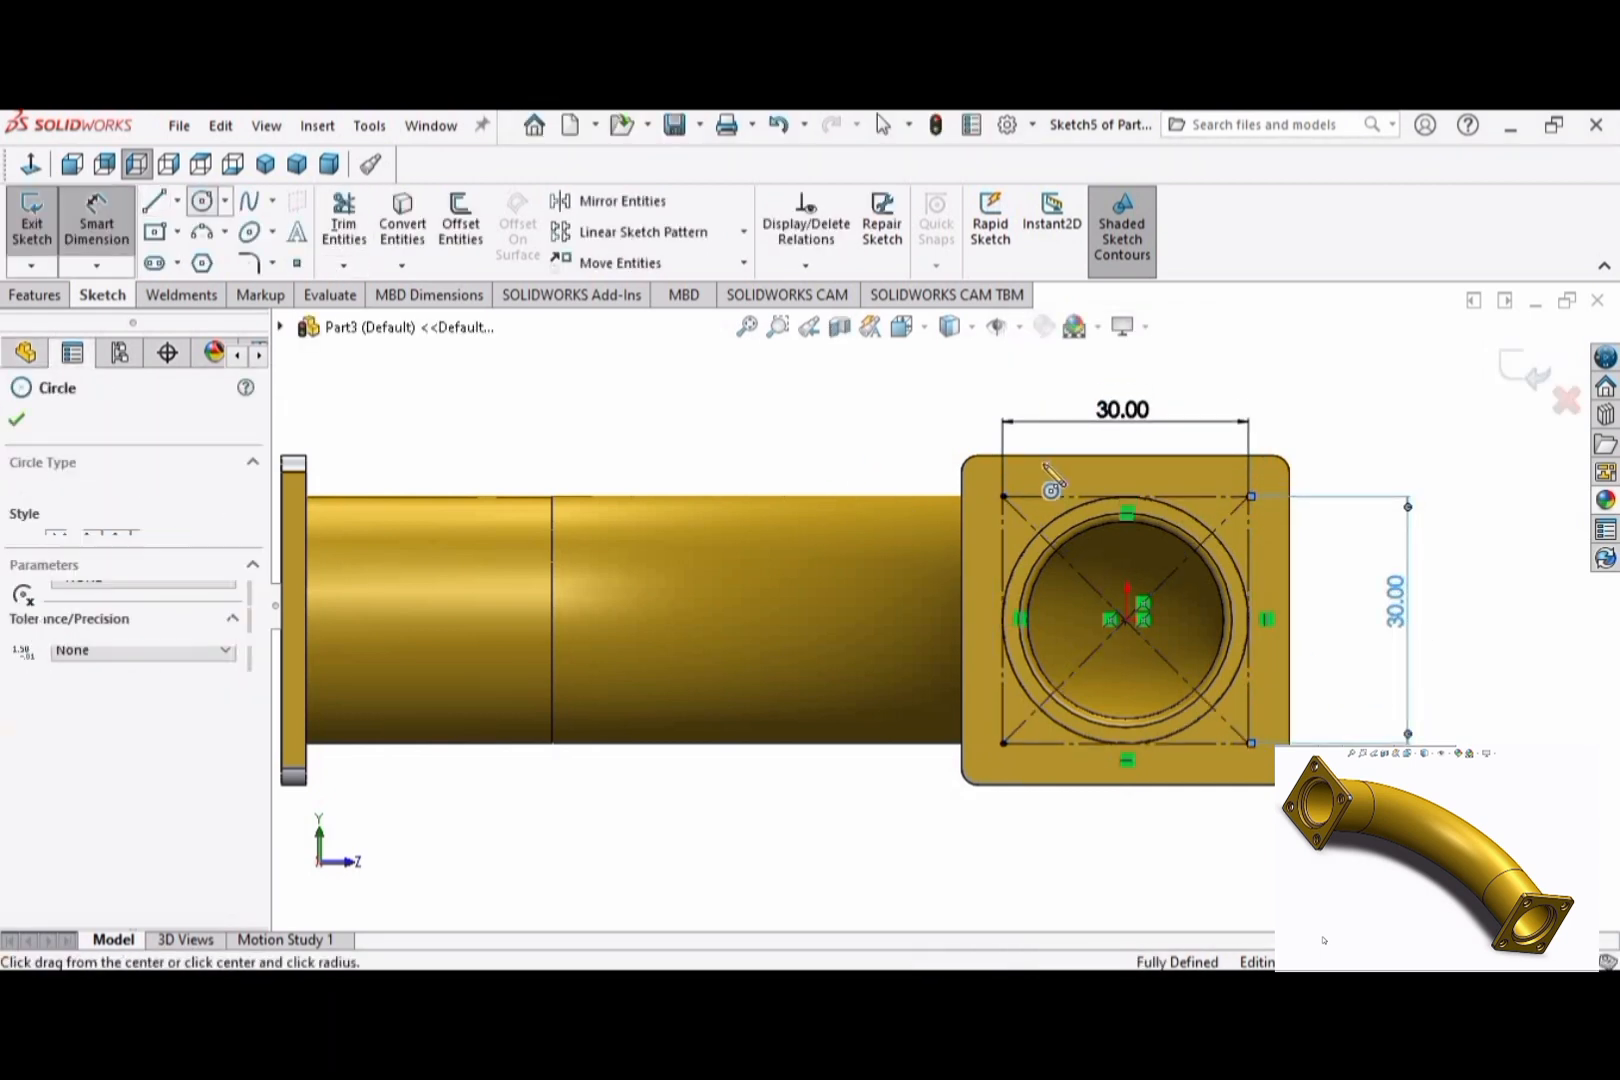
left_click(1003, 495)
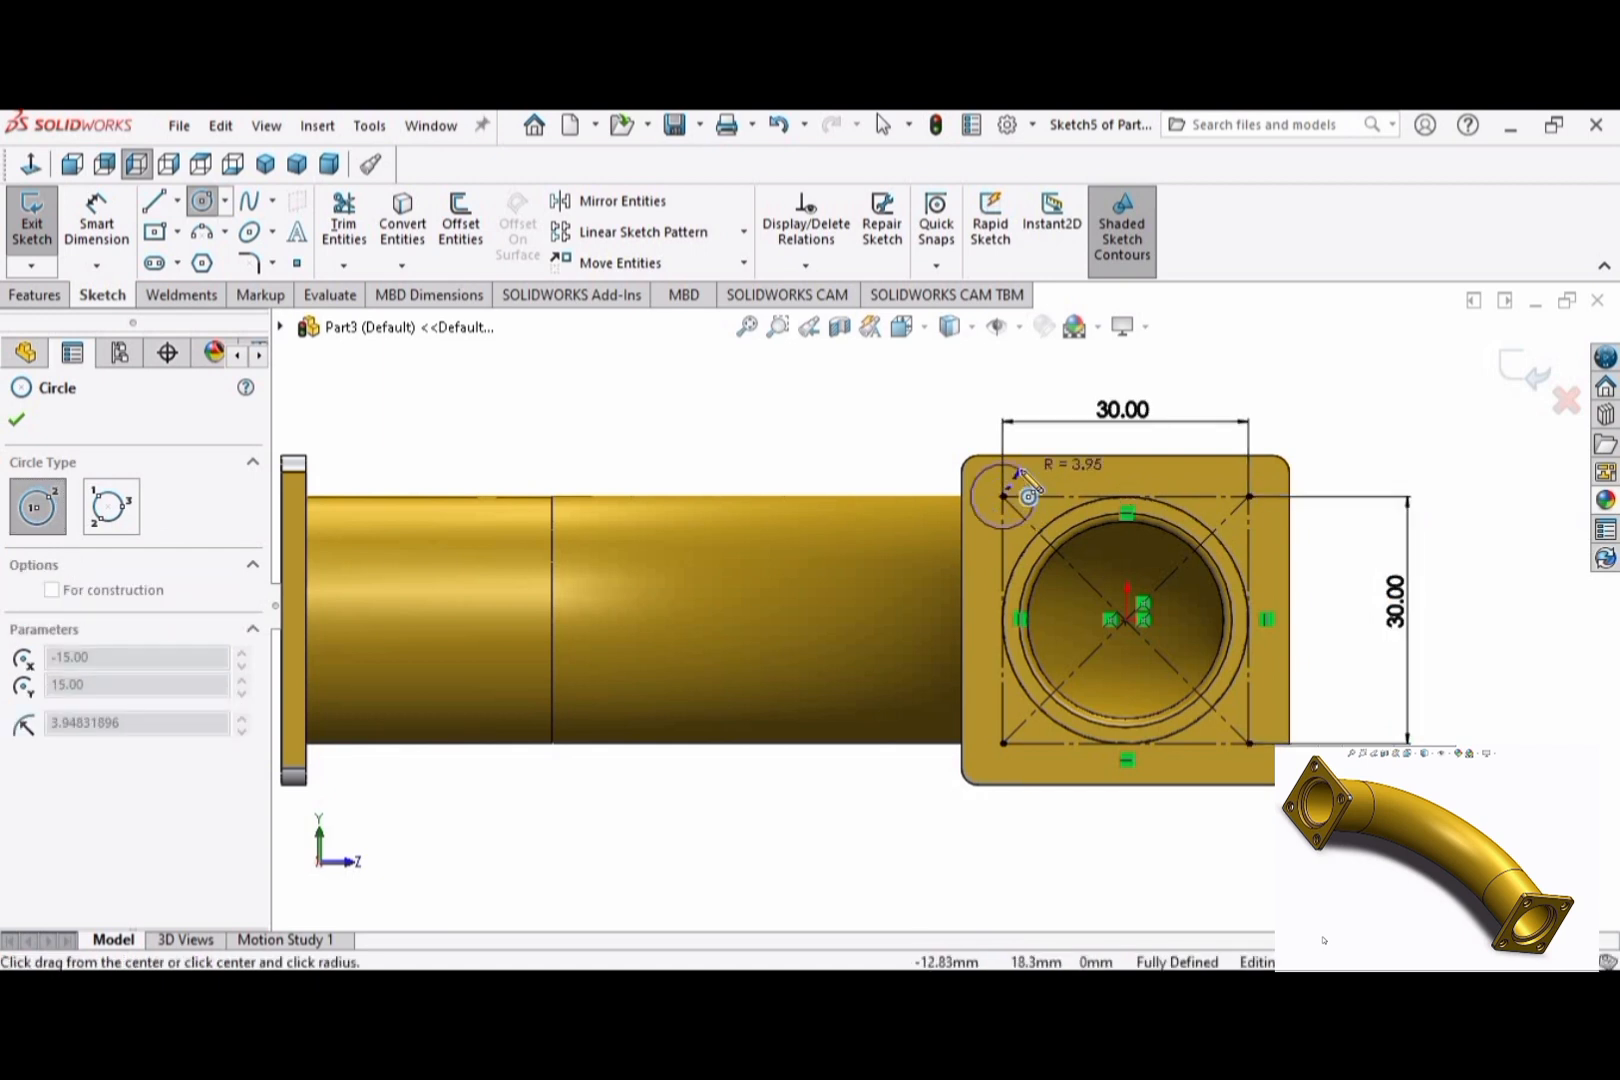
left_click(1016, 477)
key("Escape")
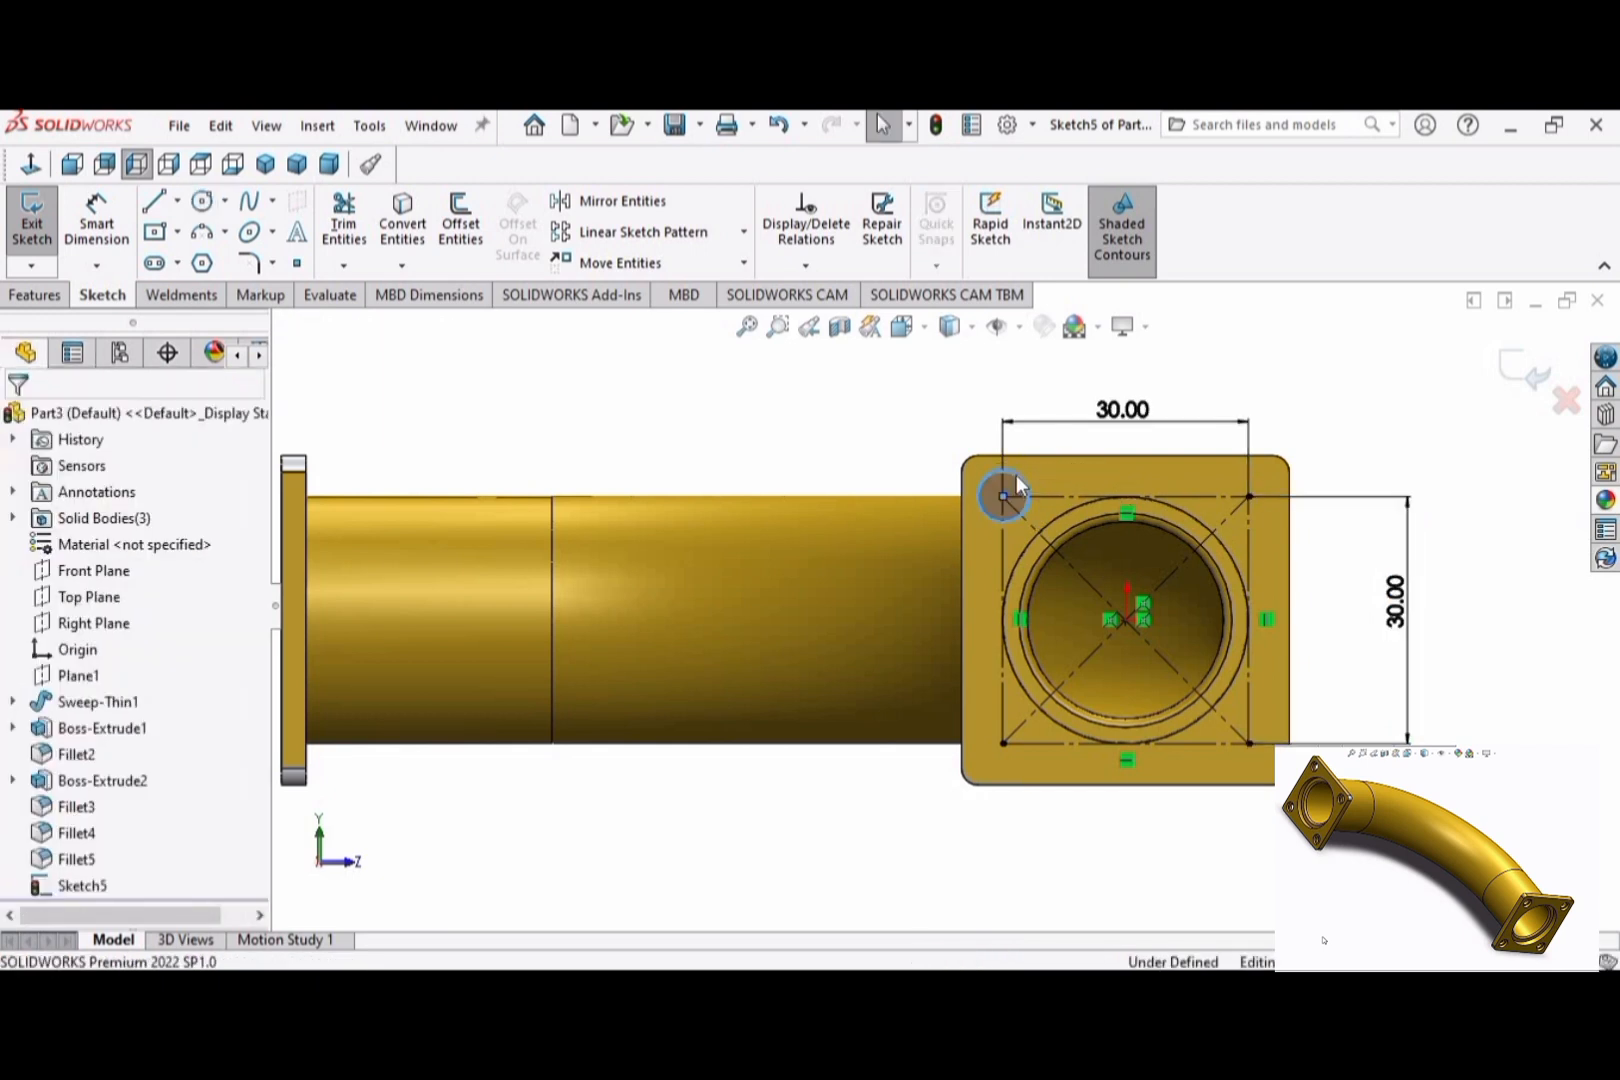
Step: Dimension the corner circle's diameter to 6 mm
left_click(97, 218)
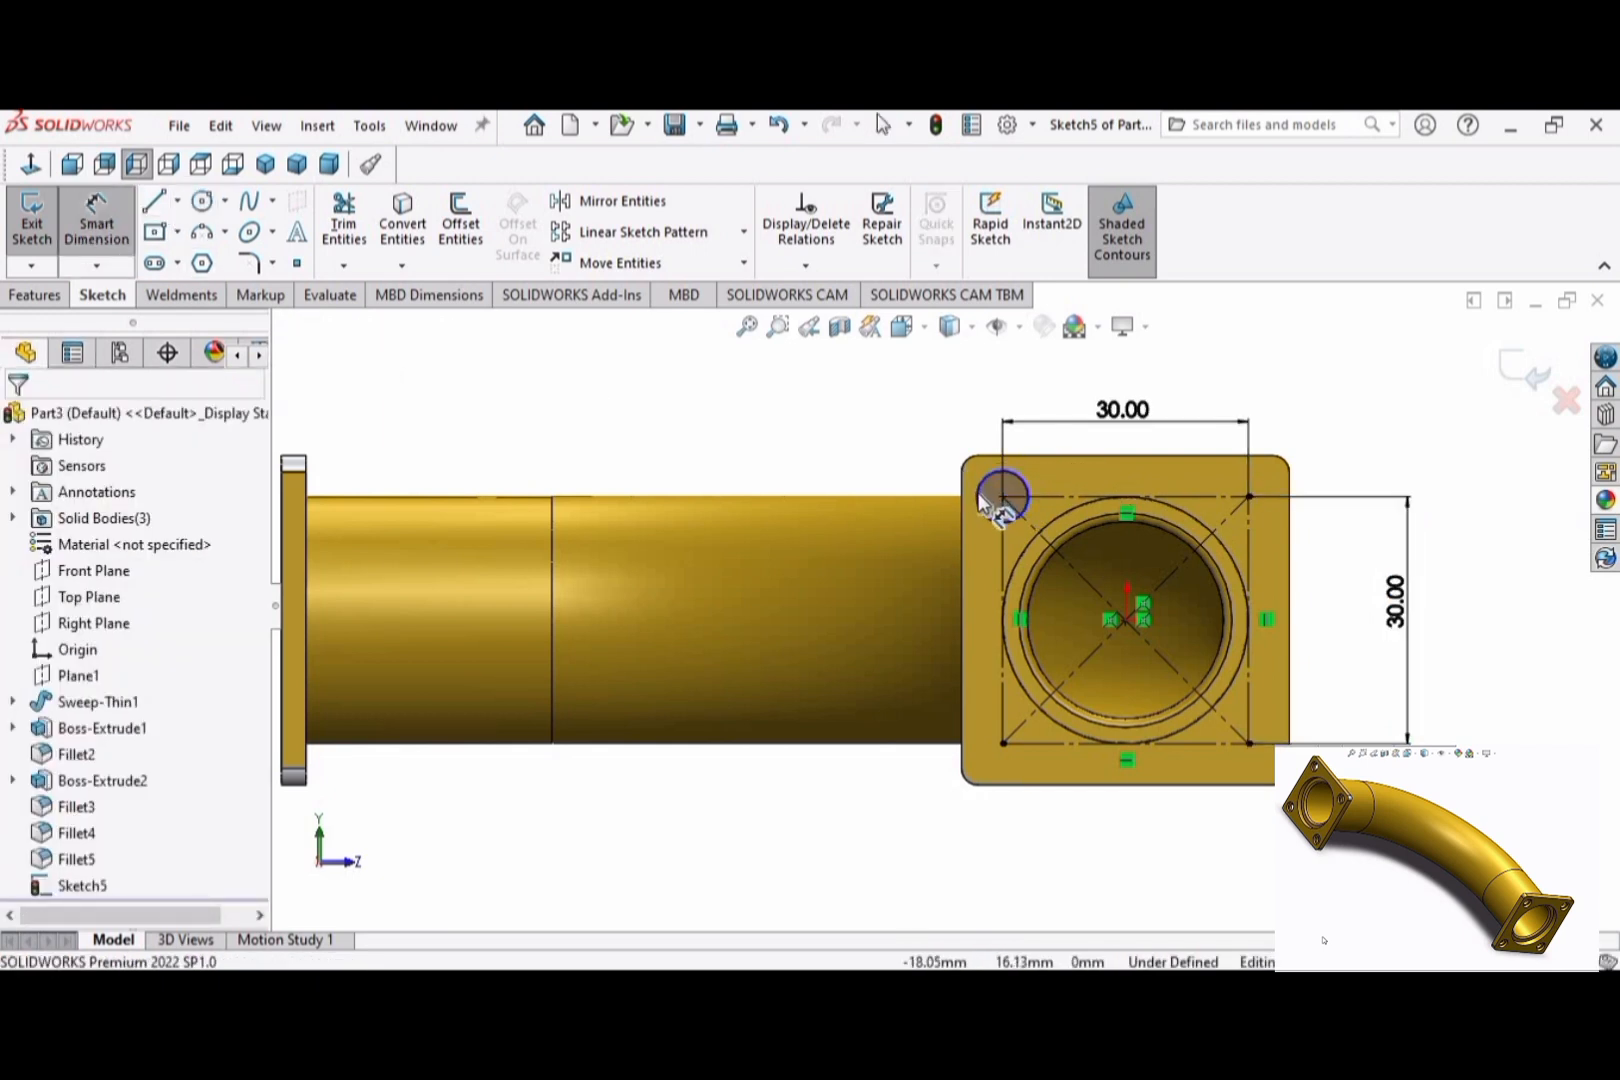
left_click(1001, 518)
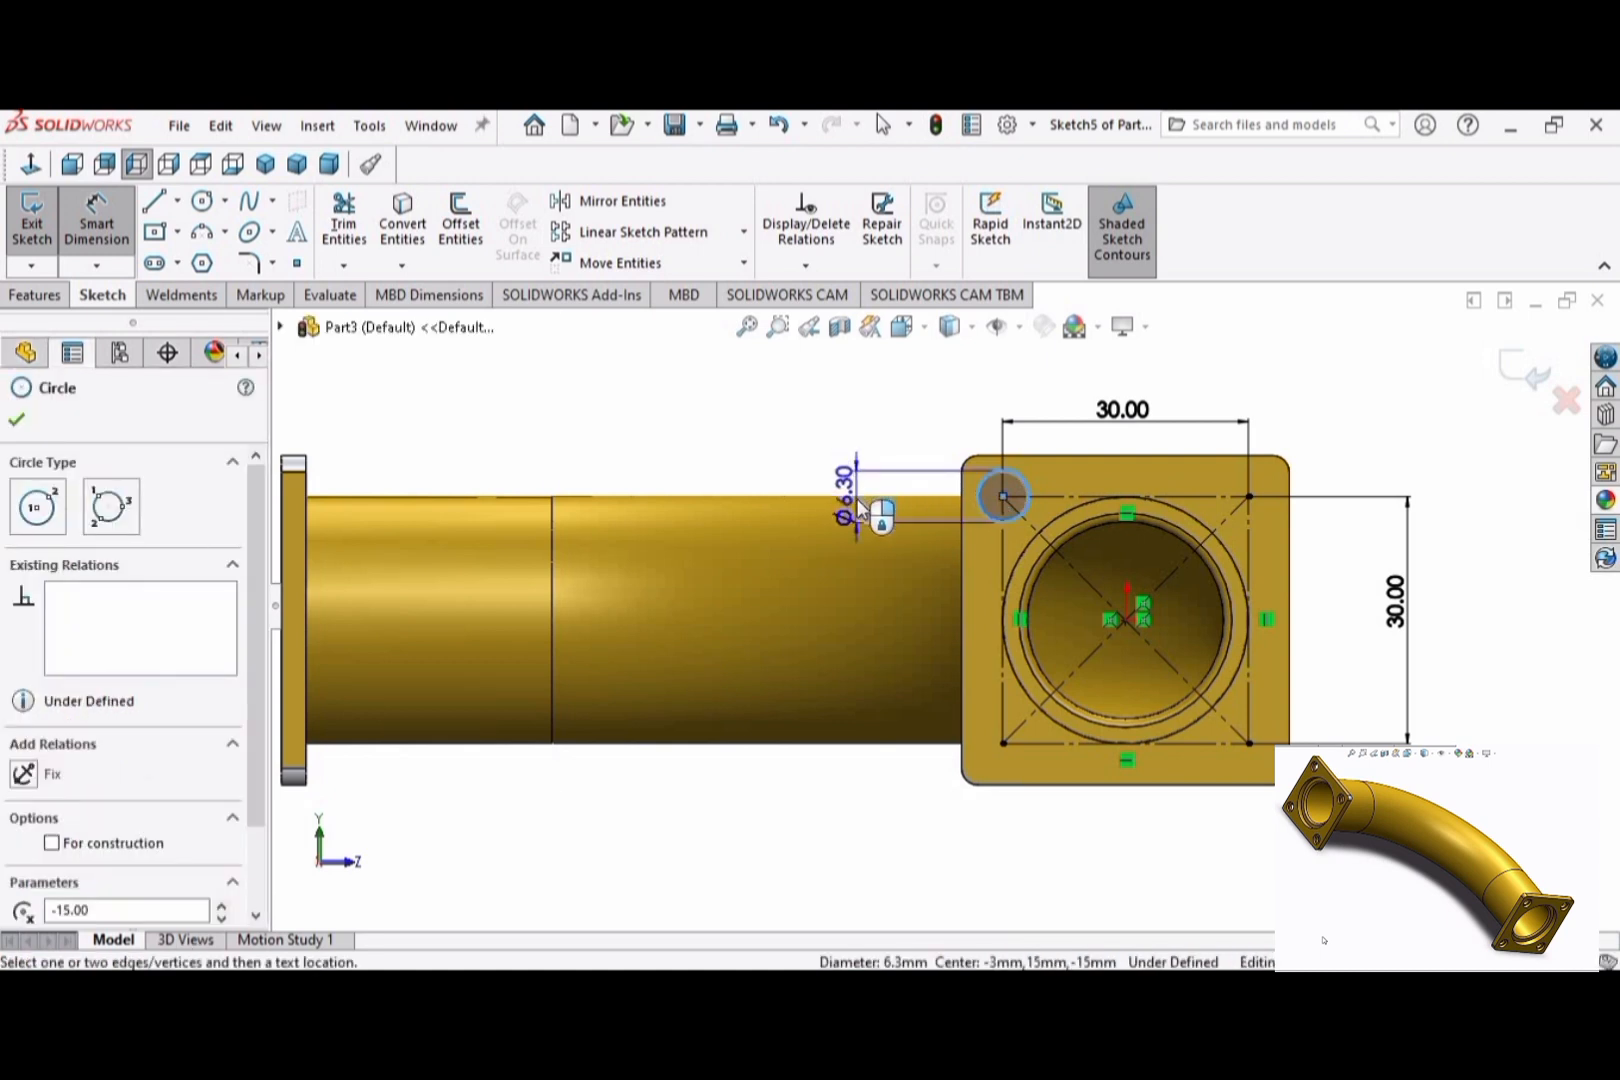
left_click(866, 515)
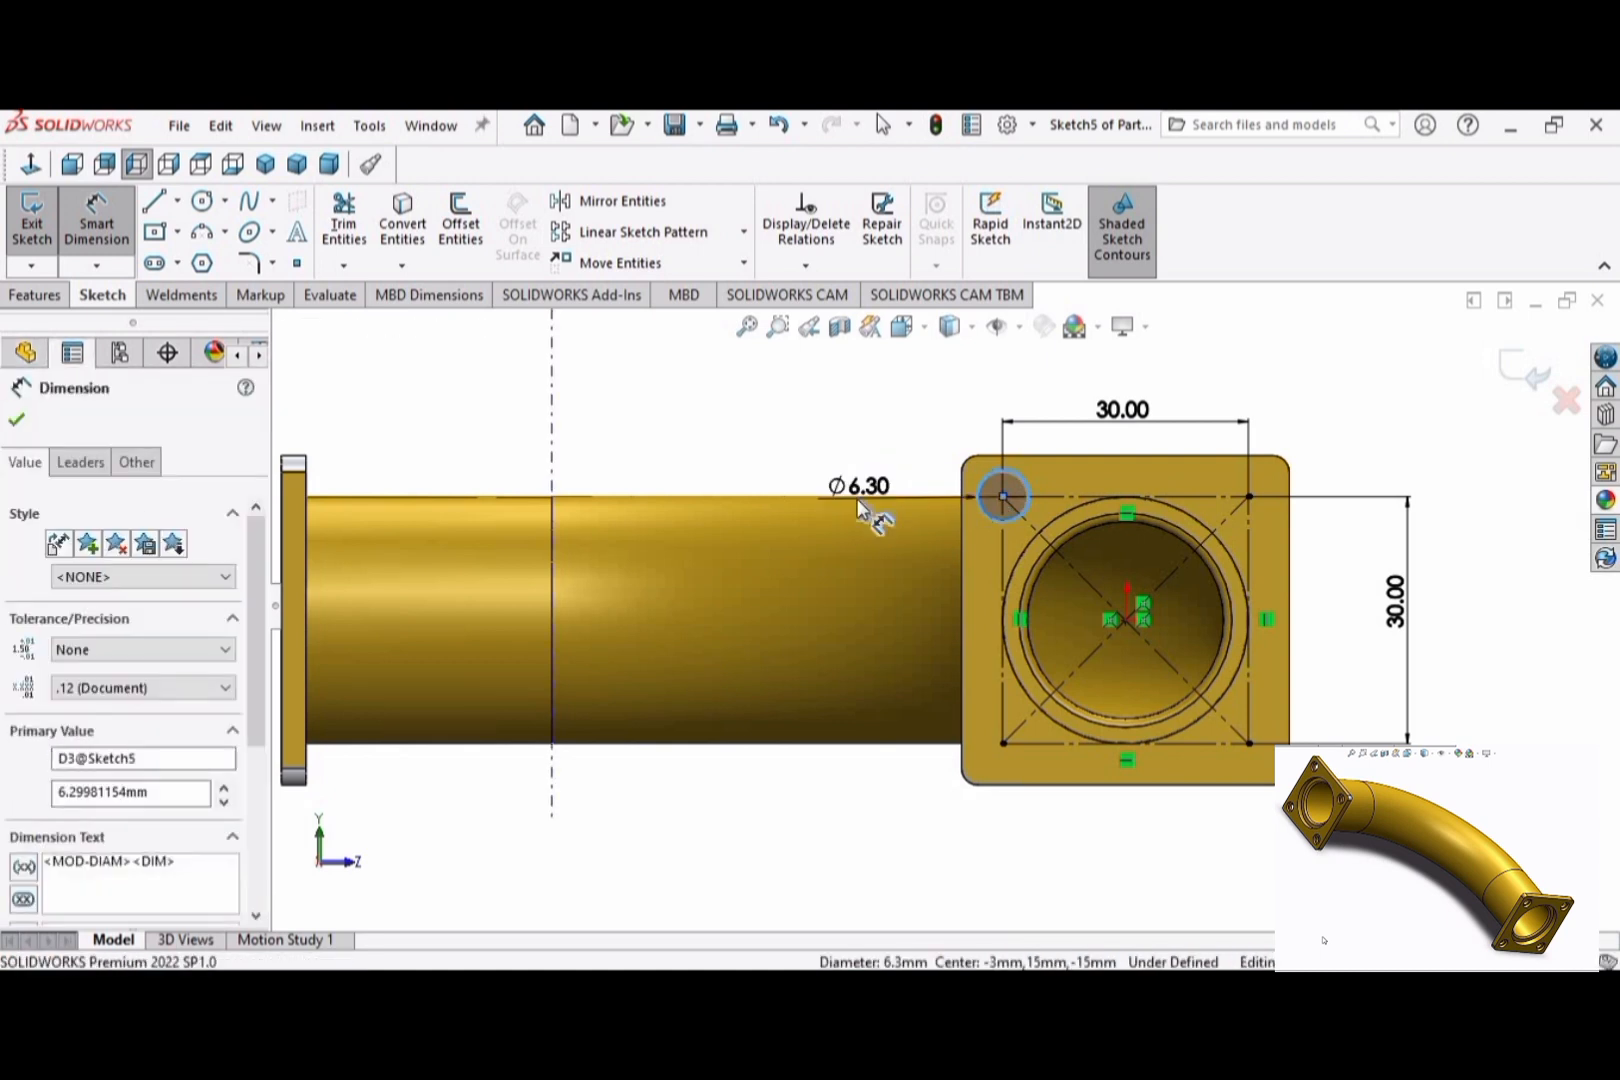
type("6")
key("Return")
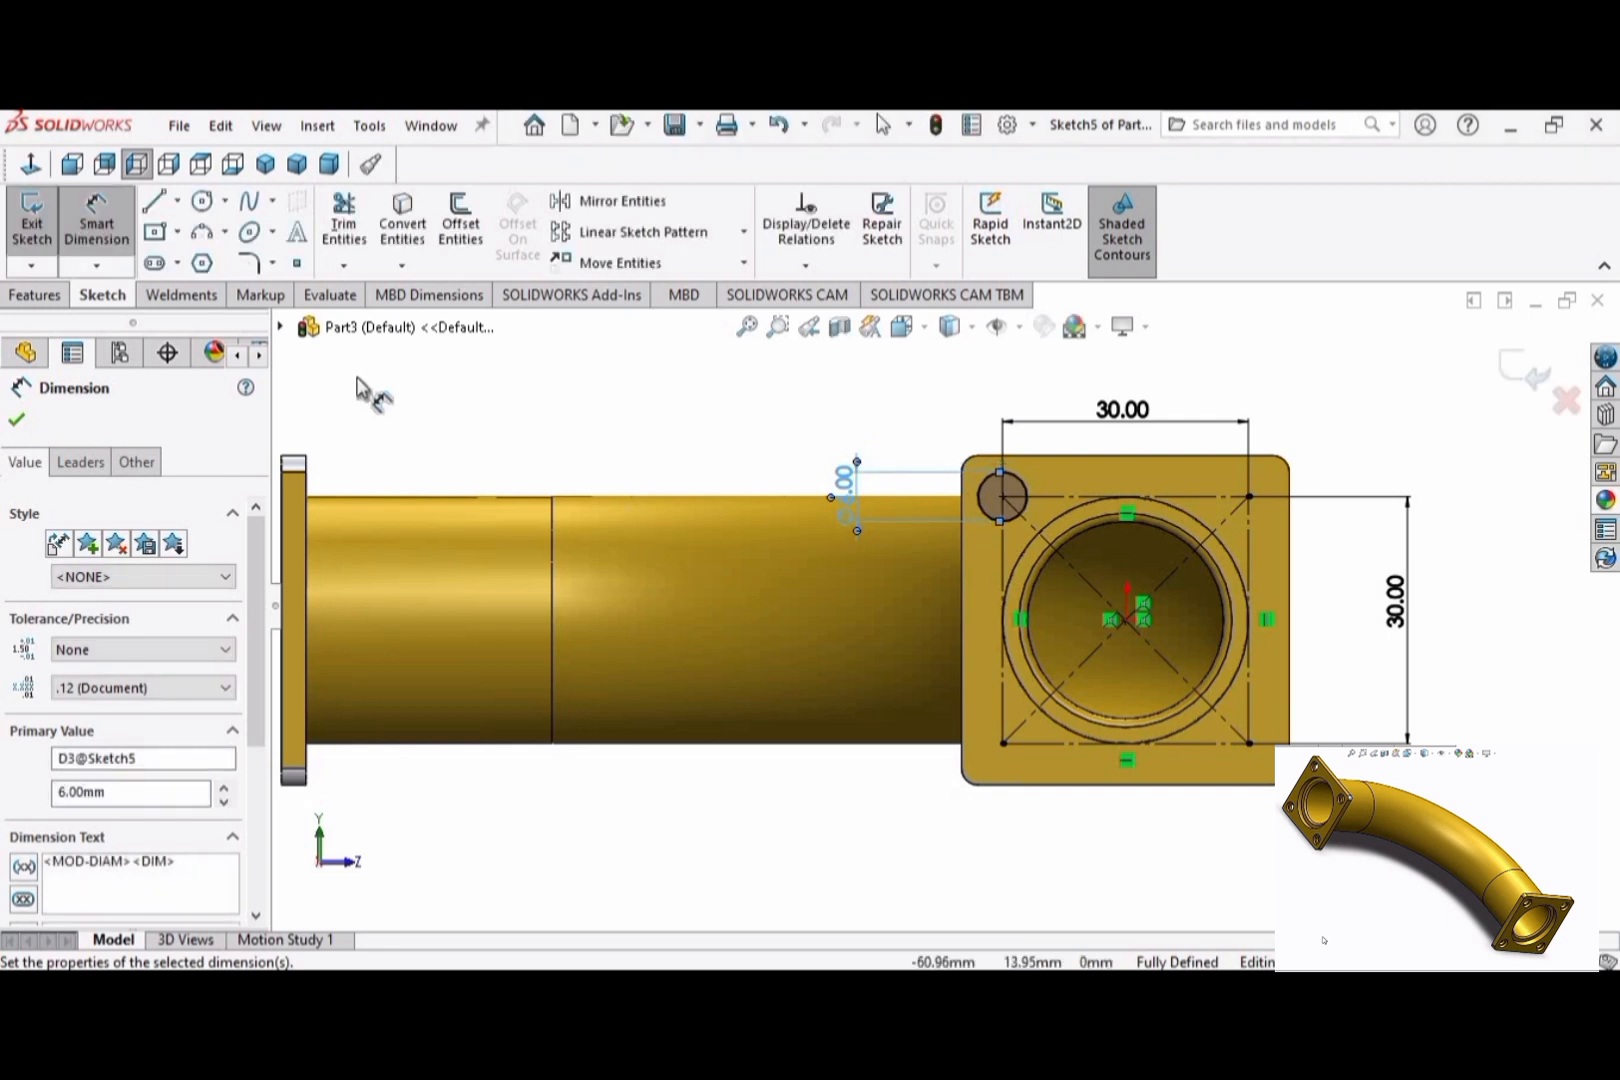
left_click(16, 424)
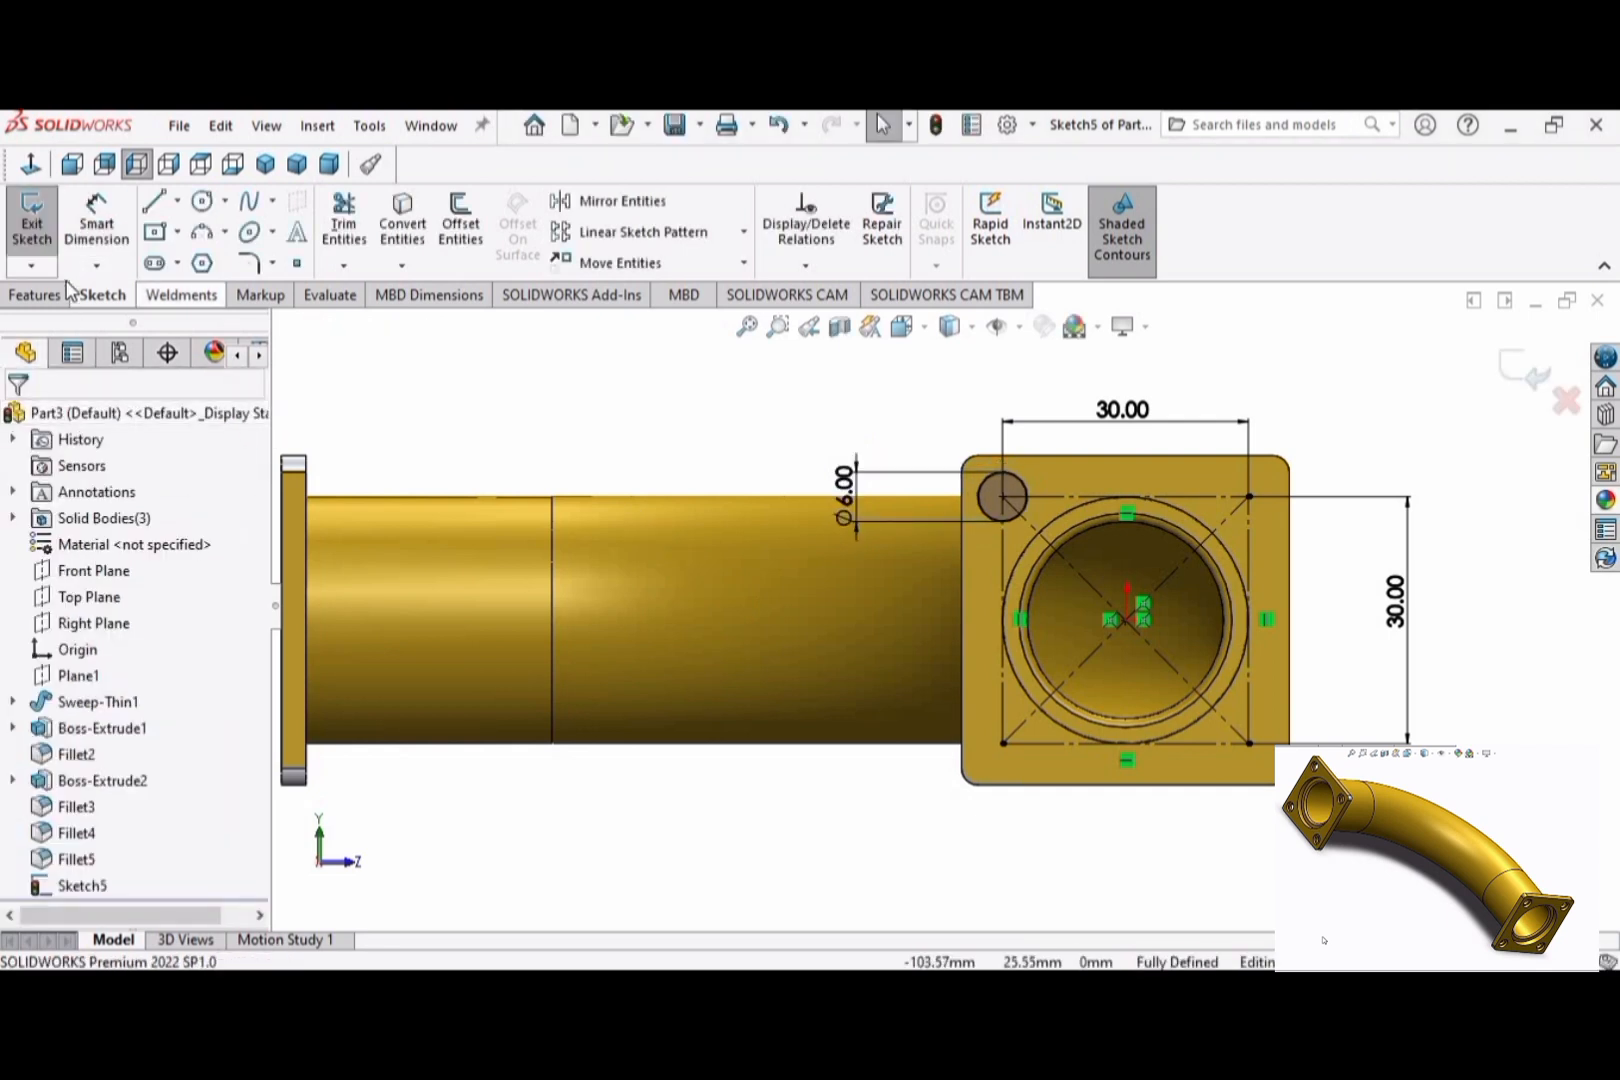
Step: Cut-extrude the corner circle into the flange to a blind depth of 1.5 mm
left_click(38, 294)
left_click(351, 200)
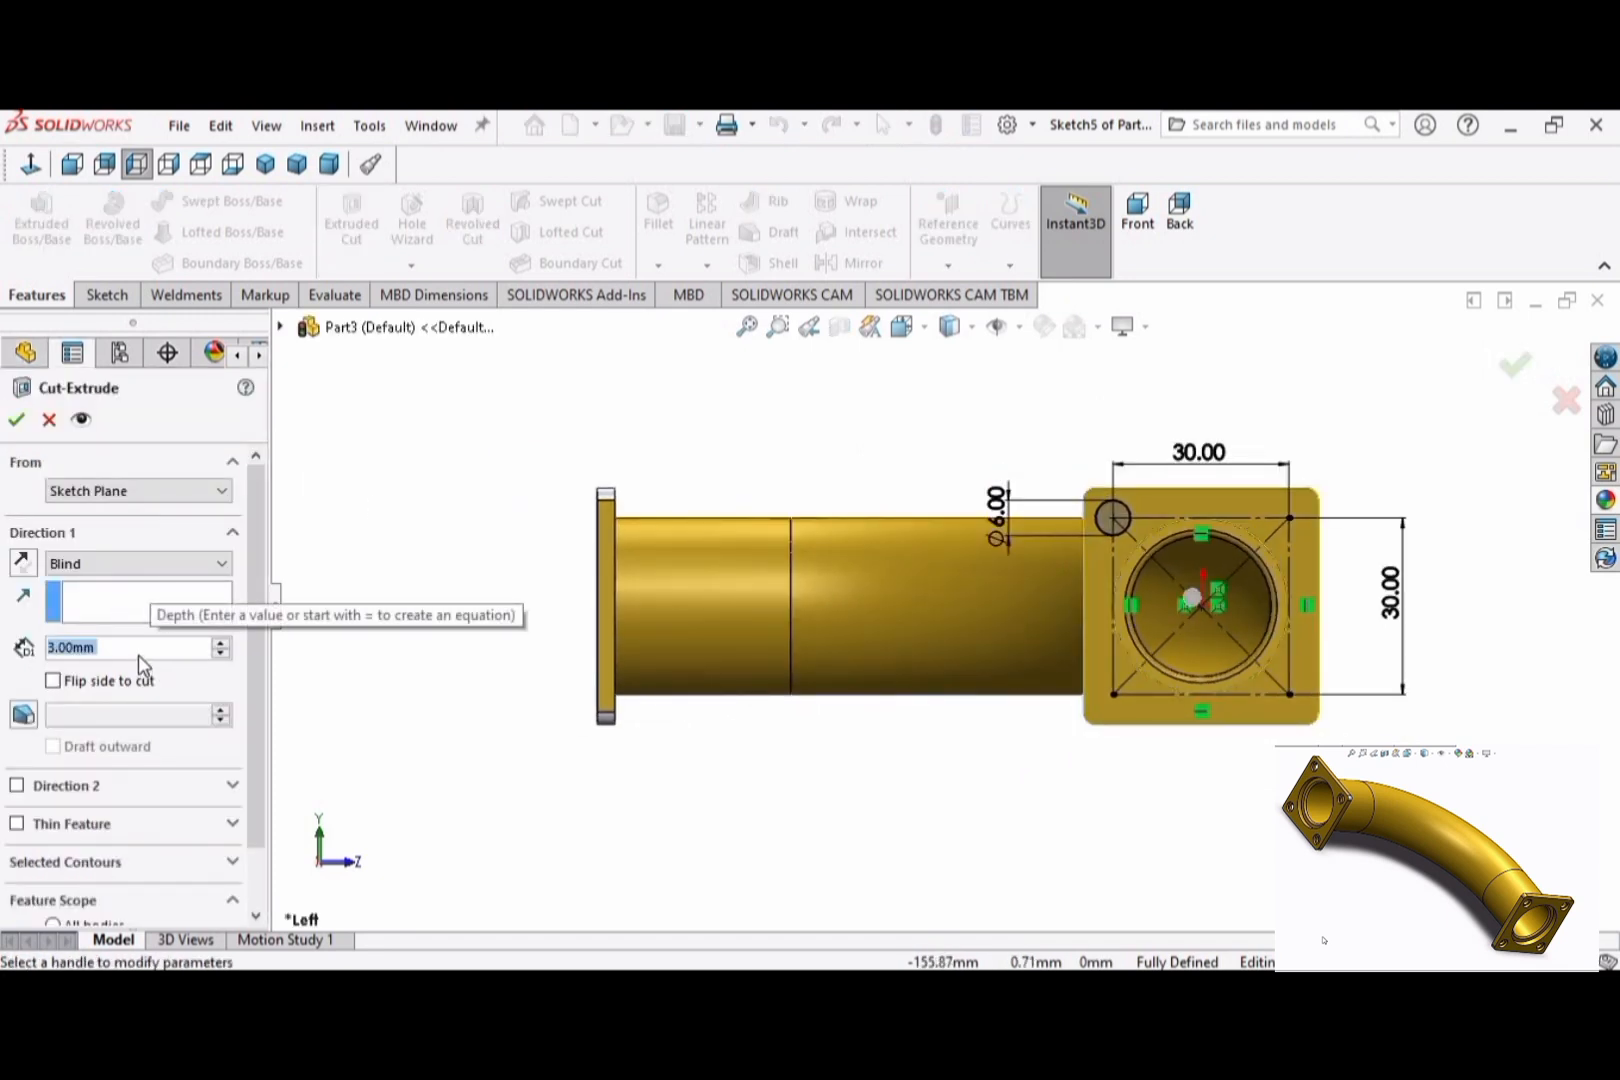
type("1.5")
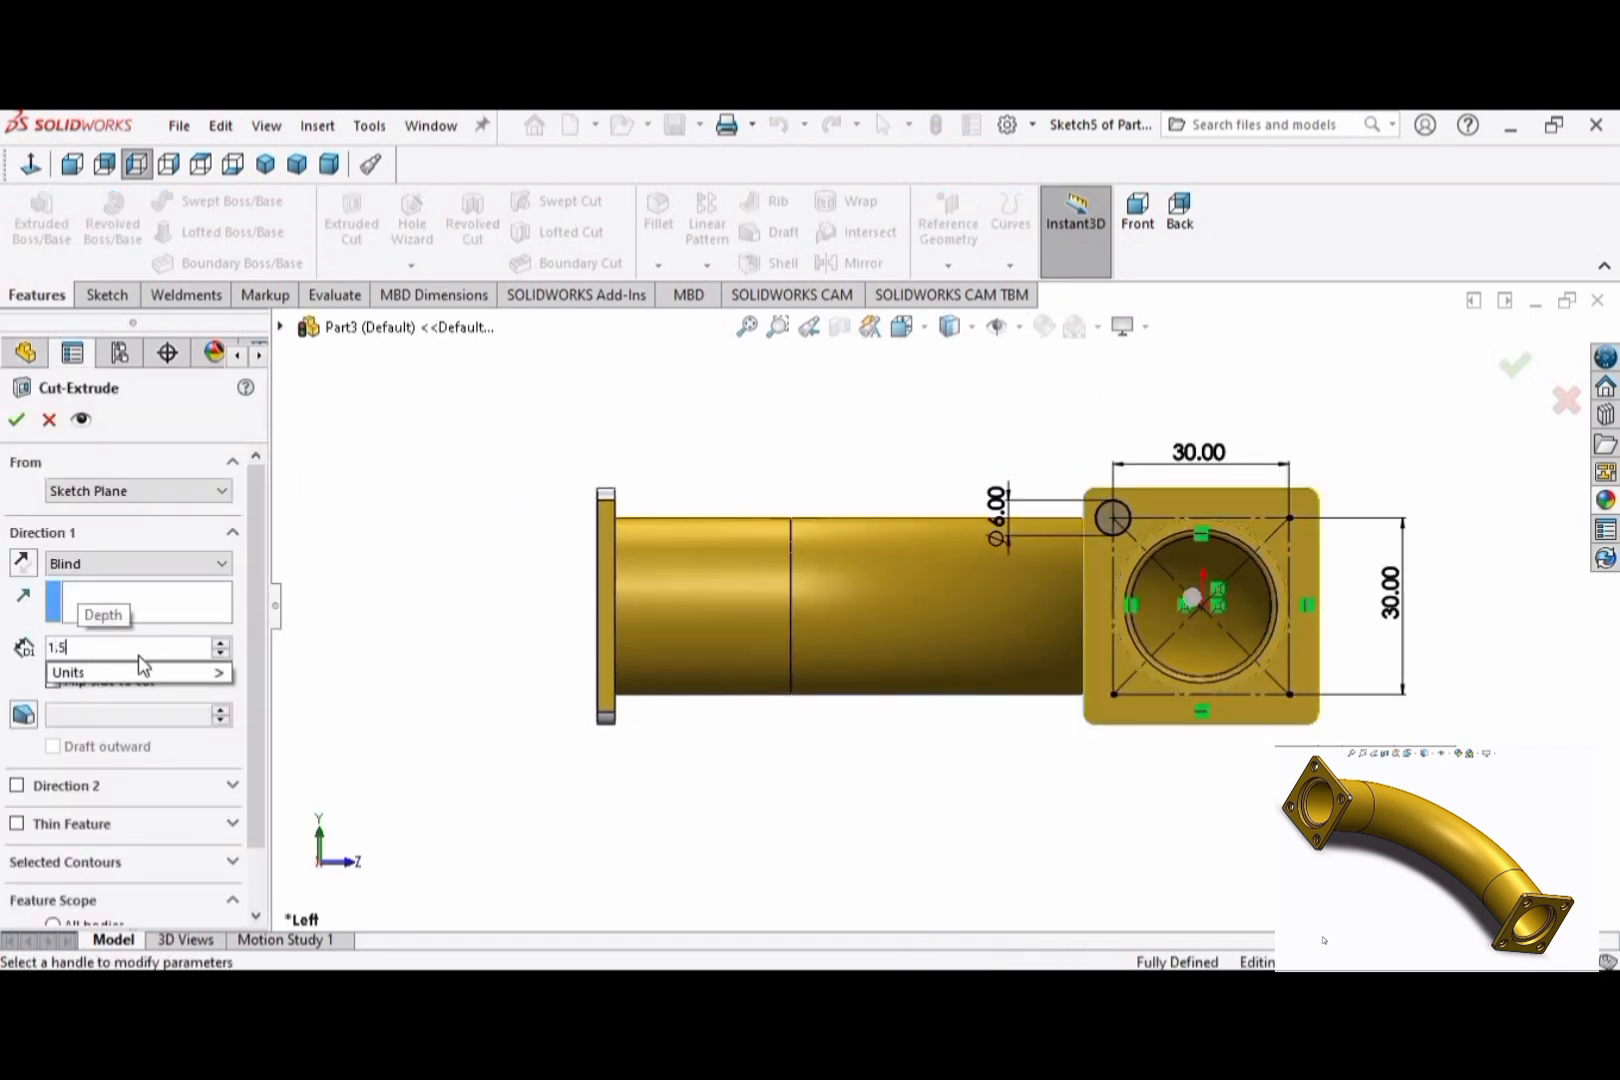
key("Return")
left_click(16, 421)
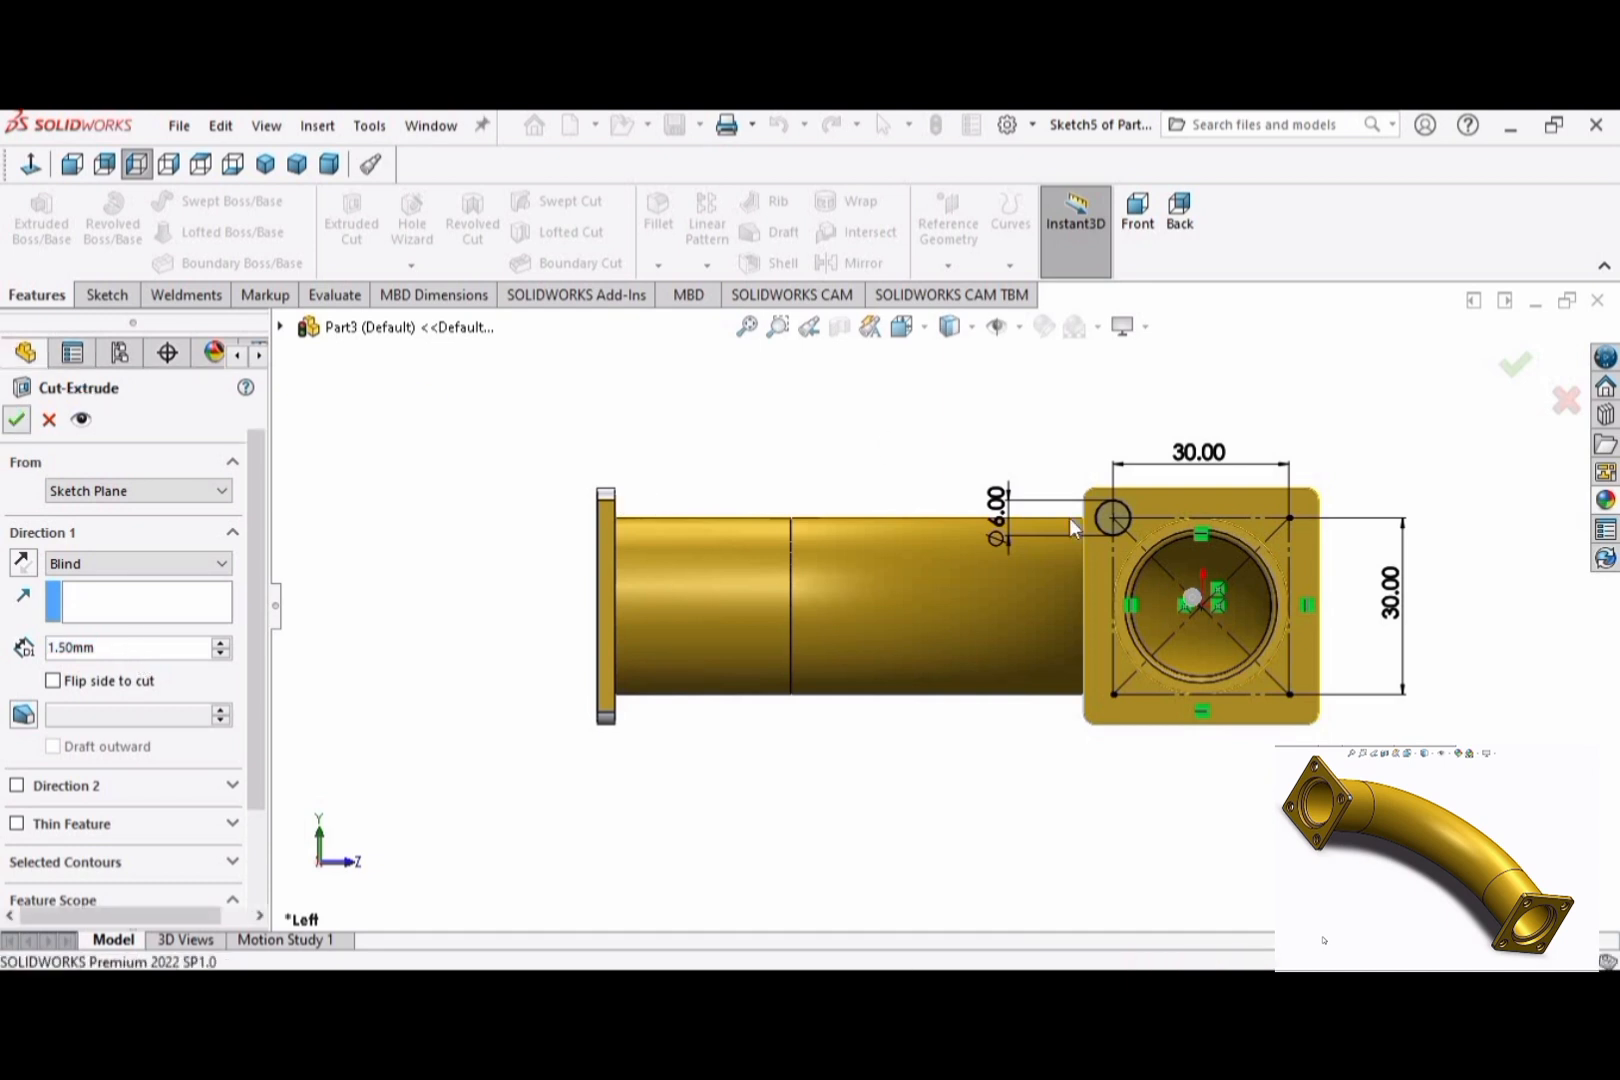
scroll(1115, 530, "down", 3)
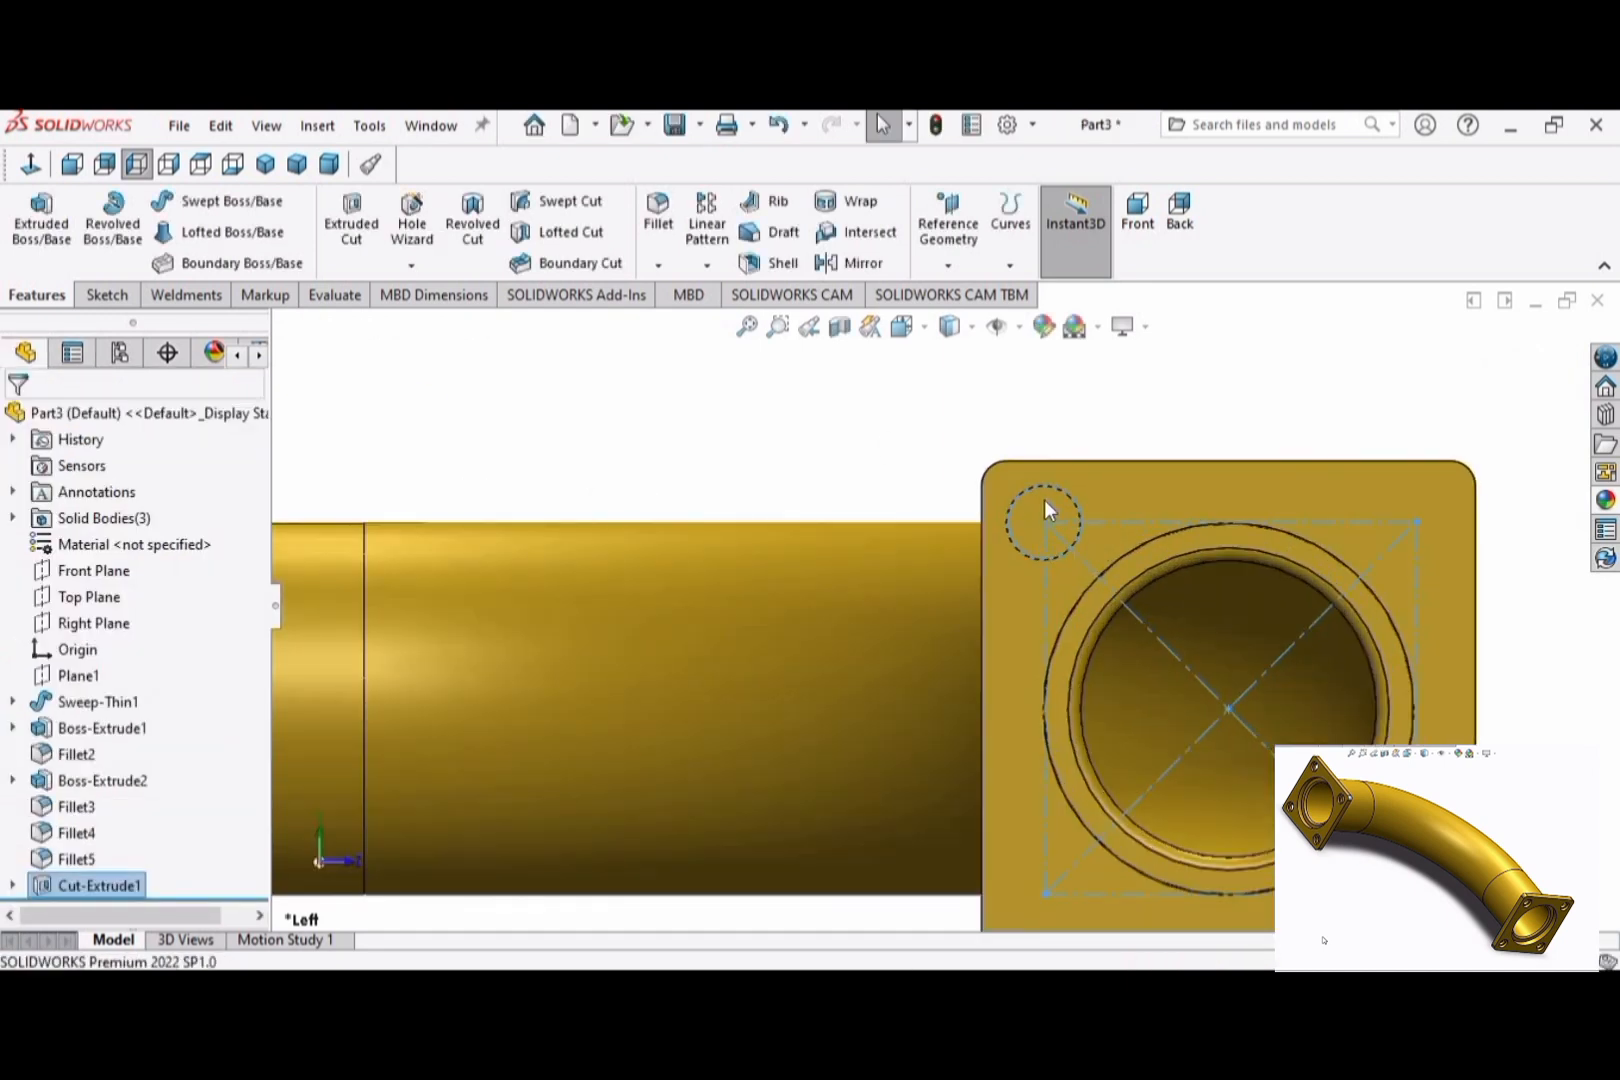
Step: Sketch a circle about 3.3 mm in diameter on the floor of the flange's corner recess, concentric with the recess
left_click(1044, 515)
left_click(1115, 430)
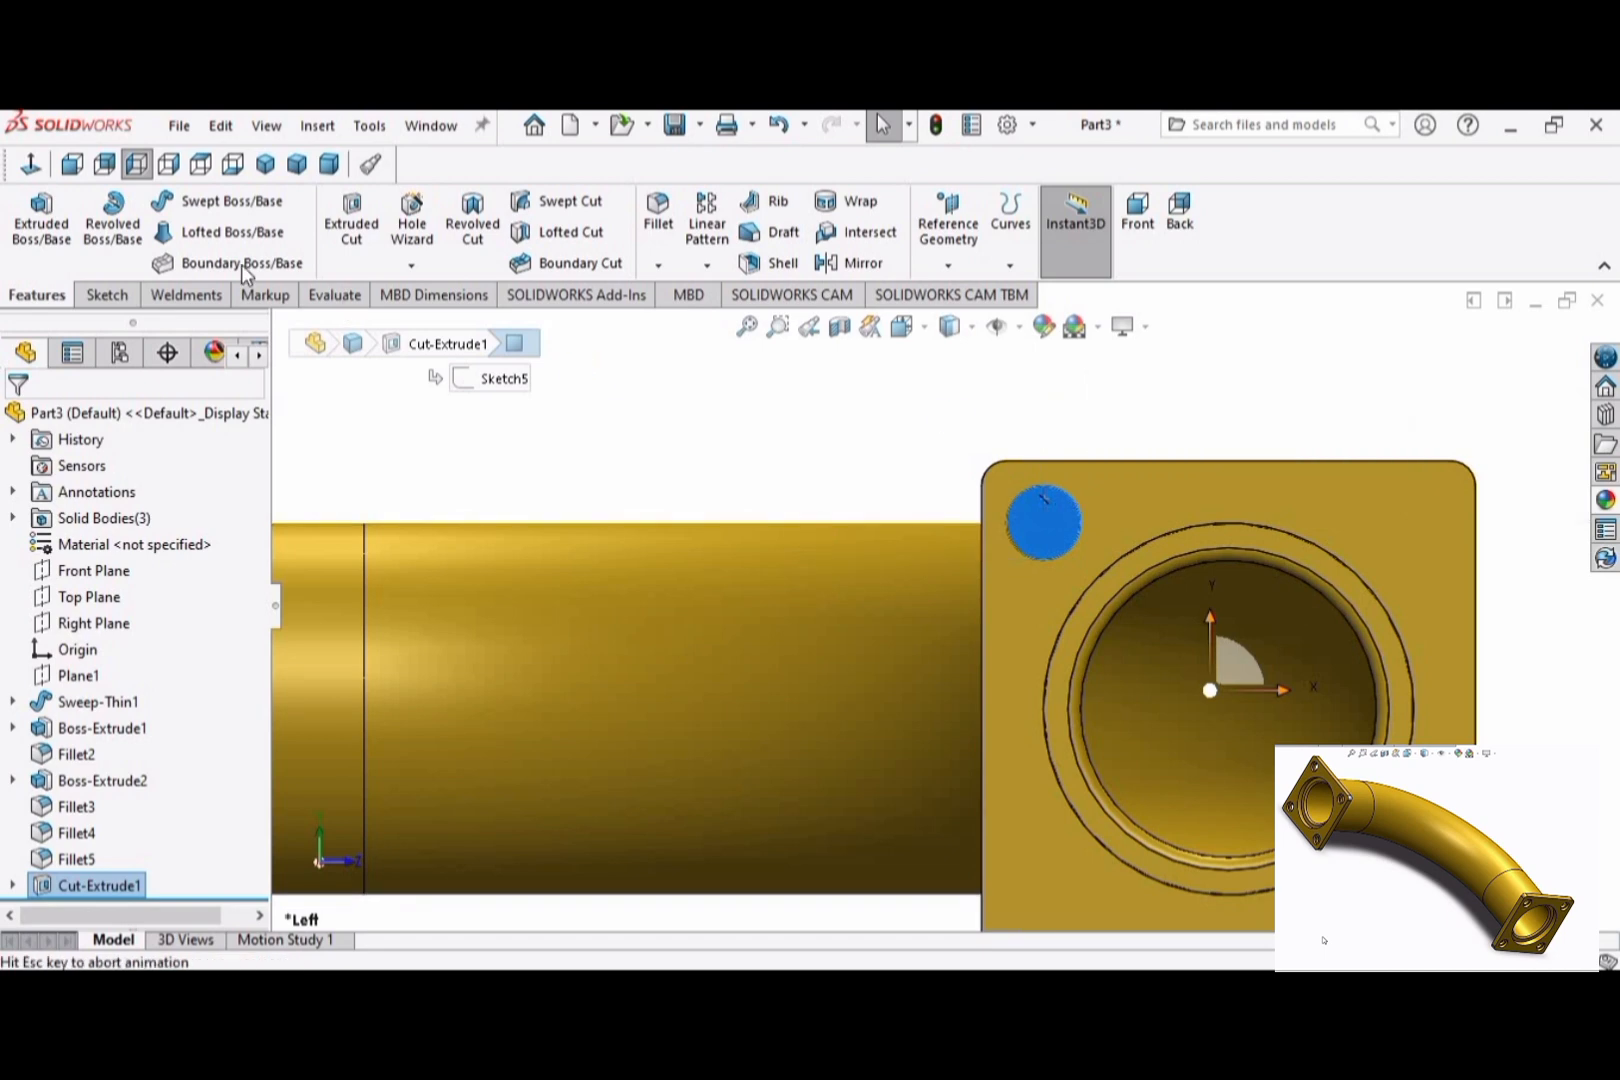
left_click(201, 207)
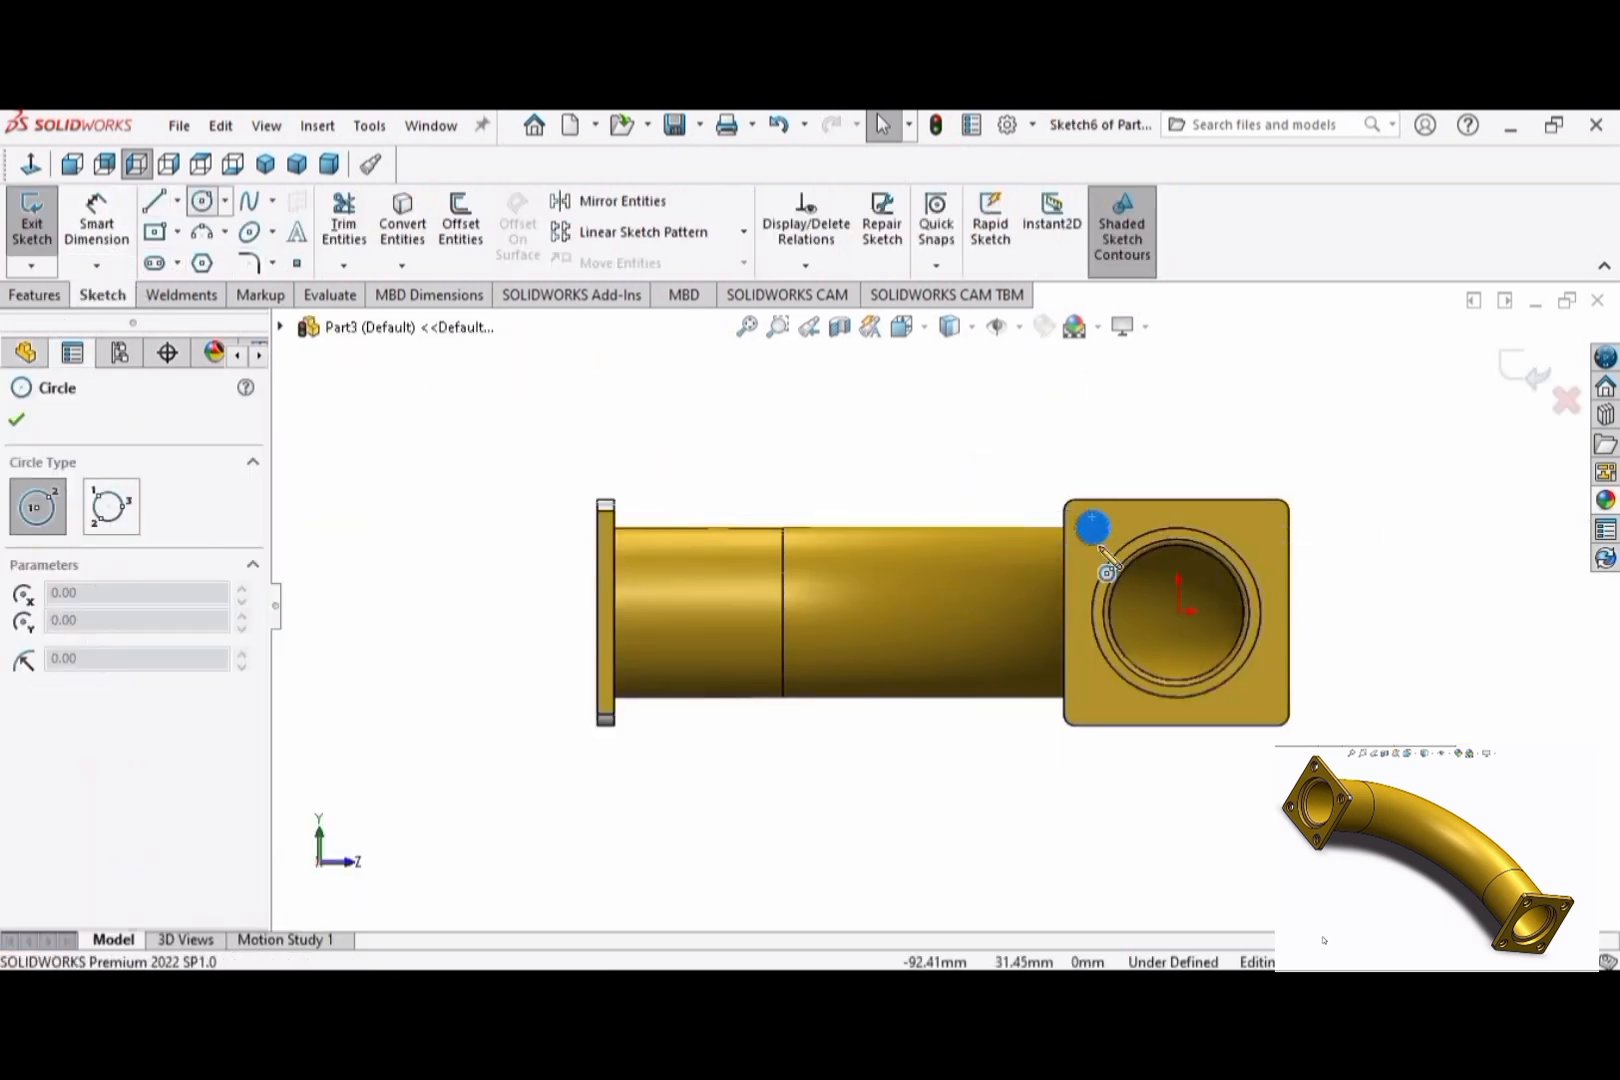
scroll(1098, 545, "down", 2)
scroll(1100, 549, "down", 2)
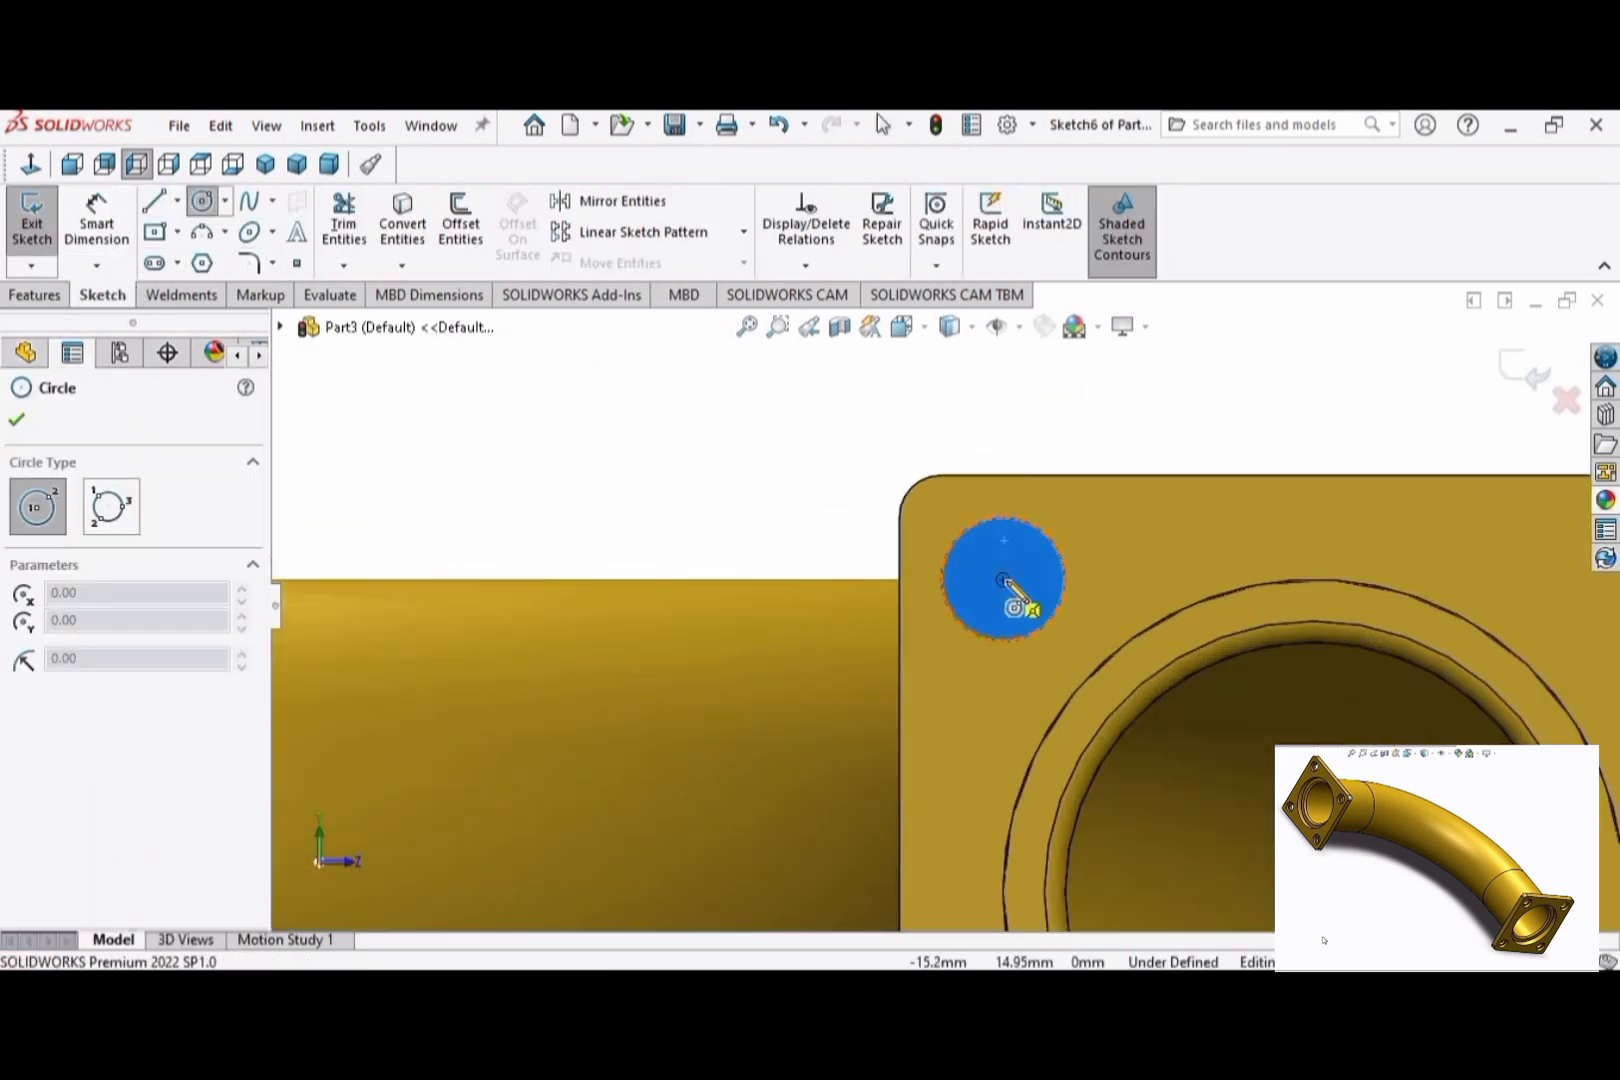
left_click(1003, 578)
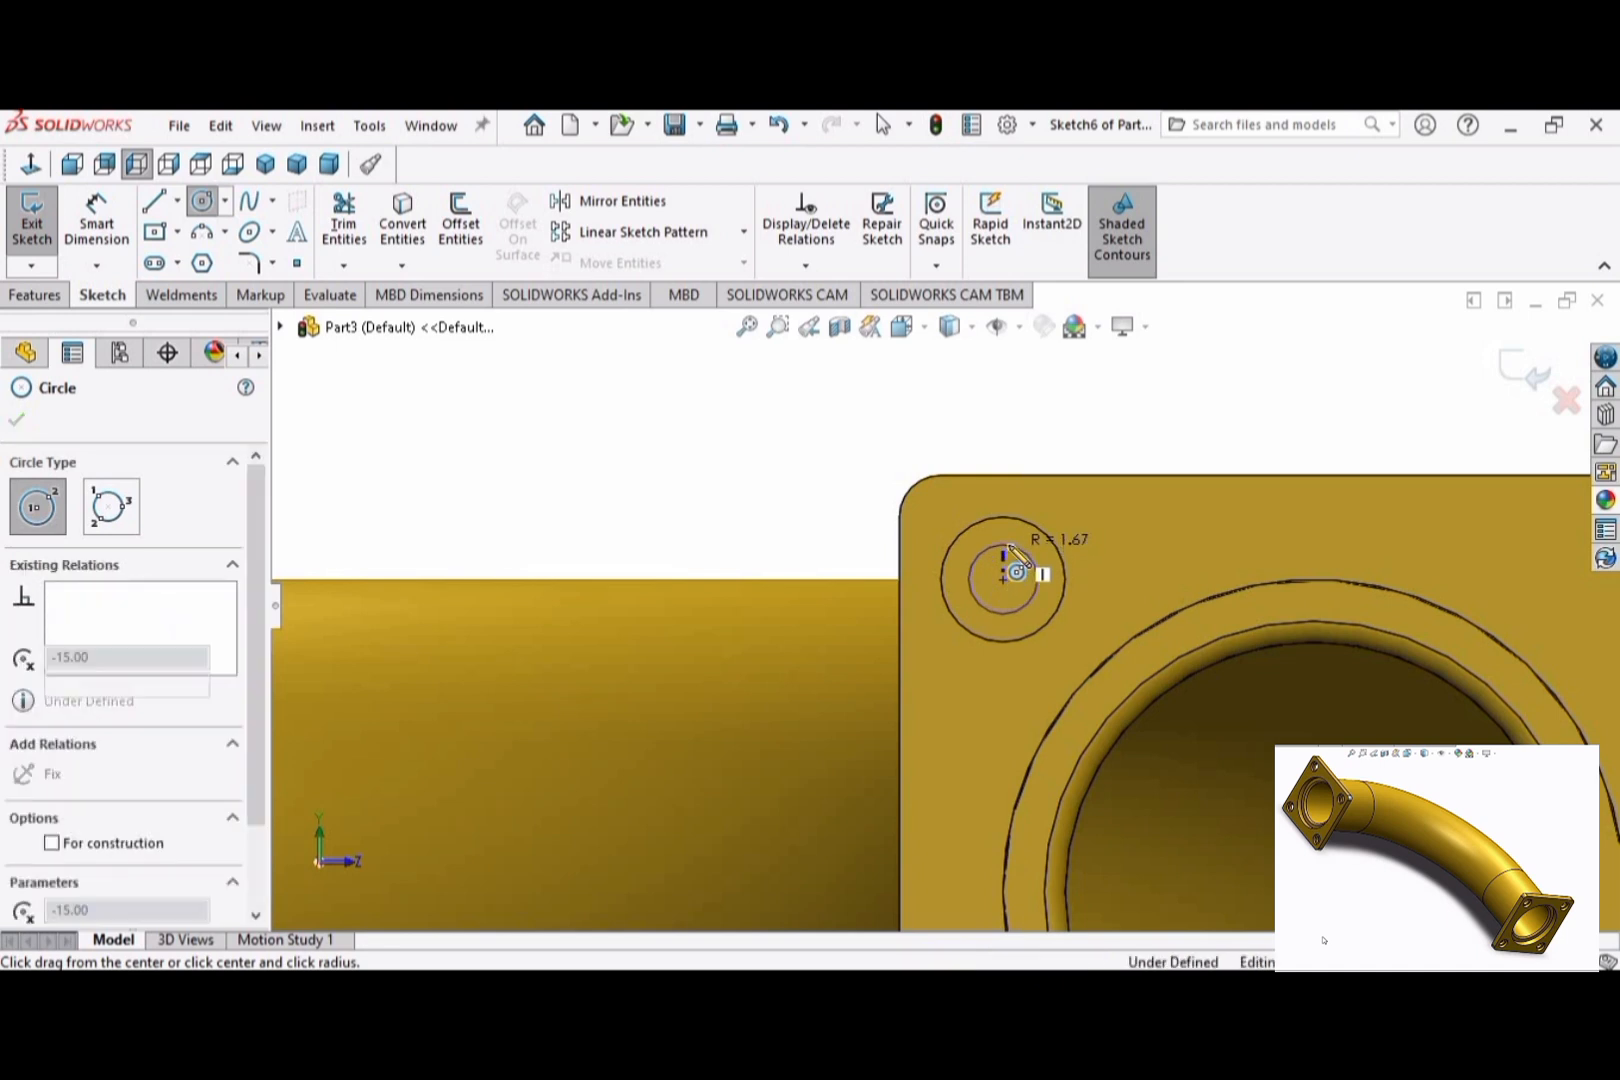
left_click(1010, 550)
key("Escape")
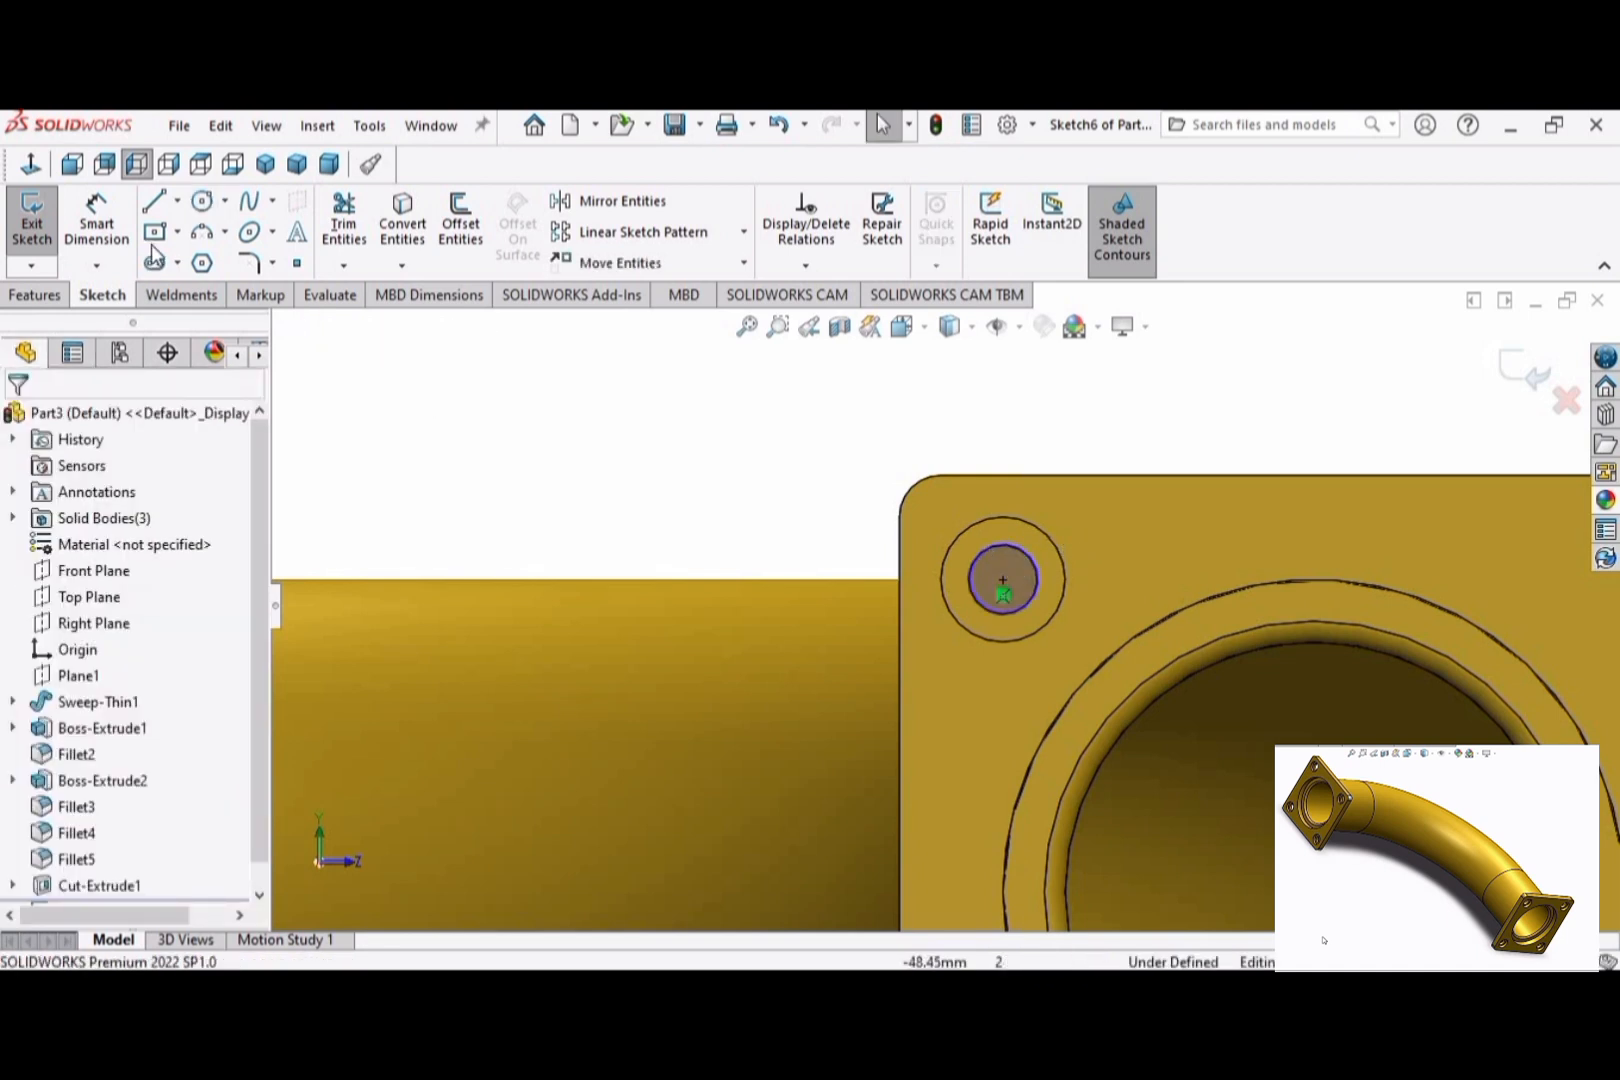
Step: Dimension the diameter of the inner circle in the corner recess to 4 mm
left_click(100, 229)
left_click(970, 588)
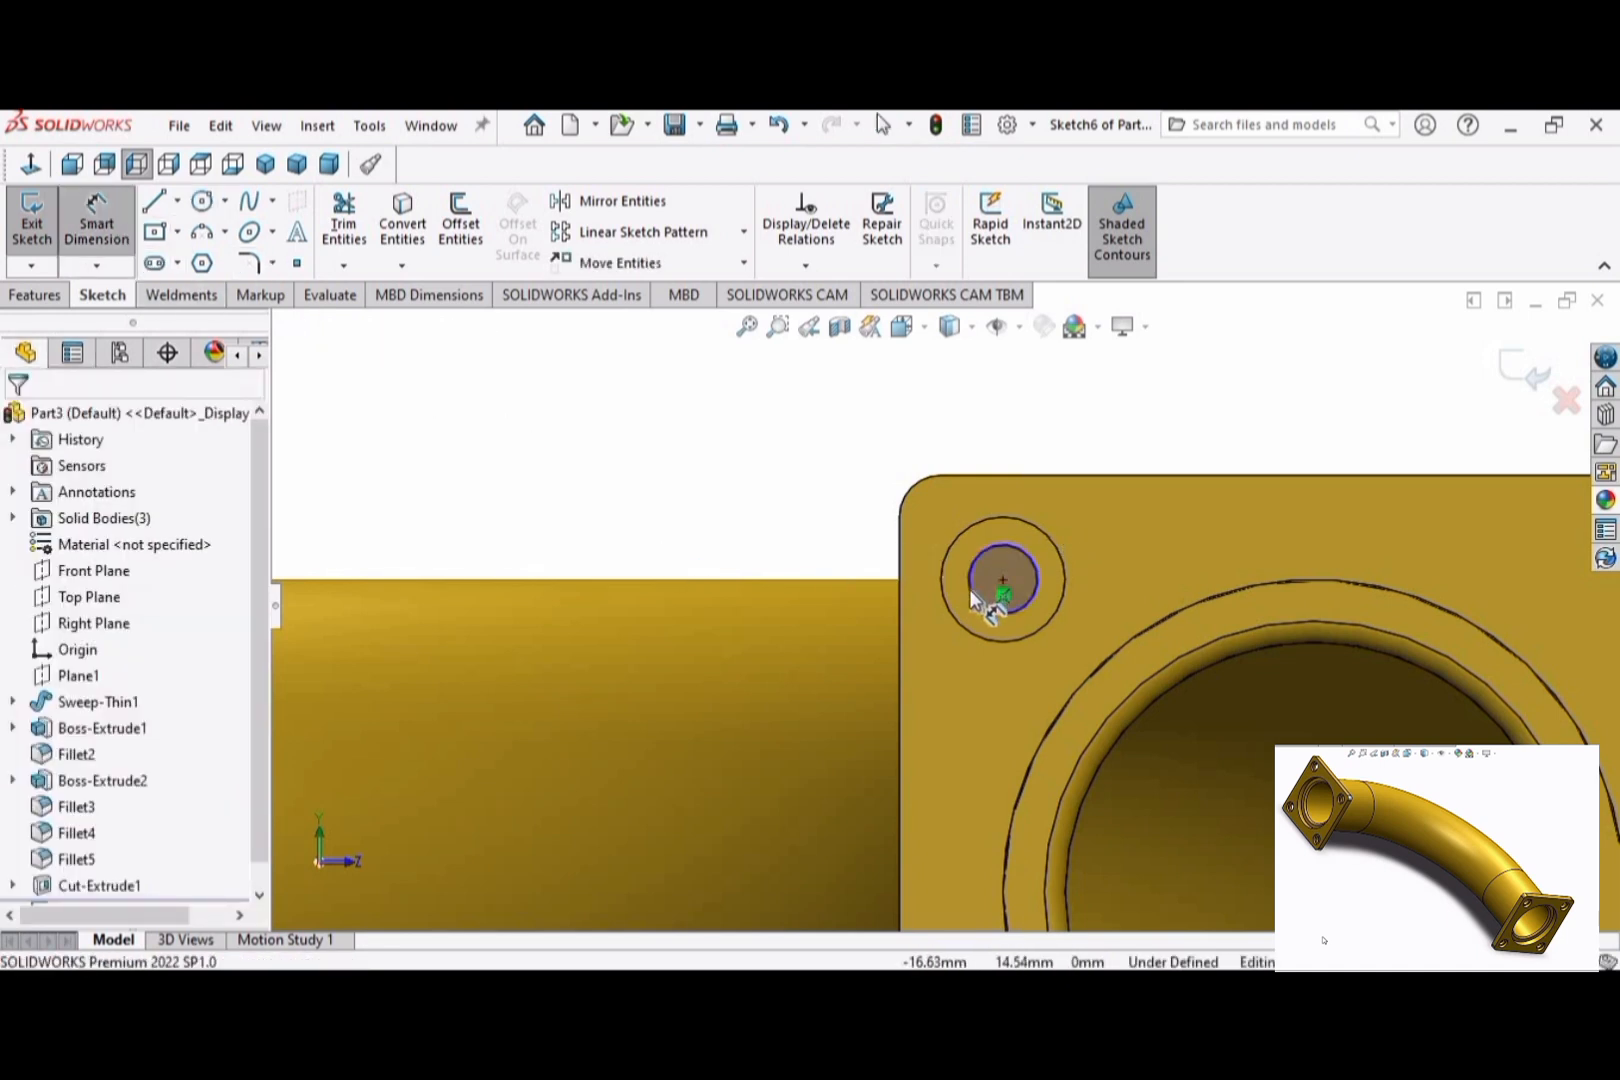
left_click(770, 575)
type("3.00mm")
key("Return")
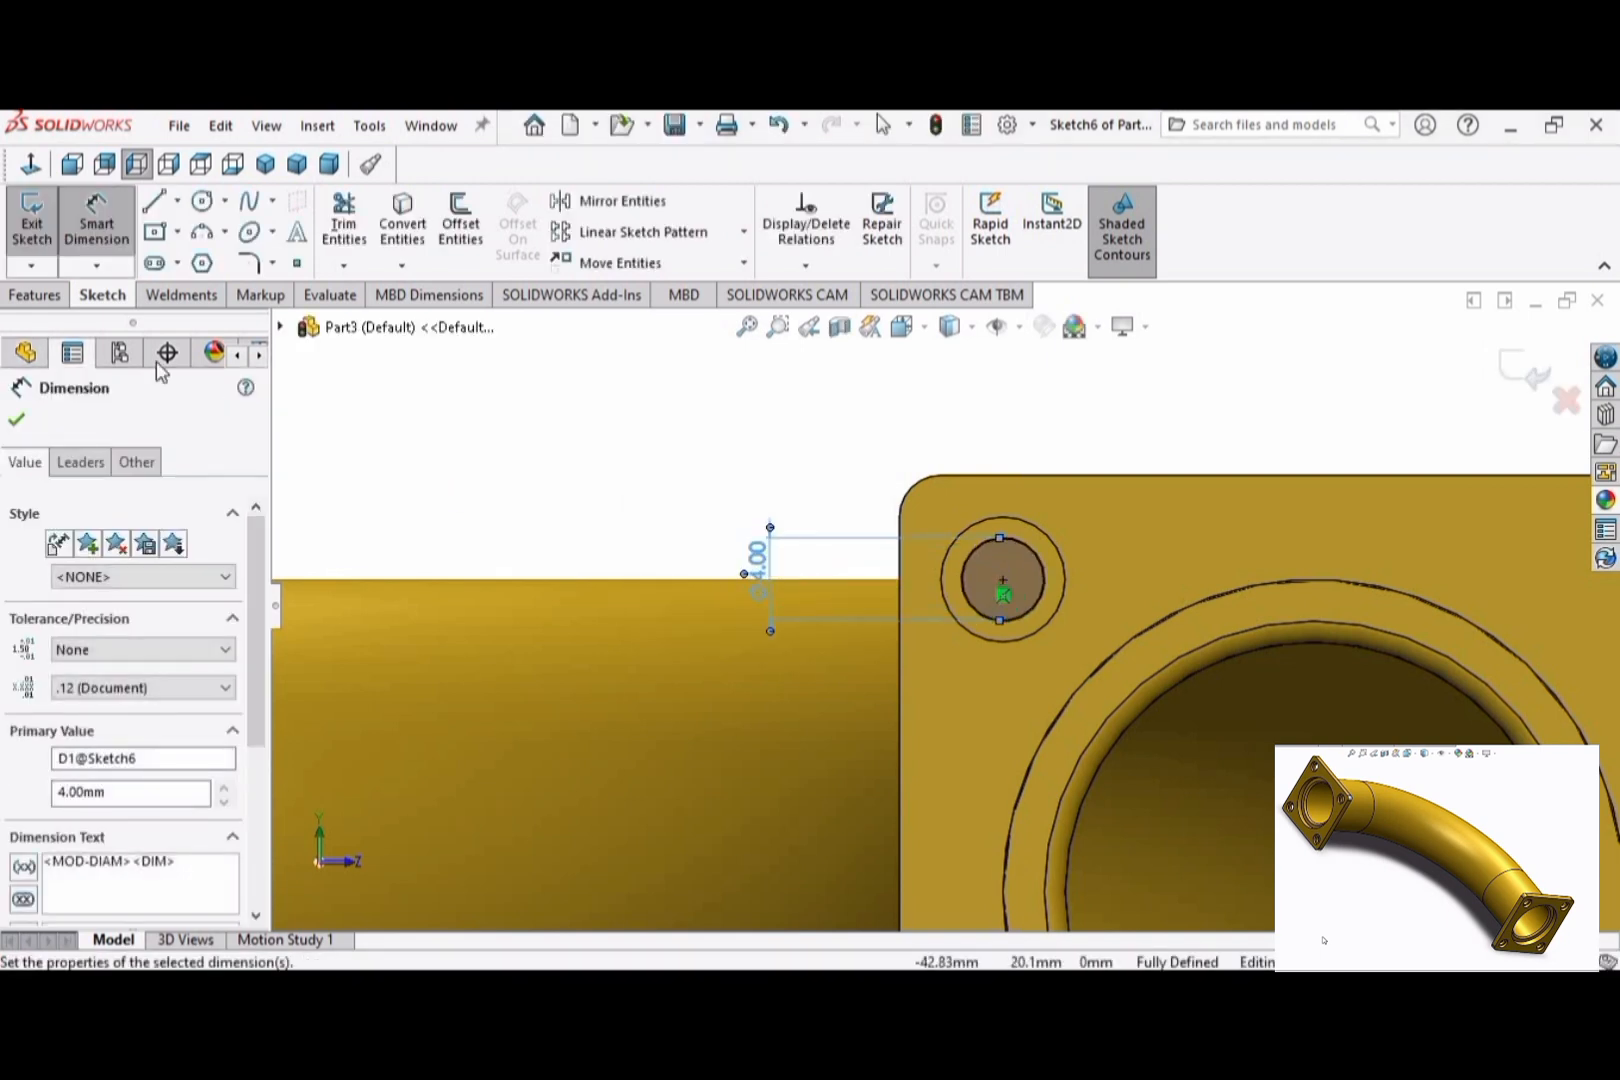
Step: Cut-extrude the 4 mm circle through the flange to a blind depth of 3 mm
left_click(45, 301)
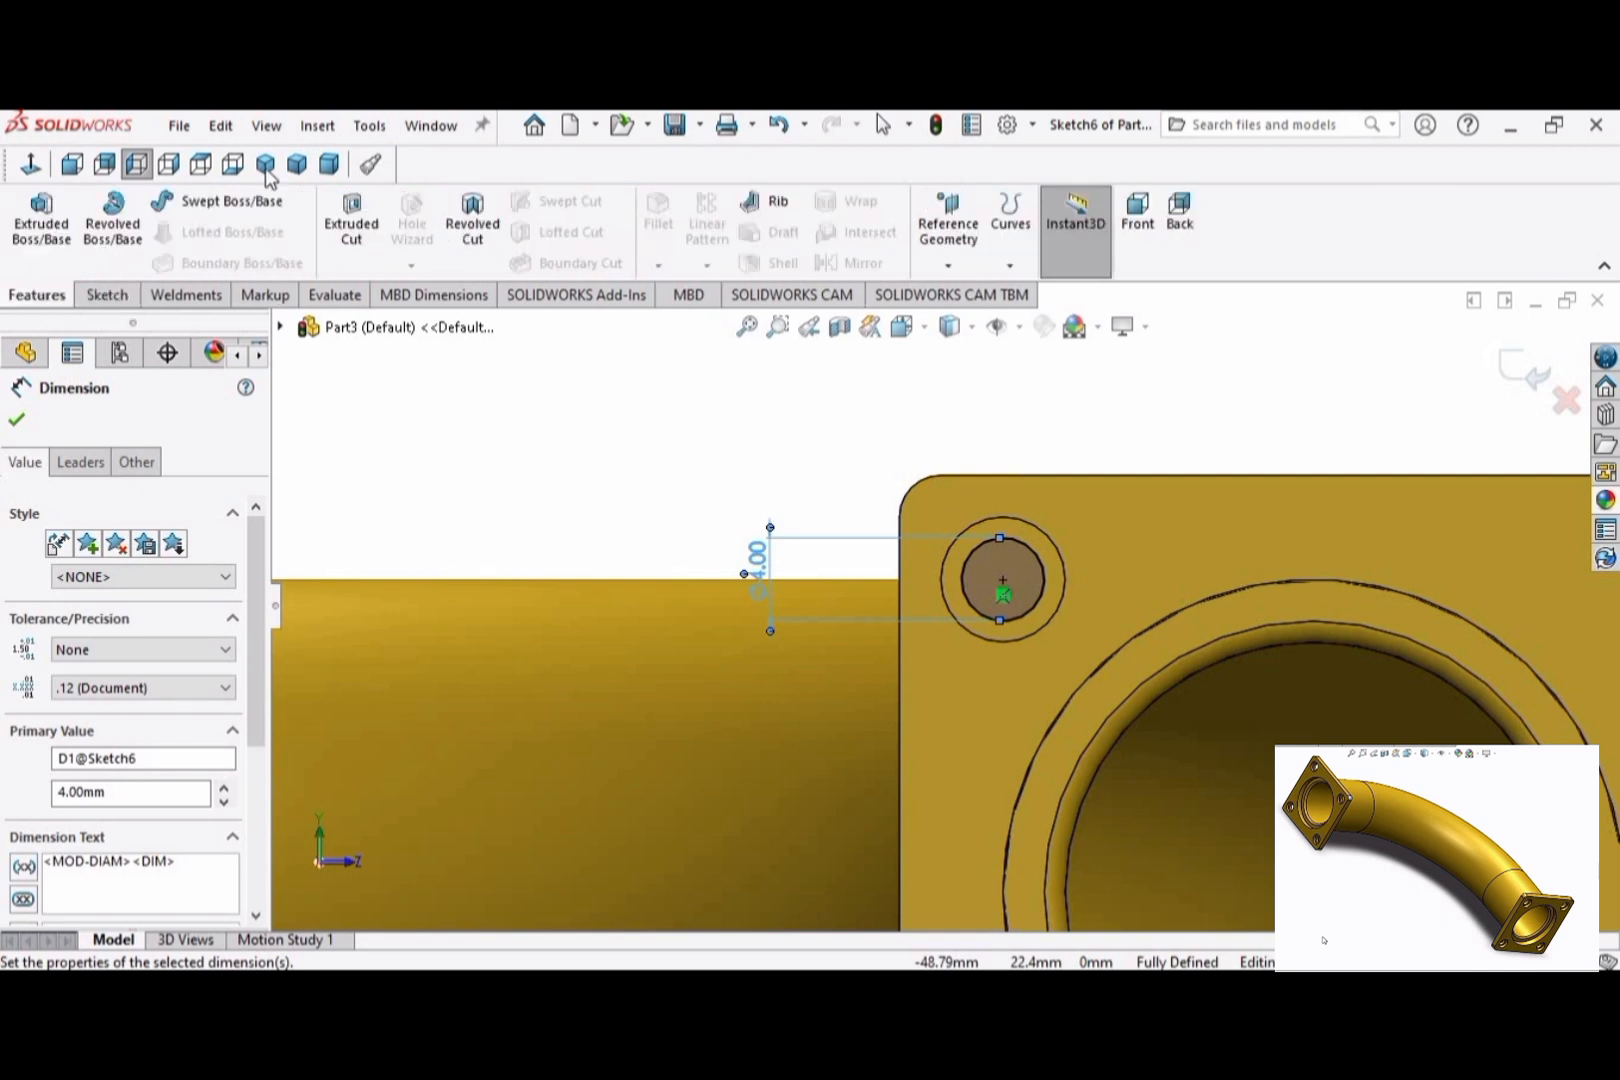
left_click(350, 232)
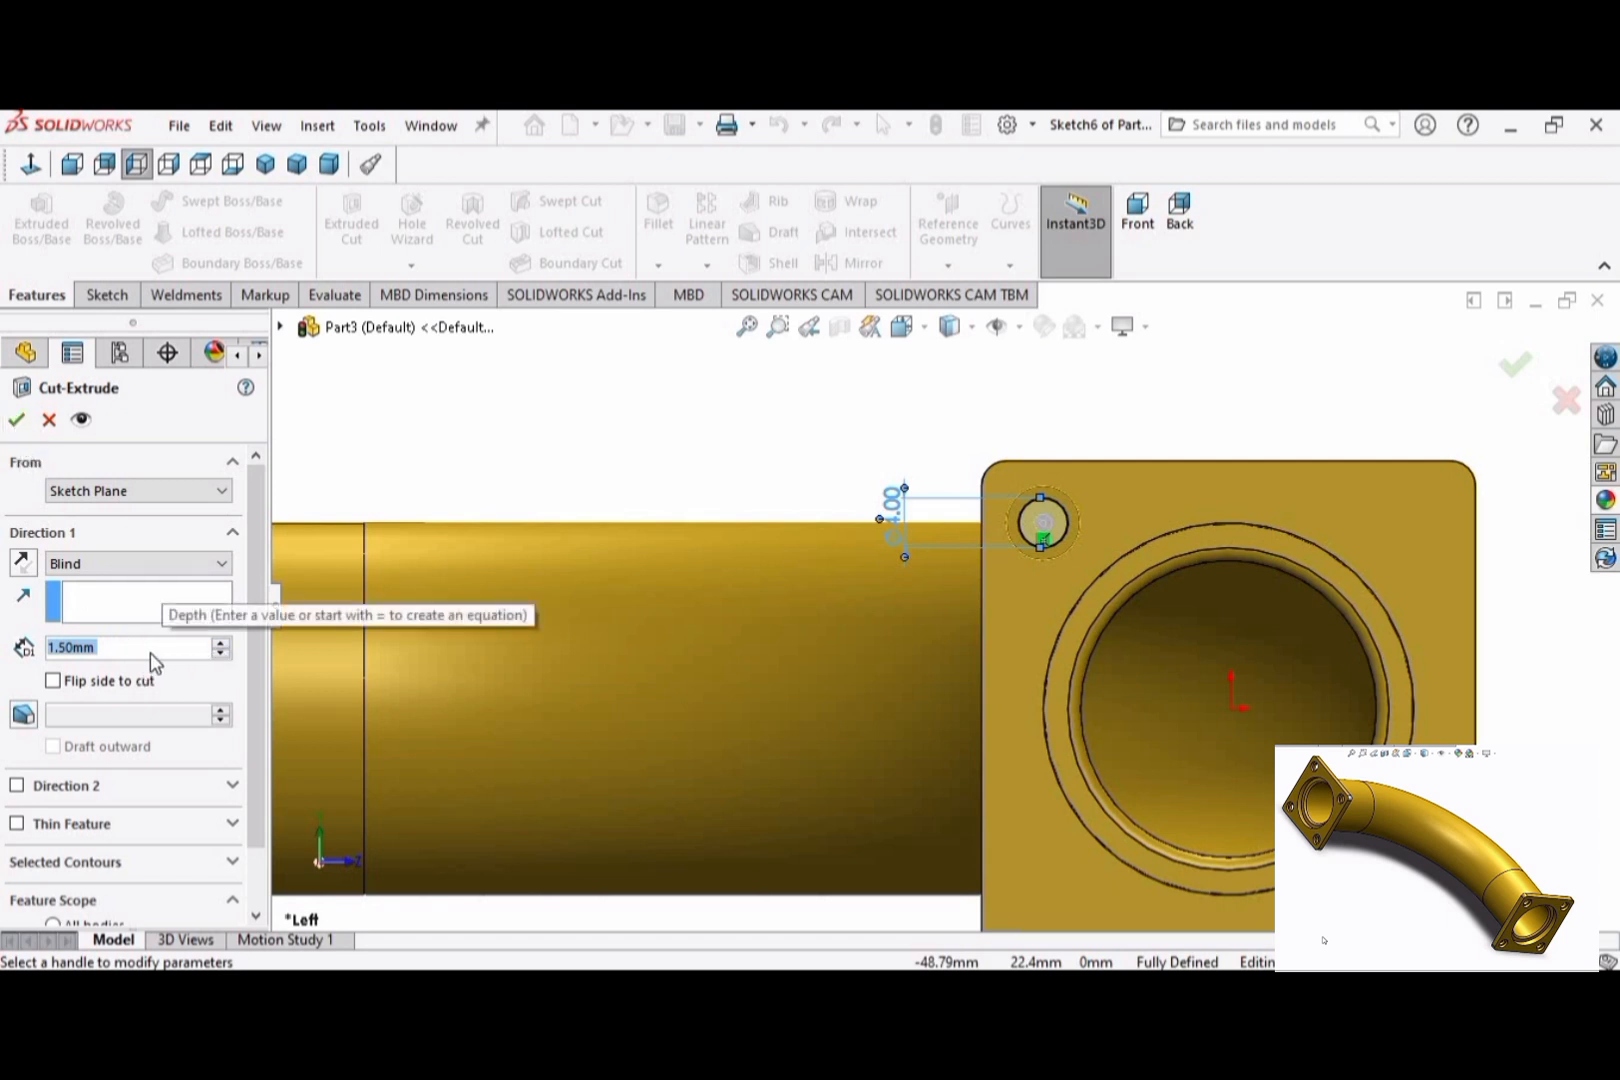
type("3")
key("Return")
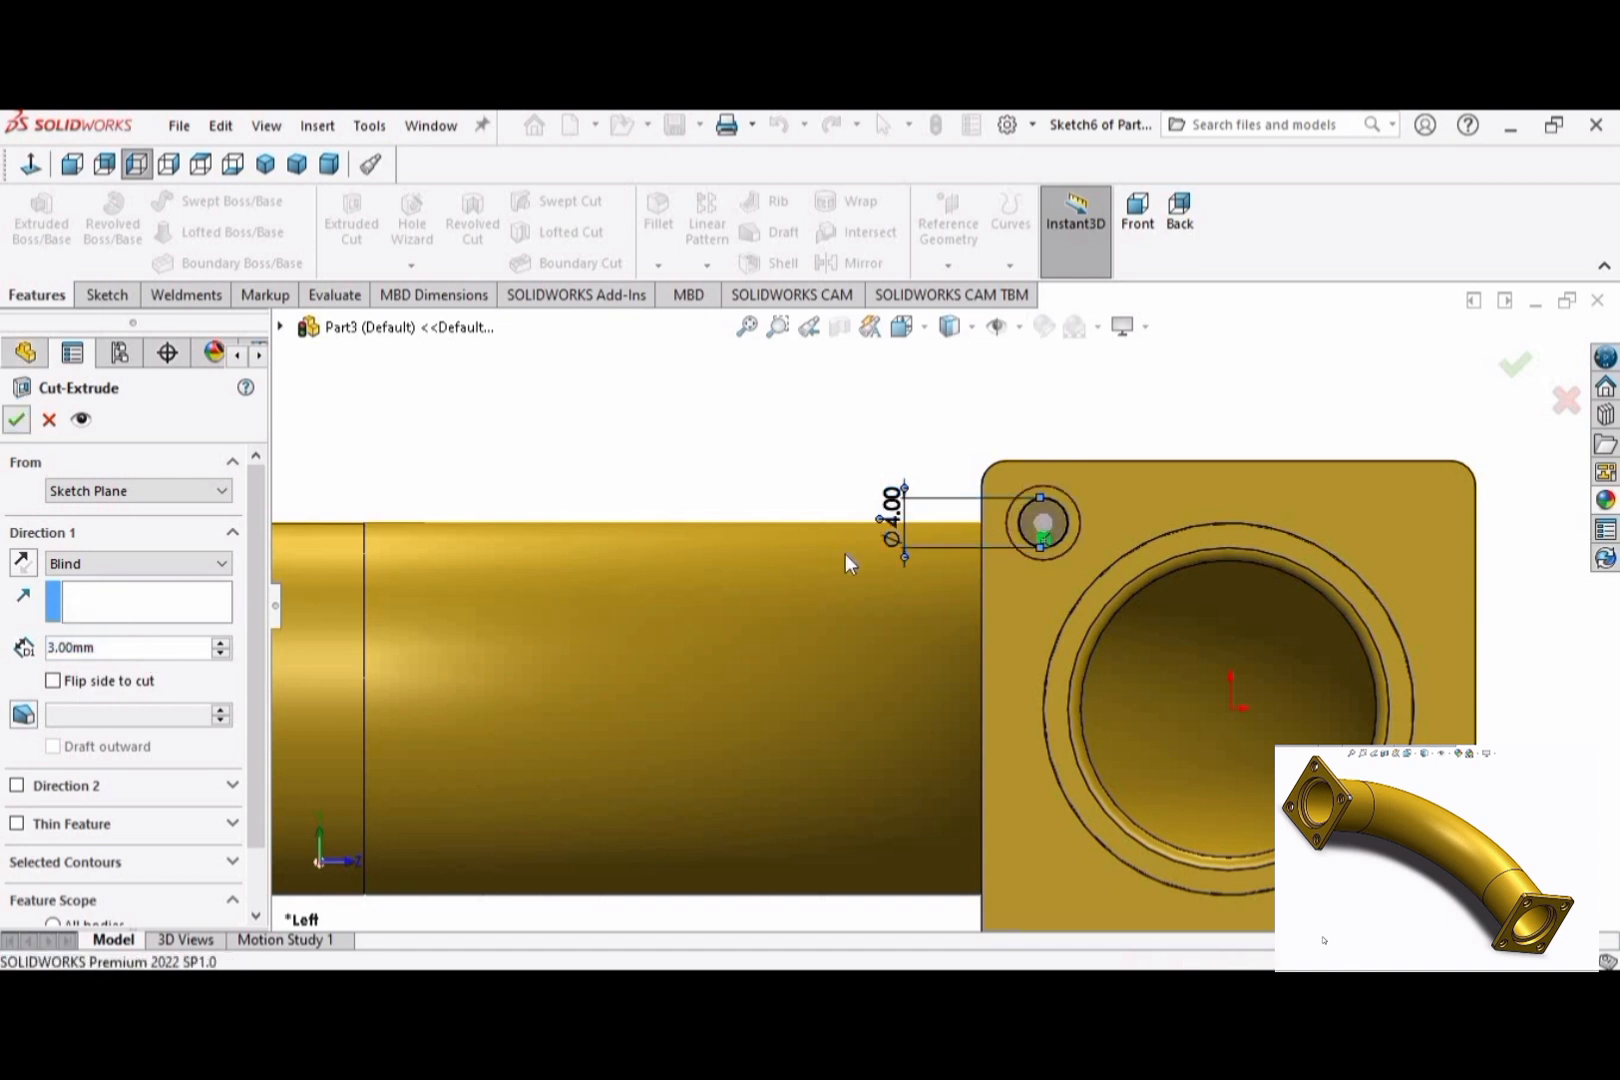
left_click(866, 491)
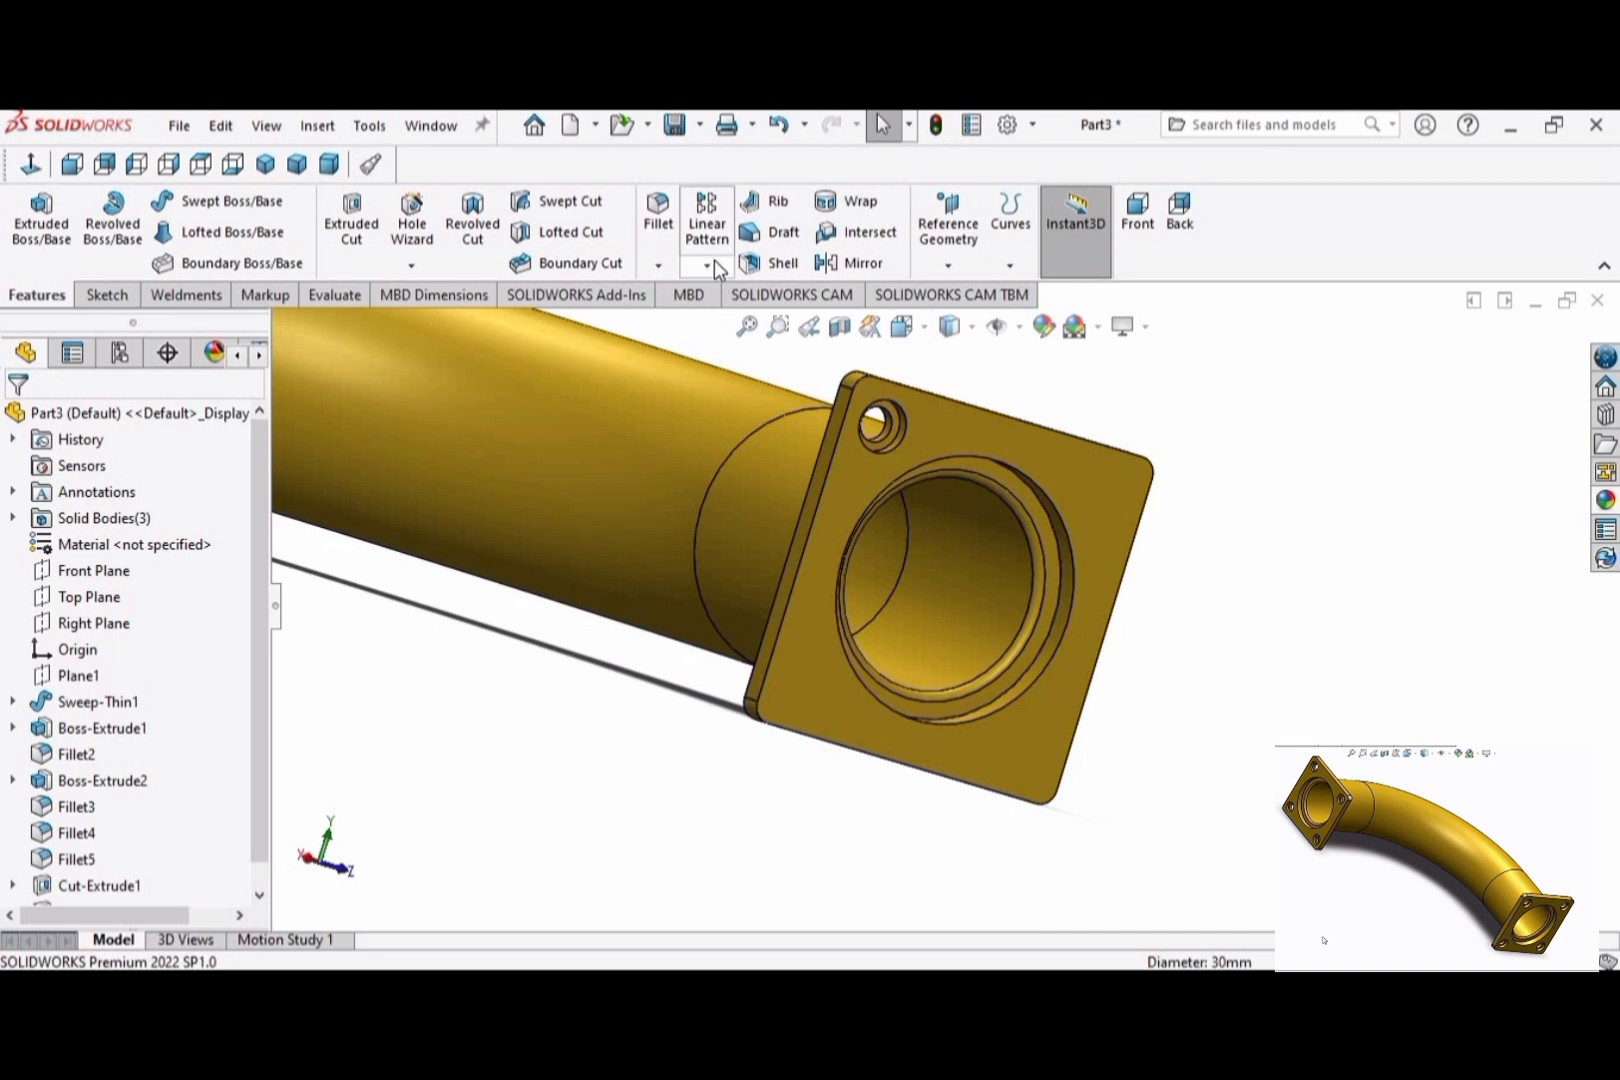
Step: Set up a circular pattern of Cut-Extrude1 and Cut-Extrude2 around the cylindrical face encircling the pipe opening
left_click(712, 263)
left_click(758, 323)
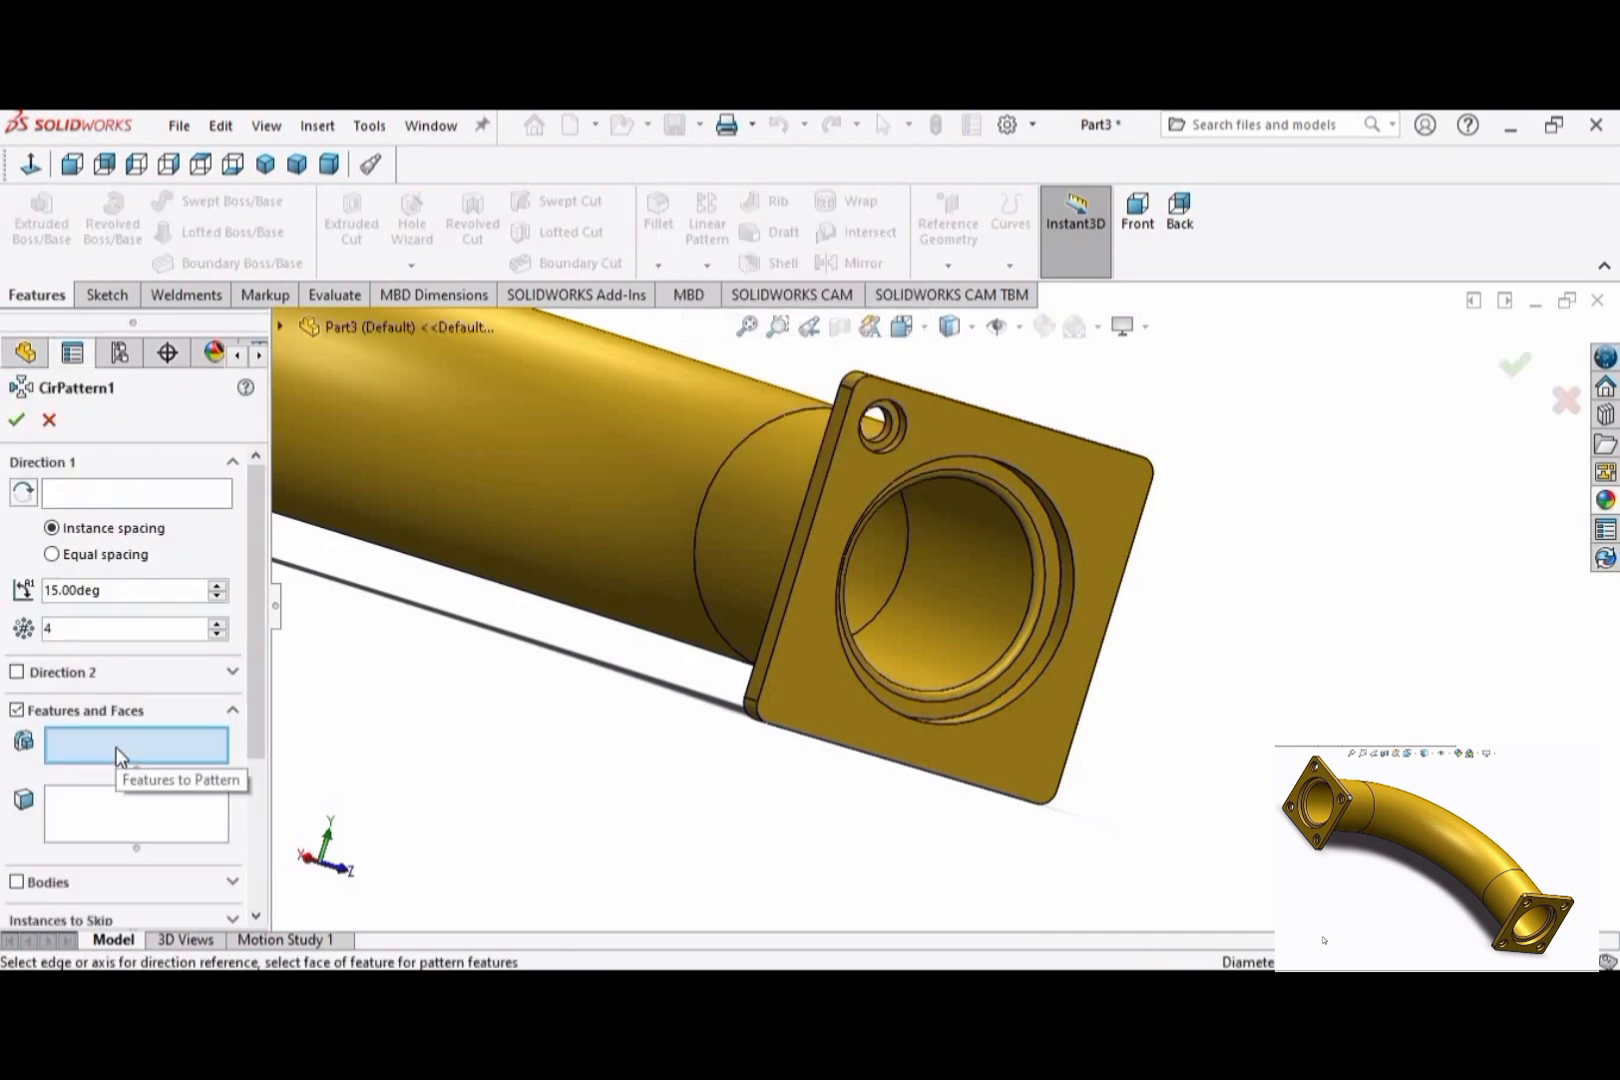
scroll(872, 428, "down", 2)
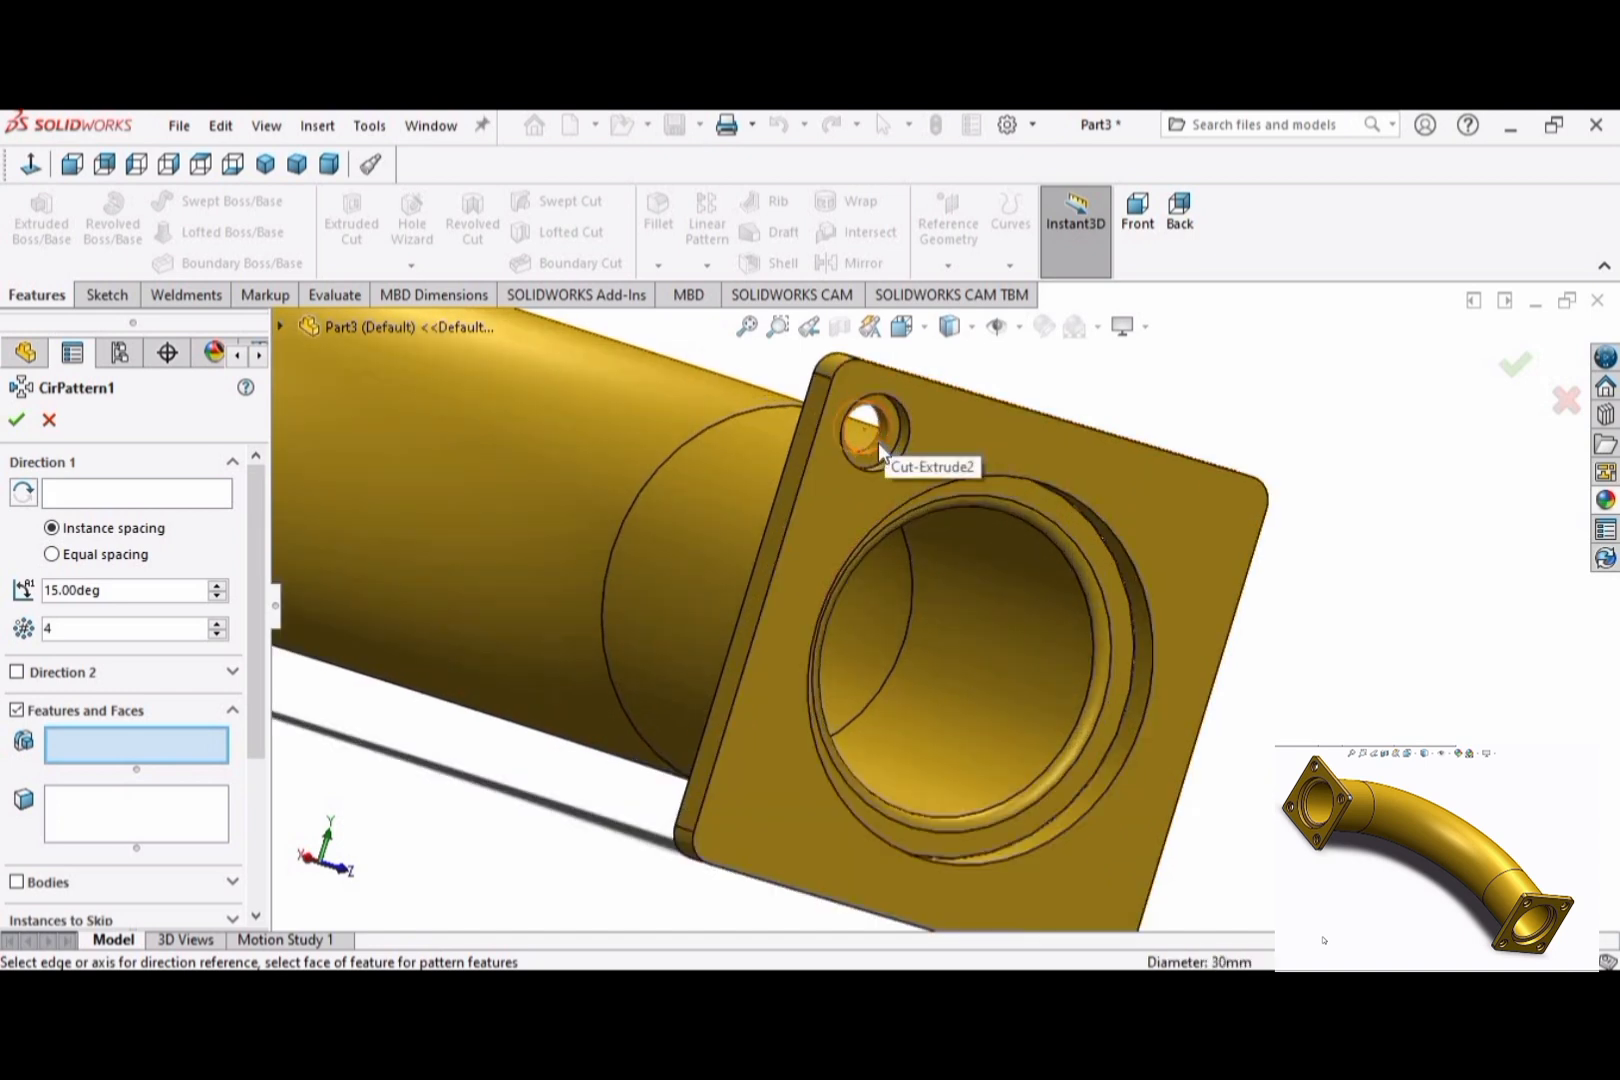
left_click(283, 325)
left_click(397, 801)
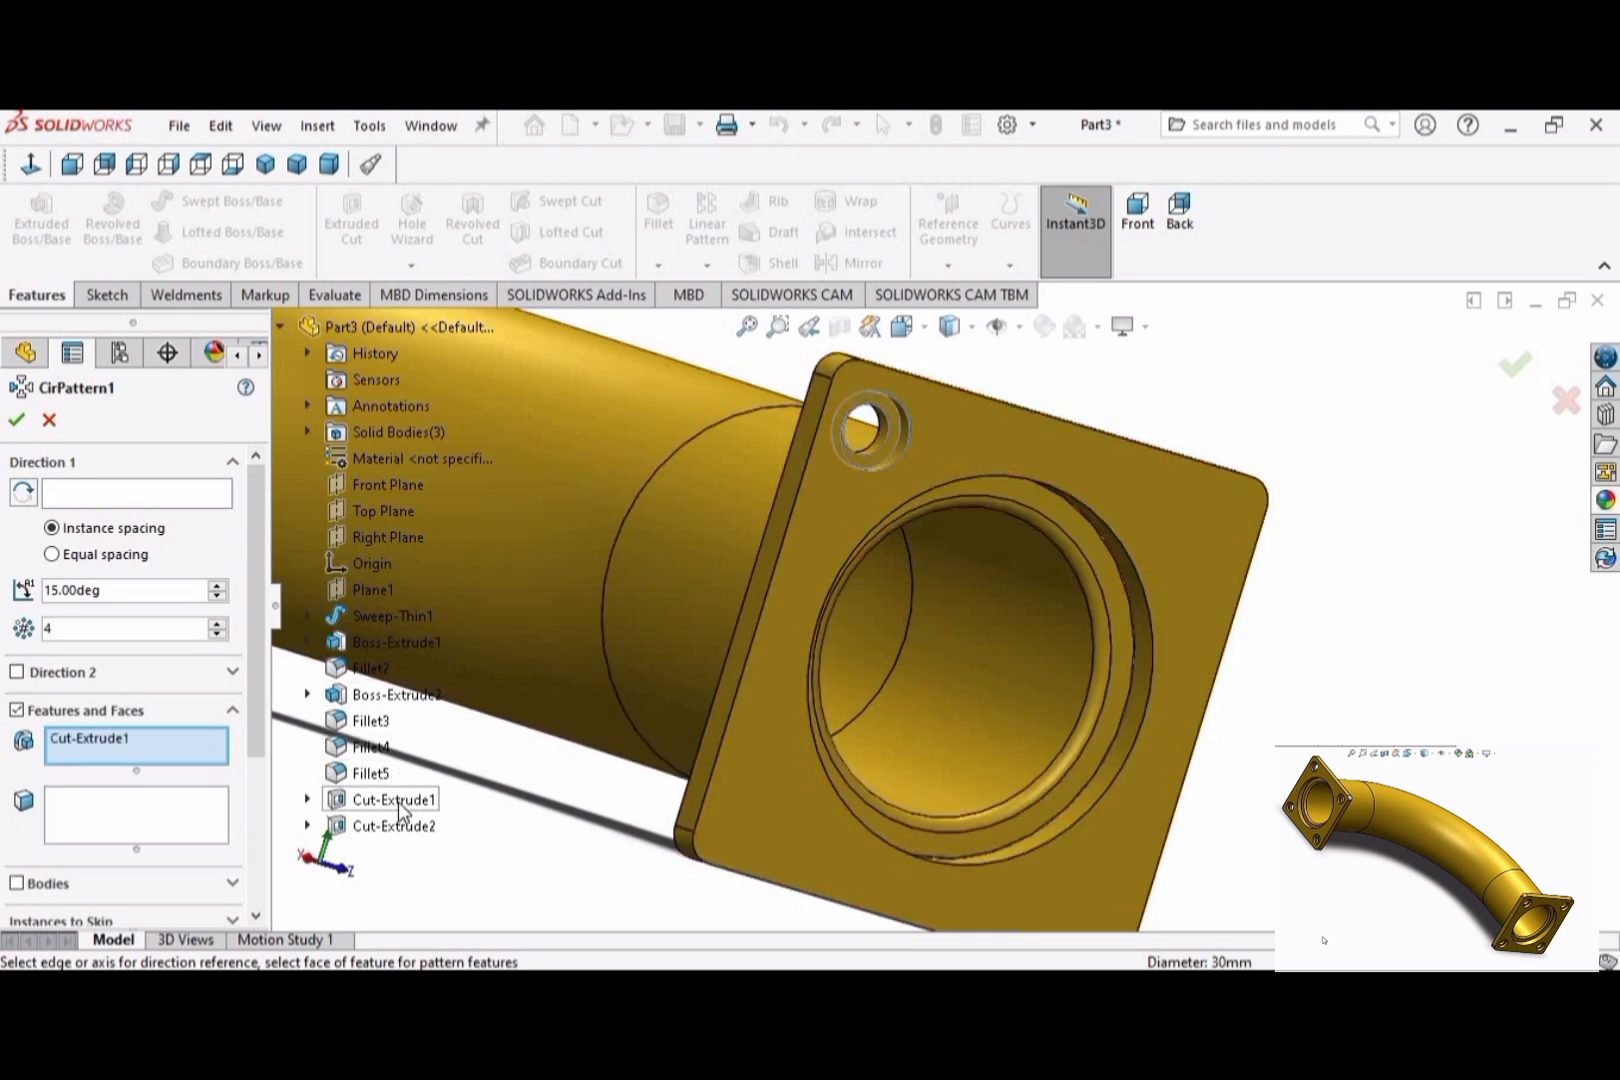
left_click(404, 826)
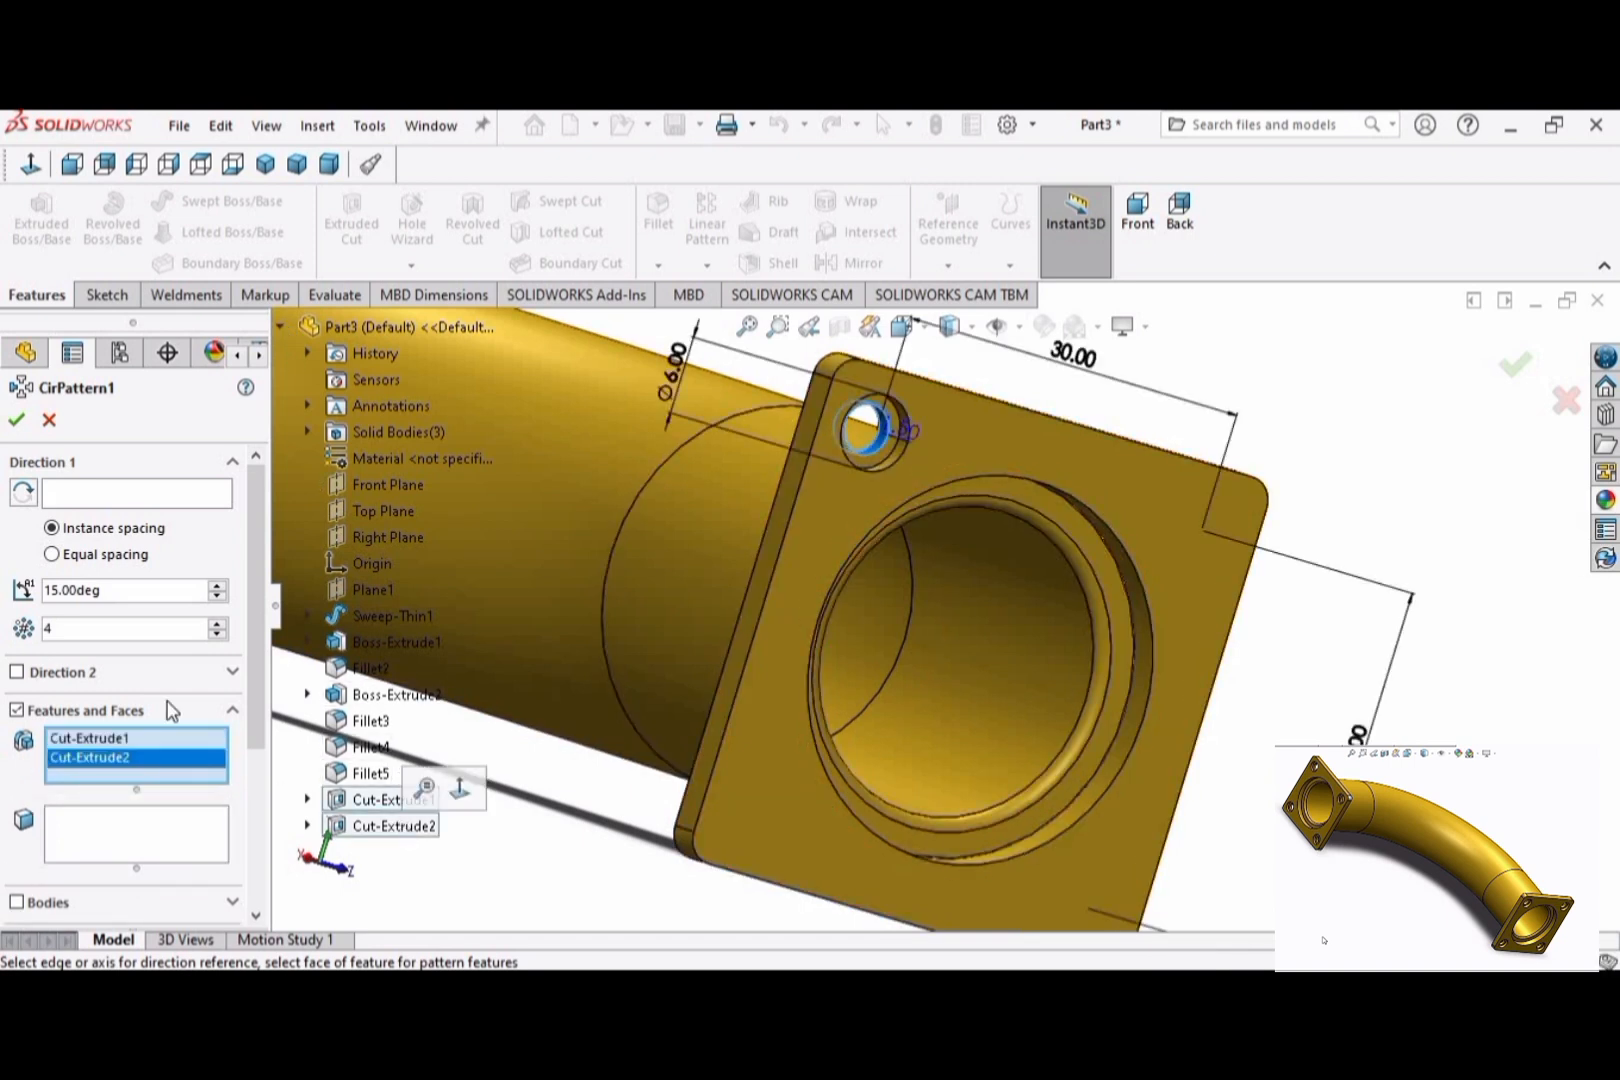
left_click(138, 489)
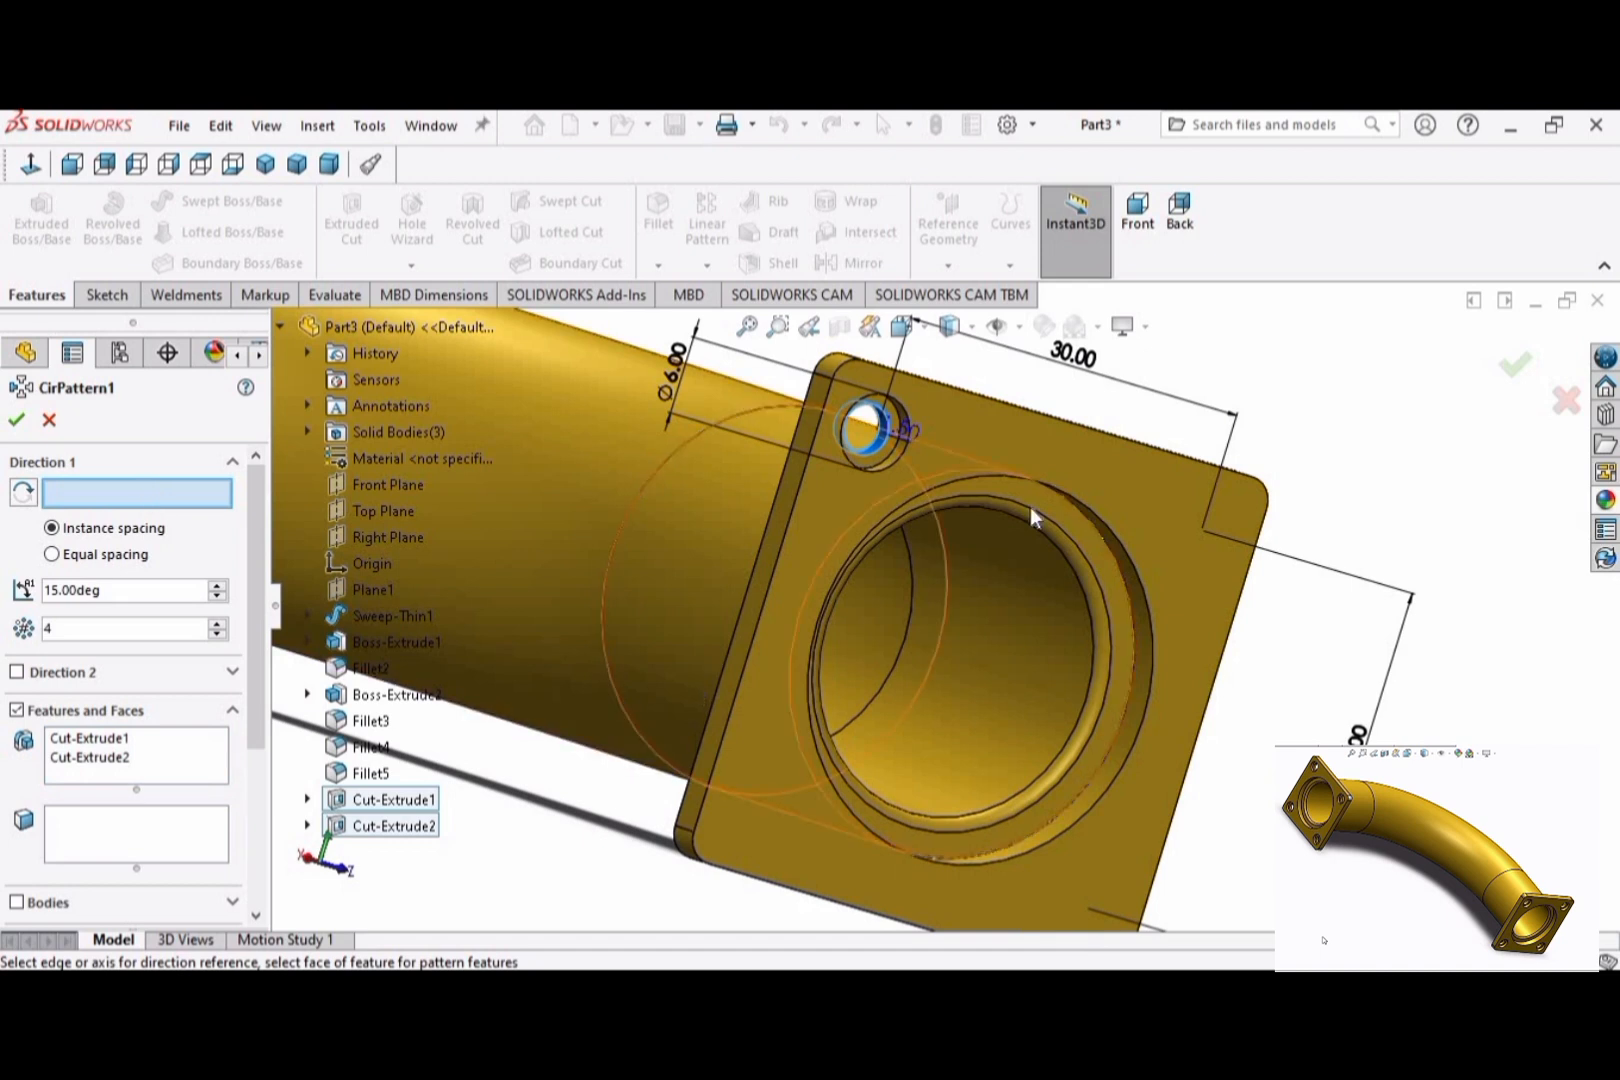
left_click(1126, 721)
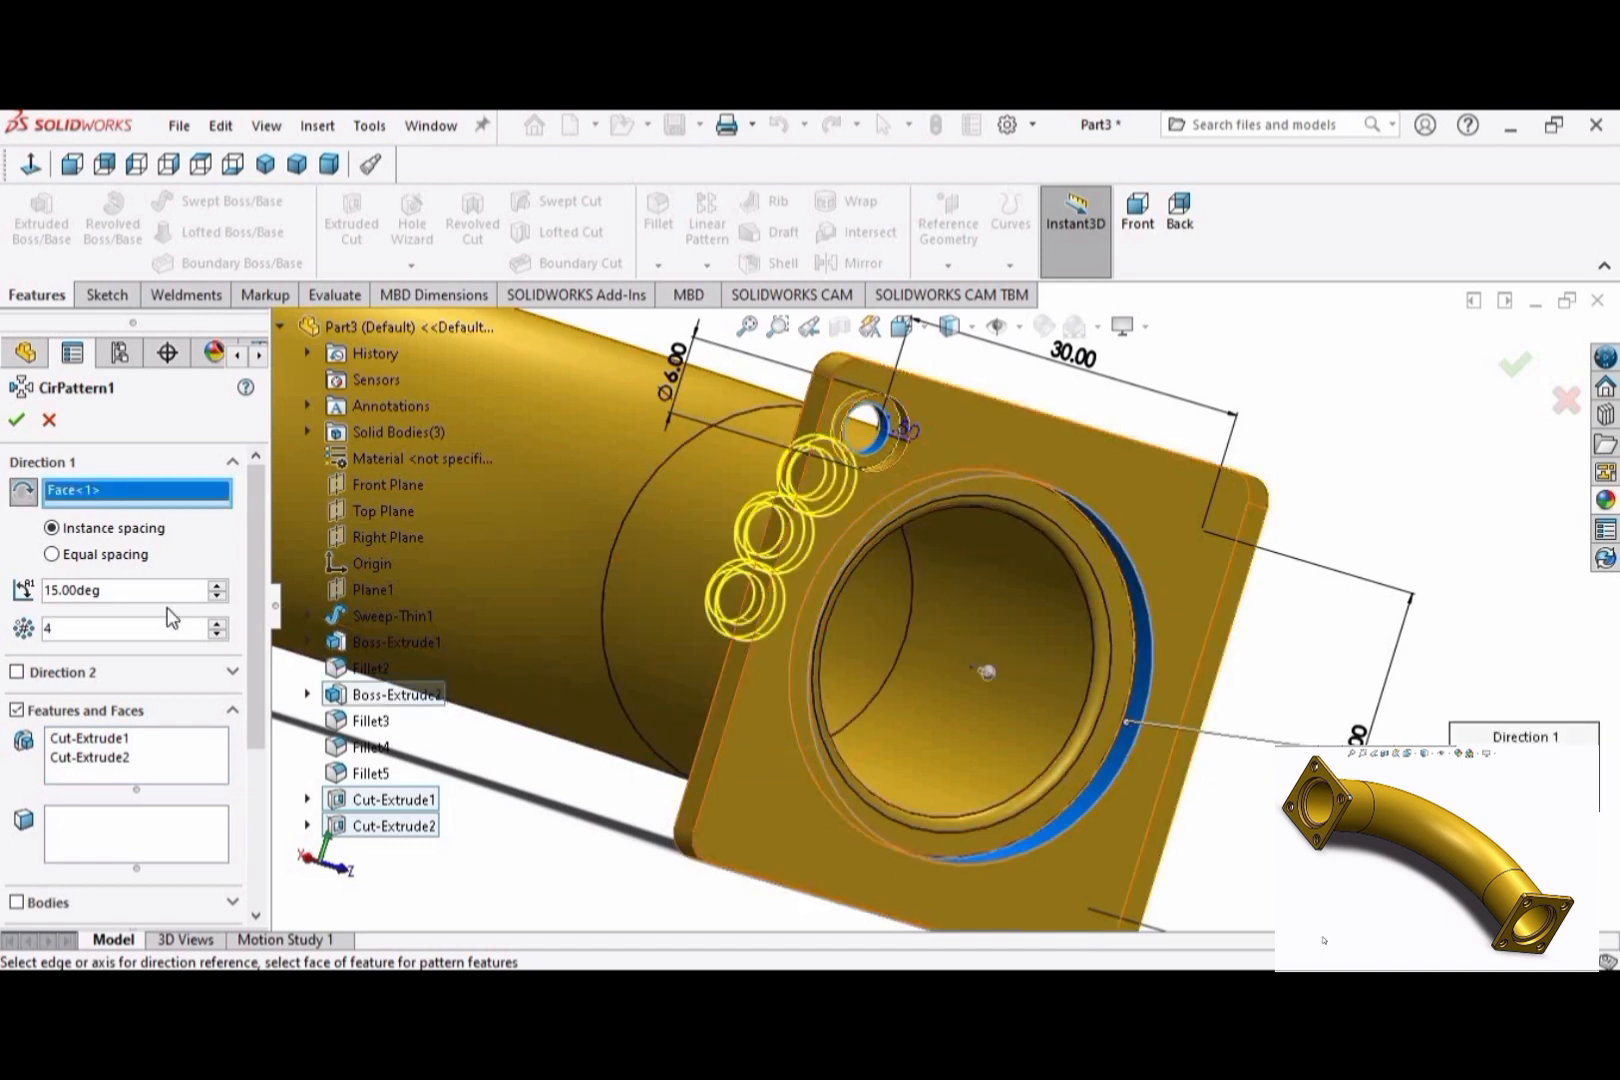
Step: Set the circular pattern's instance spacing to 90 degrees with 4 instances and complete the pattern
left_click(217, 586)
left_click(217, 586)
left_click(217, 586)
left_click(217, 586)
left_click(217, 586)
left_click(217, 586)
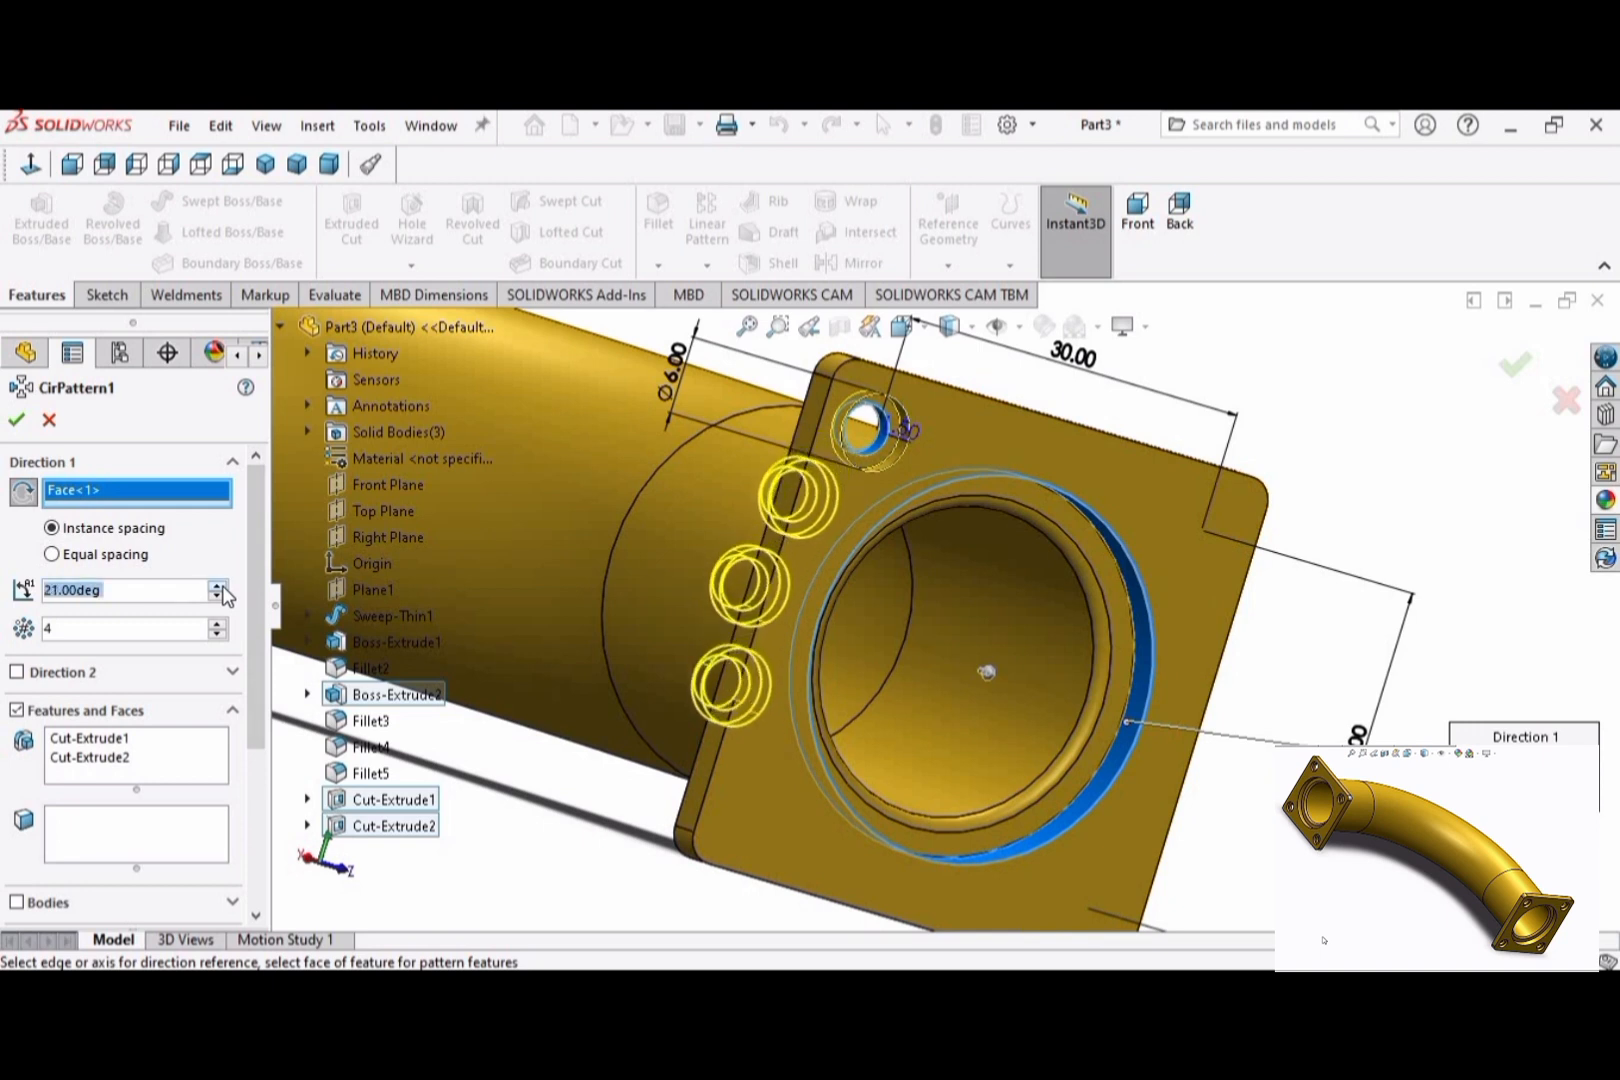
left_click(217, 586)
key("BackSpace")
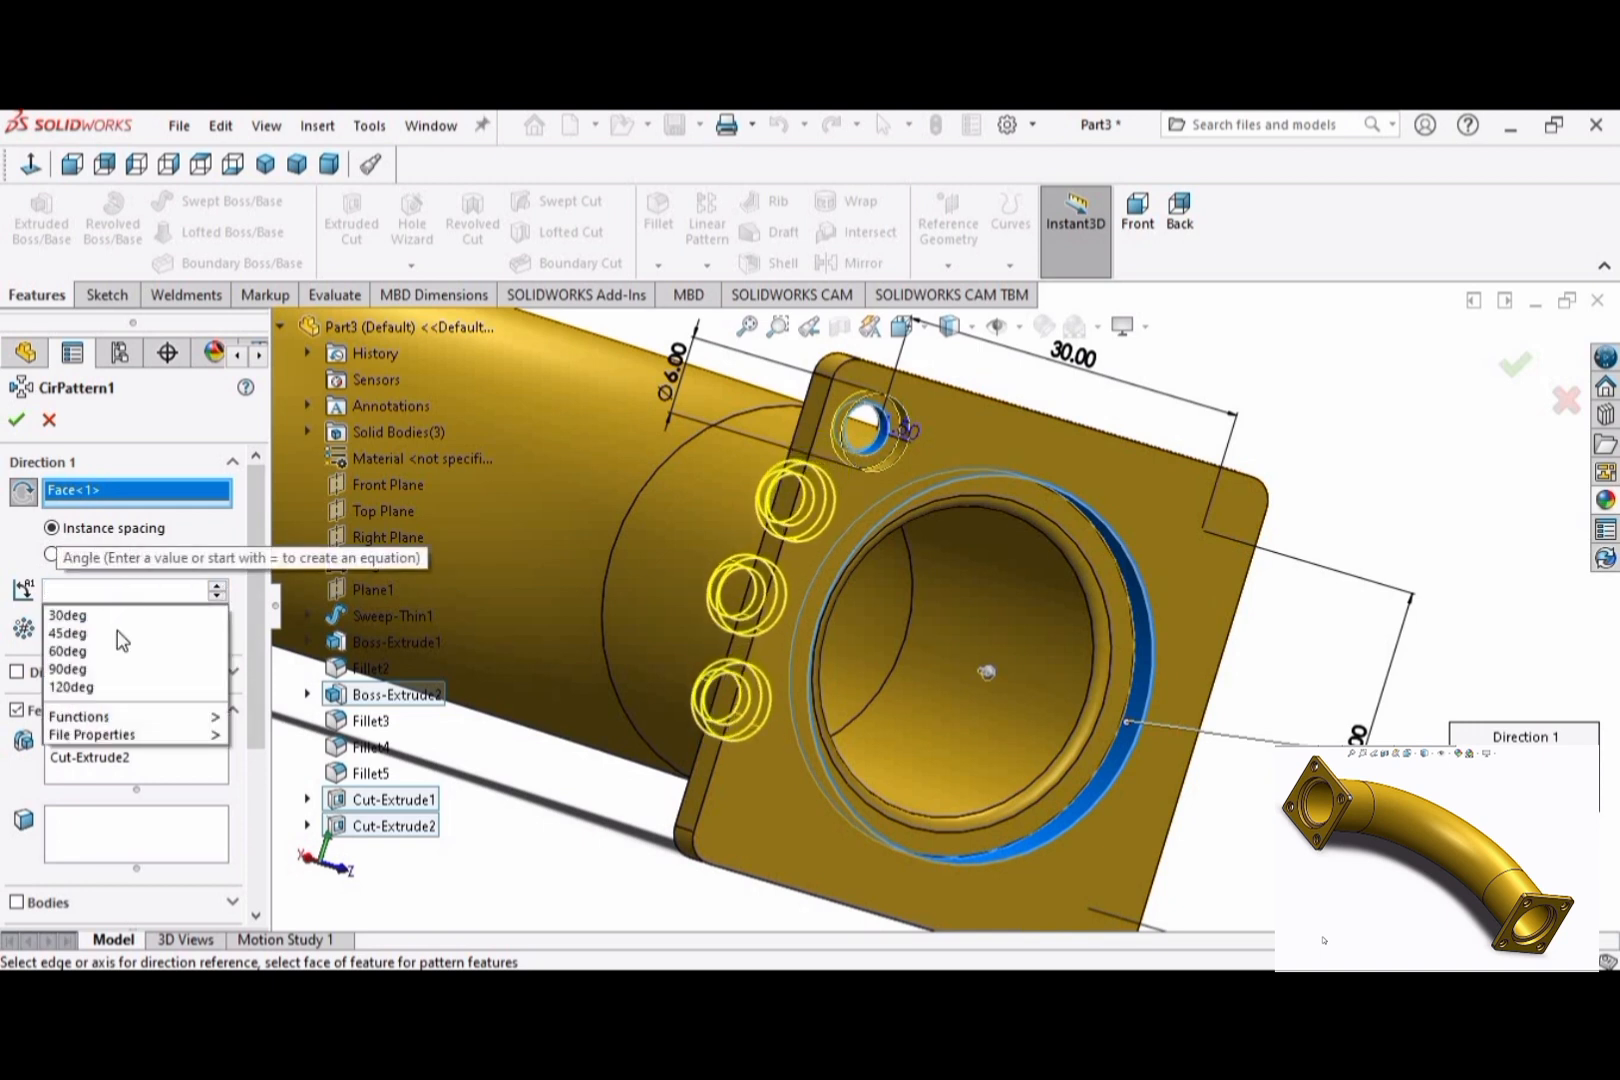
left_click(90, 669)
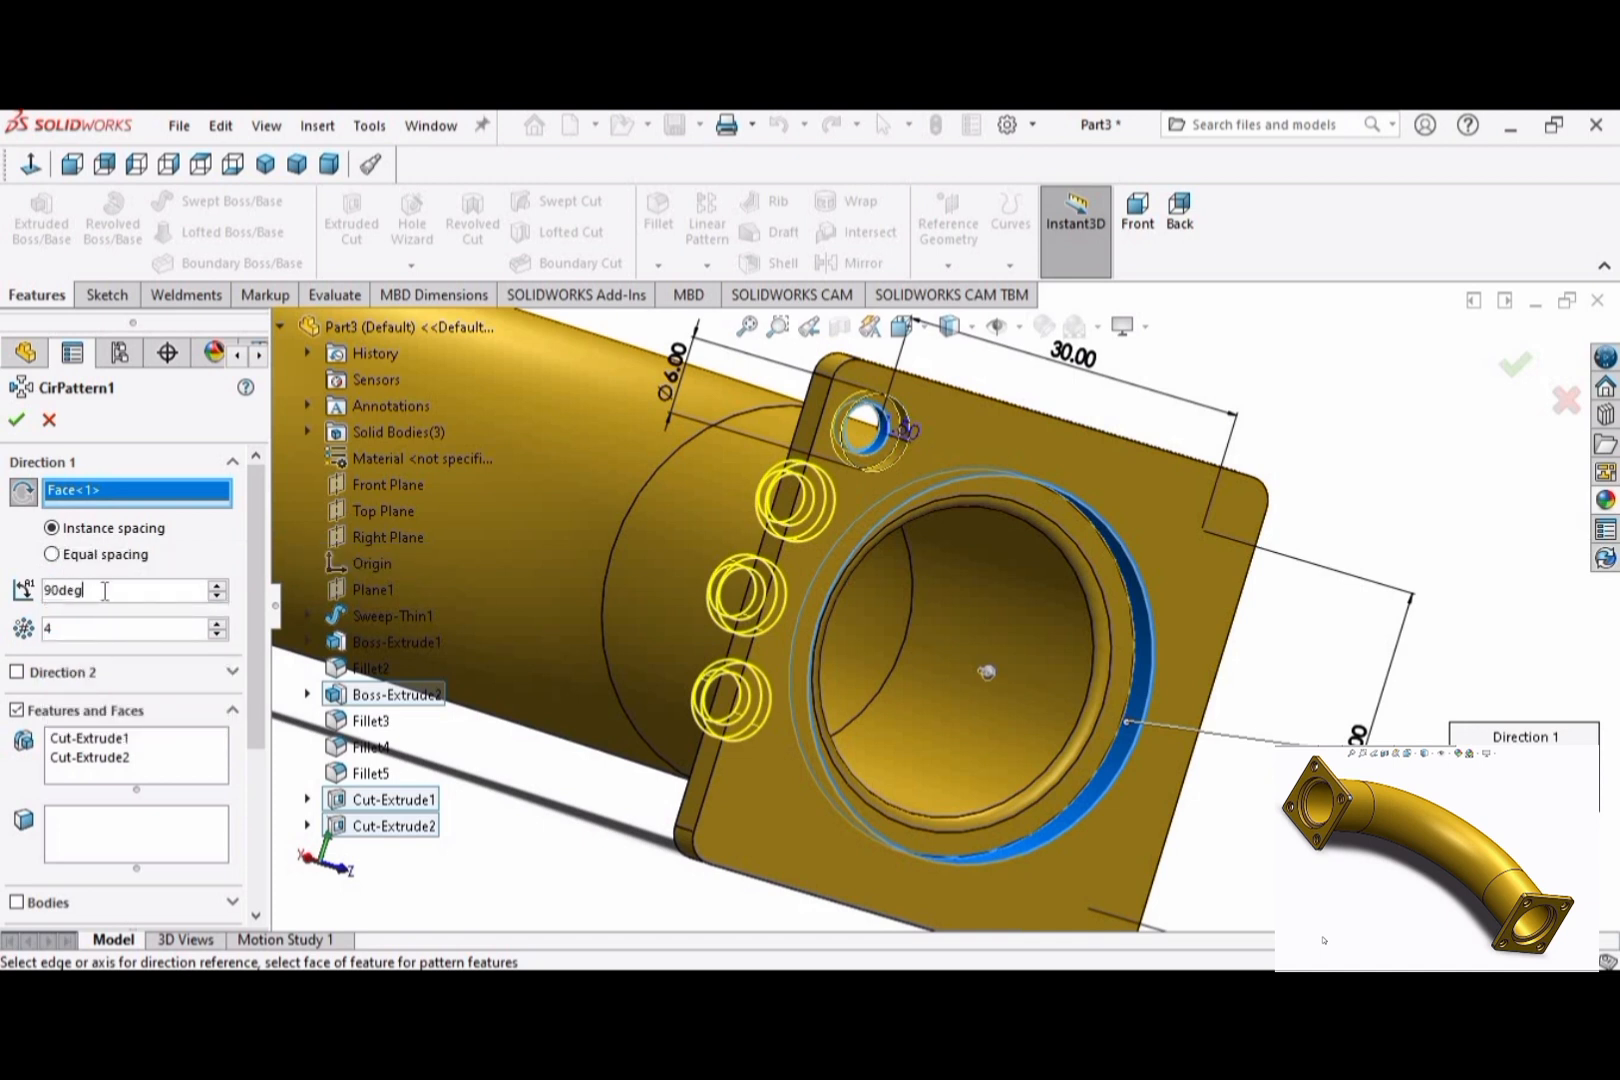
key("Return")
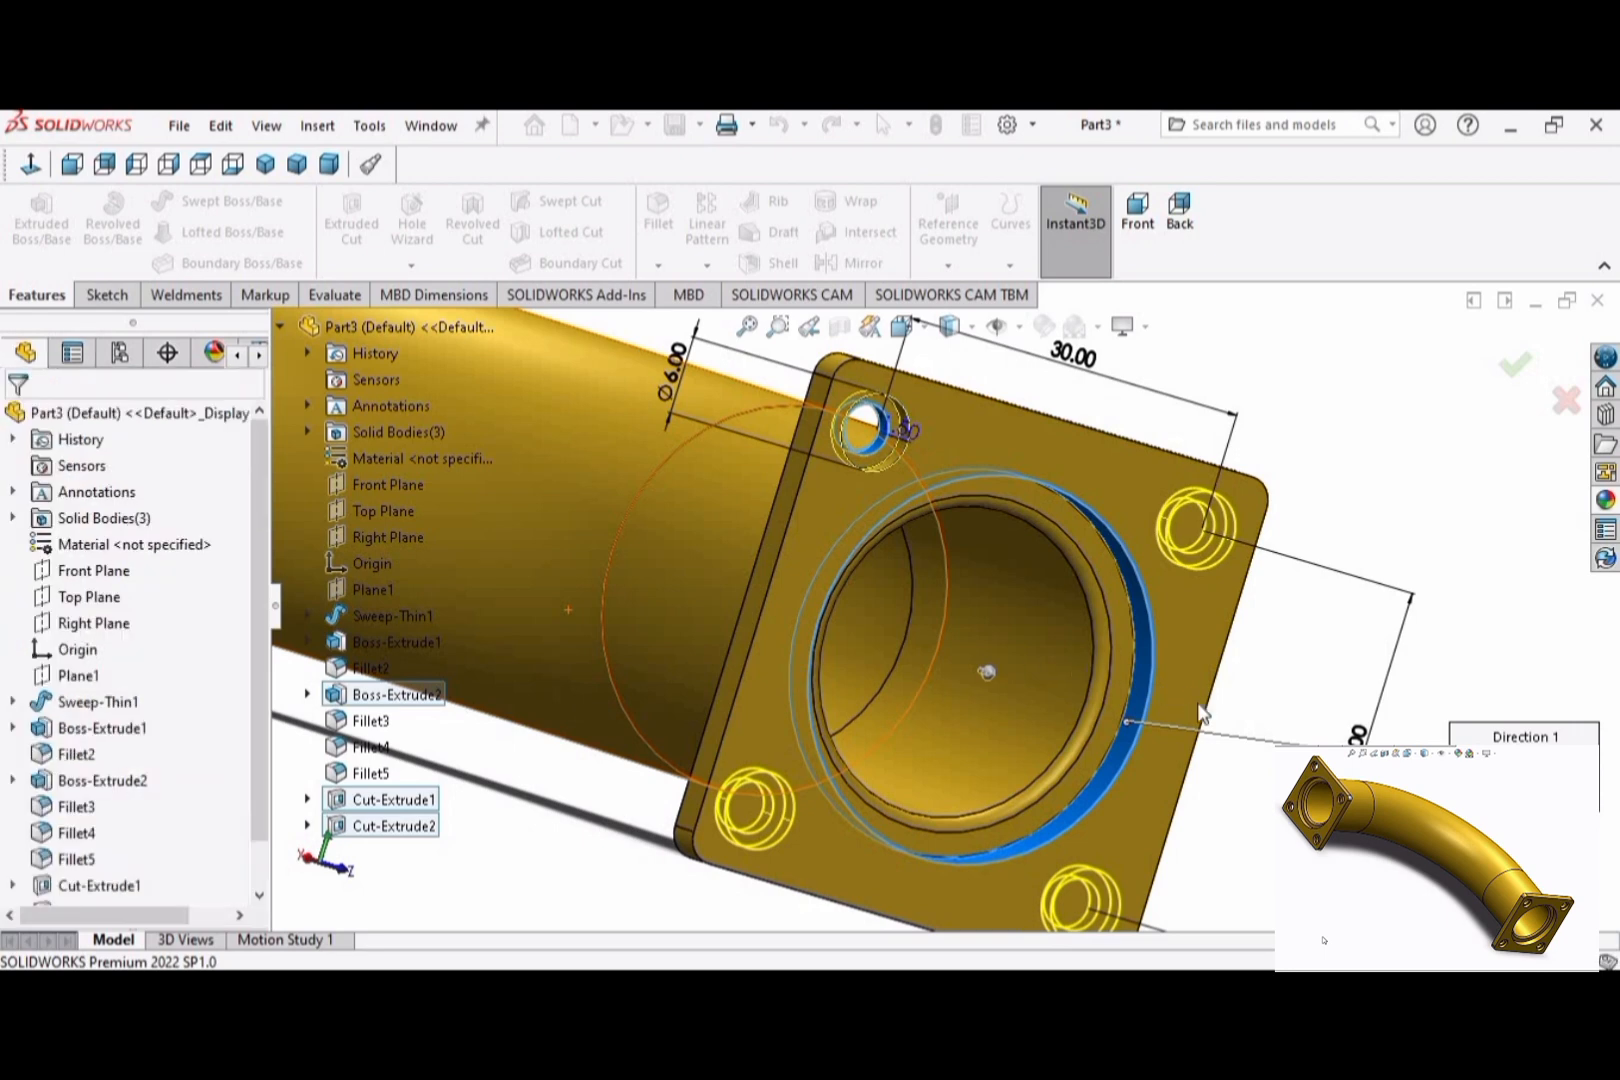
right_click(1304, 690)
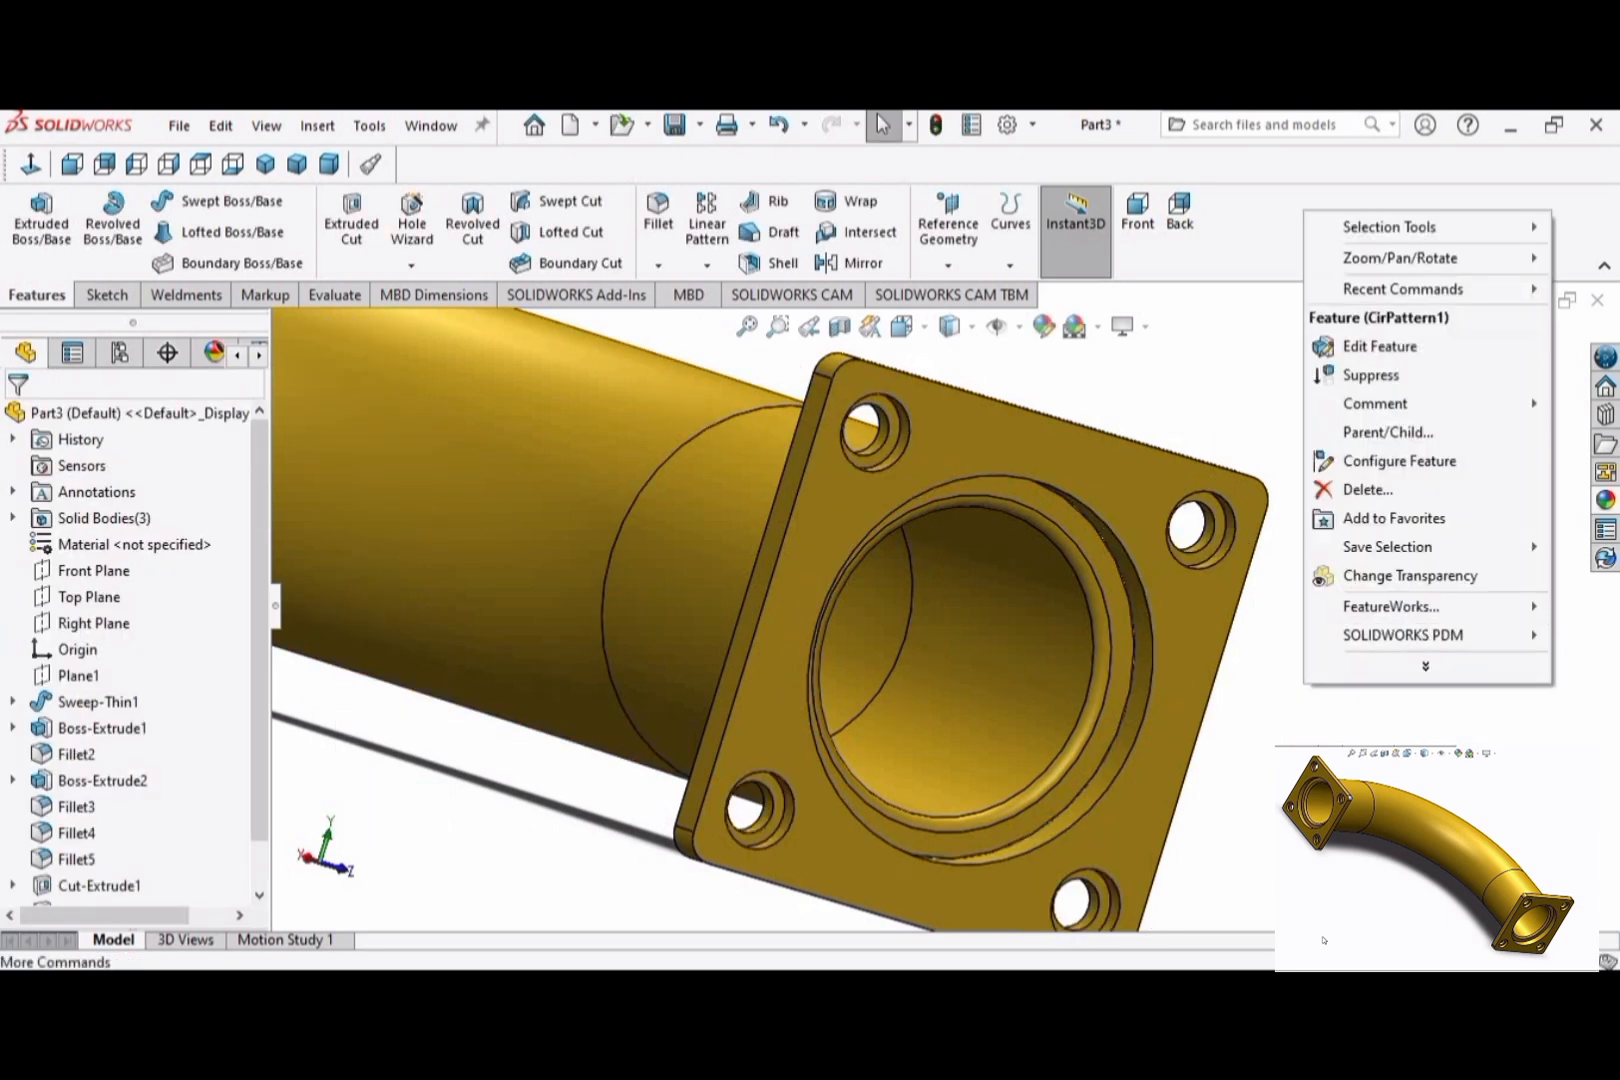
scroll(1300, 690, "up", 5)
middle_click_drag(1153, 576, 736, 524)
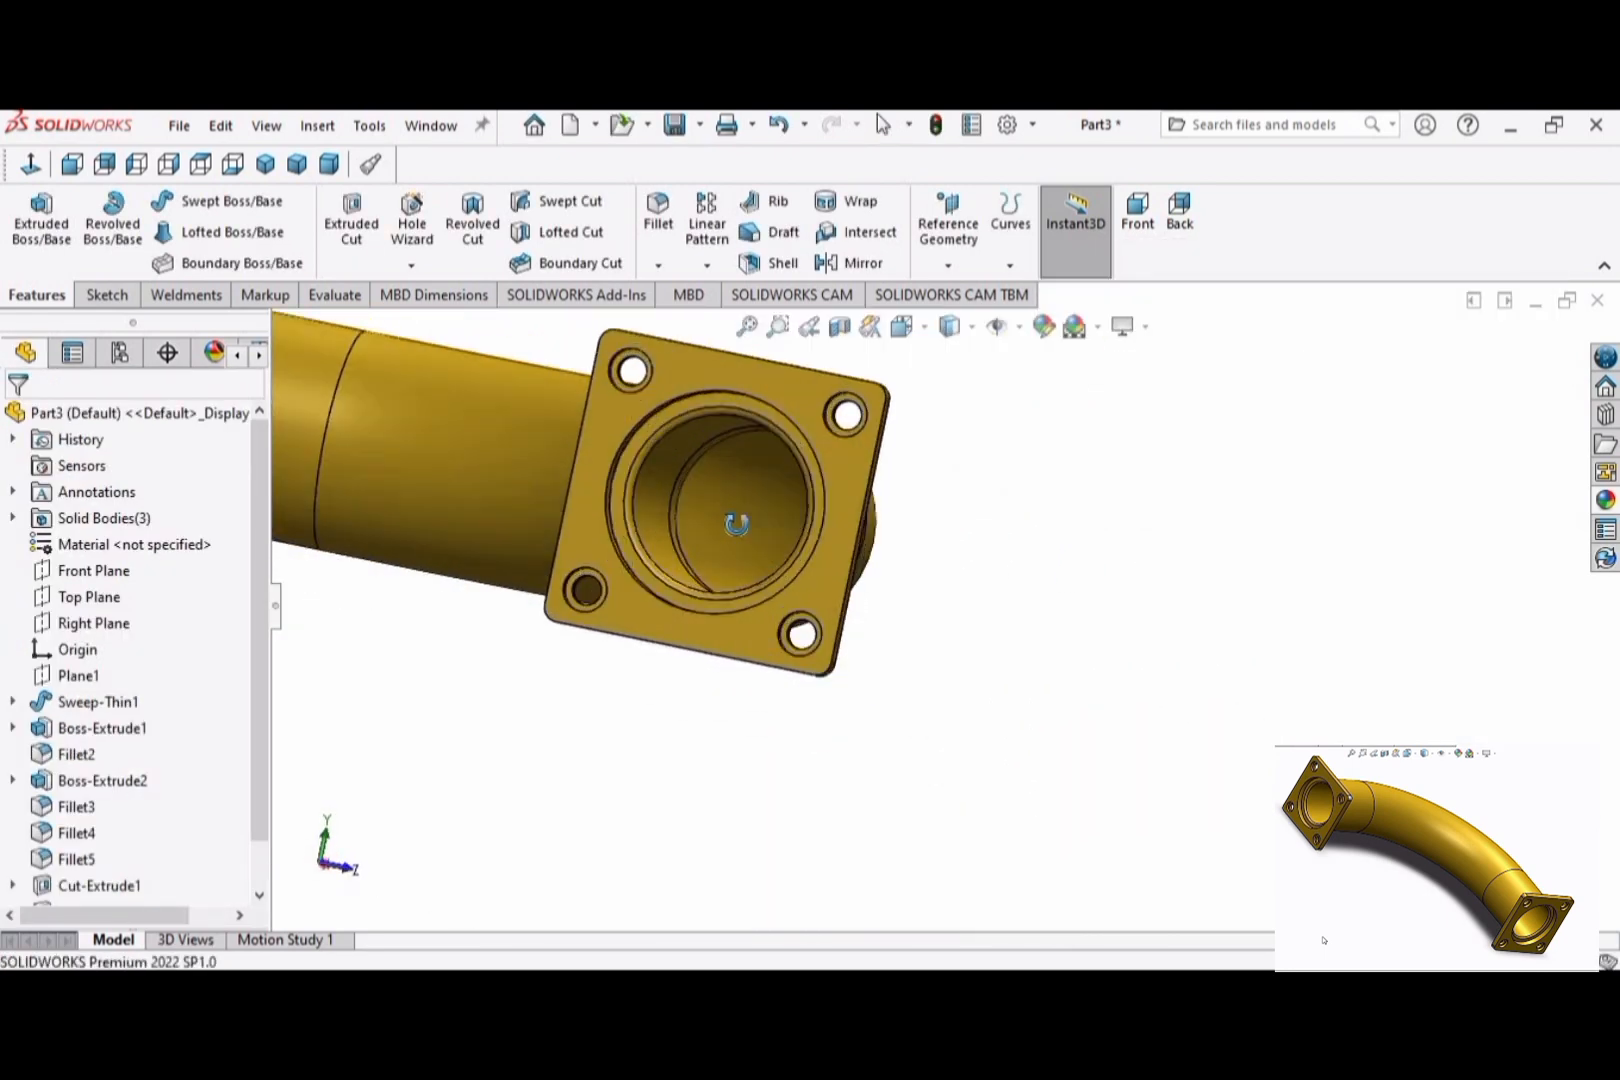
scroll(736, 524, "up", 2)
scroll(736, 524, "down", 3)
middle_click_drag(733, 728, 611, 683)
left_click(669, 661)
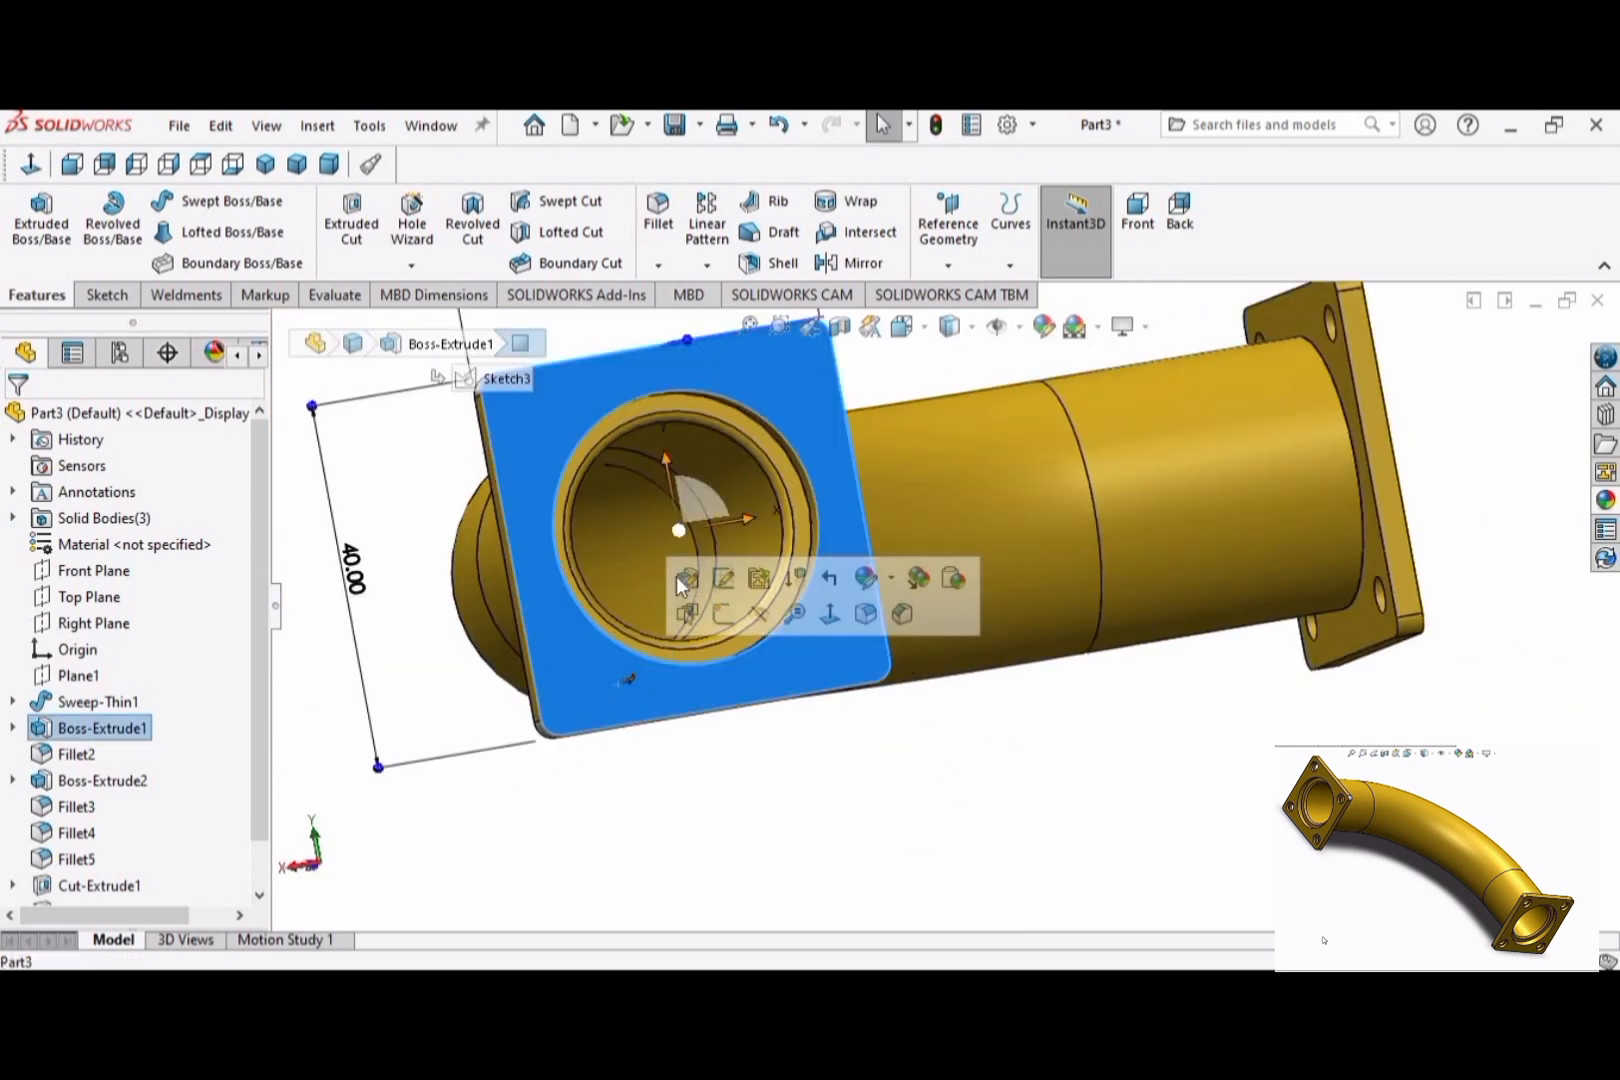
left_click(676, 576)
left_click(155, 232)
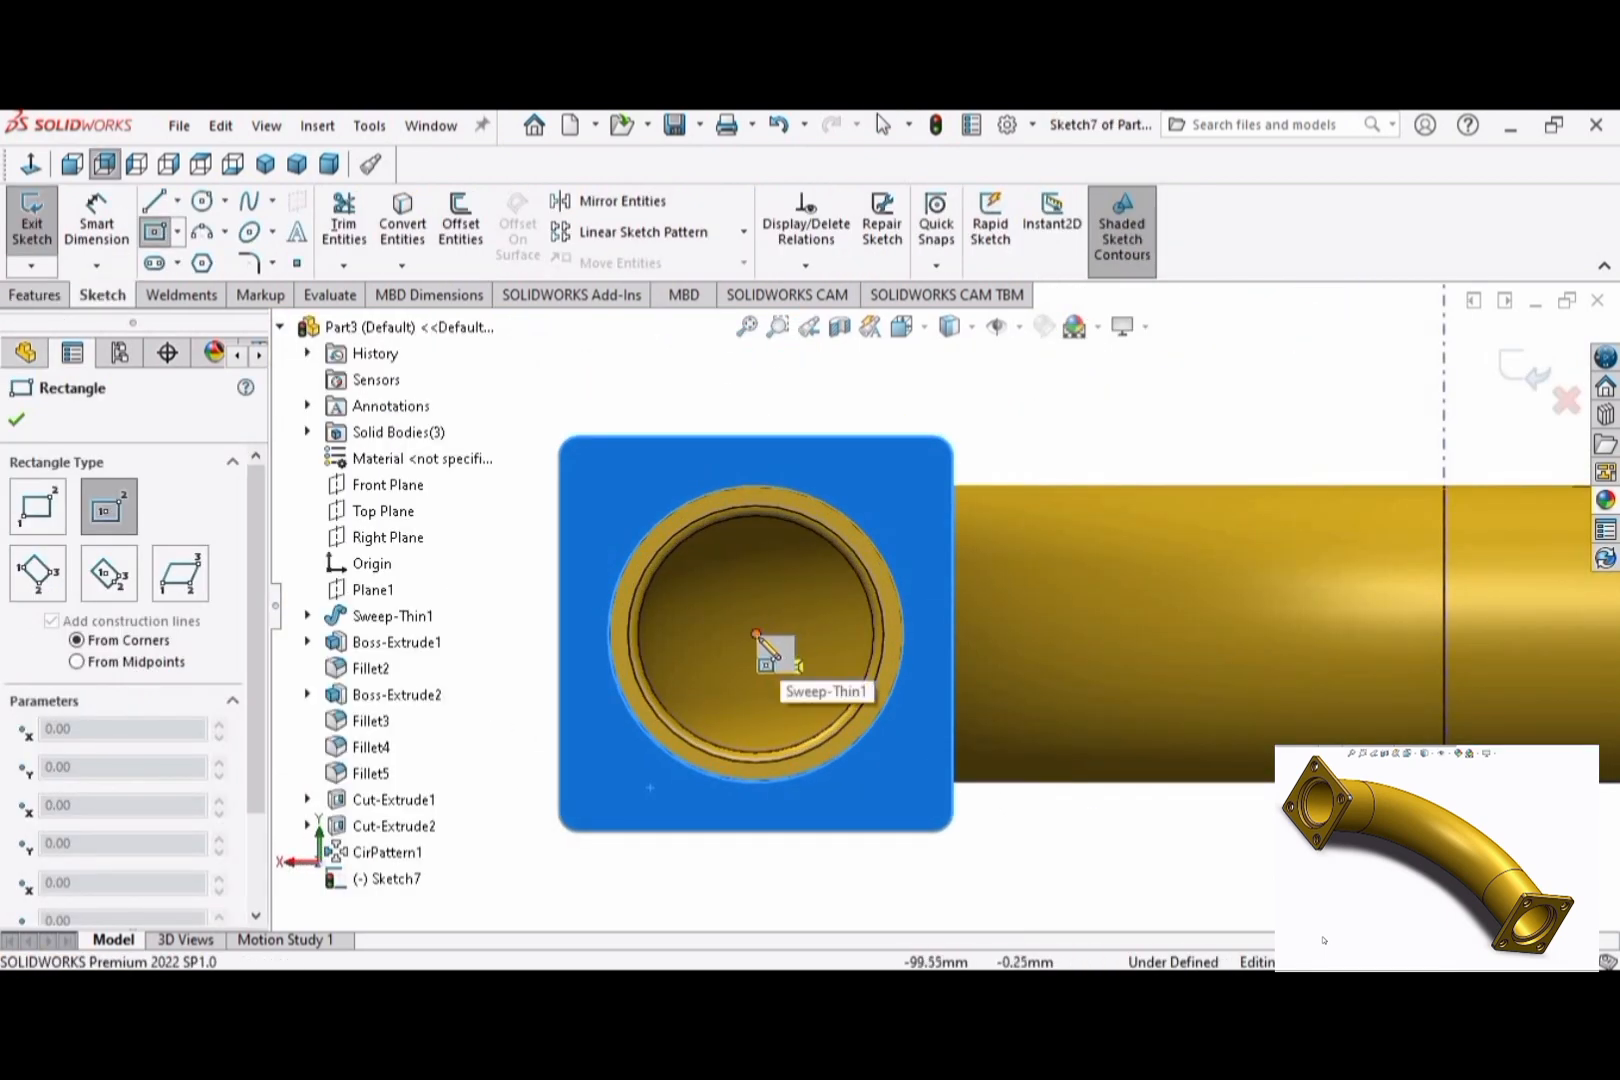
left_click(756, 634)
left_click(912, 469)
key("Escape")
key("ctrl+z")
left_click(155, 232)
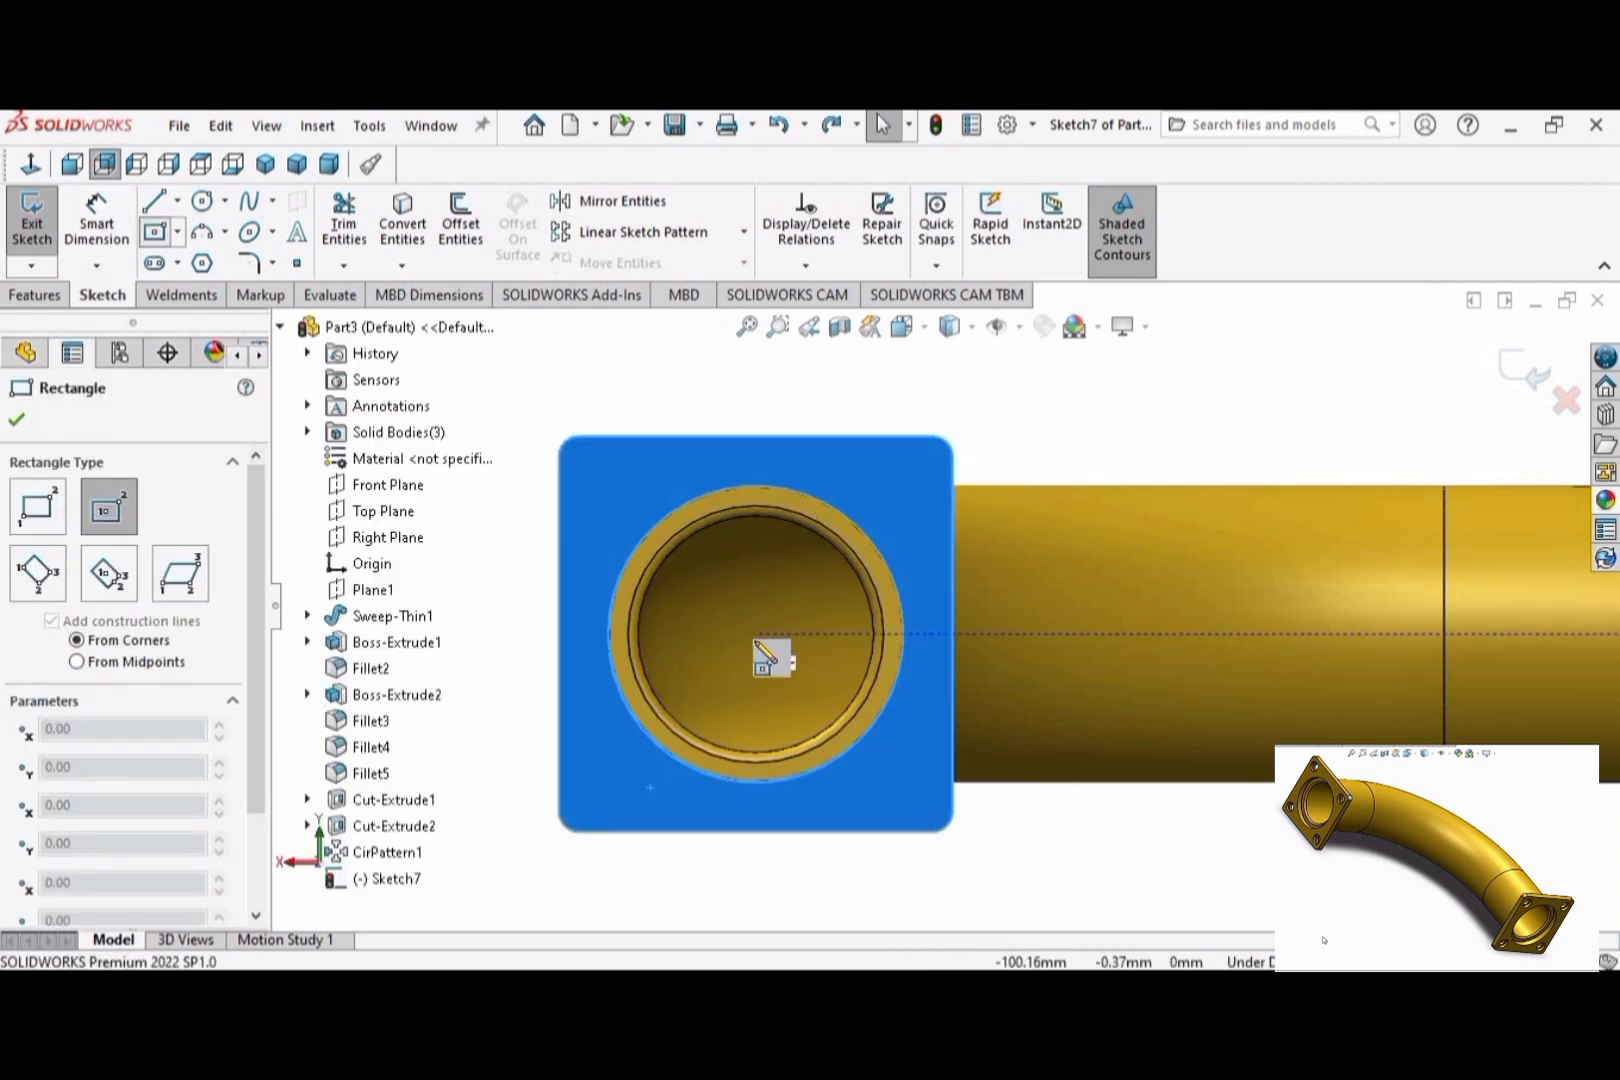
key("Escape")
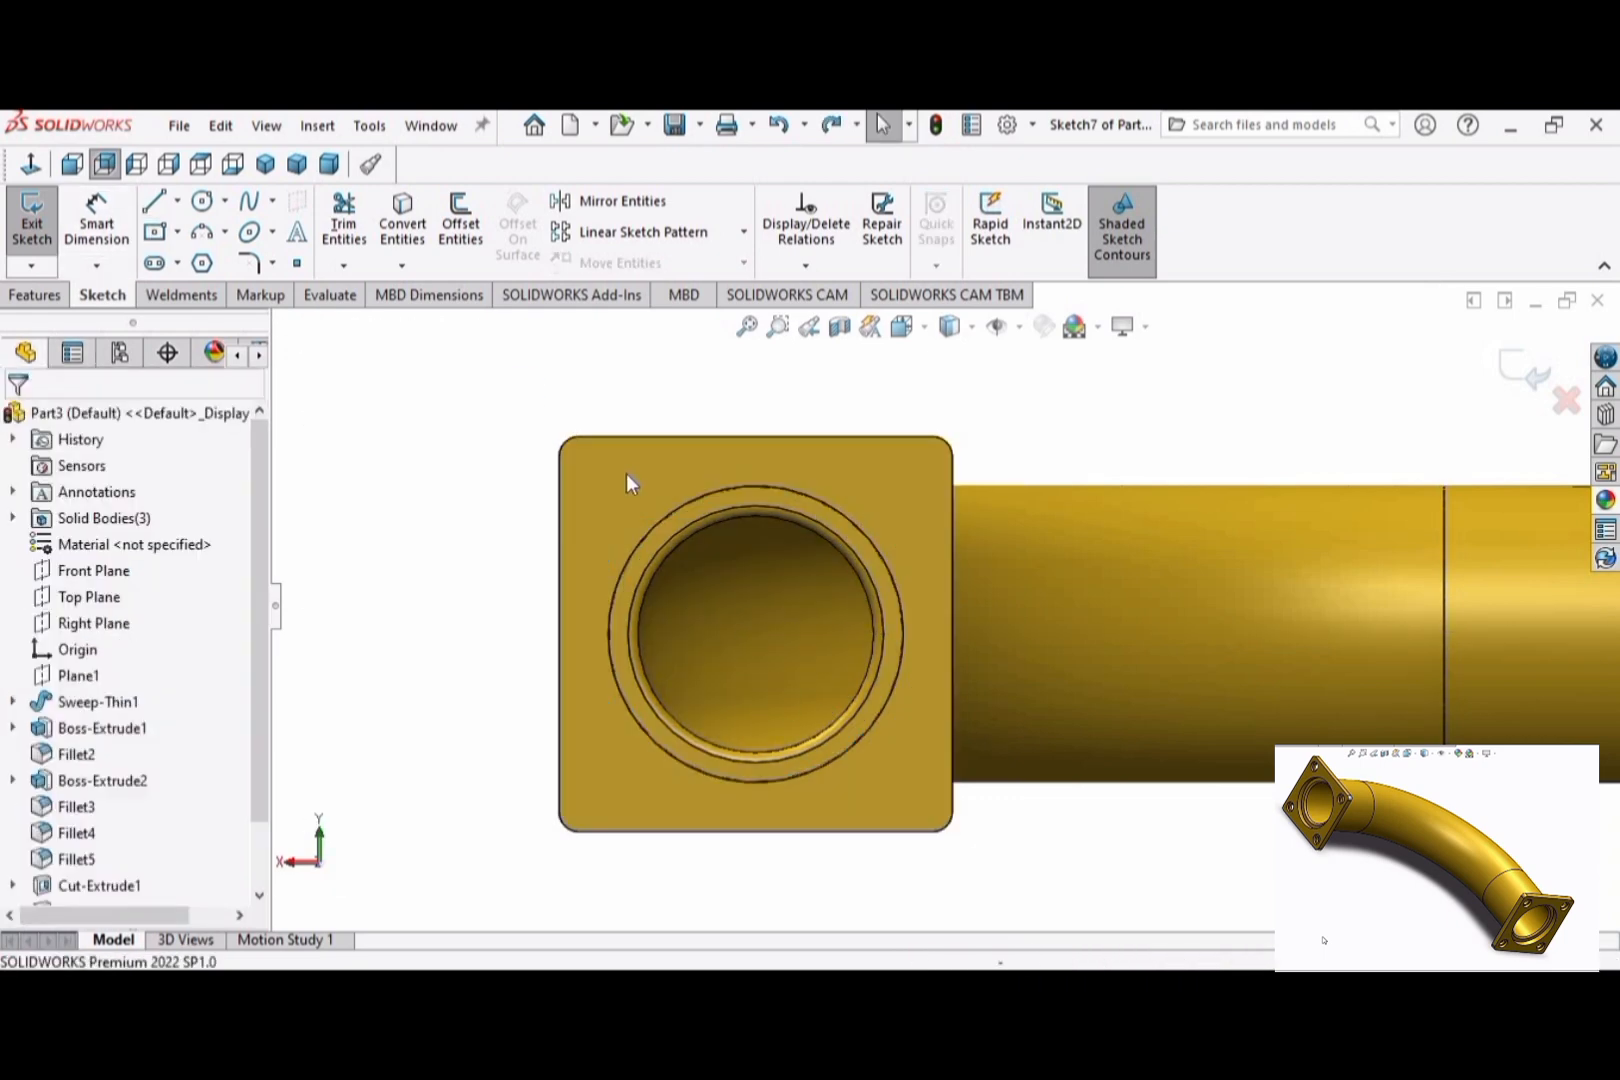
left_click(640, 480)
left_click(1525, 372)
Step: Sketch a construction centre rectangle about 32.8 by 32.5 mm on the undrilled flange's outer face, centred on the pipe opening
left_click(894, 480)
left_click(1000, 411)
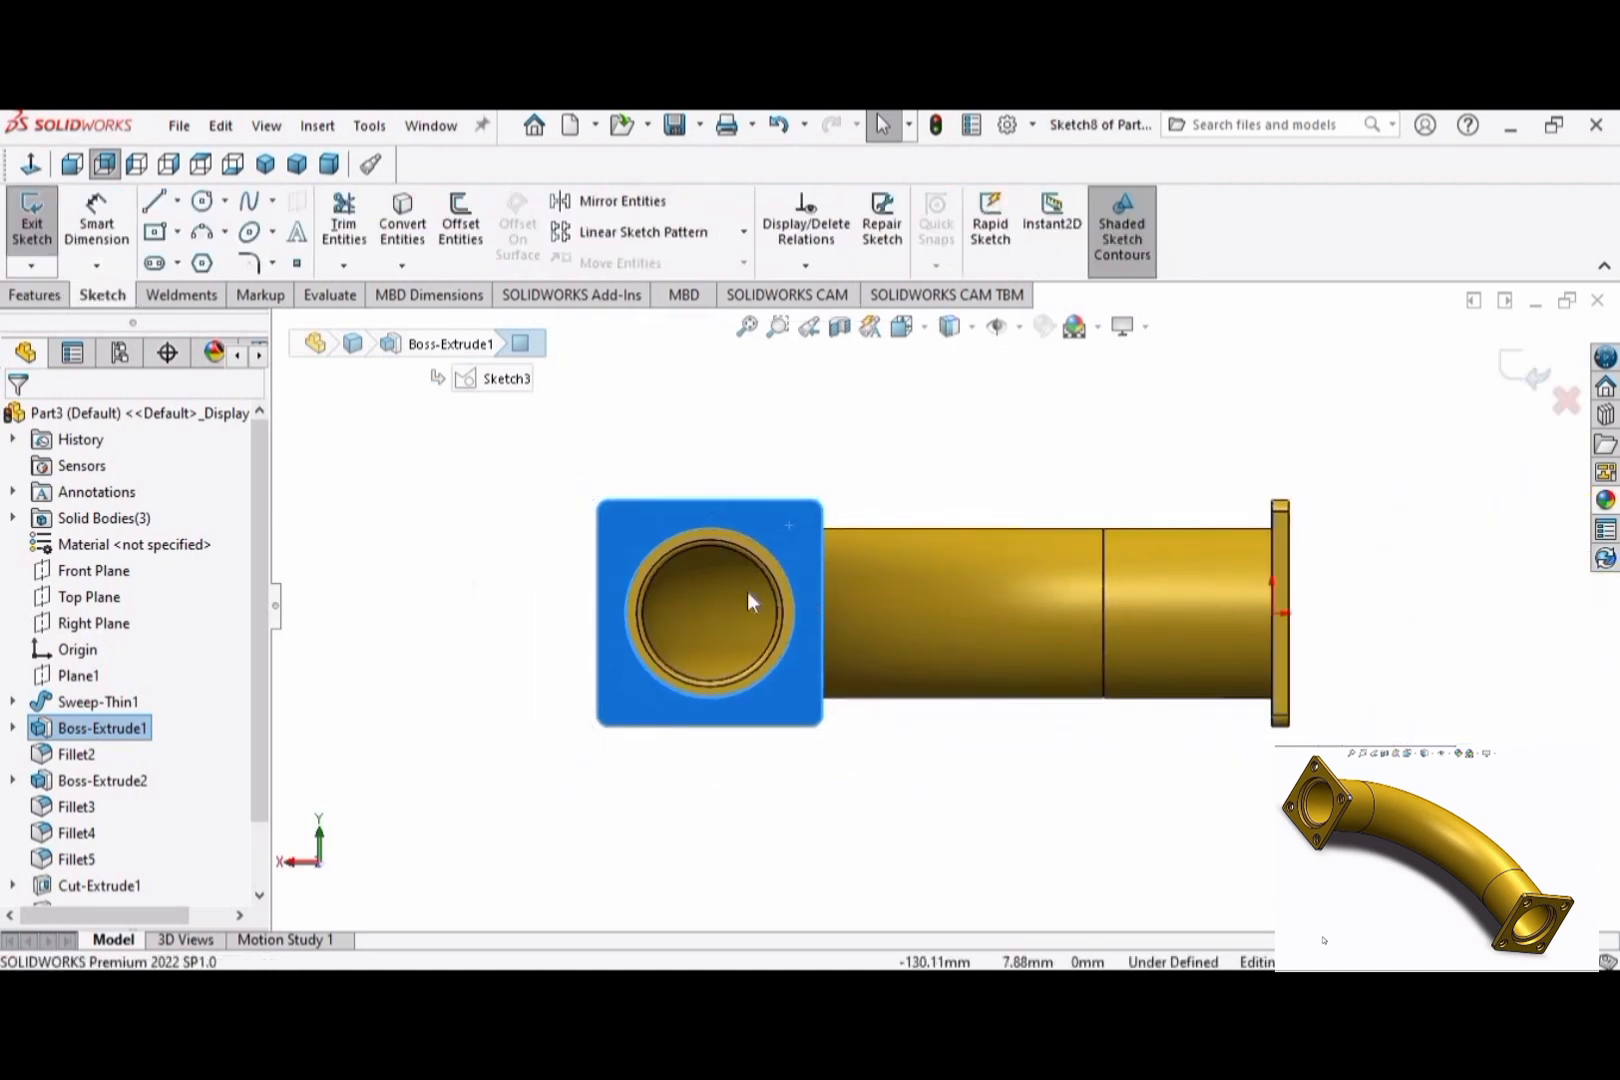
scroll(748, 594, "down", 3)
left_click(155, 232)
left_click(718, 631)
left_click(879, 470)
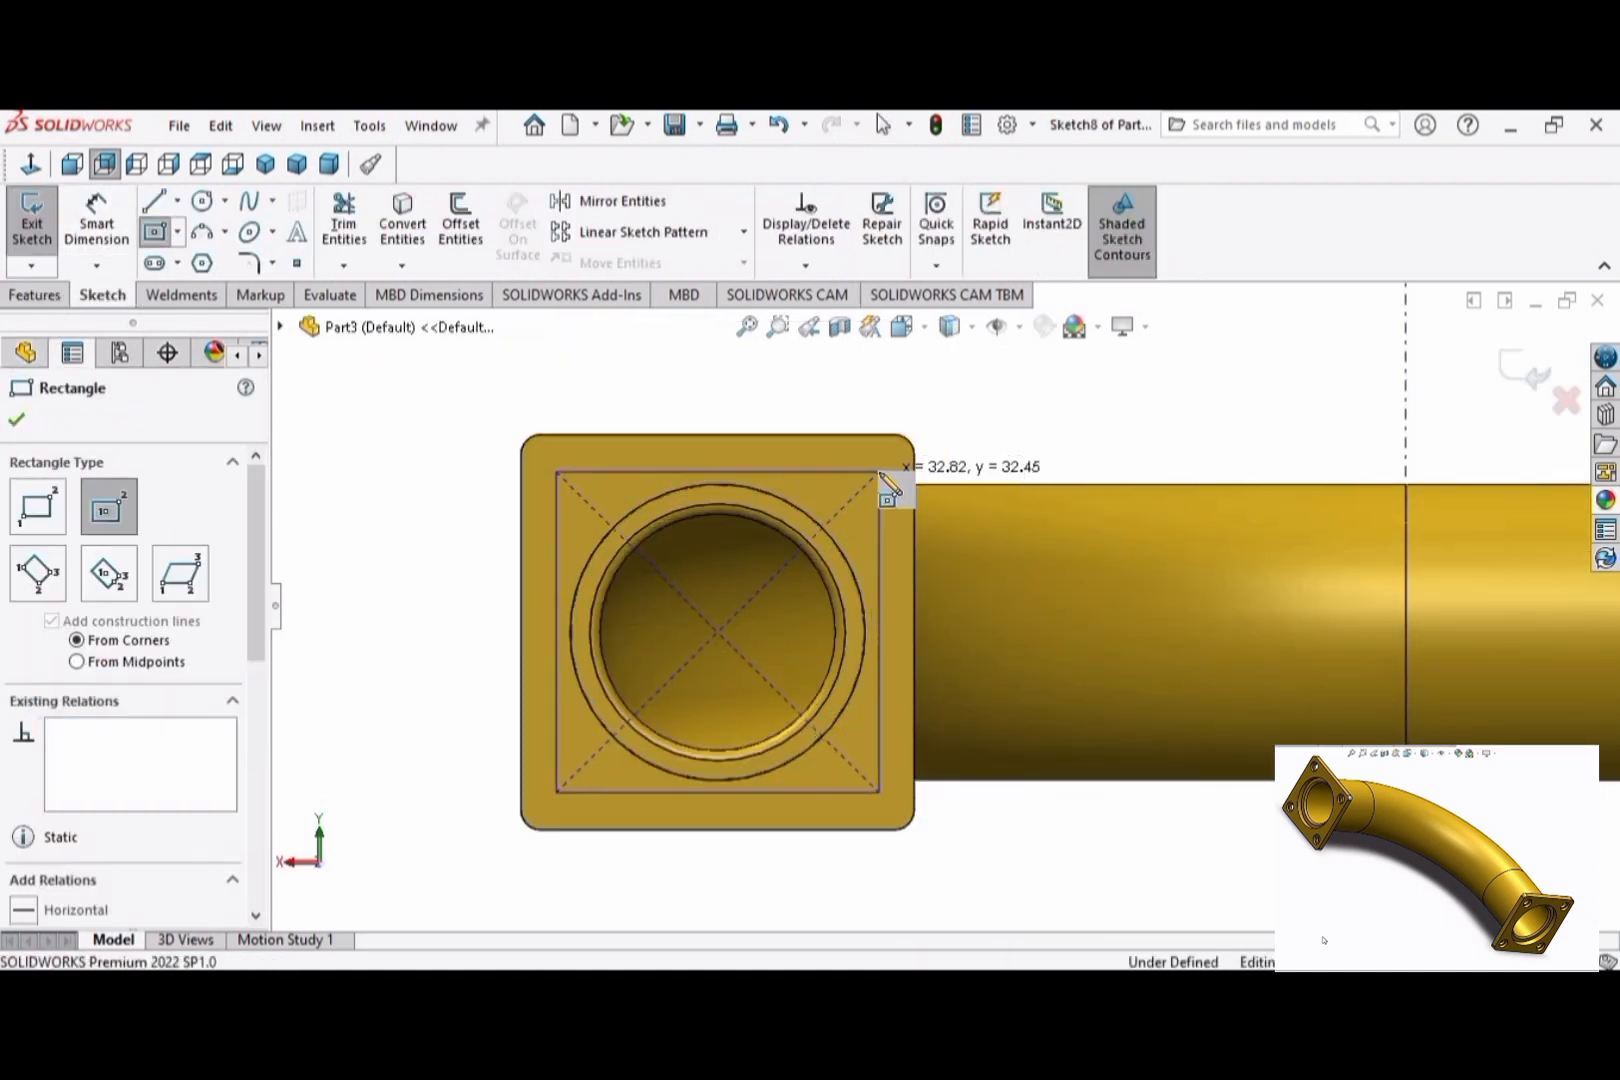
key("Escape")
Step: Dimension the height and width of the construction rectangle on the undrilled flange to 30 mm each
left_click(96, 222)
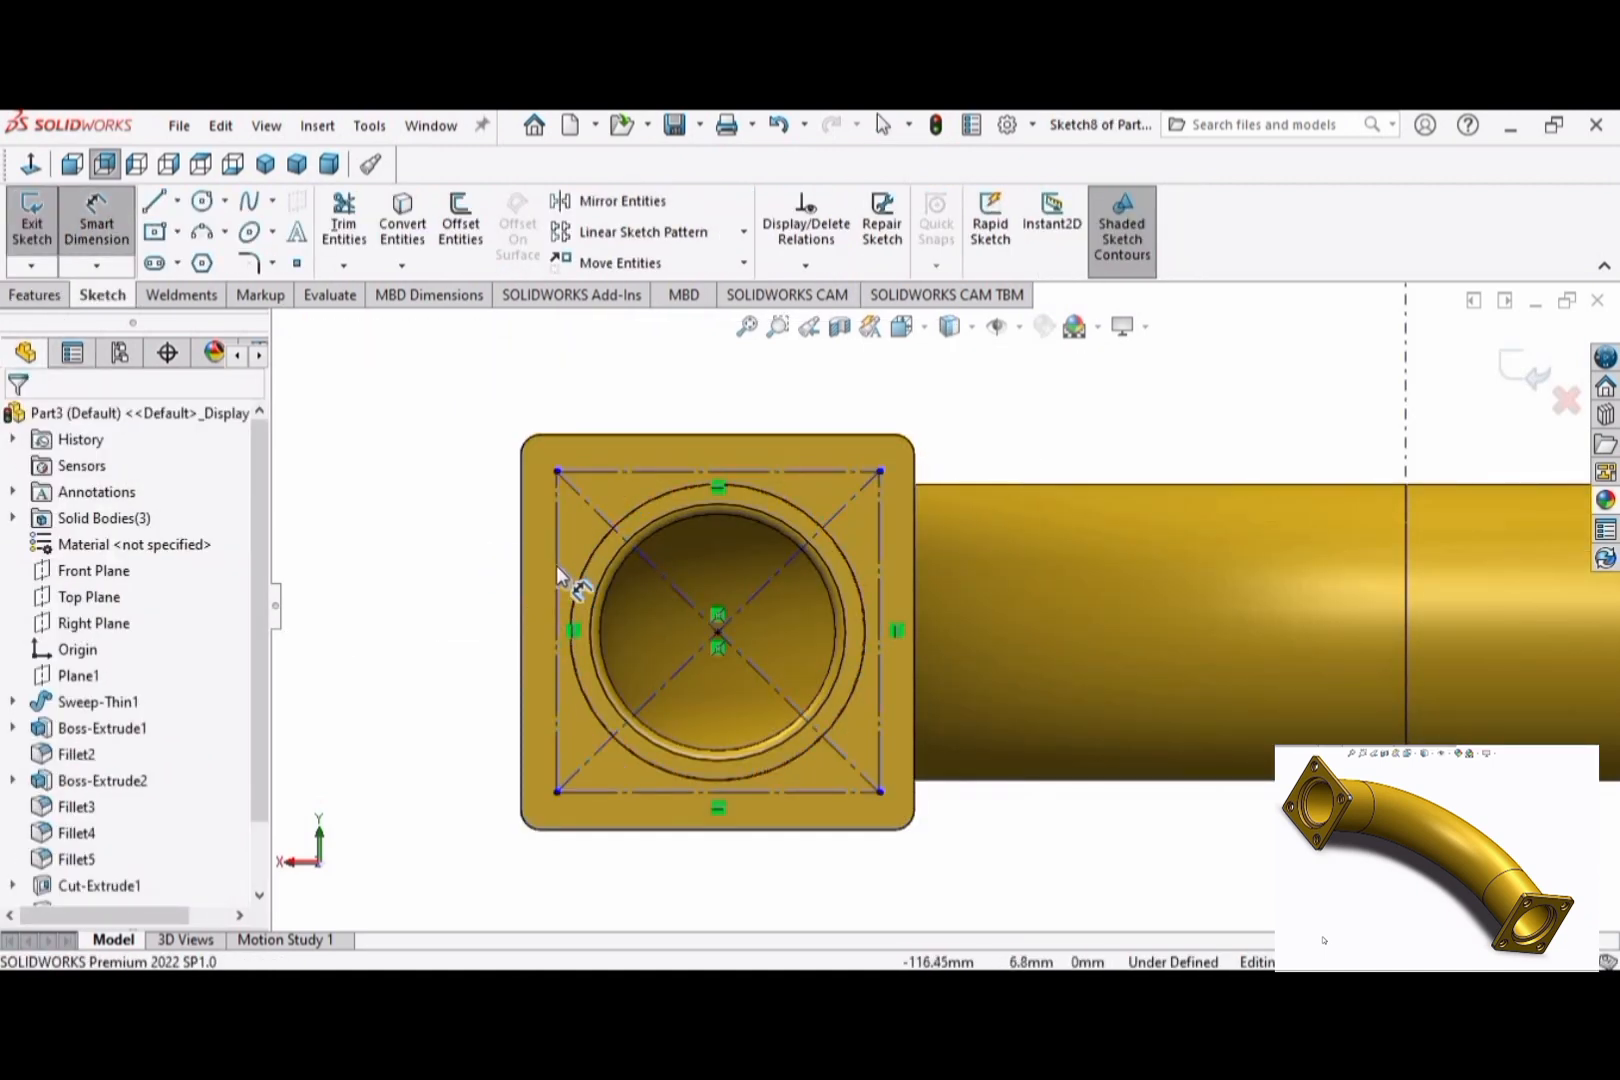
left_click(556, 564)
left_click(445, 632)
type("30")
key("Return")
left_click(802, 481)
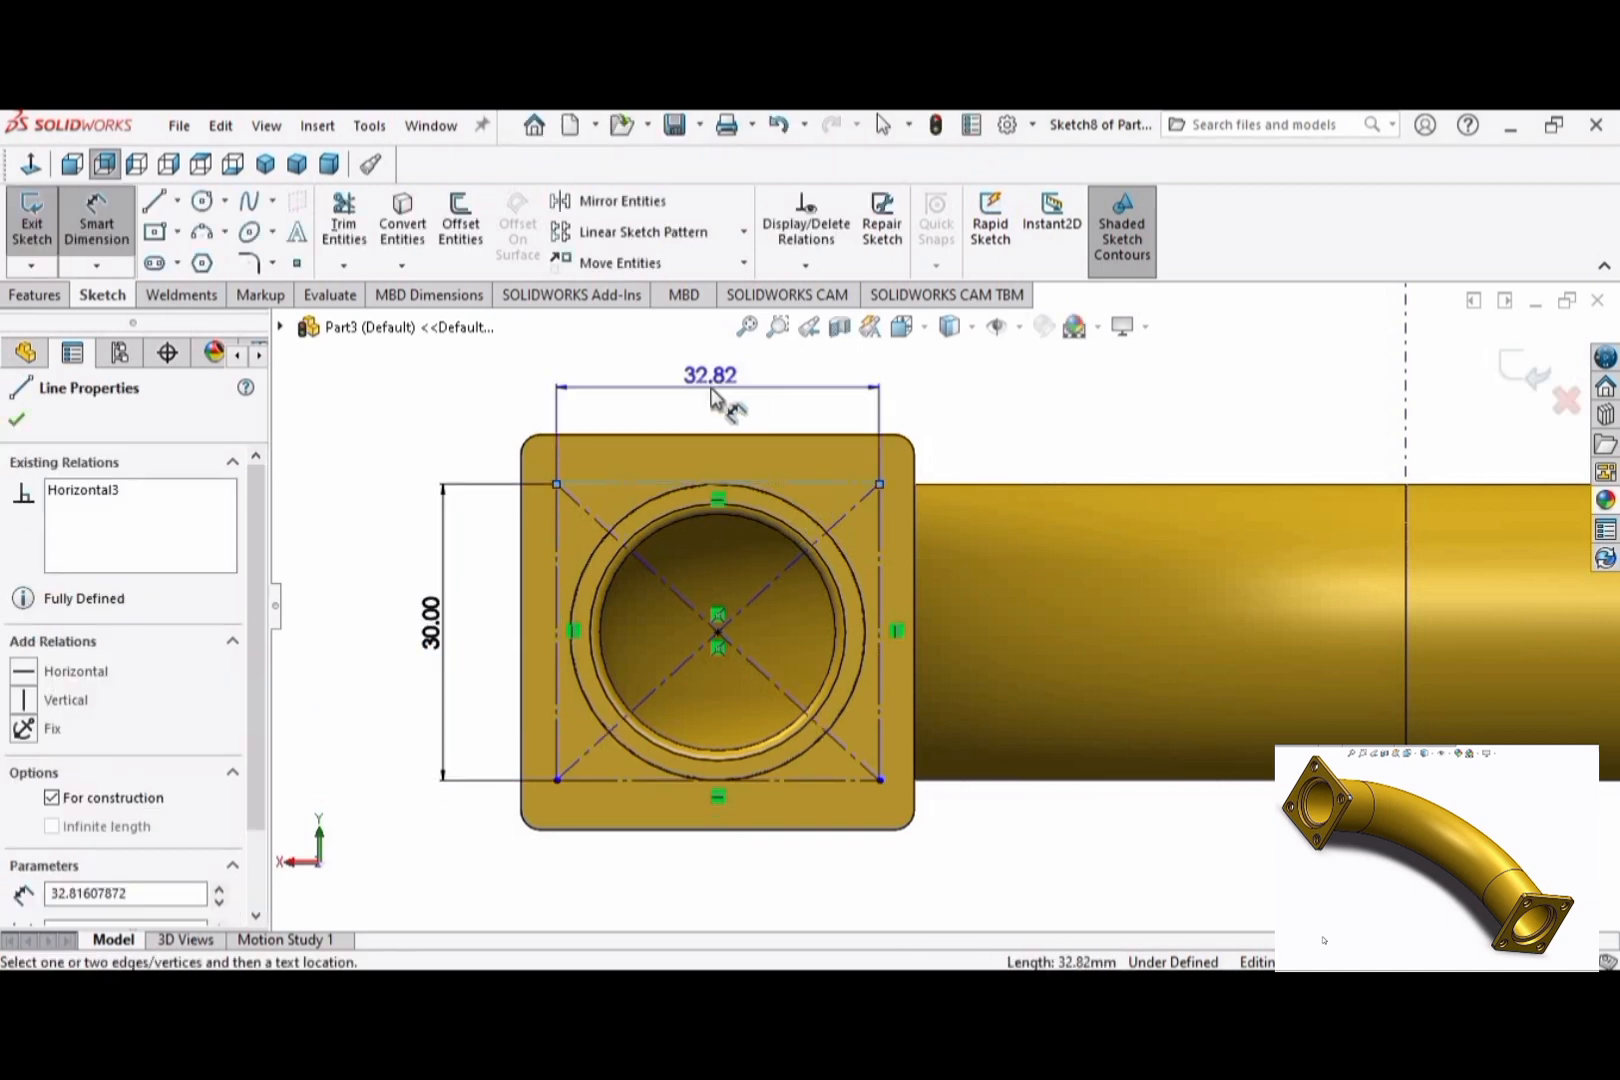
left_click(712, 380)
type("30")
key("Return")
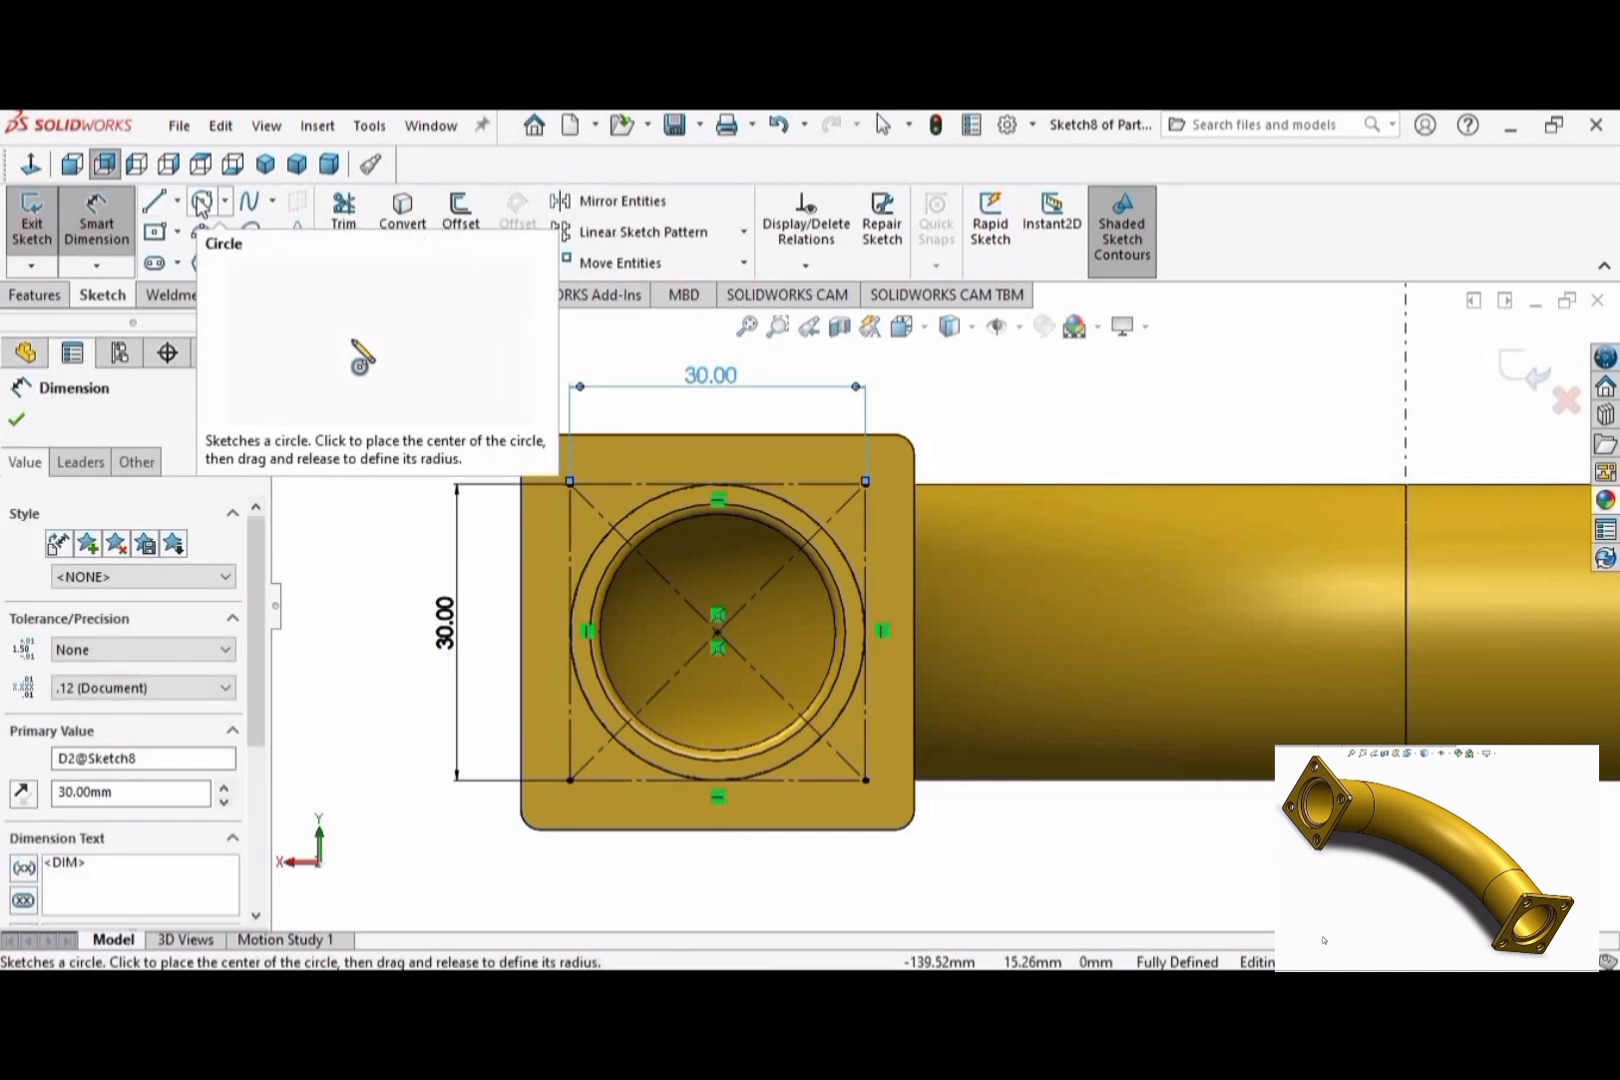
Step: Draw a circle about 5.5 mm in diameter centred on the upper-left corner of this flange's construction rectangle
left_click(202, 201)
left_click(570, 483)
left_click(592, 470)
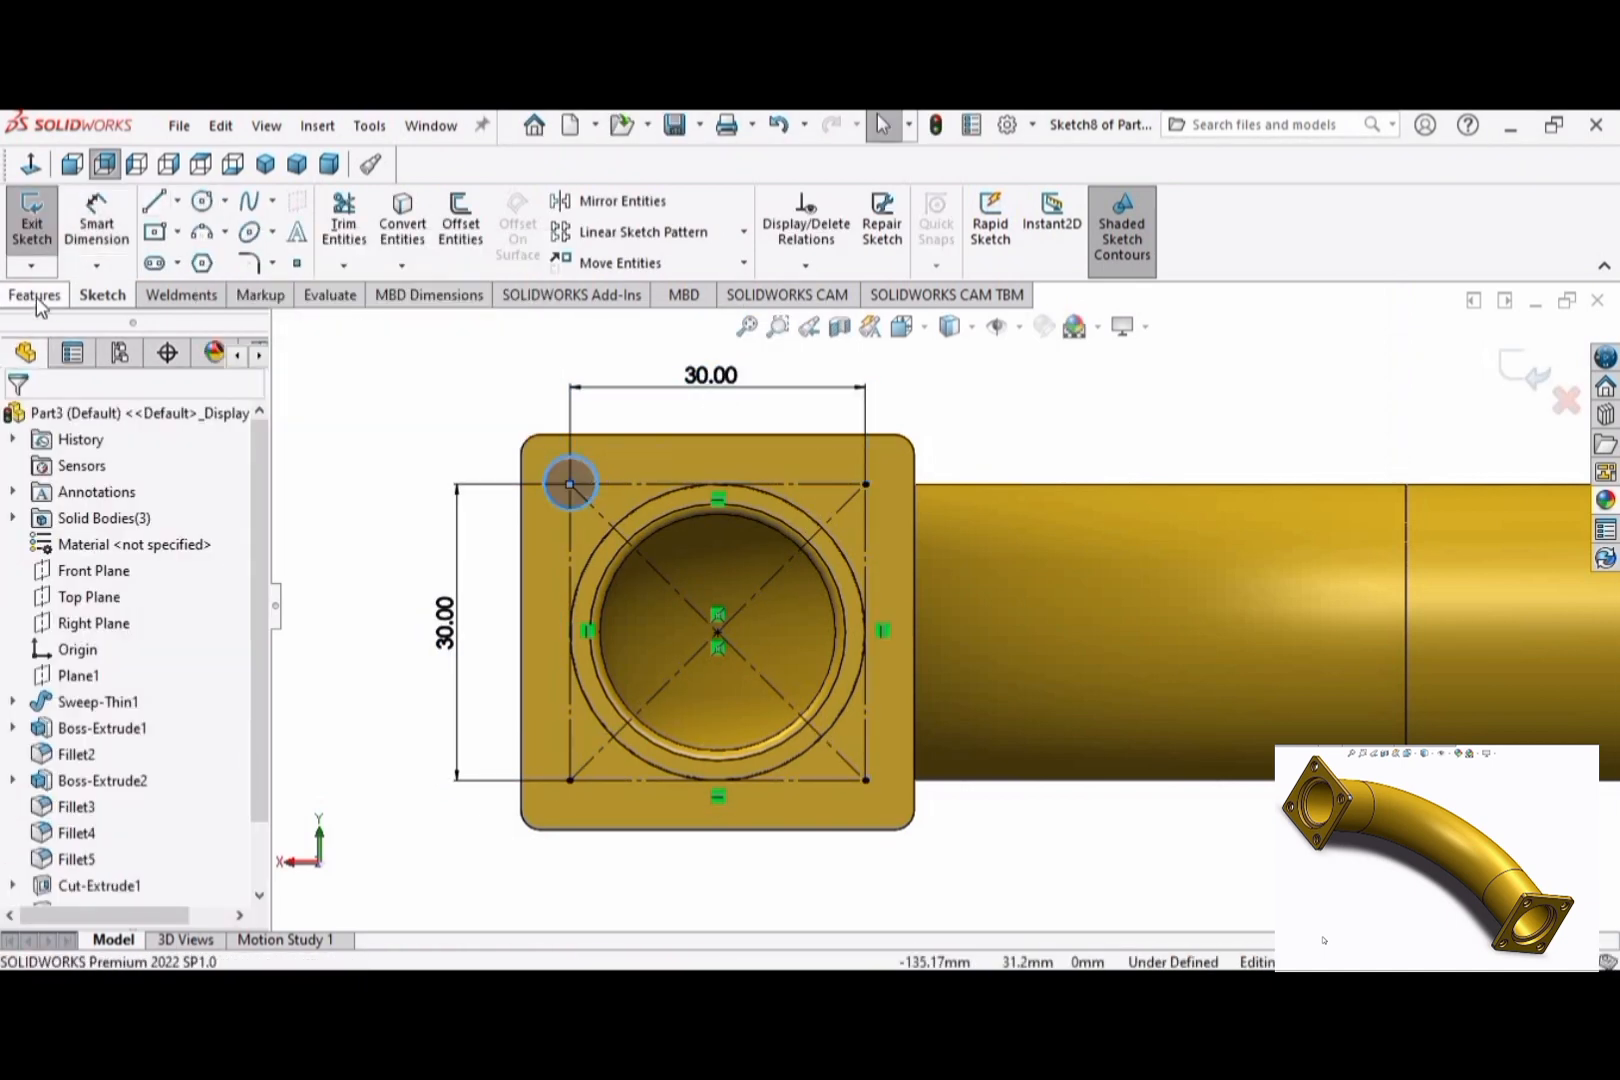
Step: Dimension the diameter of this flange's corner circle to 6 mm
left_click(96, 222)
left_click(543, 476)
left_click(405, 481)
type("6001549mm")
key("Return")
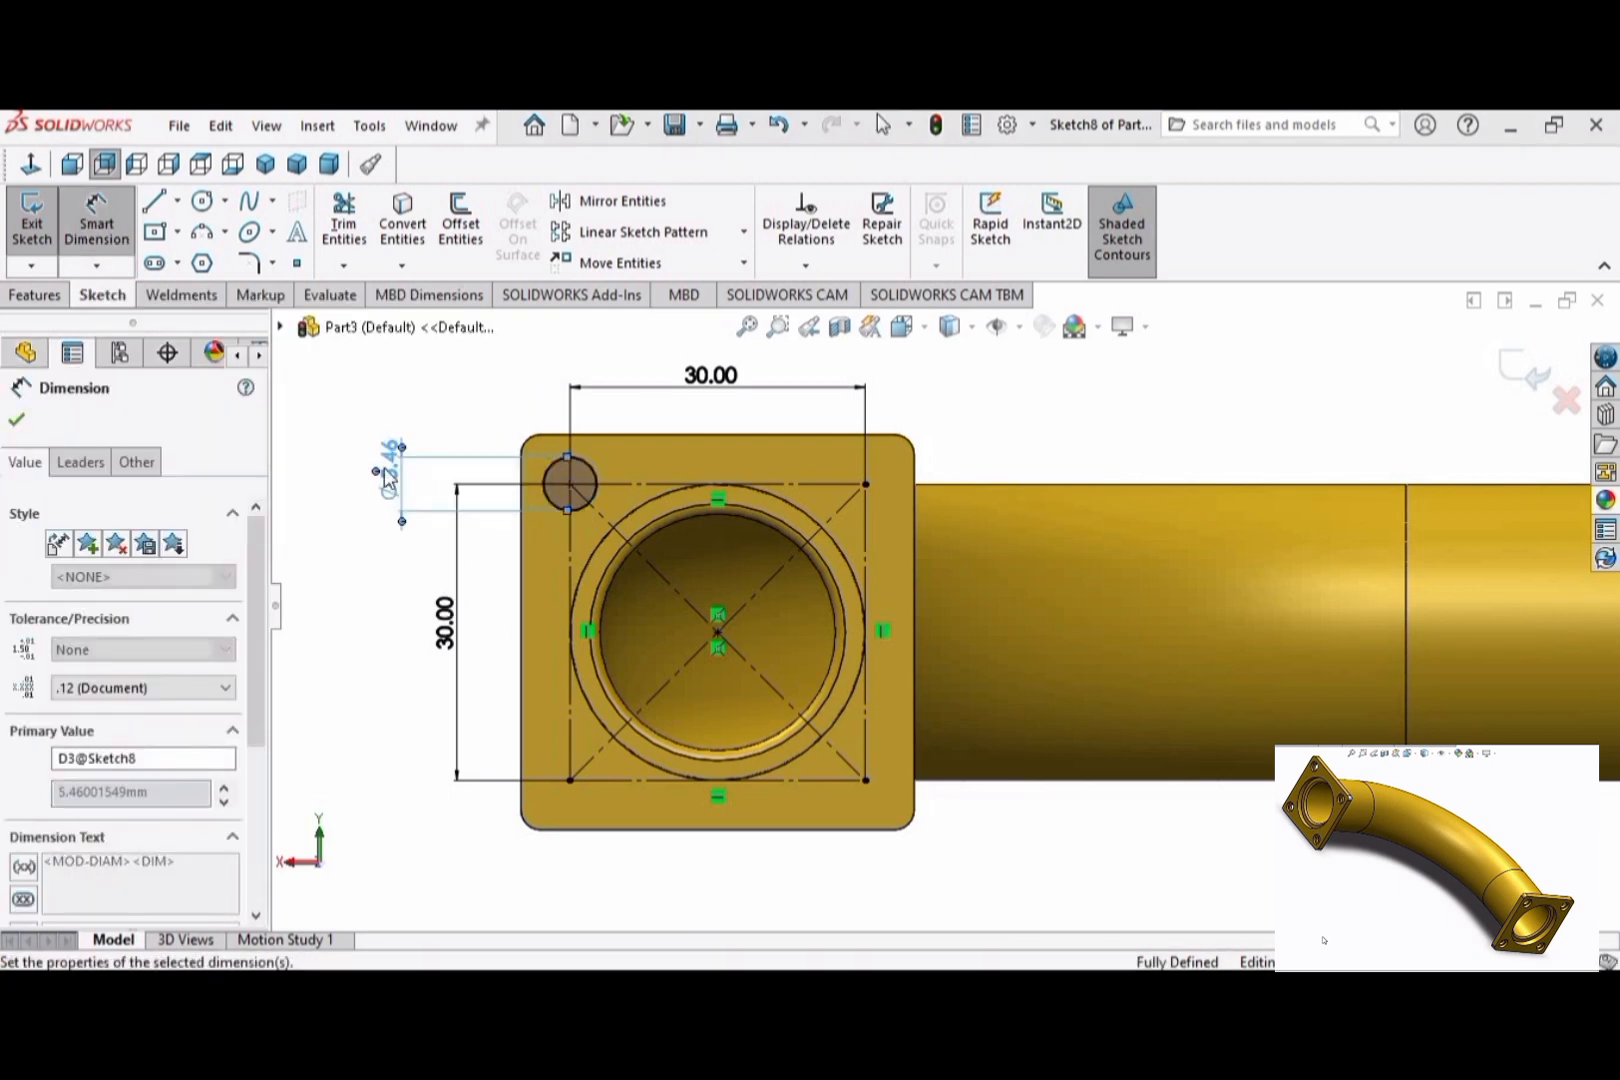
left_click(34, 294)
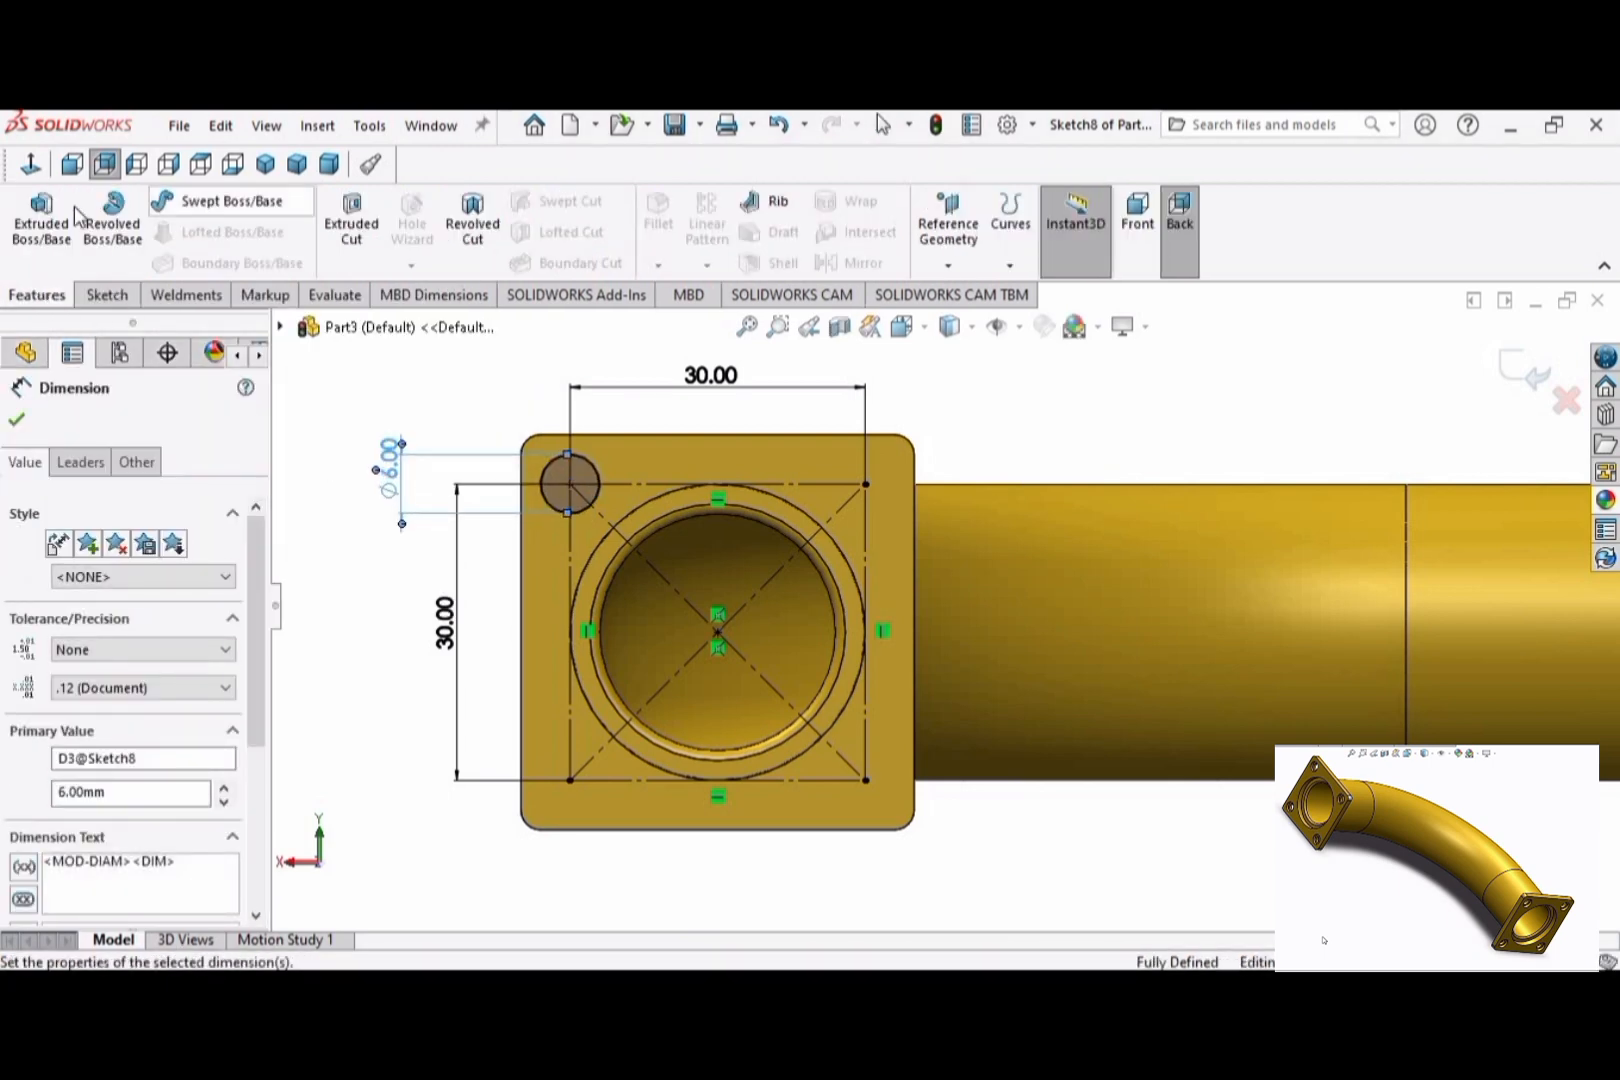
Step: Cut-extrude the 6 mm corner circle 1.5 mm deep into the flange
left_click(360, 225)
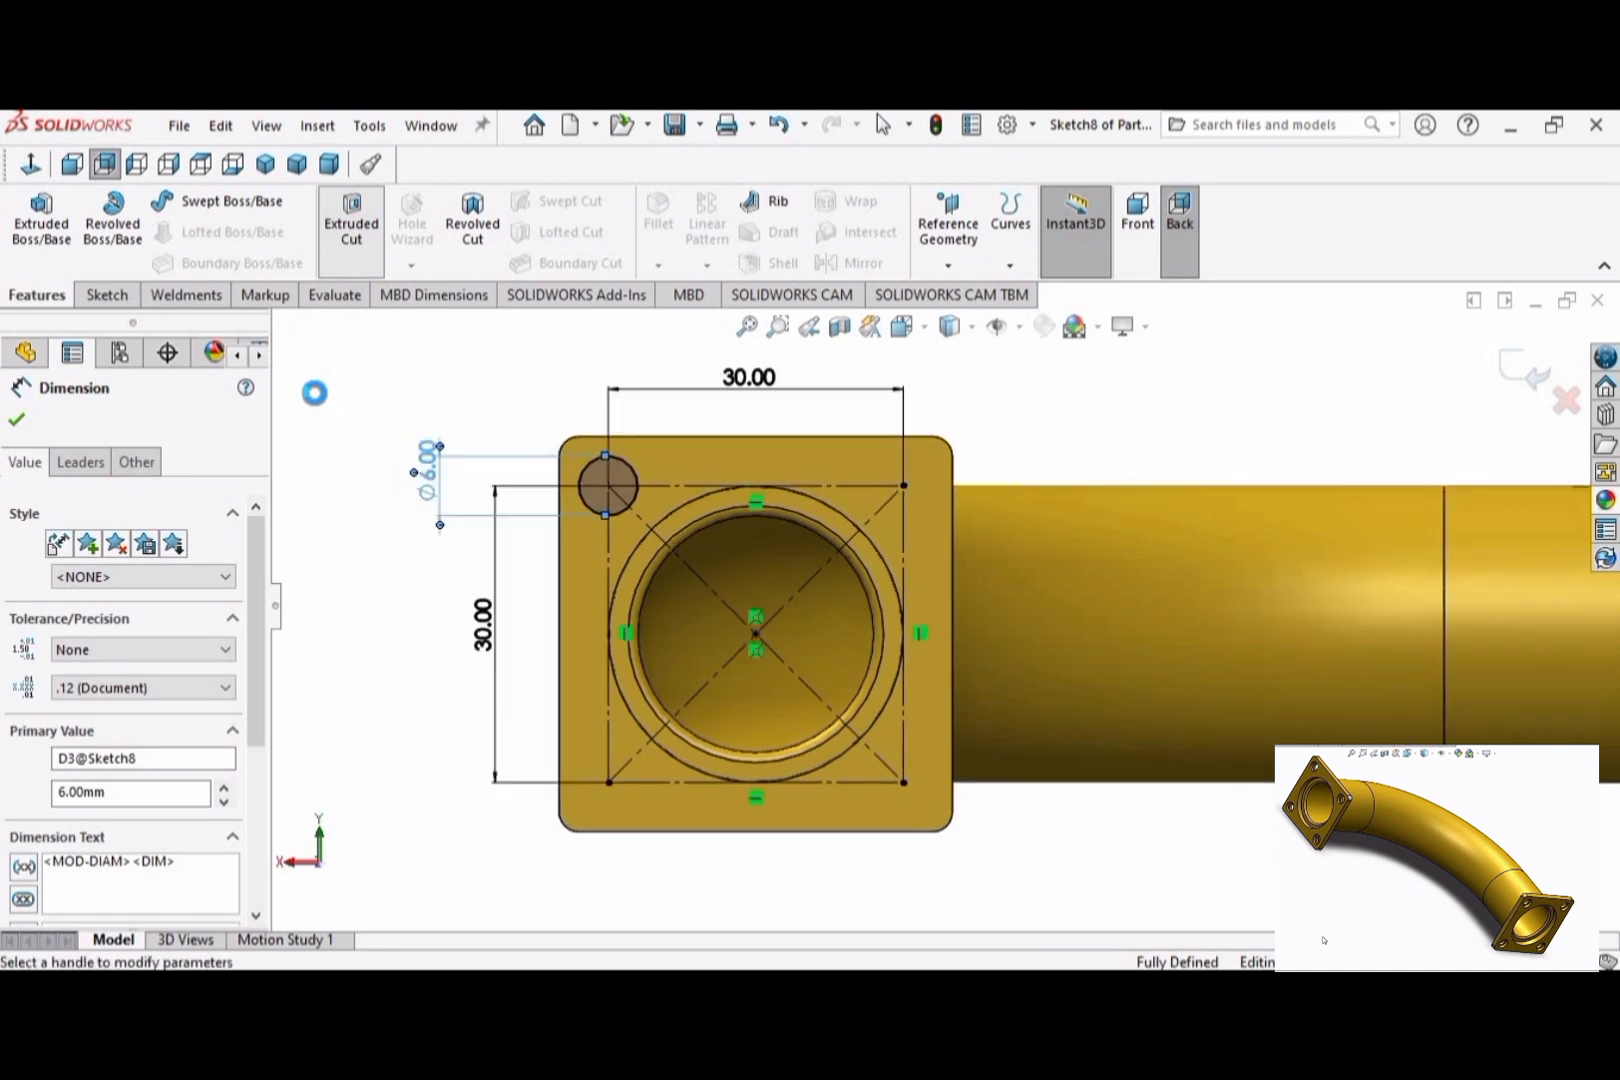
type("1.")
key("Return")
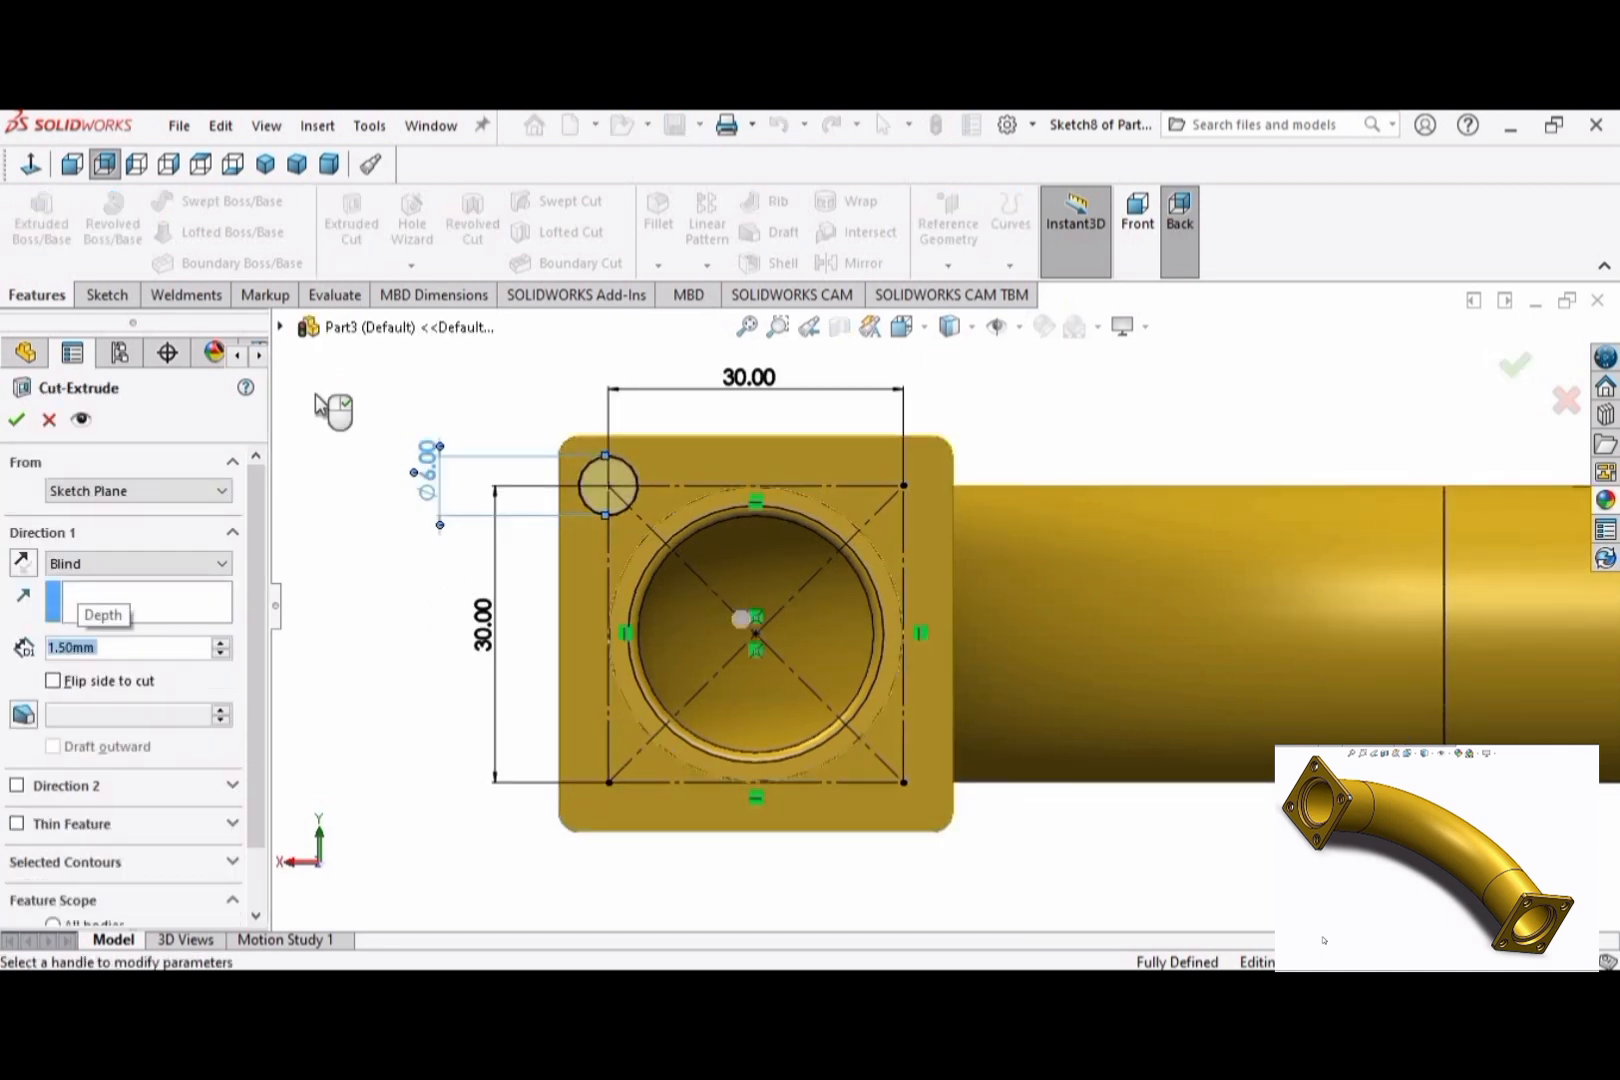
Step: Sketch a circle about 3.7 mm in diameter on the floor of the corner recess, concentric with the recess
left_click(115, 294)
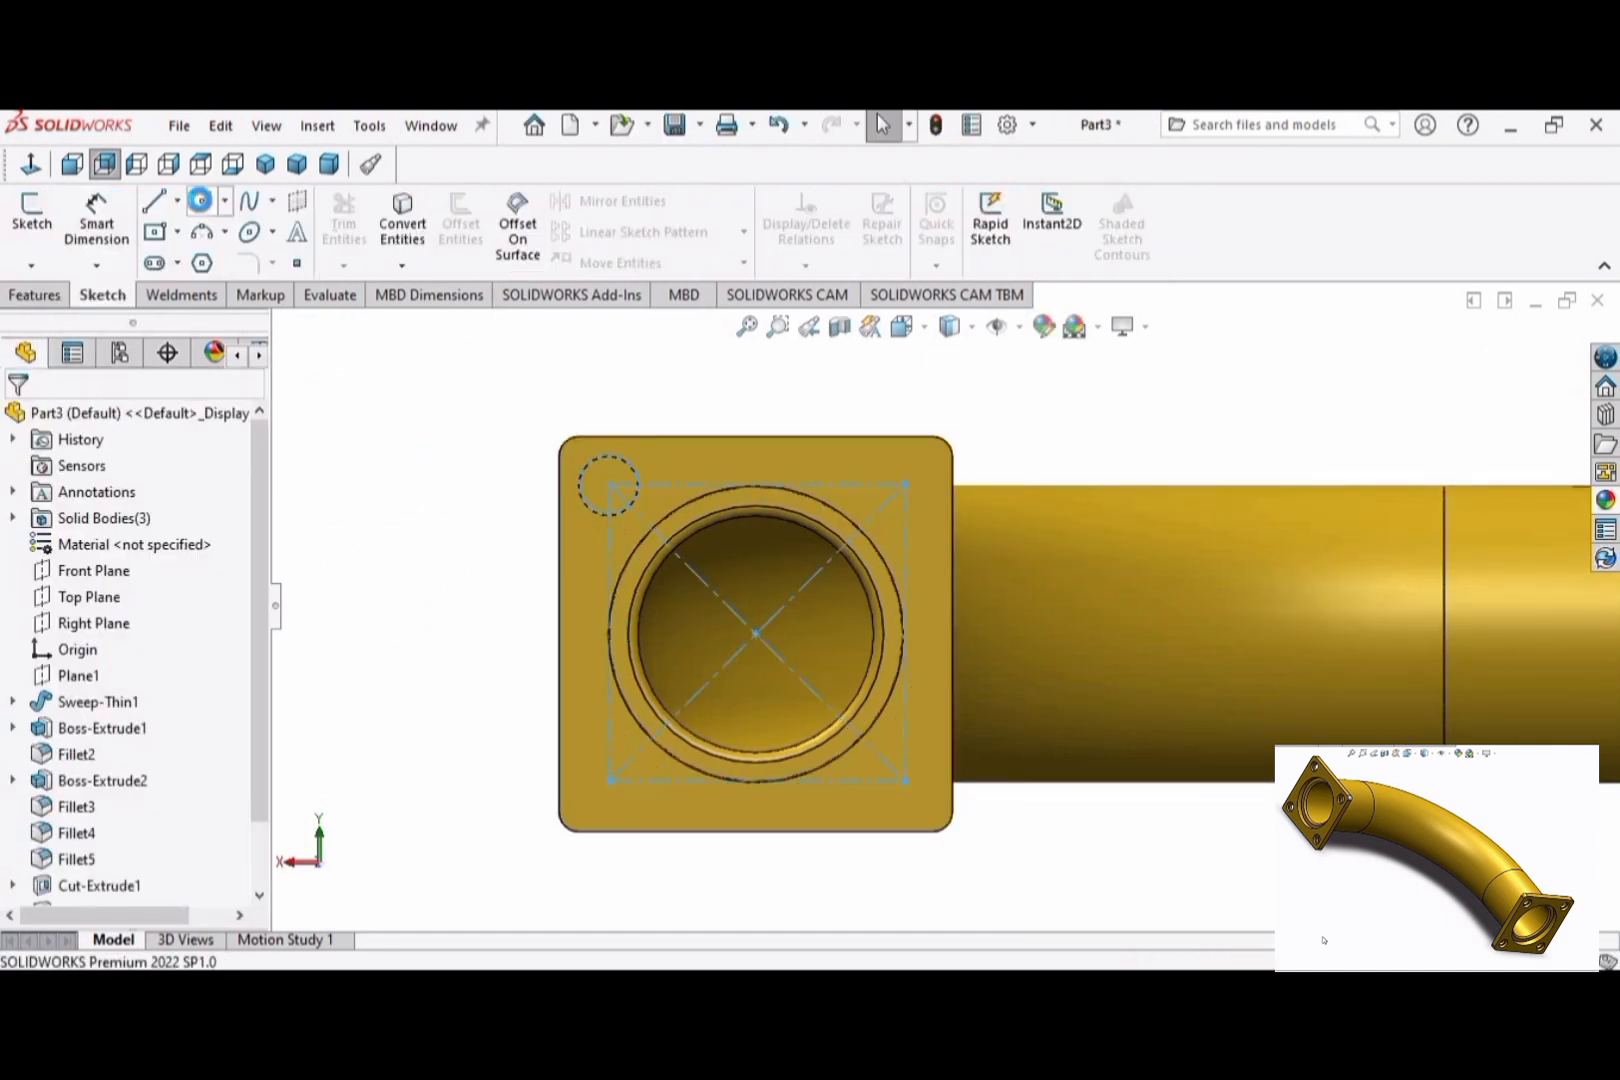
left_click(31, 212)
left_click(609, 483)
left_click(202, 201)
scroll(570, 482, "down", 5)
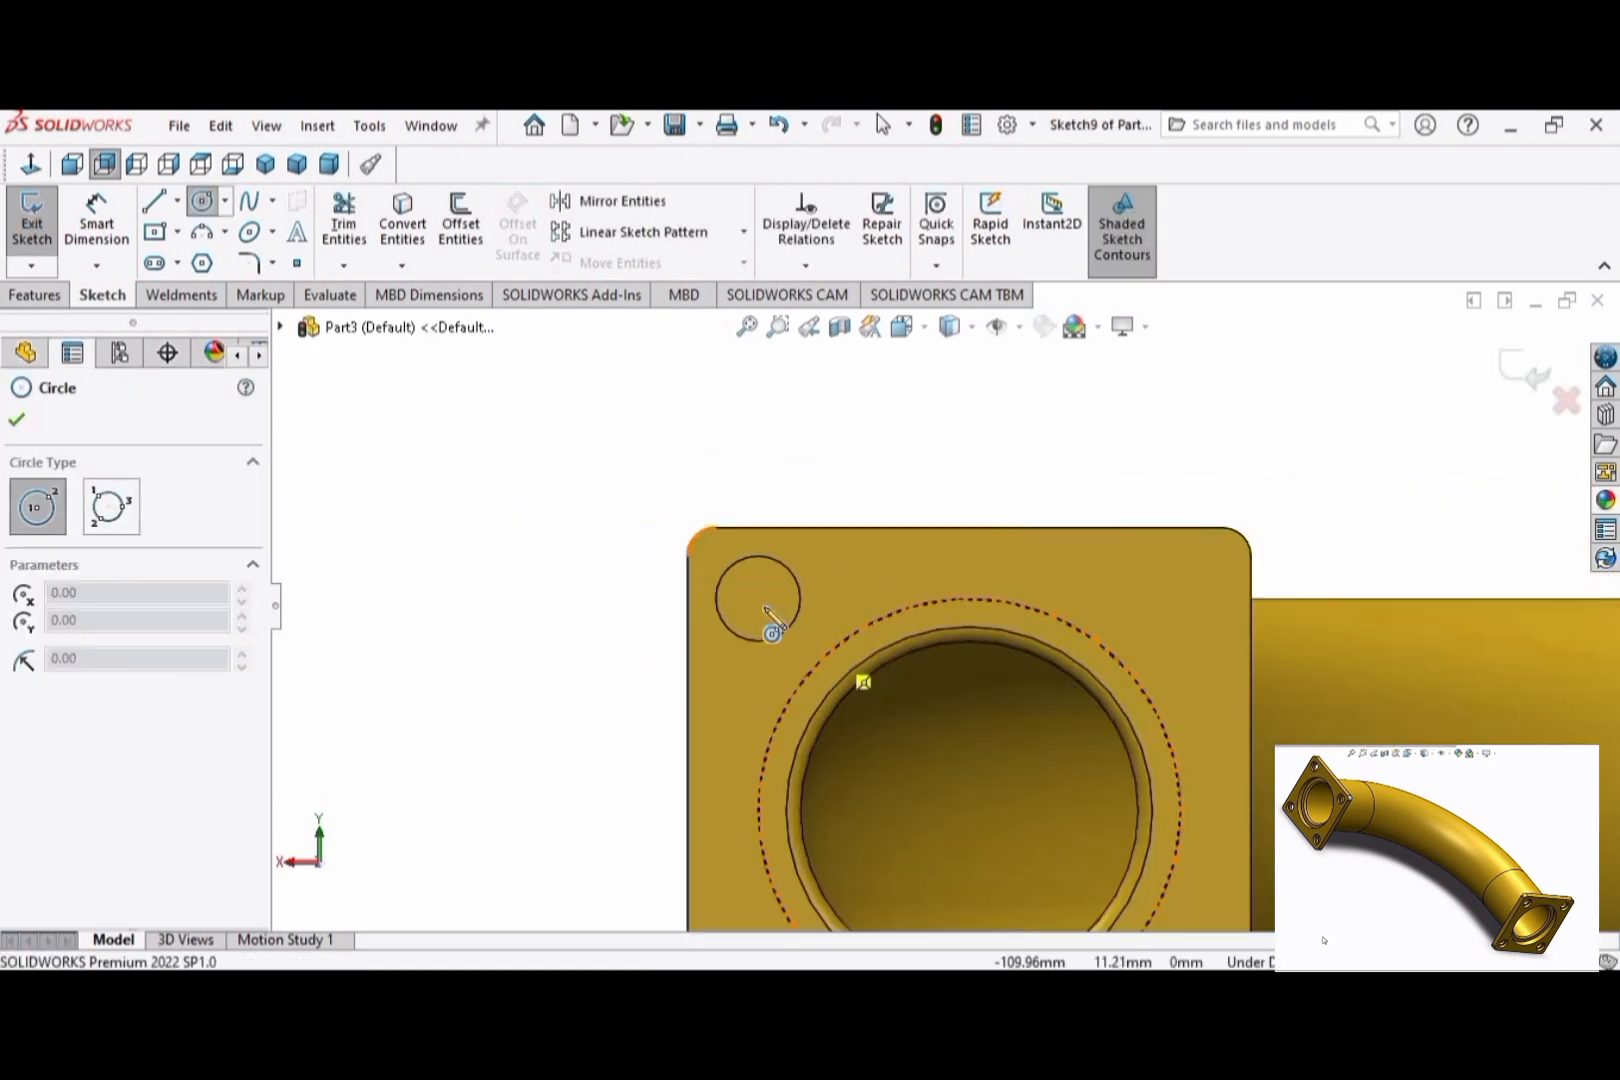
middle_click_drag(768, 612, 735, 428, "ctrl")
left_click(725, 419)
left_click(740, 397)
key("Escape")
Step: Dimension the diameter of the inner circle in the corner recess to 4 mm
left_click(97, 220)
left_click(700, 405)
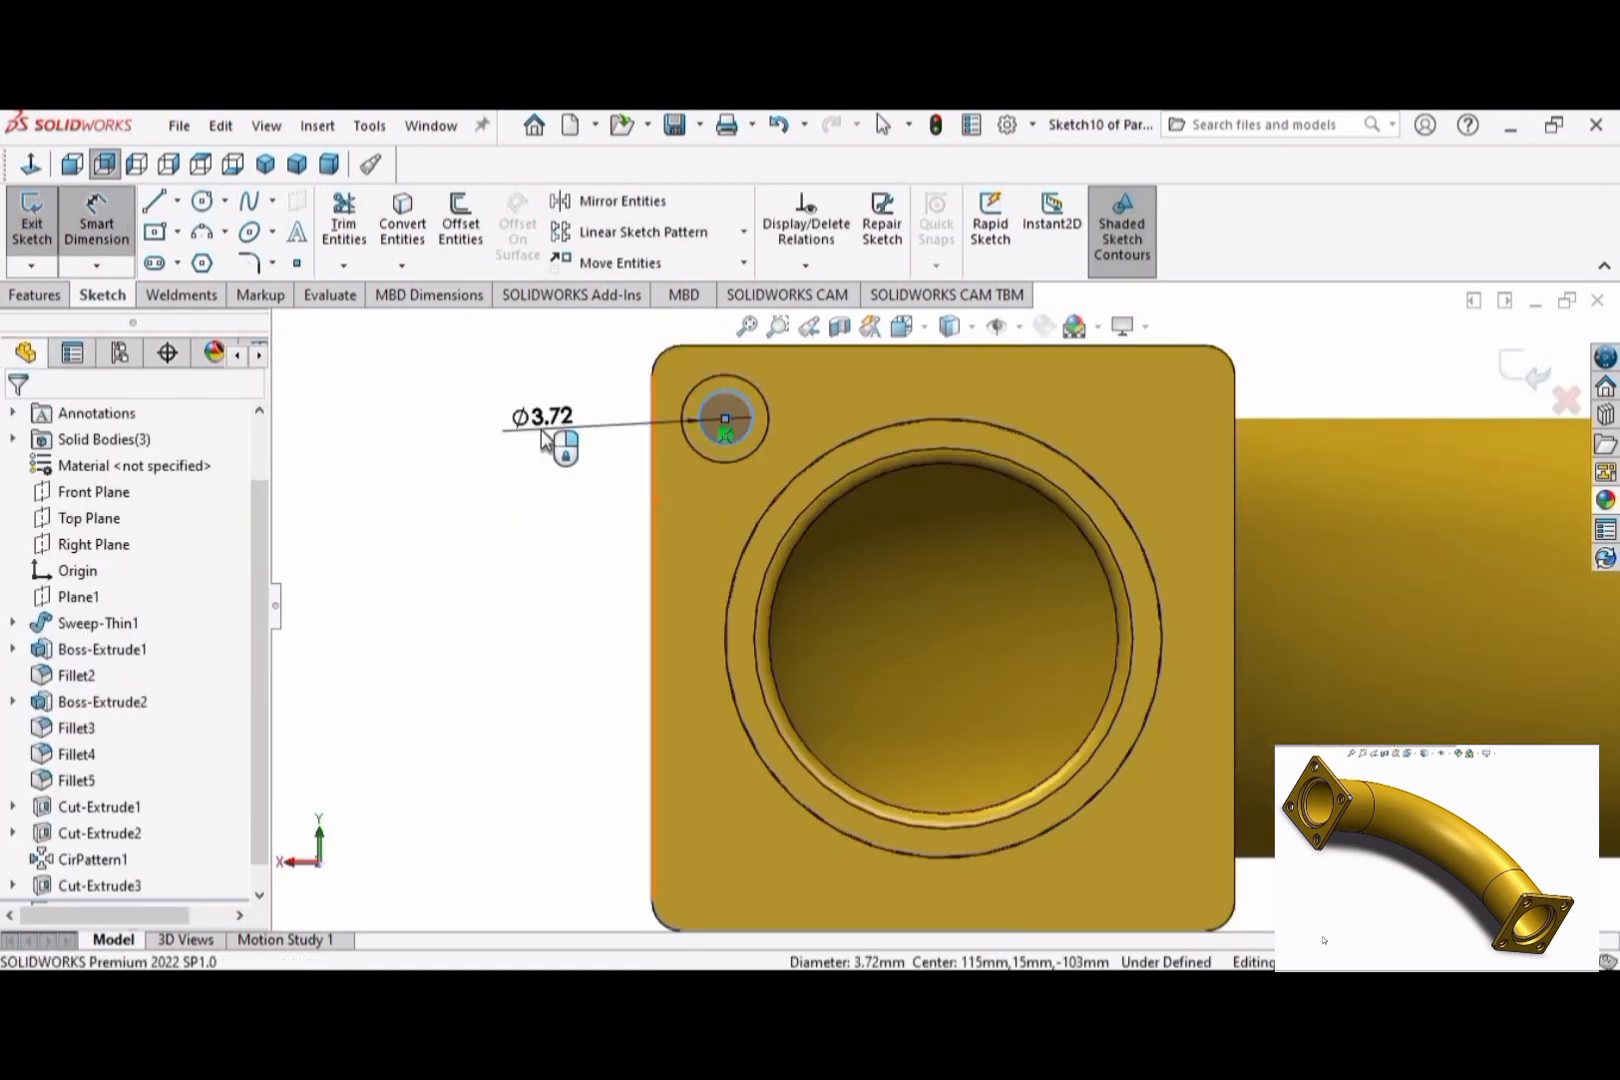
left_click(530, 428)
Step: Cut-extrude the 4 mm circle 1.5 mm deep from the recess floor through the flange
left_click(34, 294)
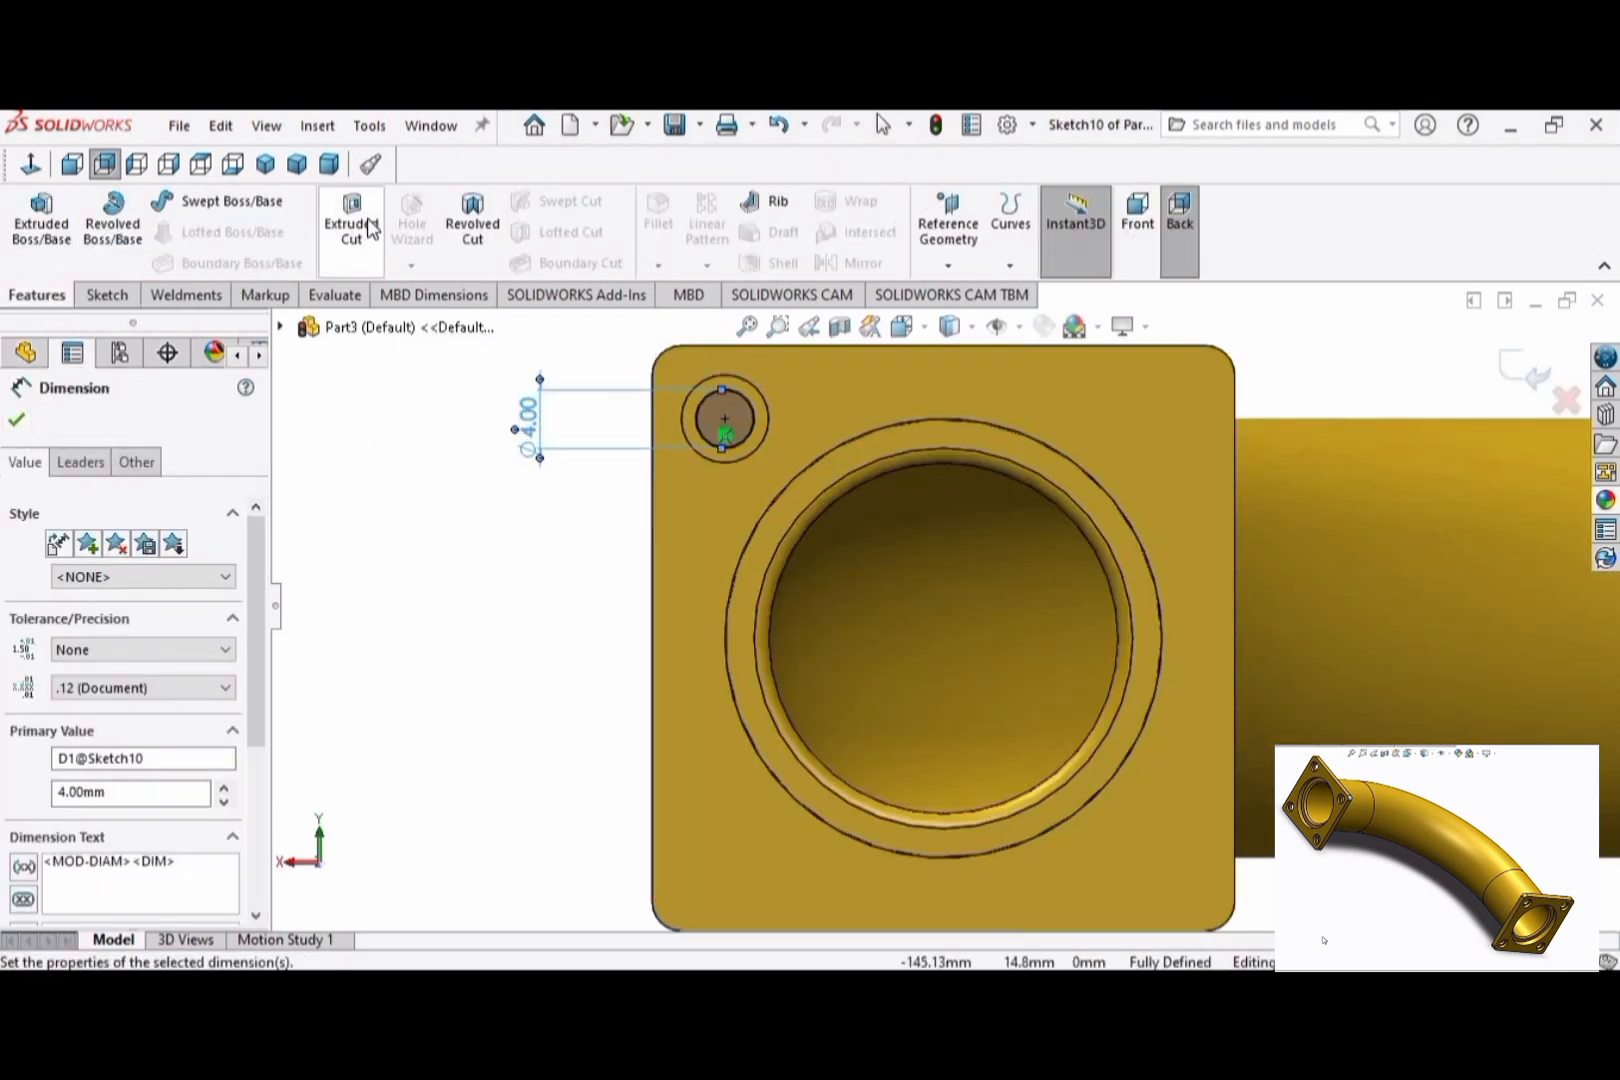
left_click(351, 222)
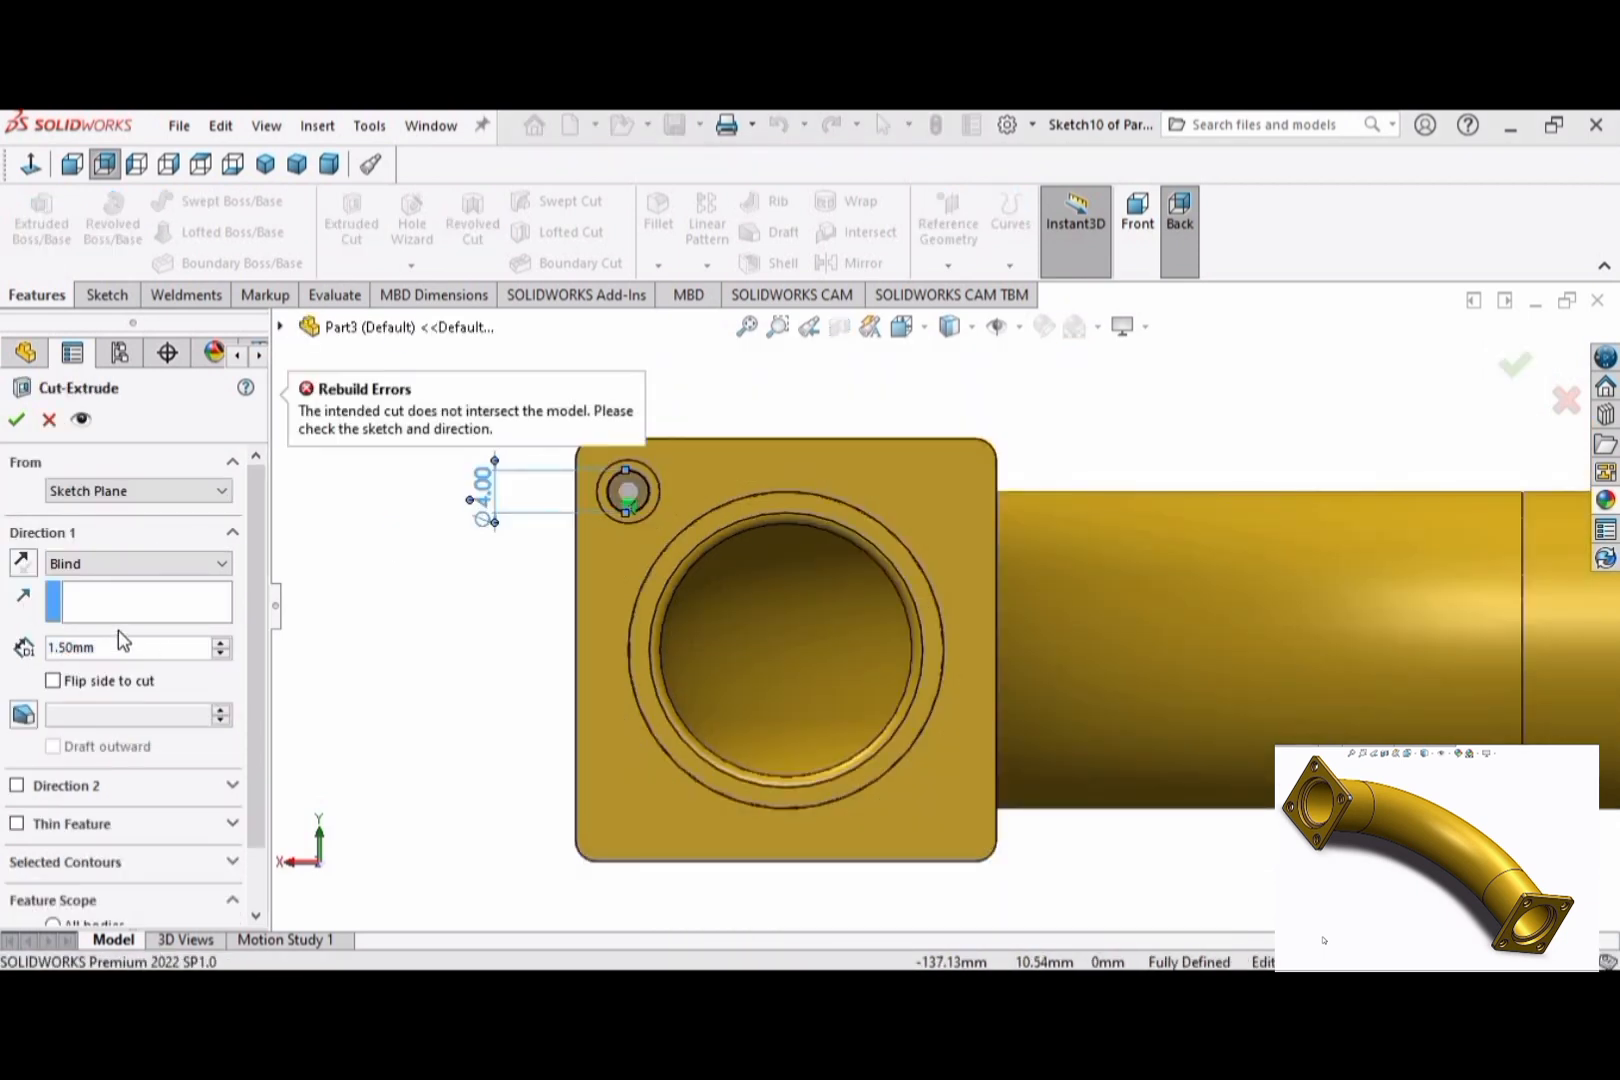
left_click(118, 604)
scroll(545, 451, "down", 2)
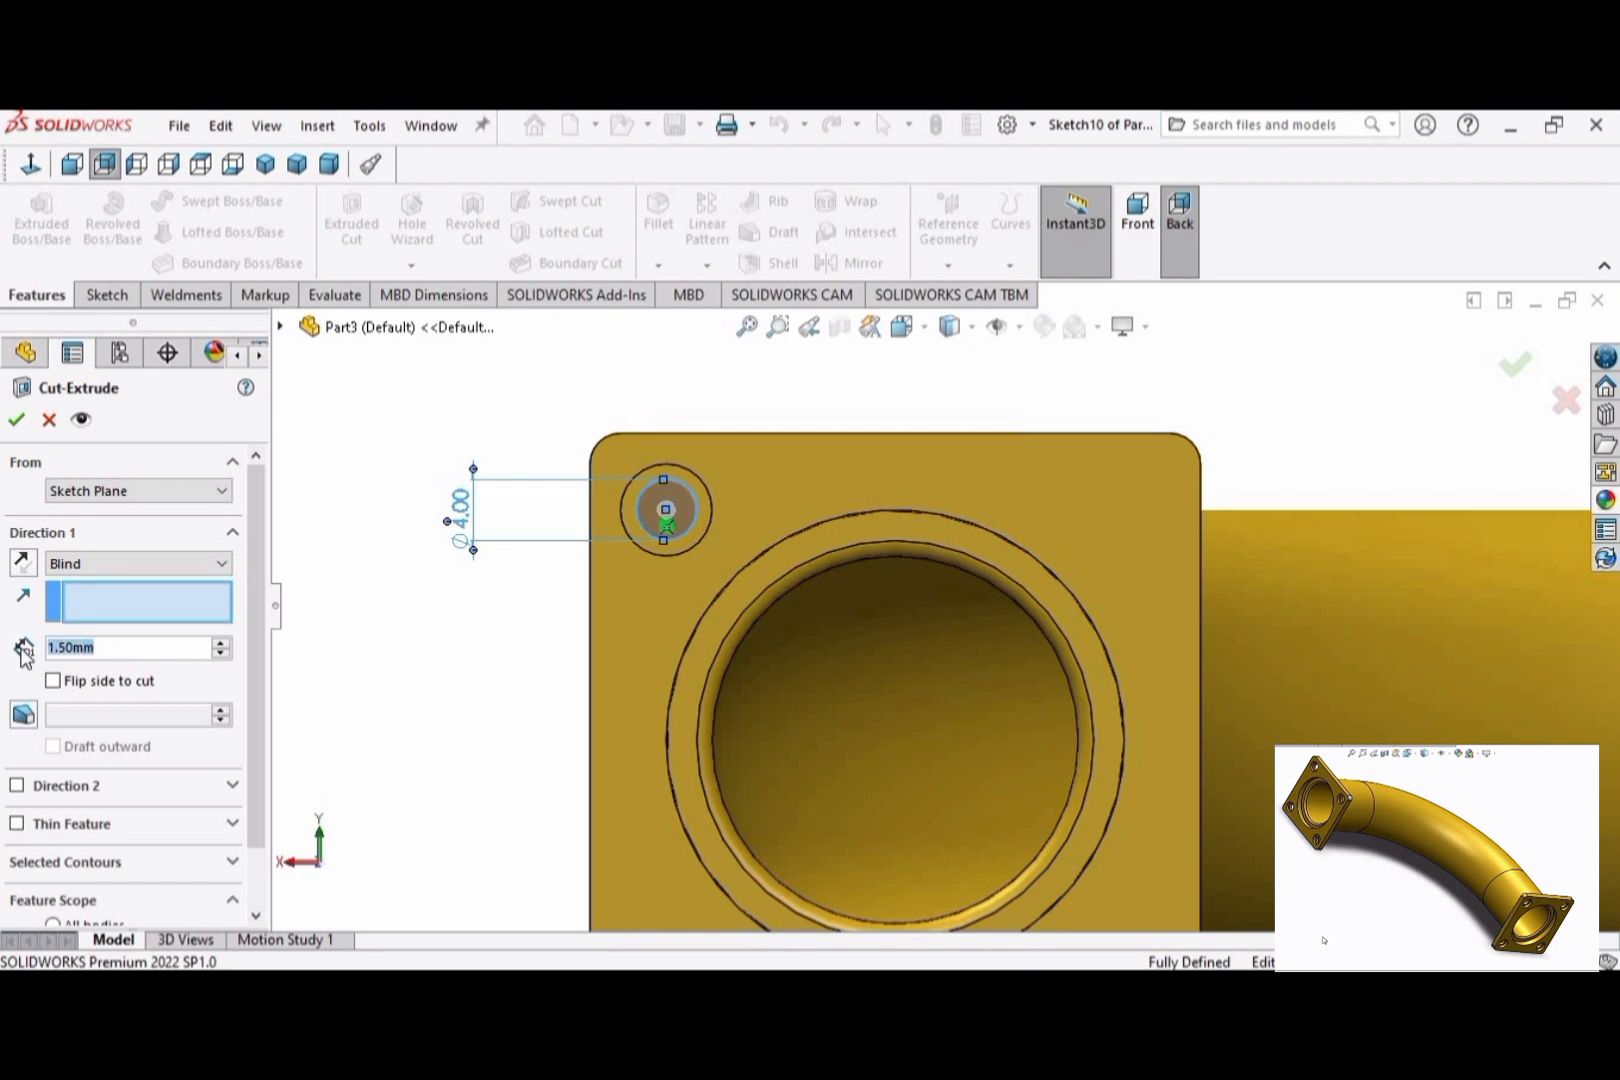
left_click(16, 420)
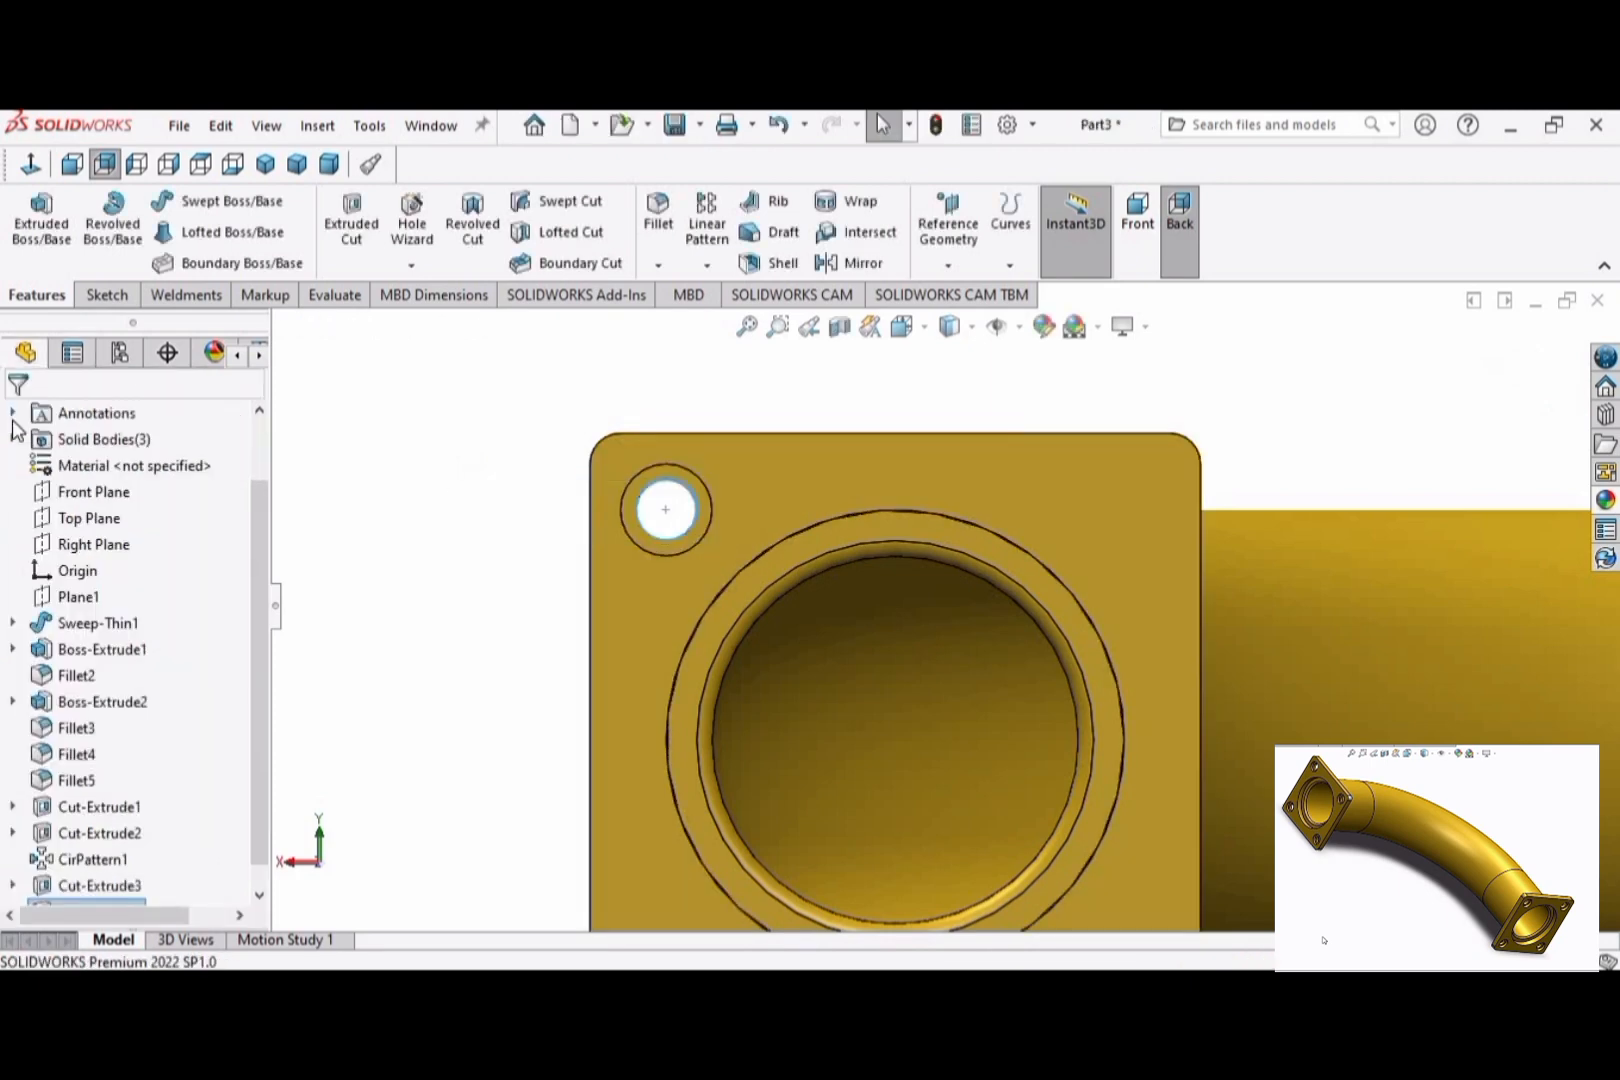
Step: Circular-pattern both corner hole cuts around the circular edge at the pipe opening, with 4 instances spaced at 90 degrees
left_click(705, 264)
left_click(760, 322)
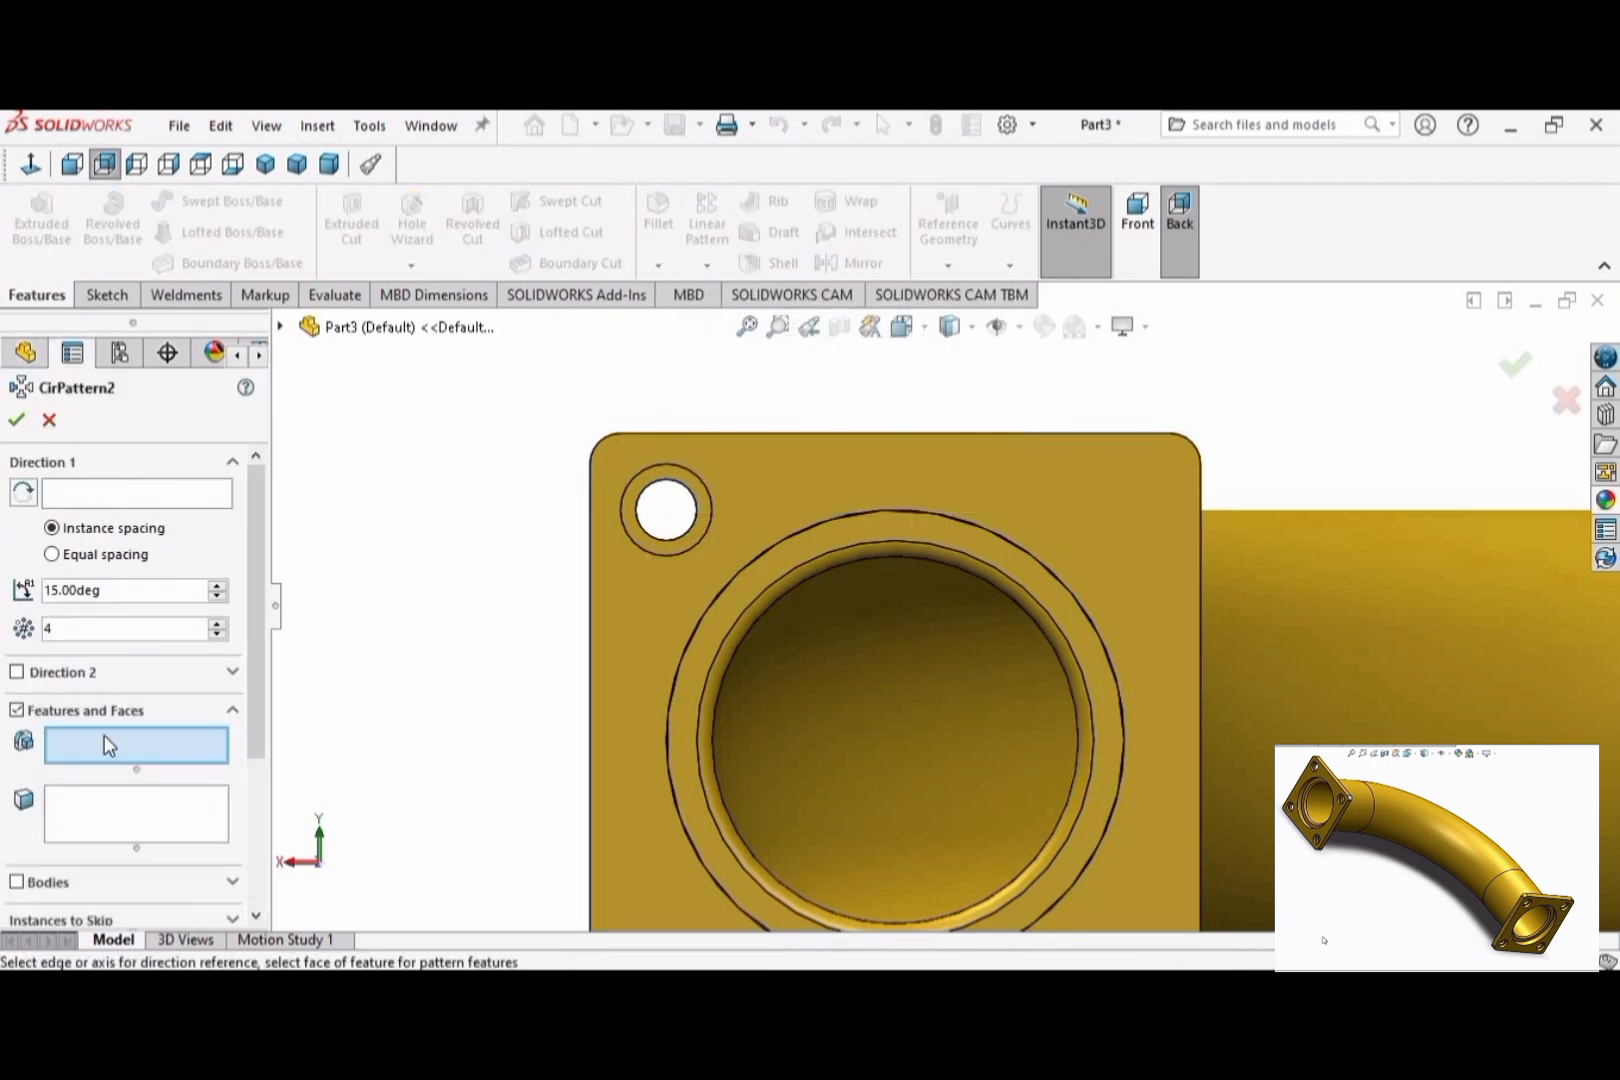
left_click(281, 327)
left_click(392, 878)
left_click(396, 905)
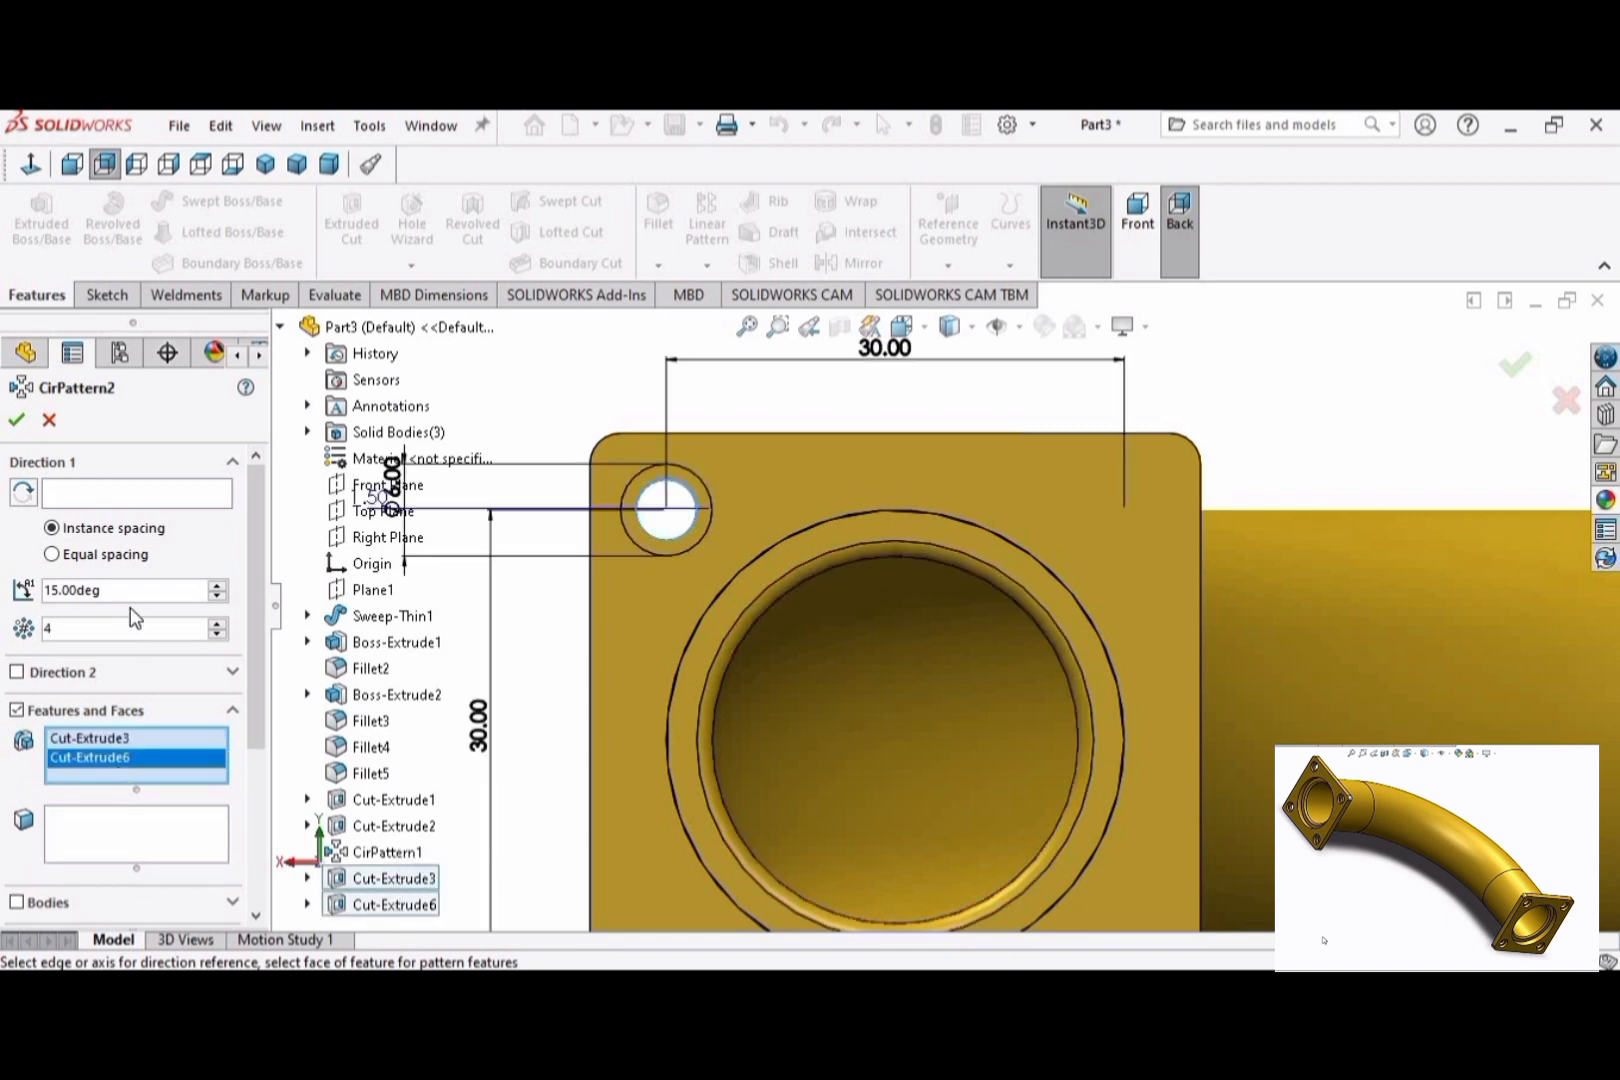
left_click(124, 485)
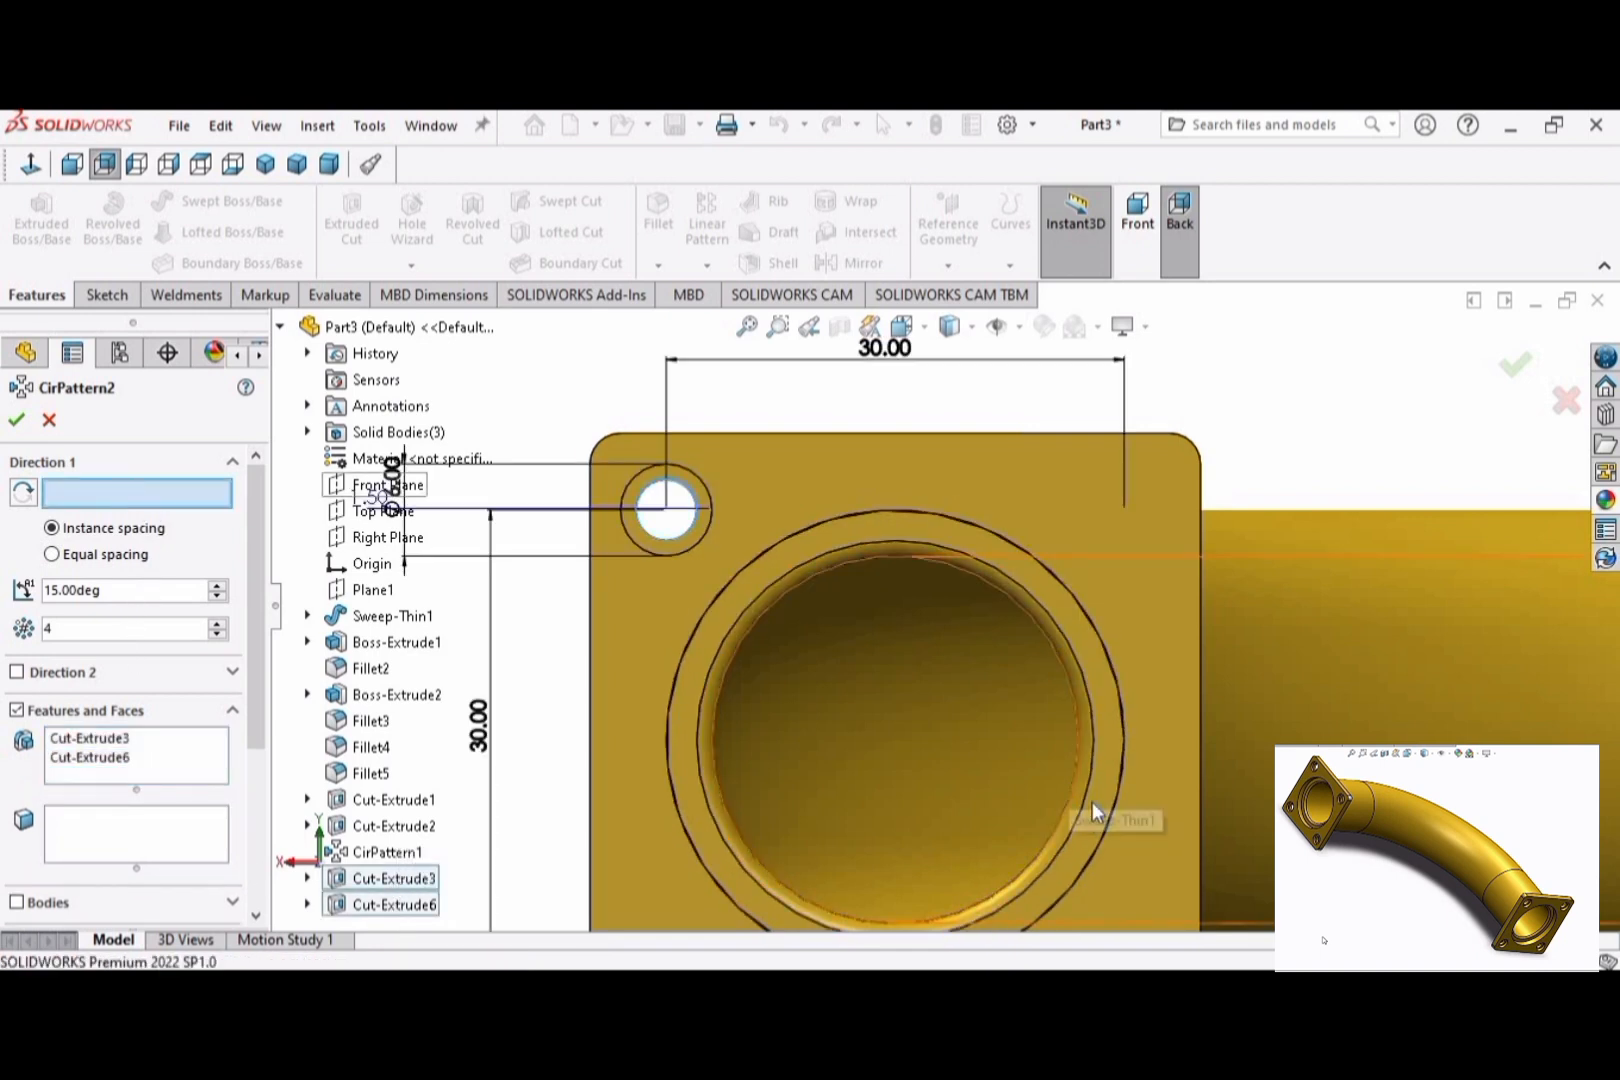
left_click(1118, 791)
double_click(217, 585)
type("90")
key("Return")
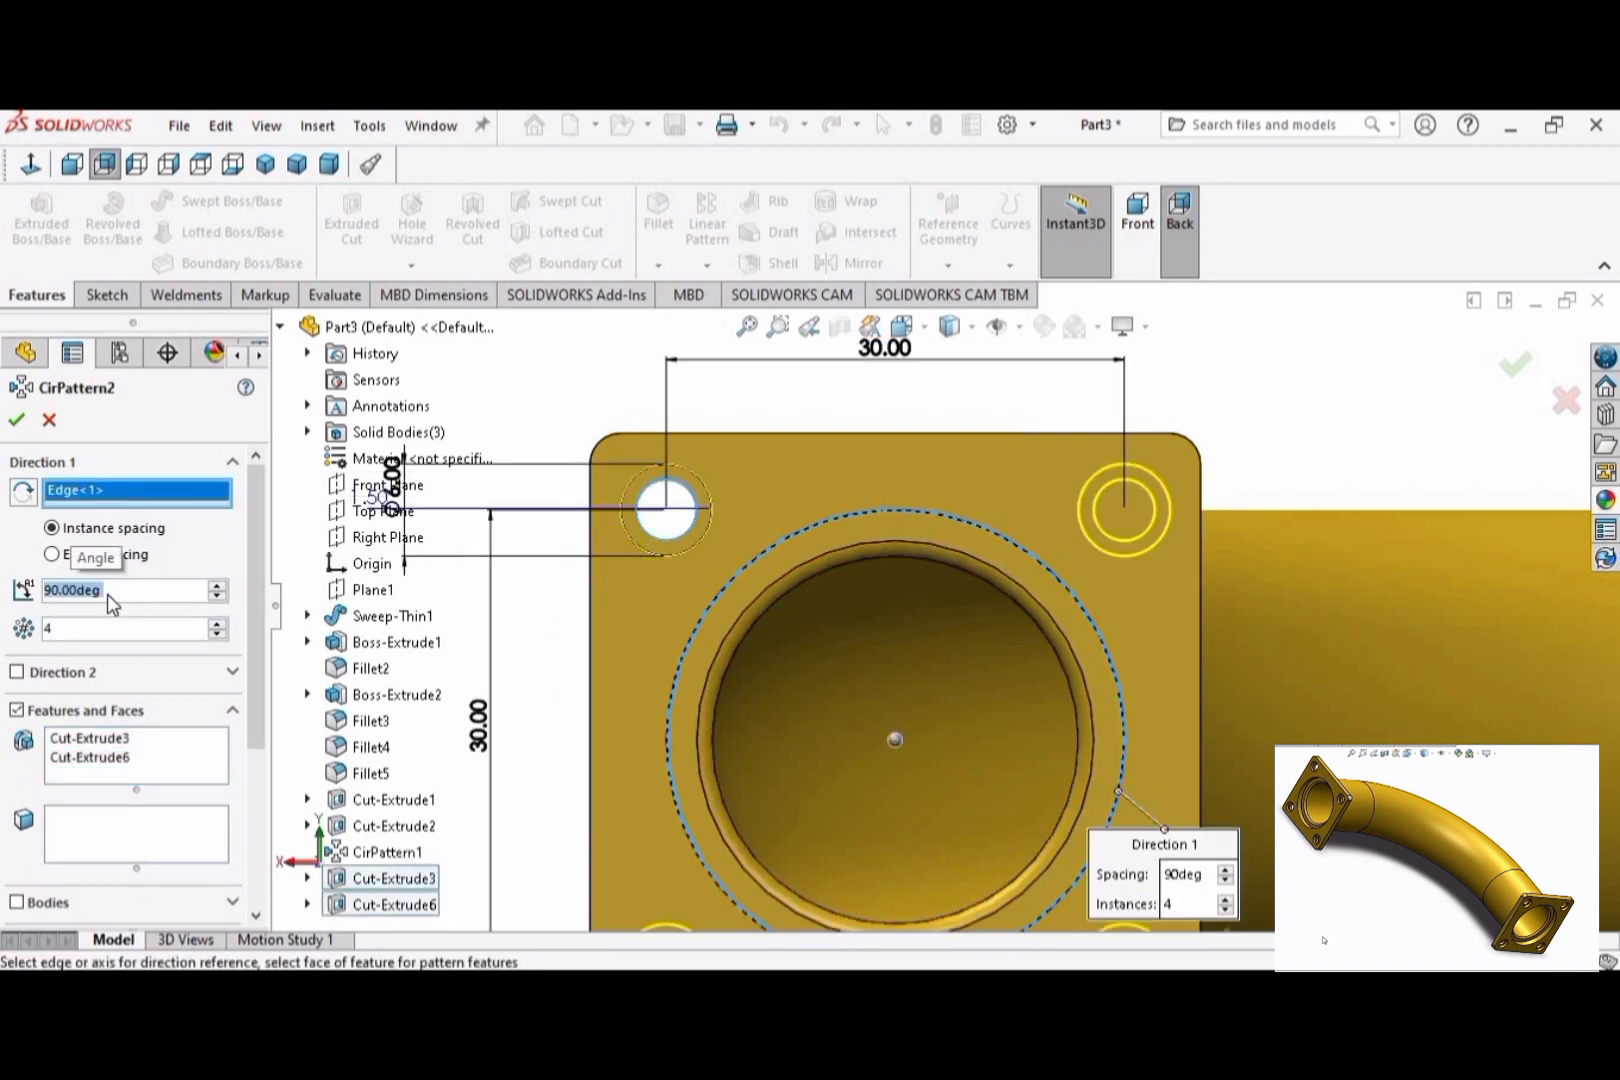
left_click(17, 420)
Step: Inspect the whole pipe and the bolt holes on both flanges in isometric and rotated views
scroll(1185, 708, "up", 5)
left_click(265, 164)
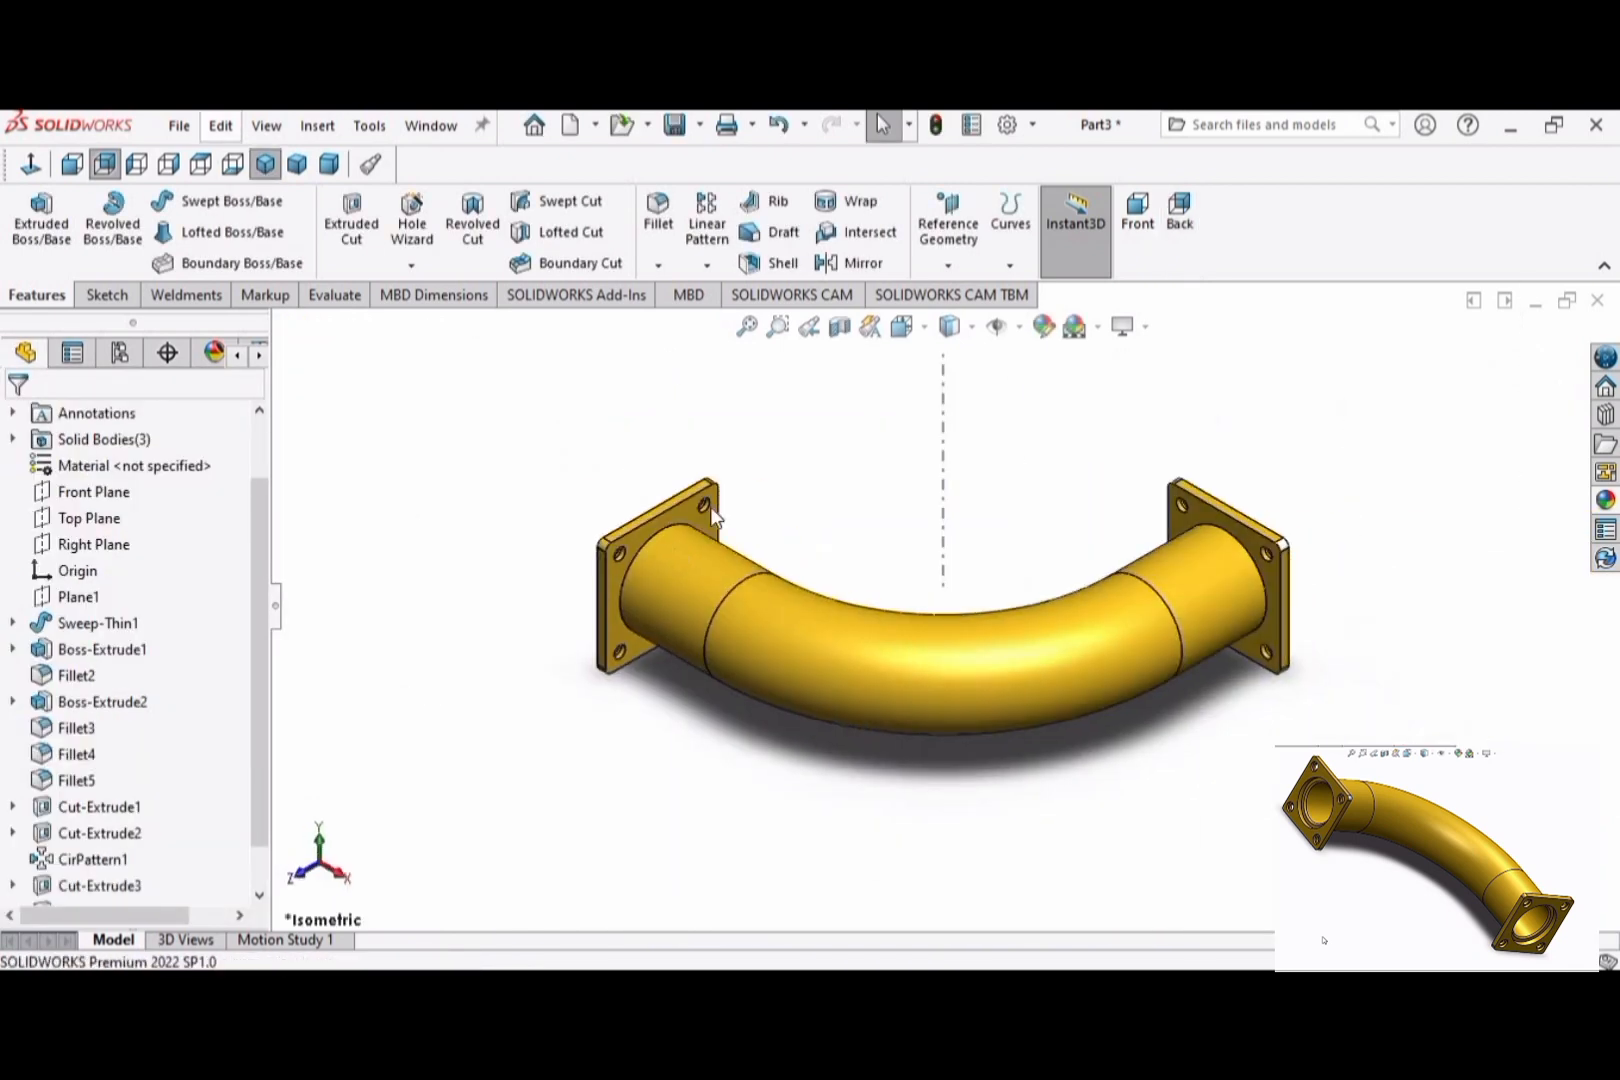
right_click(605, 495)
mouse_move(599, 490)
left_click(832, 604)
left_click_drag(838, 612, 670, 848)
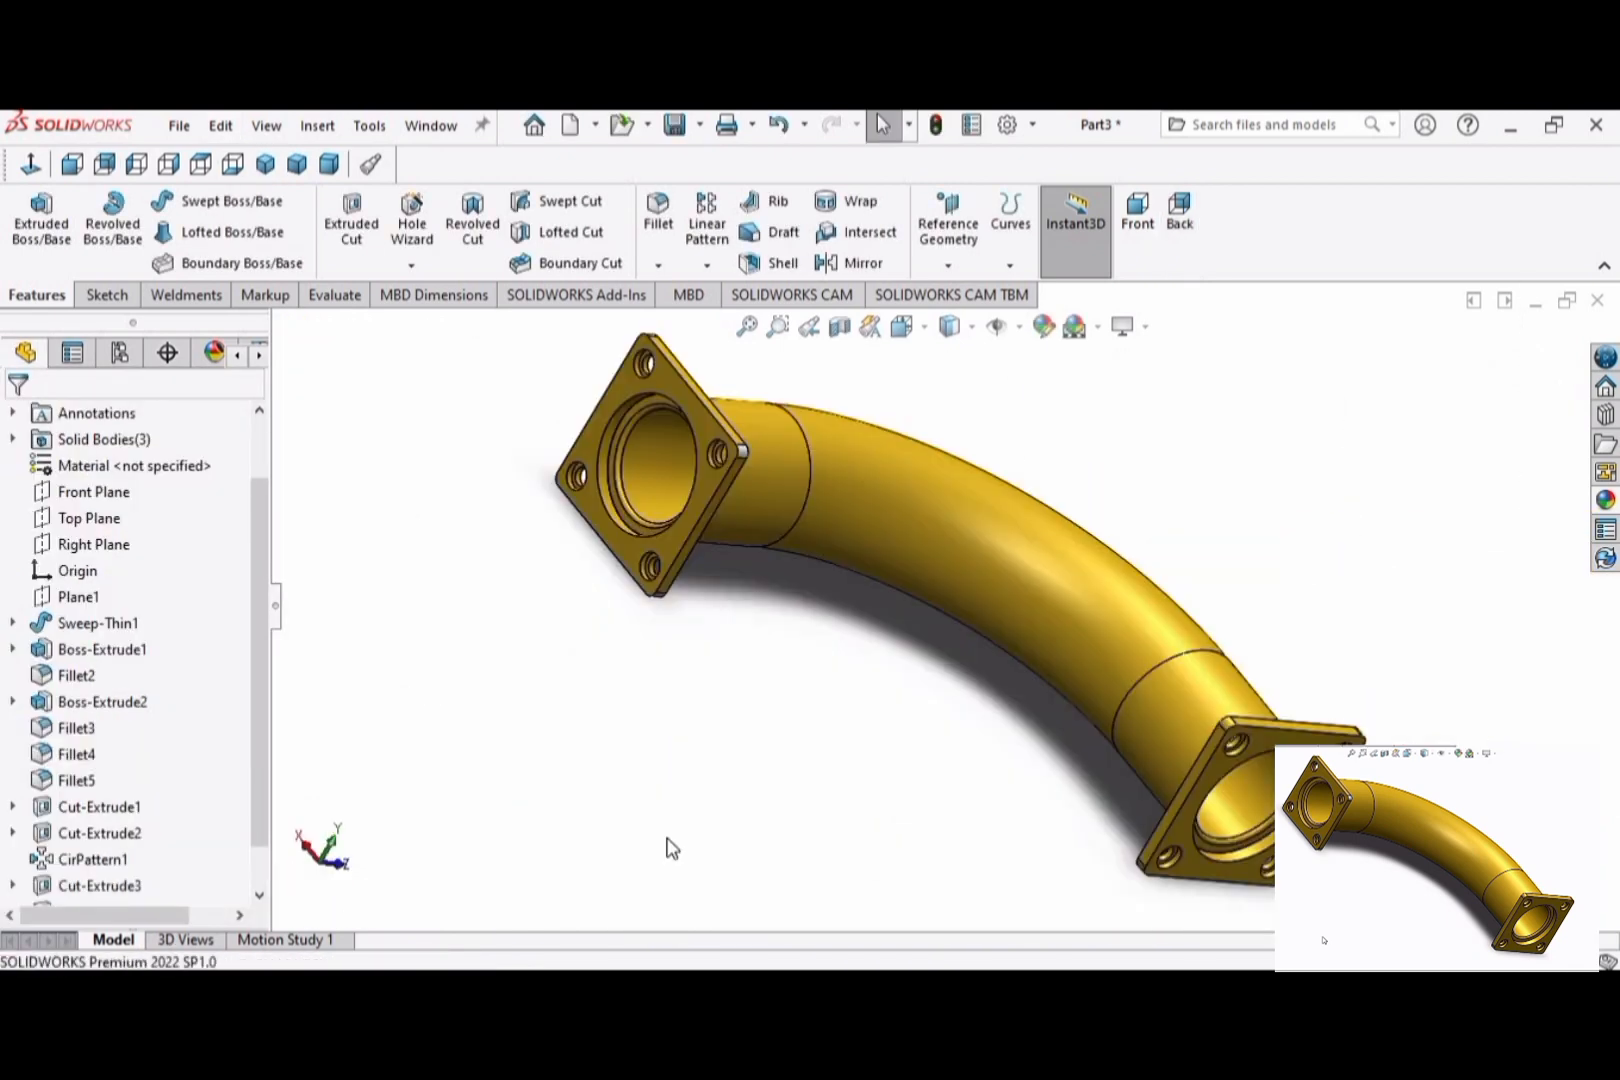